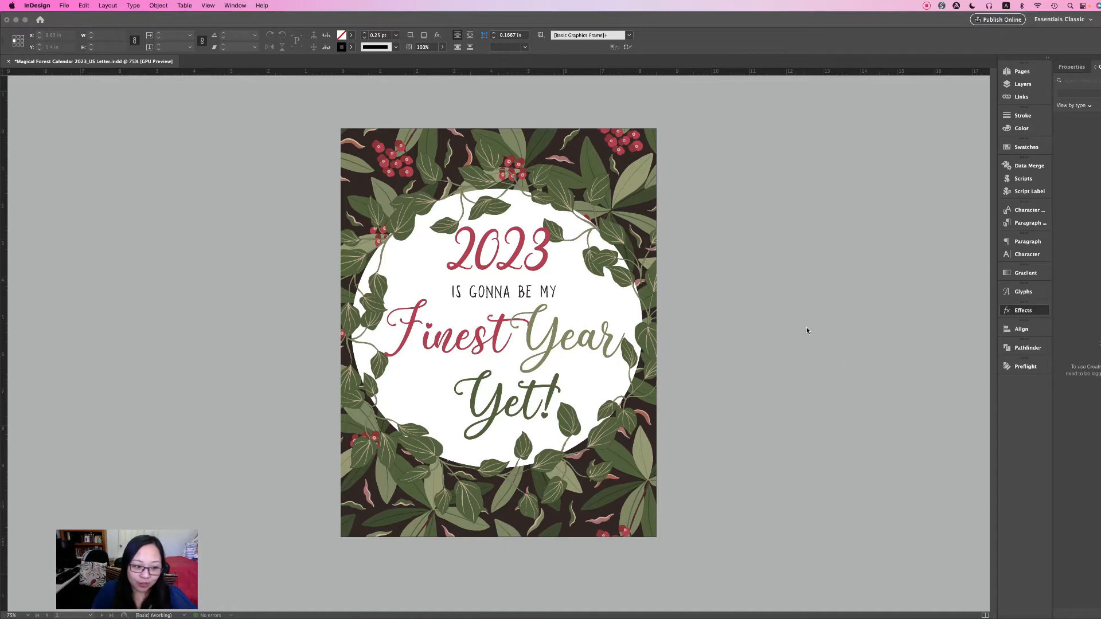
Look through the finished Magical Forest calendar from the cover to the June page, and return to the cover
key(shift+Page_Down)
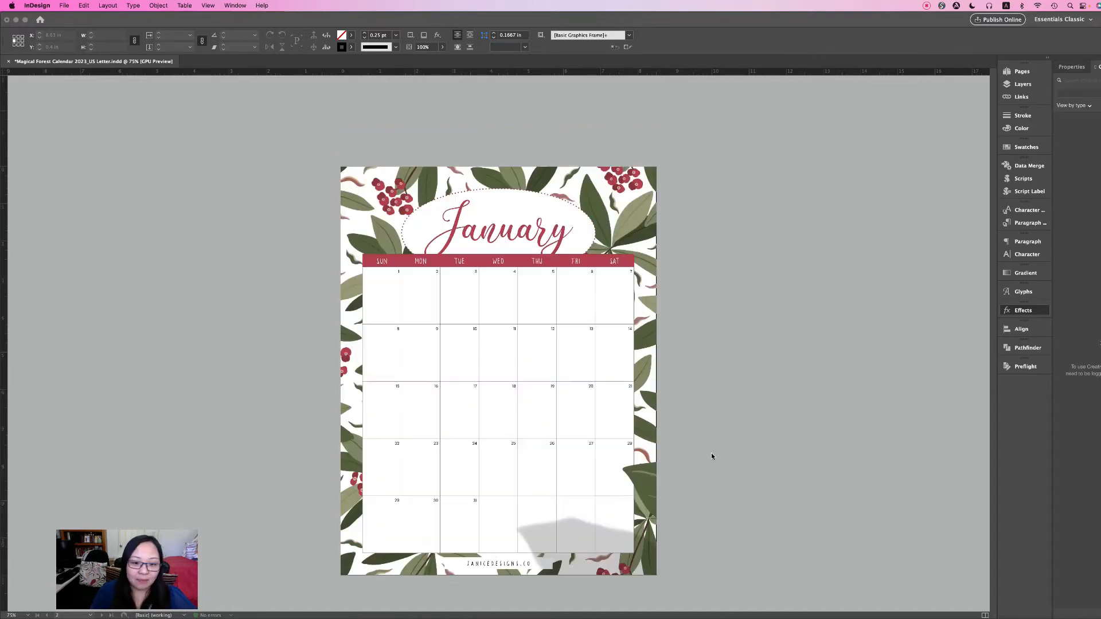
scroll(711, 456, down, 5)
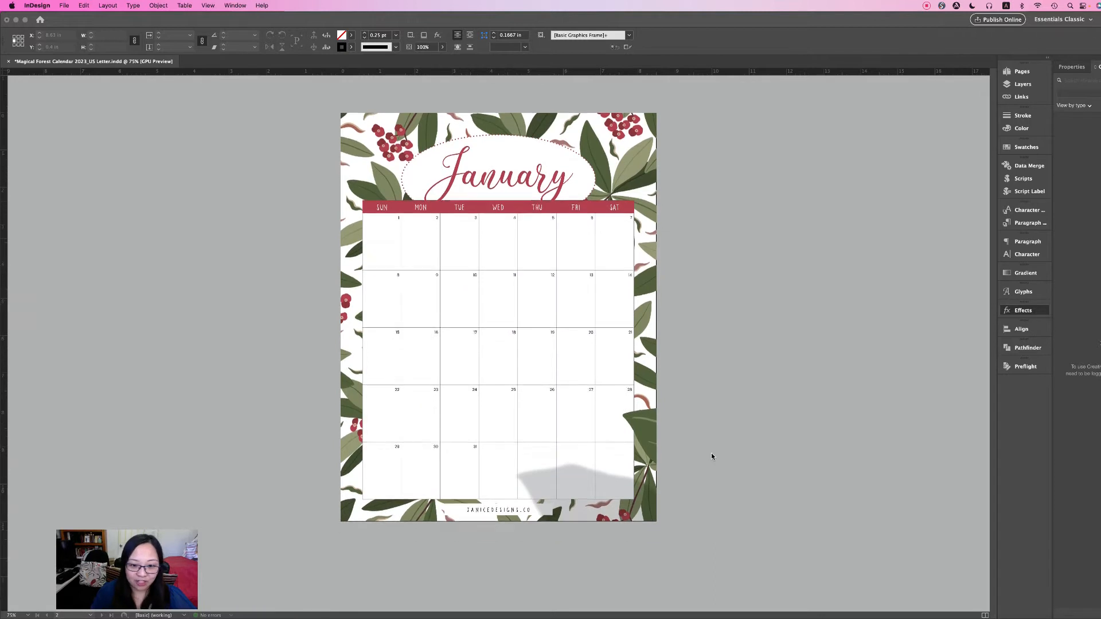
scroll(712, 456, down, 10)
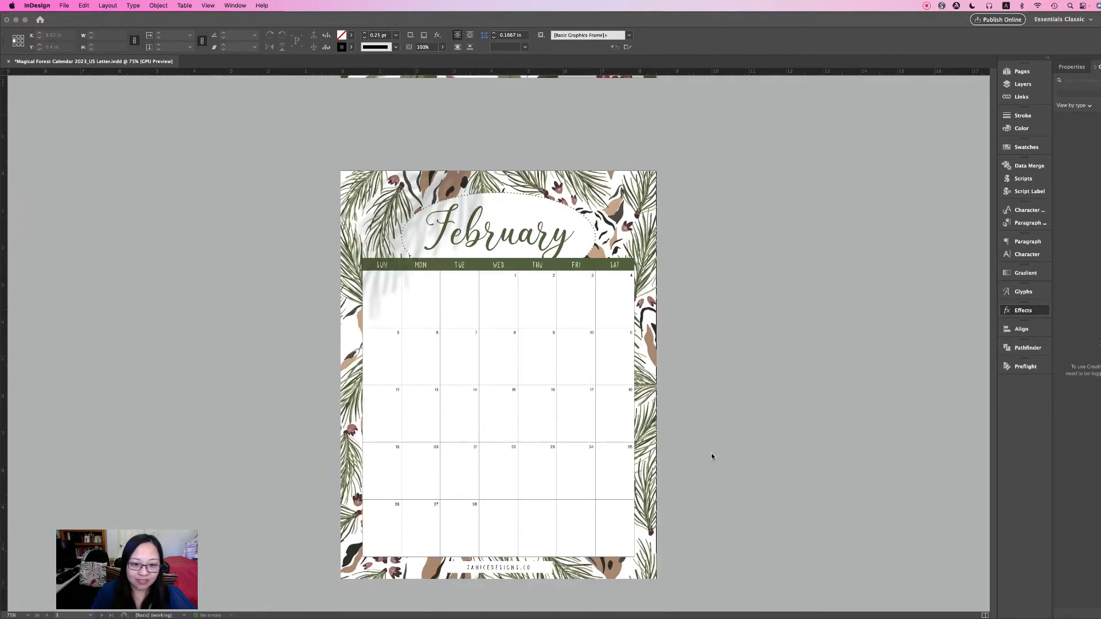
scroll(711, 456, down, 8)
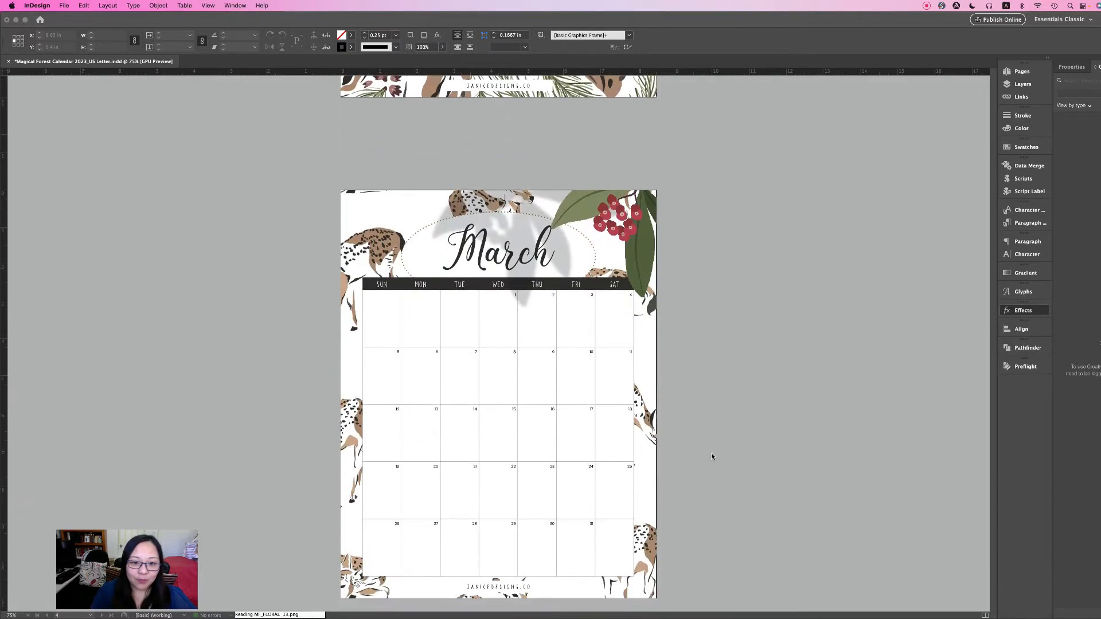
scroll(712, 457, down, 10)
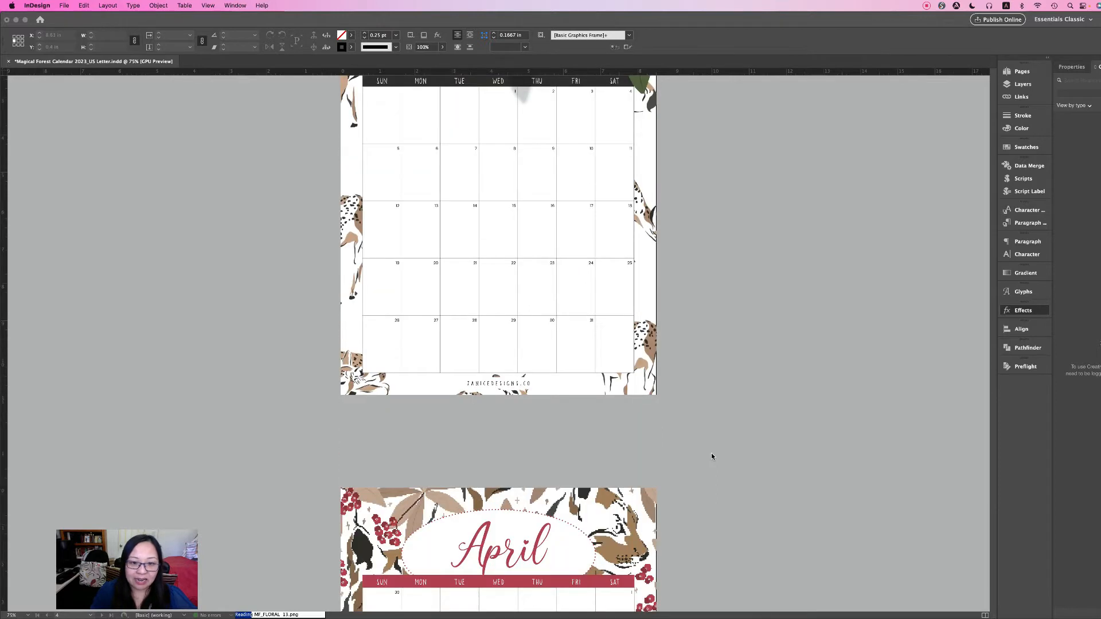
scroll(711, 456, down, 8)
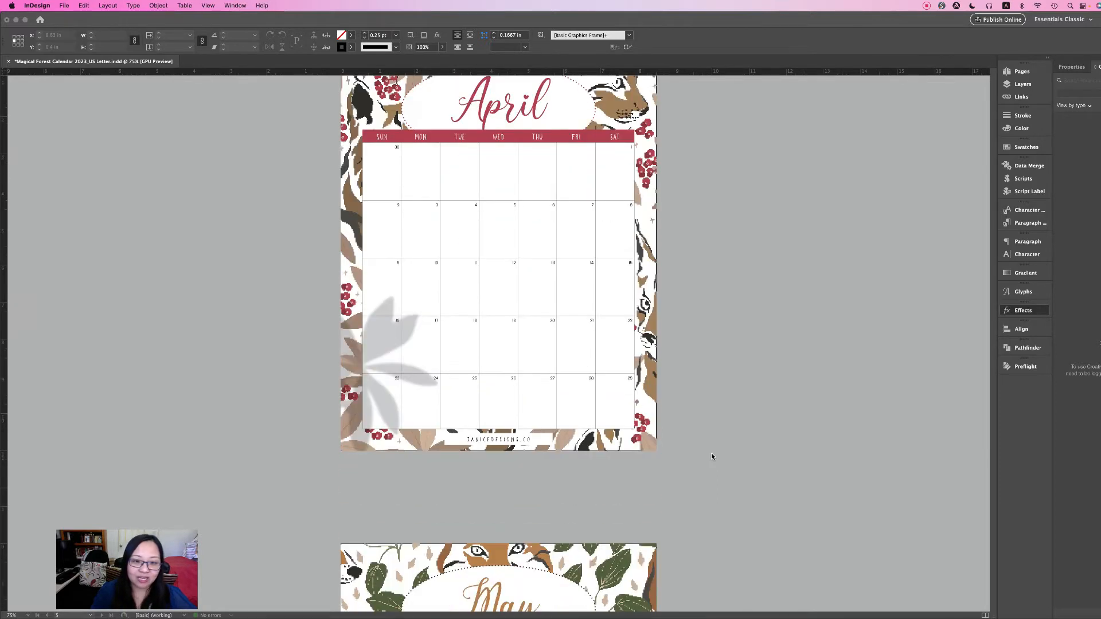
scroll(712, 456, down, 8)
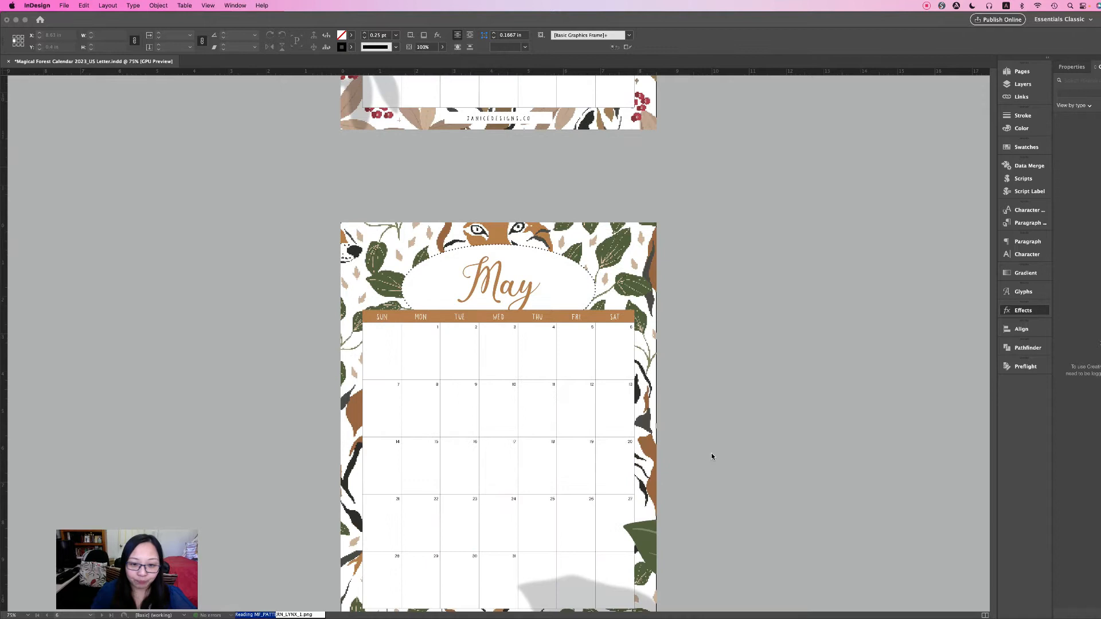
scroll(711, 457, down, 8)
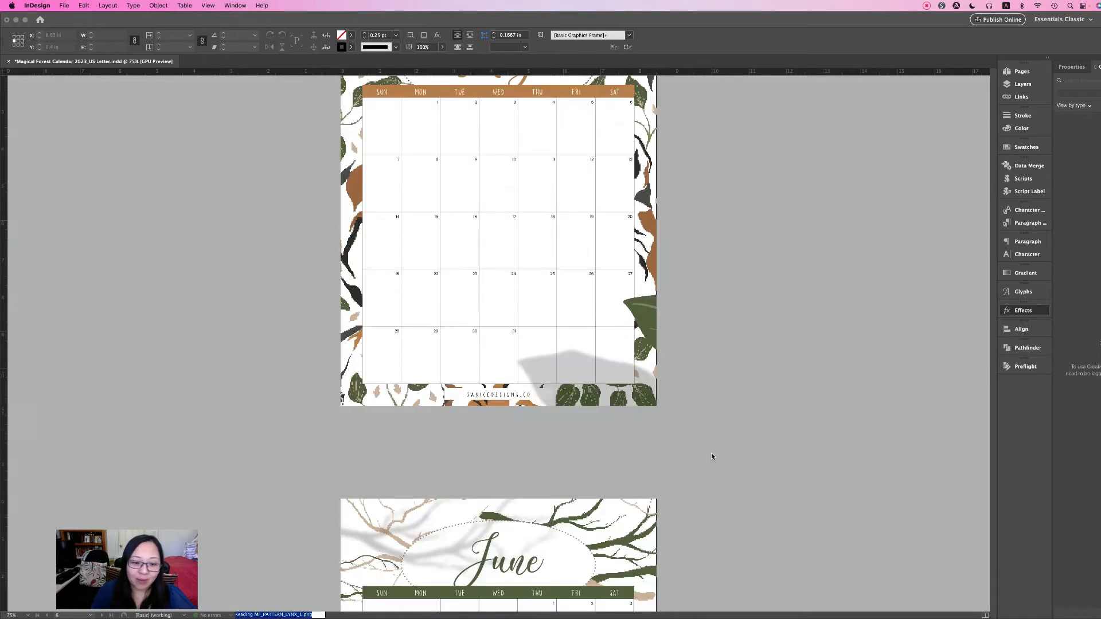
scroll(711, 456, down, 8)
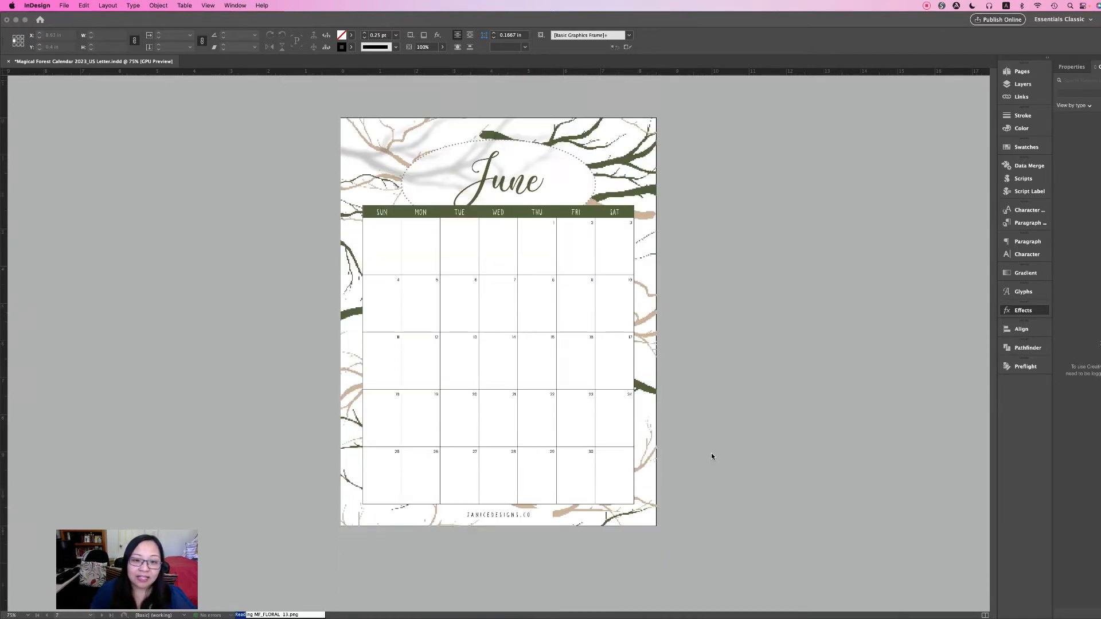
scroll(711, 456, down, 6)
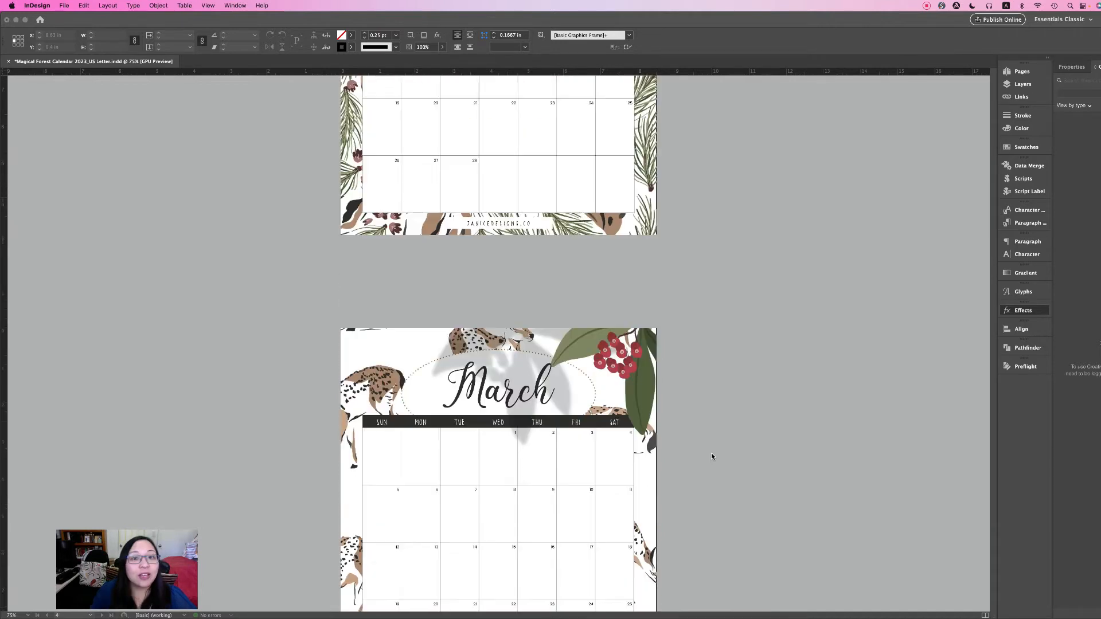
scroll(711, 456, up, 13)
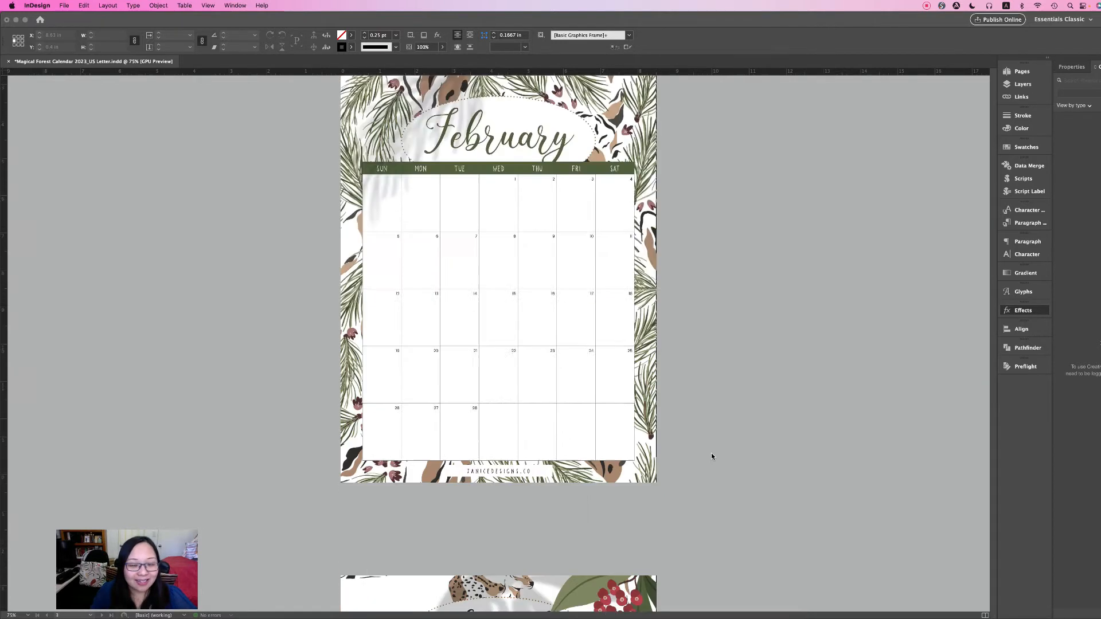
scroll(710, 457, up, 9)
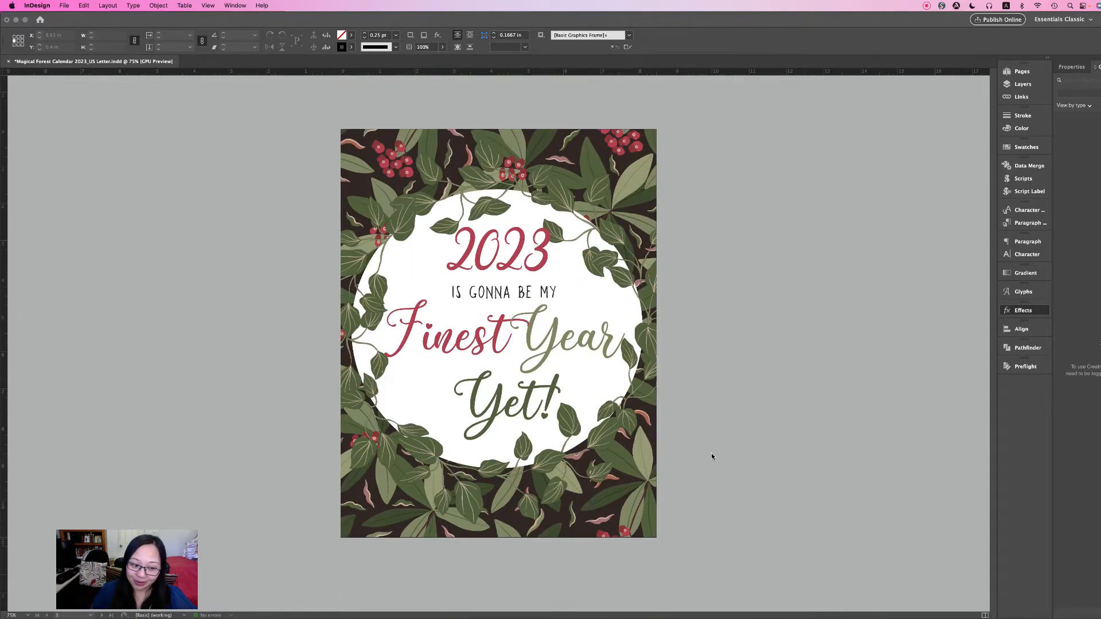
scroll(711, 456, down, 5)
scroll(710, 457, up, 4)
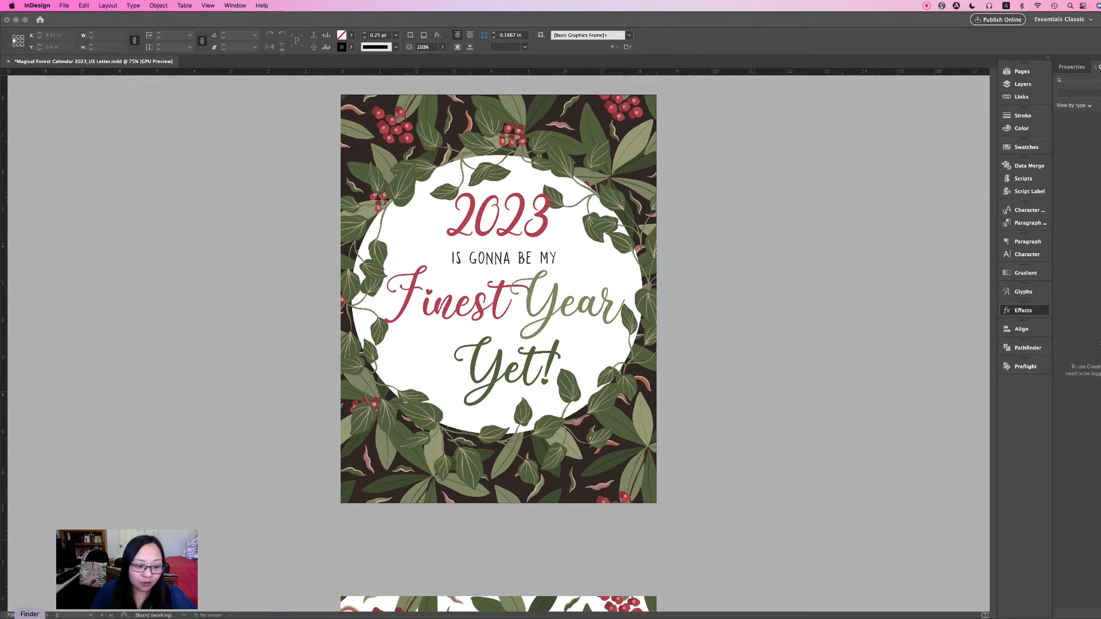
Switch to Finder, show the Starts Sunday folder tab and widen the column containing the Calendar 2022-2024_Friendly_InDesign folder
click(30, 612)
drag(477, 268, 351, 227)
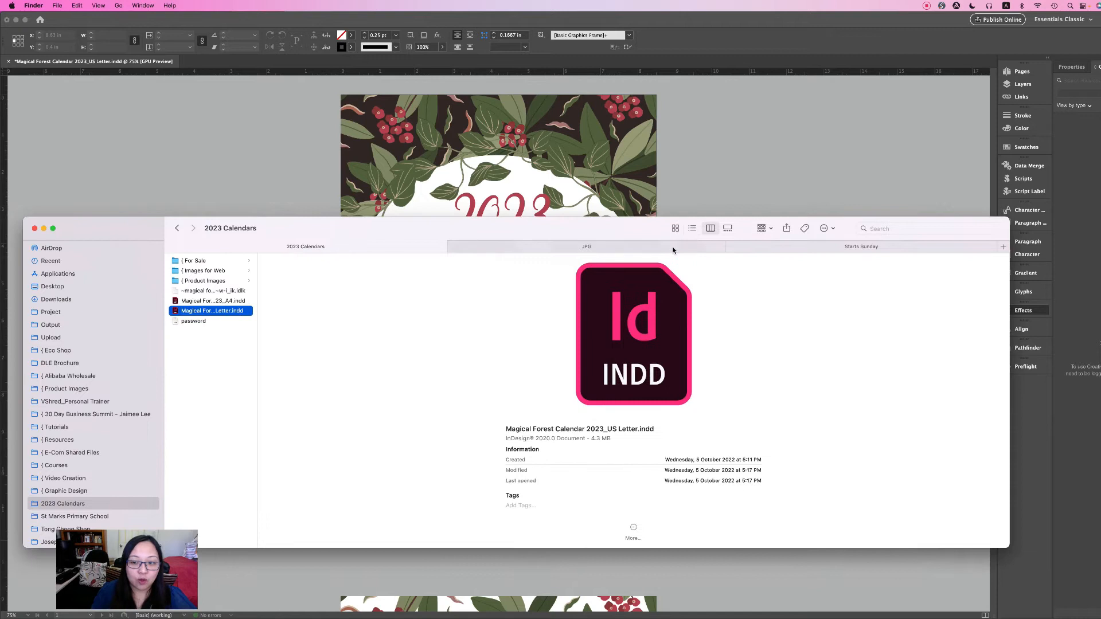
click(789, 247)
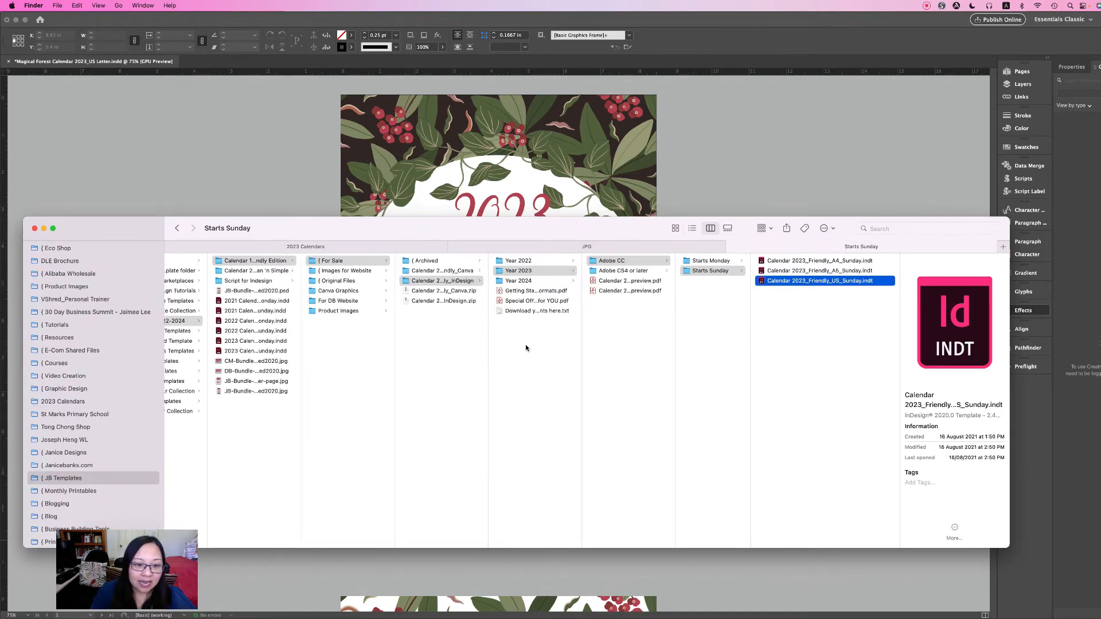
drag(488, 293, 559, 291)
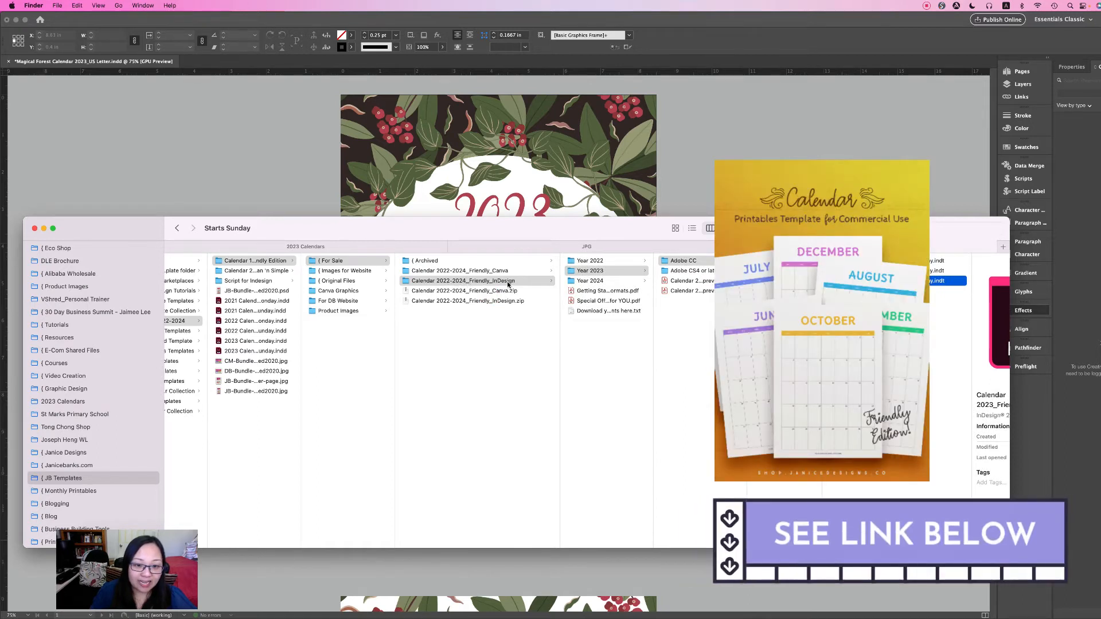
Browse to the Sunday-start templates in Year 2023 > Adobe CC > Starts Sunday
click(596, 271)
click(700, 318)
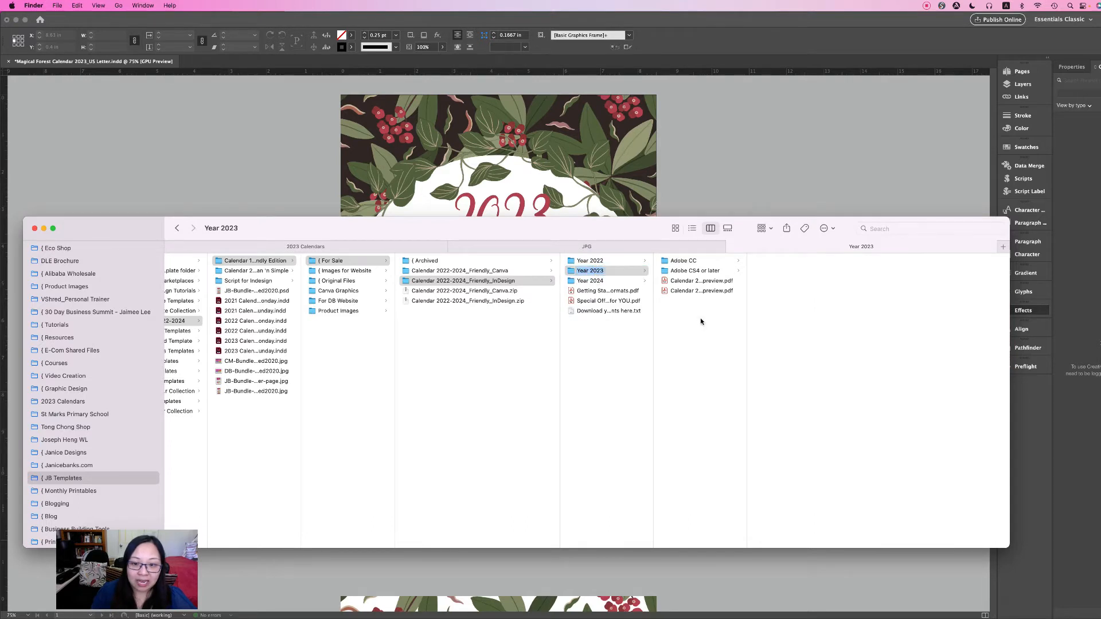
click(692, 261)
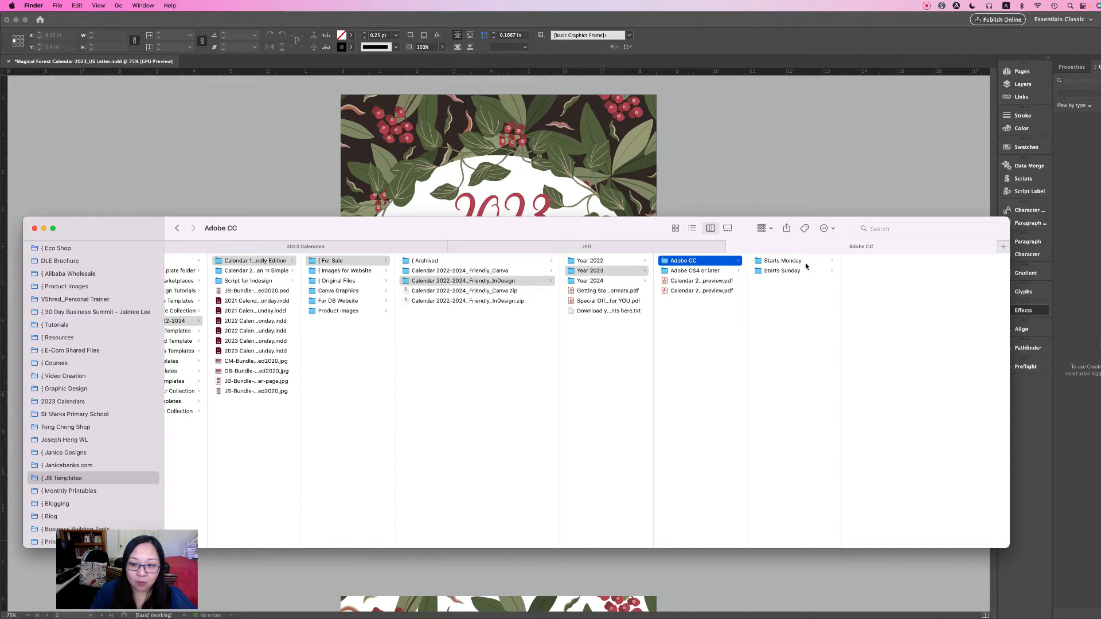
click(794, 273)
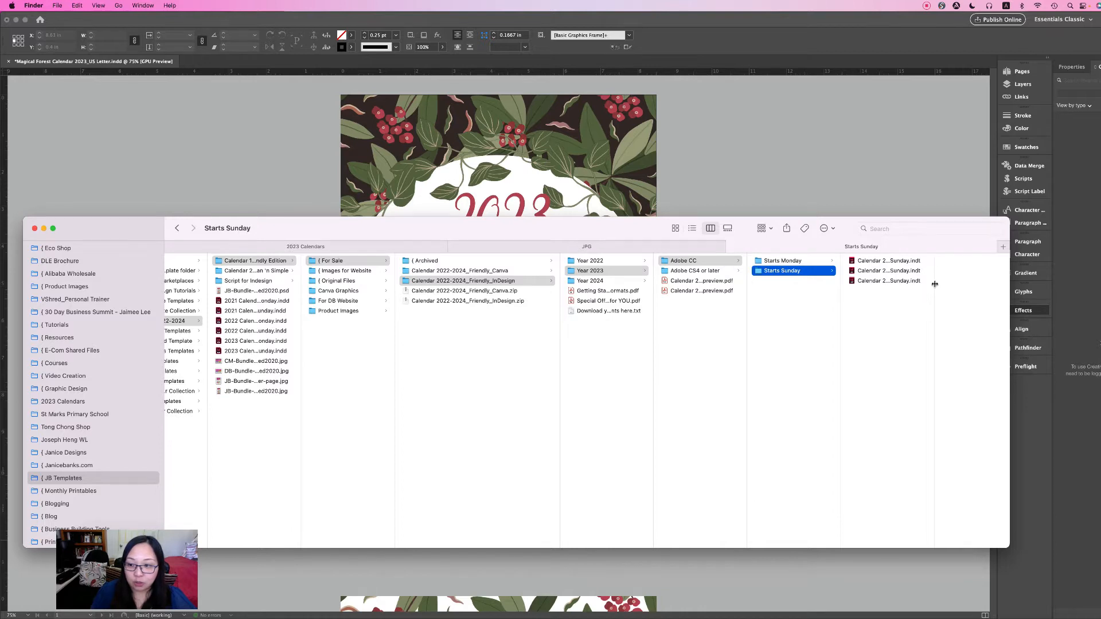
Reposition and widen the Finder window, and widen the template file column so the page sizes in the names are readable
drag(639, 230, 315, 186)
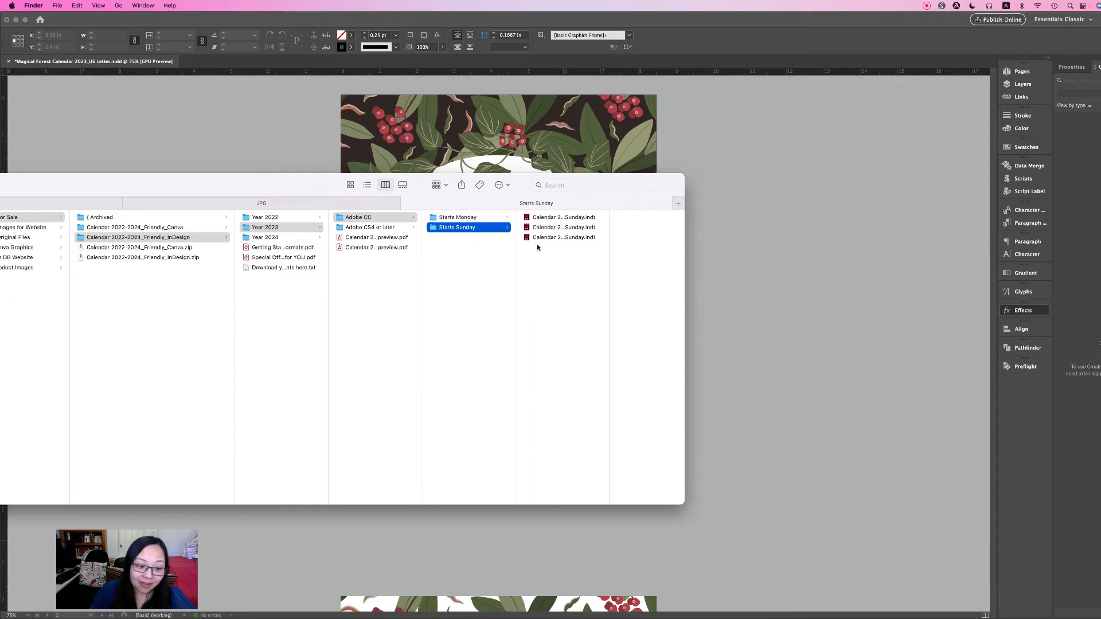
drag(684, 250, 827, 250)
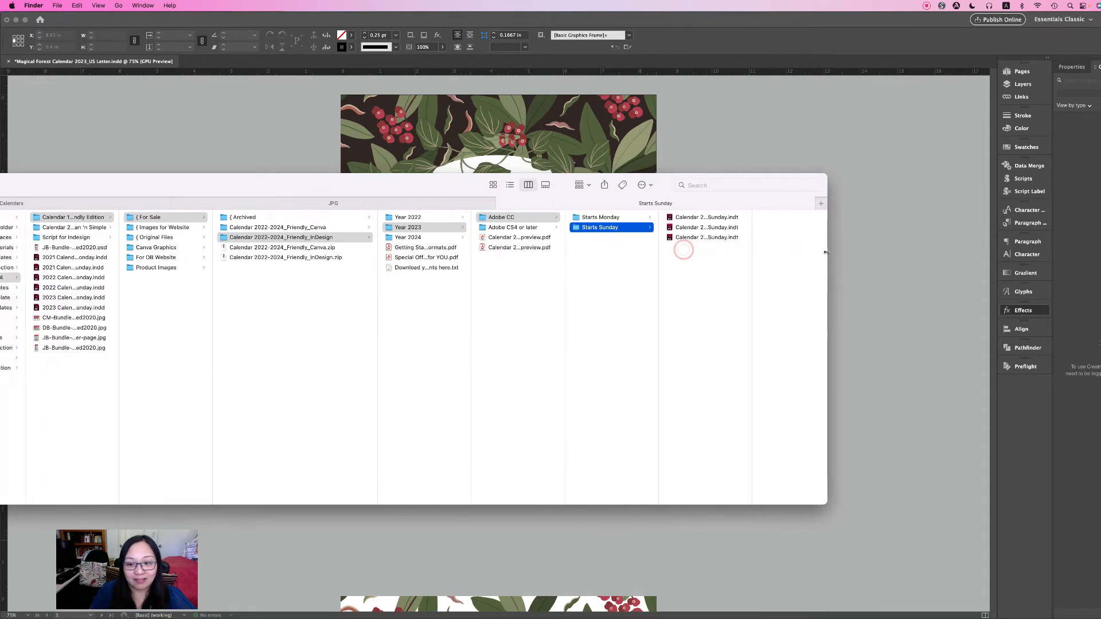
drag(750, 245, 792, 243)
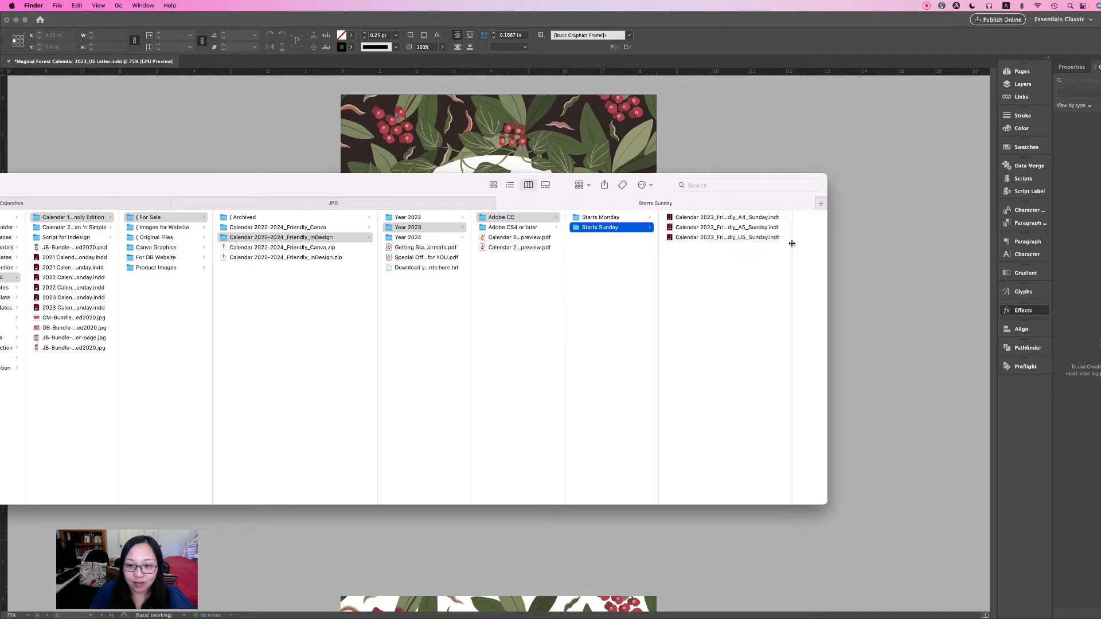
Open the template Calendar 2023_Friendly_US_Sunday.indt in InDesign and bring its new document to the front
click(741, 238)
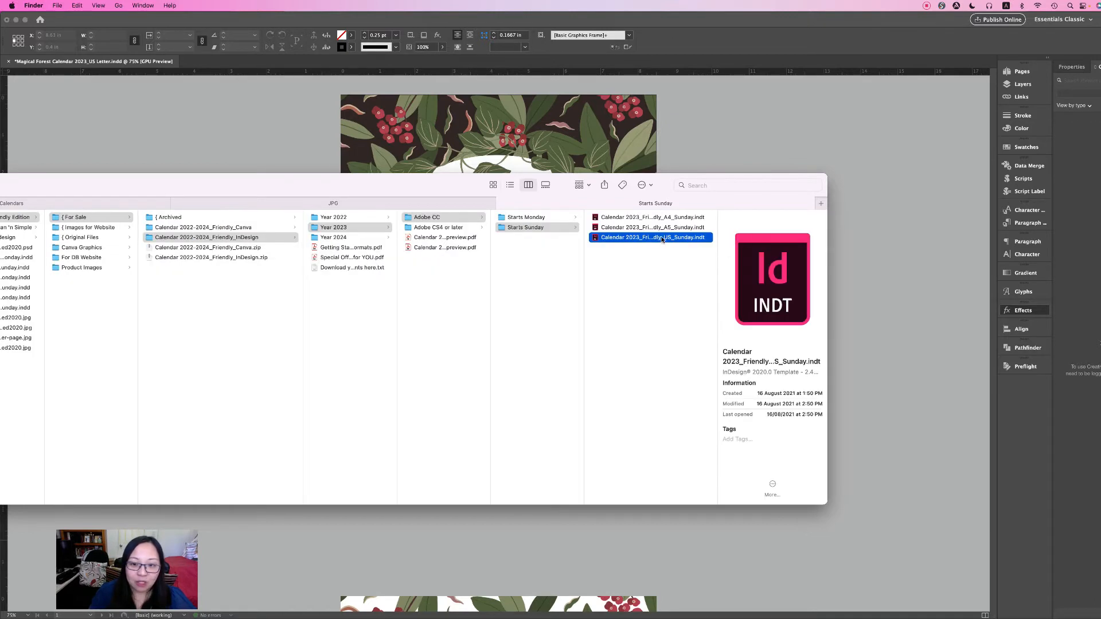
double_click(594, 240)
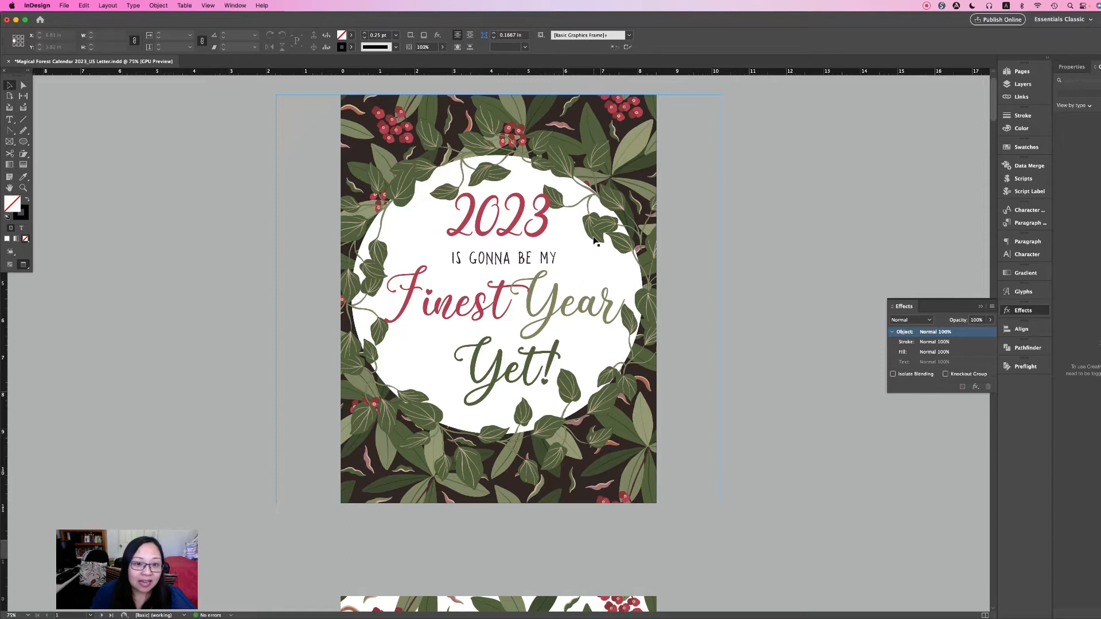
click(205, 62)
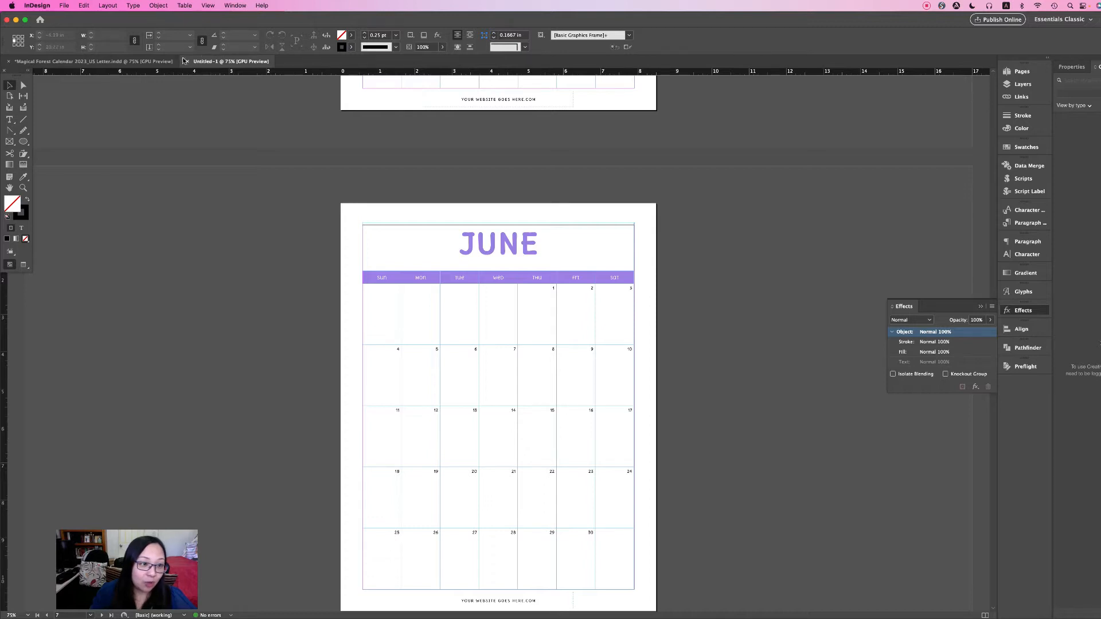
Look through the template's cover and monthly calendar pages, and return to the cover
scroll(683, 326, up, 20)
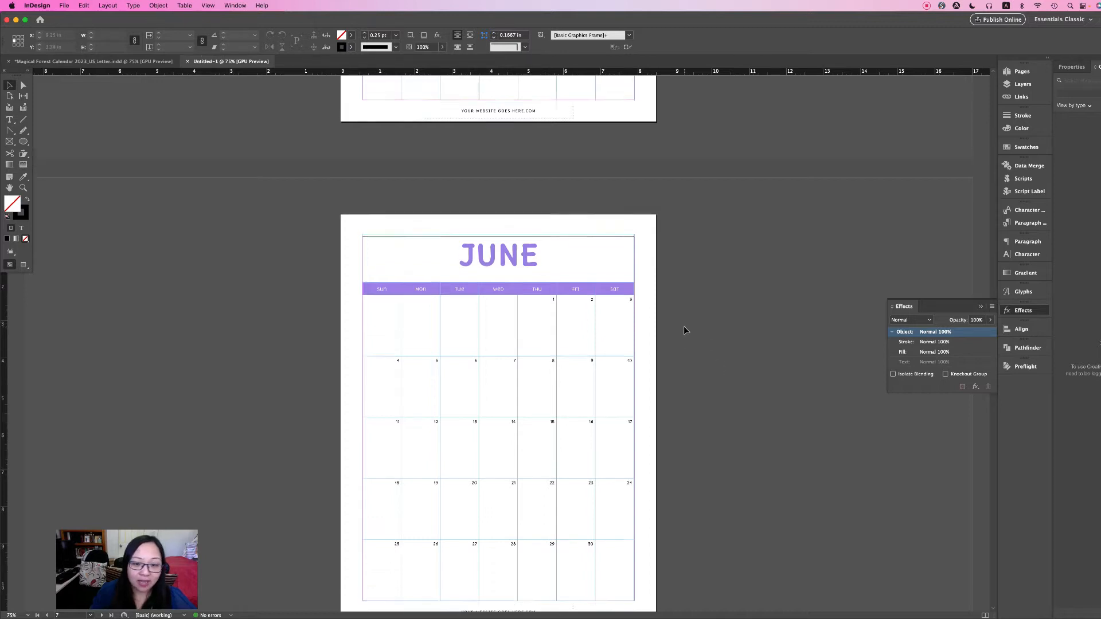
scroll(683, 325, up, 15)
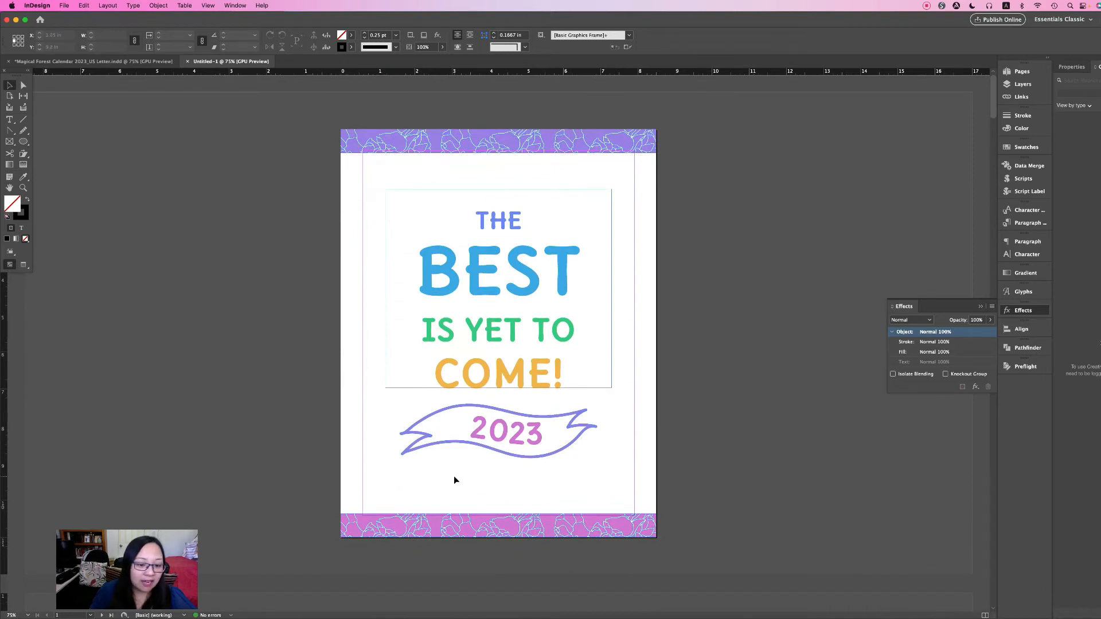
scroll(454, 479, down, 5)
scroll(454, 480, down, 9)
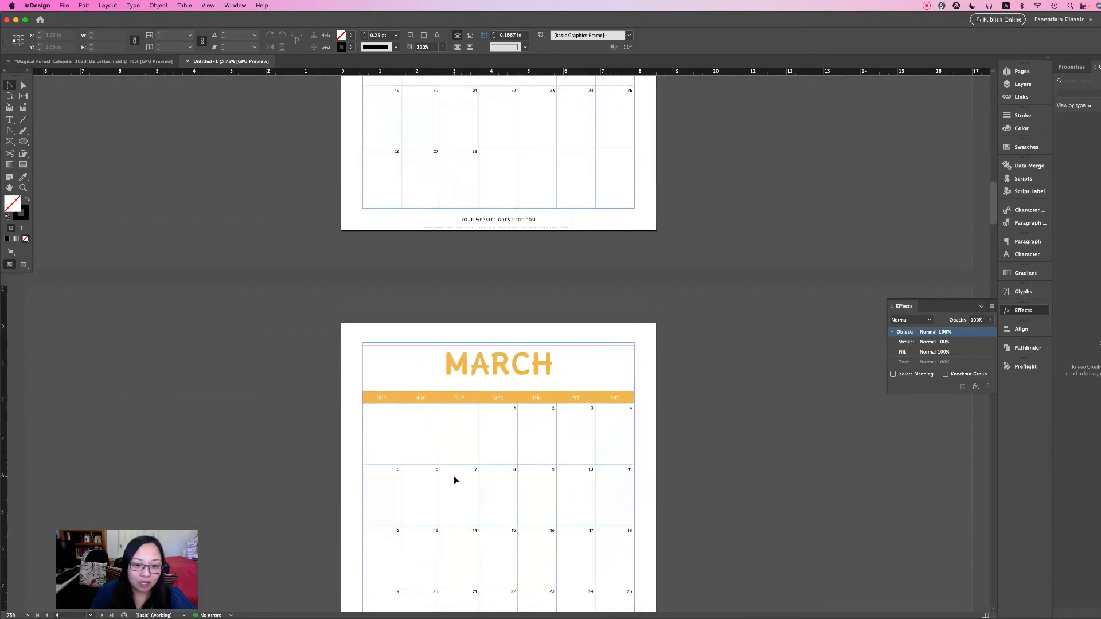
scroll(454, 479, up, 14)
scroll(454, 479, down, 5)
scroll(454, 479, up, 5)
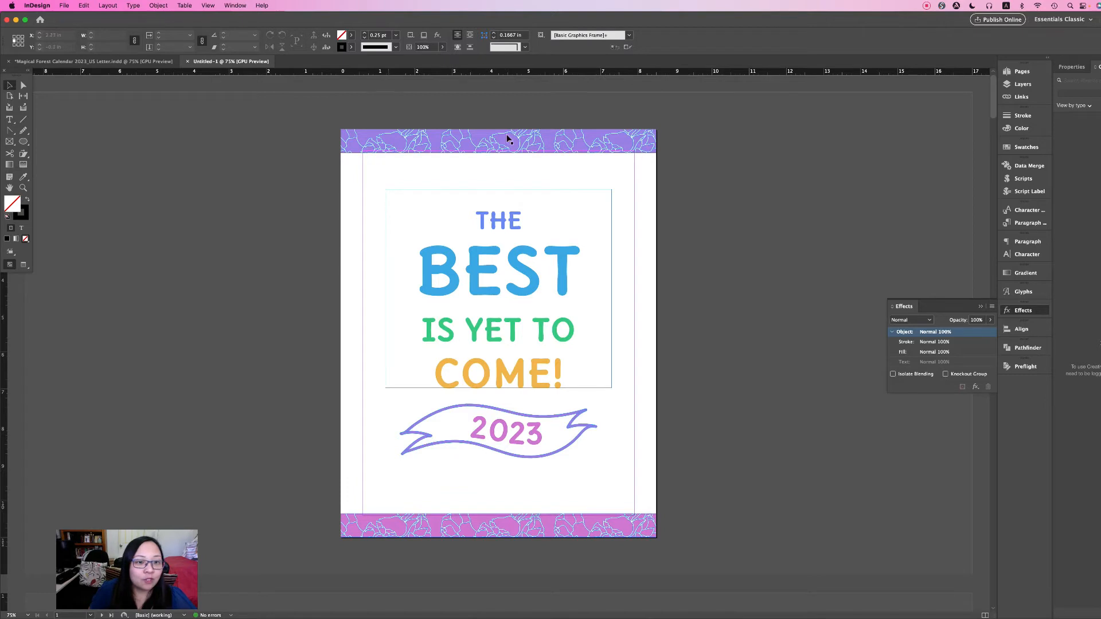
Turn on Overprint Preview for the template document and check the cover and January pages
click(210, 6)
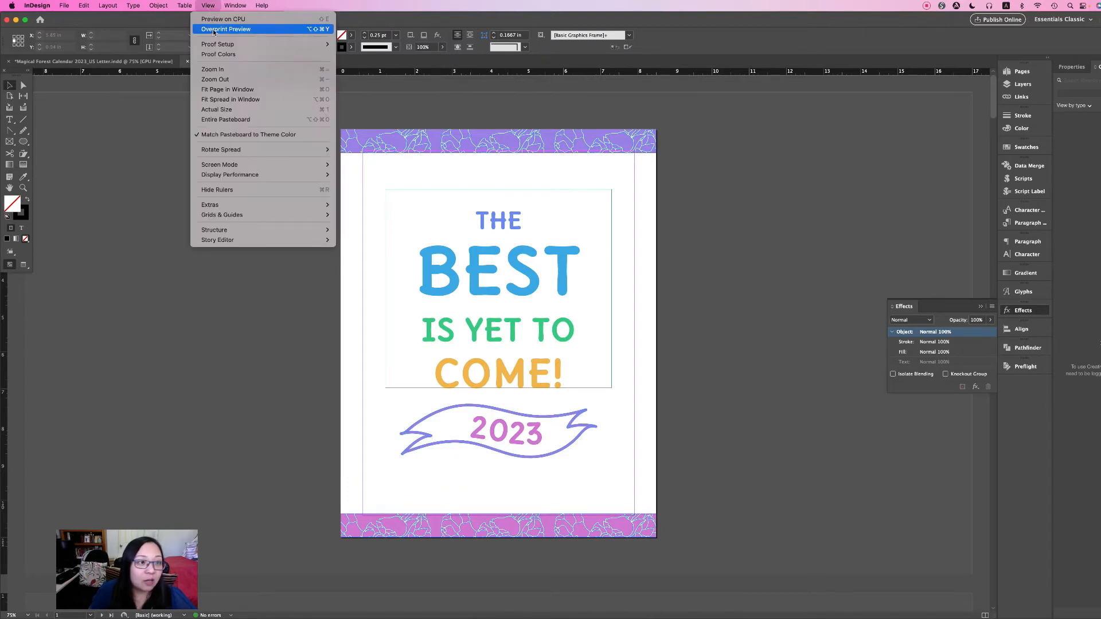
click(214, 30)
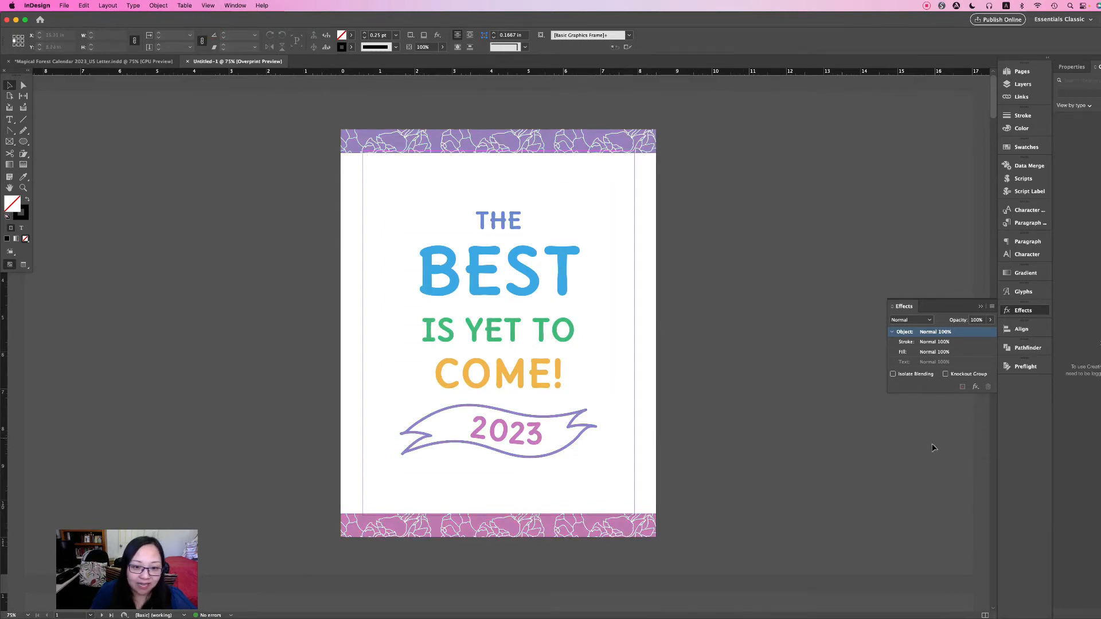
scroll(781, 451, down, 10)
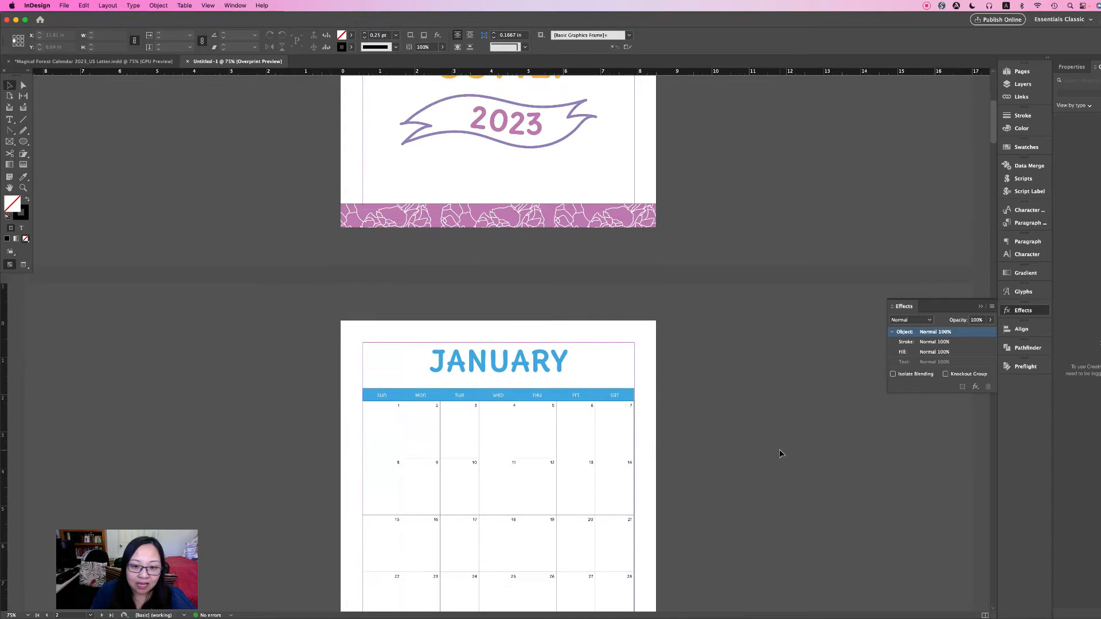
scroll(779, 454, up, 8)
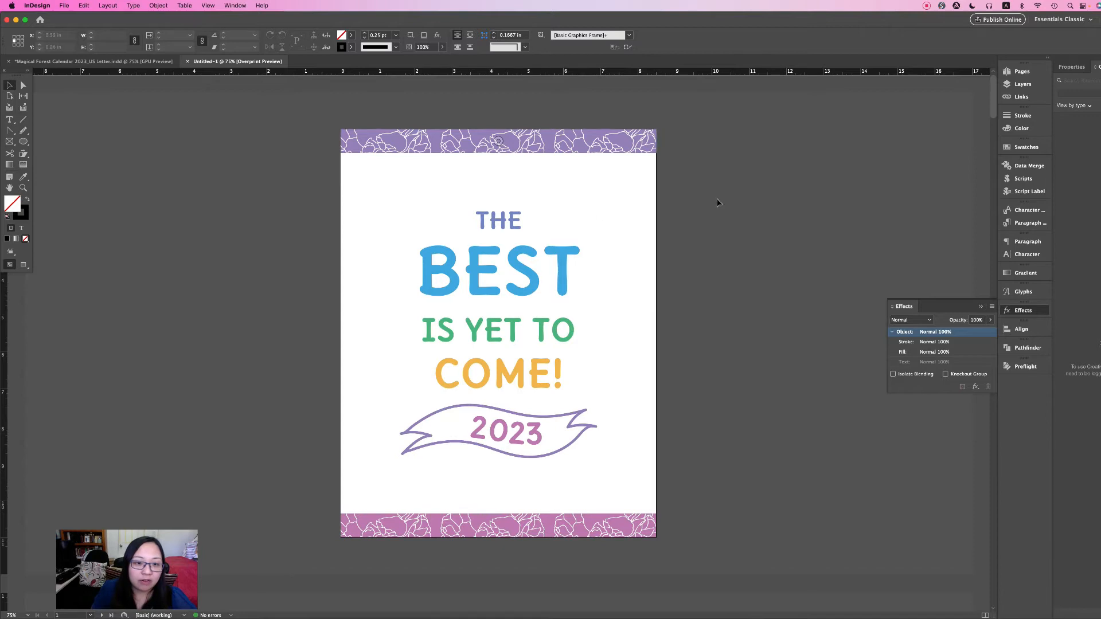
Start saving a copy in the 2023 Calendars folder, reusing the file name of the existing Magical Forest US Letter calendar
click(64, 5)
click(252, 129)
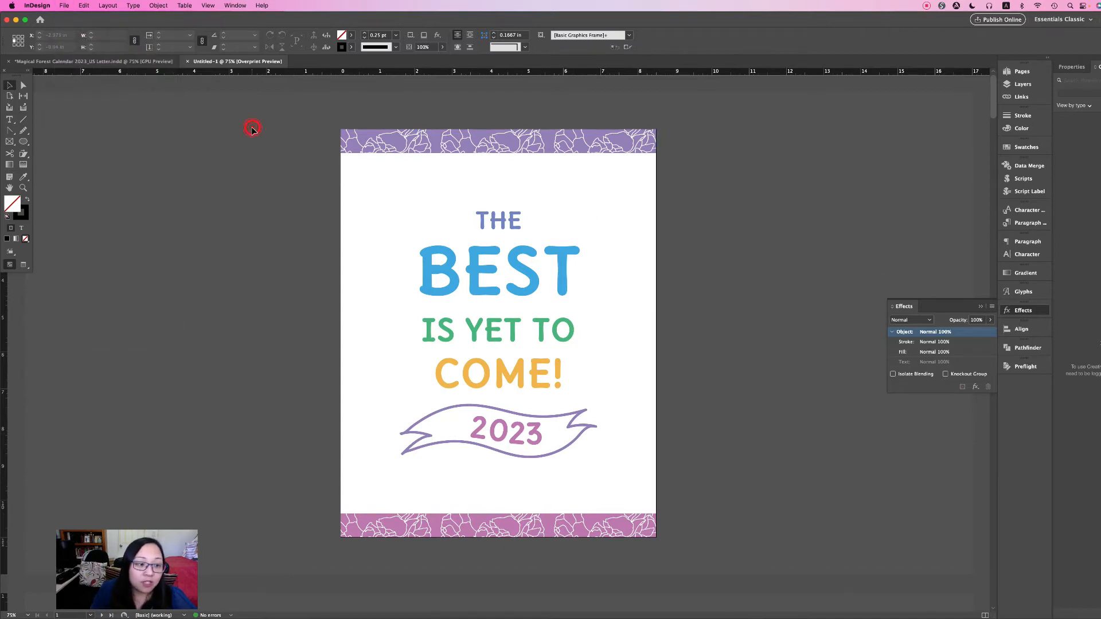
click(64, 7)
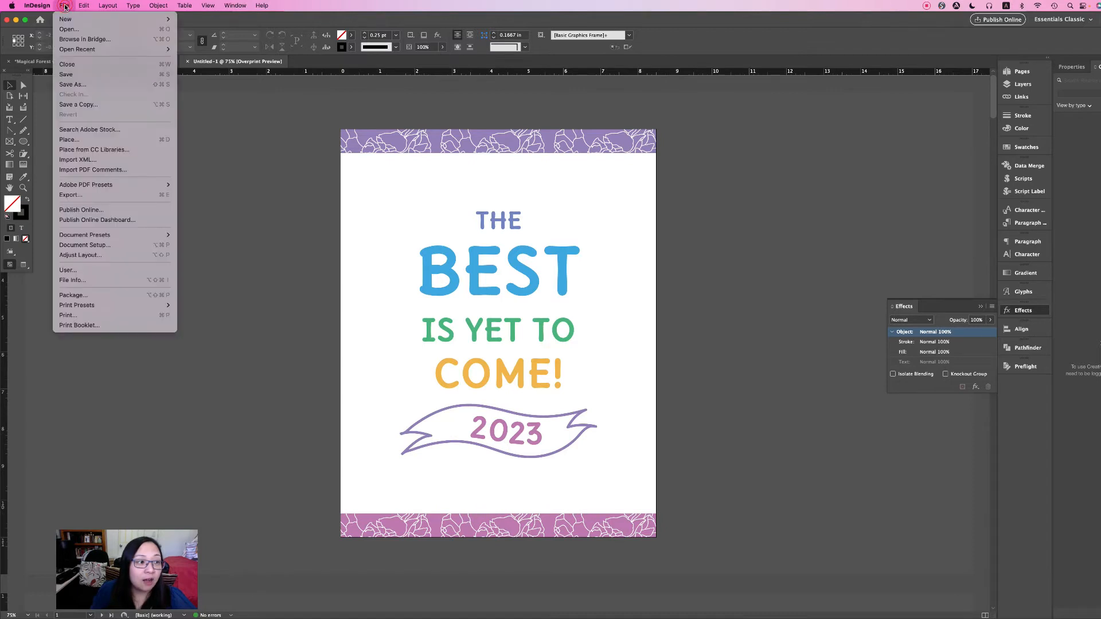
click(86, 85)
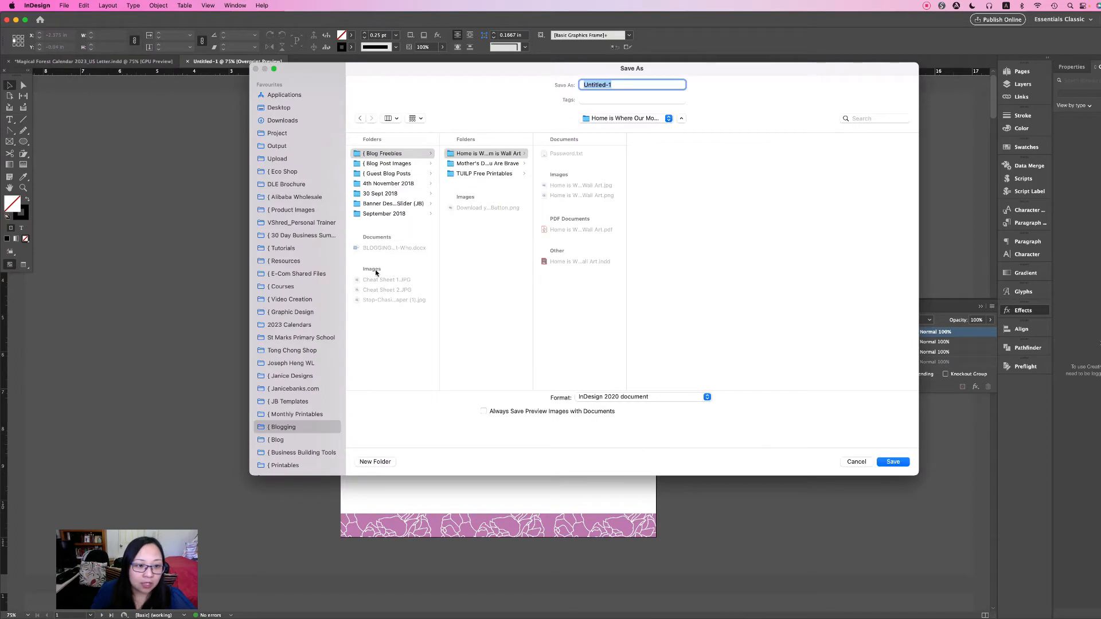
click(292, 325)
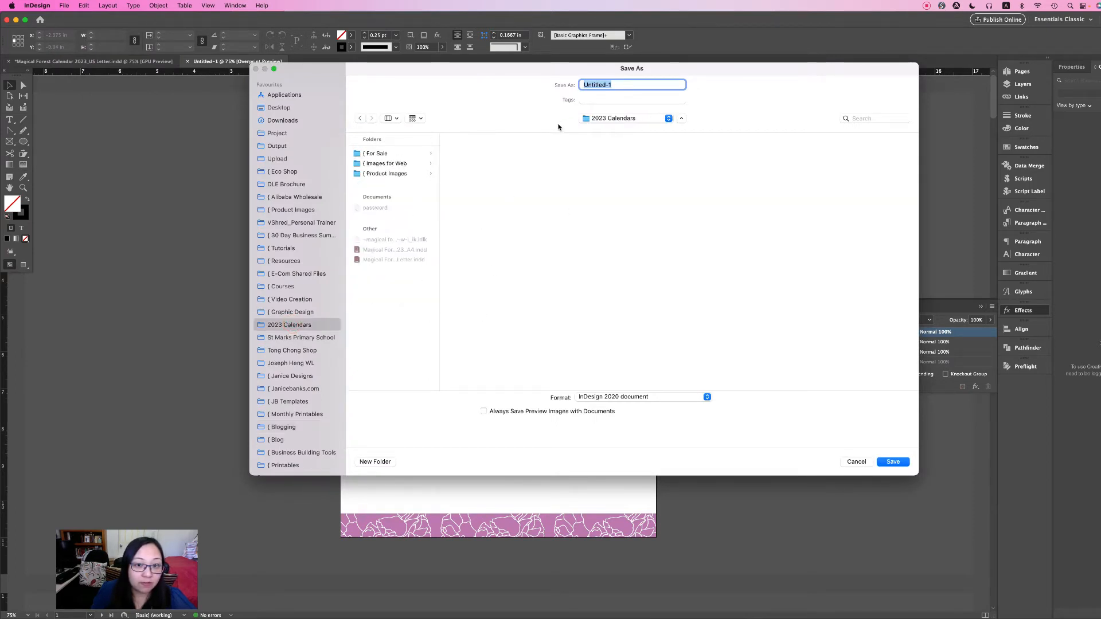
click(406, 258)
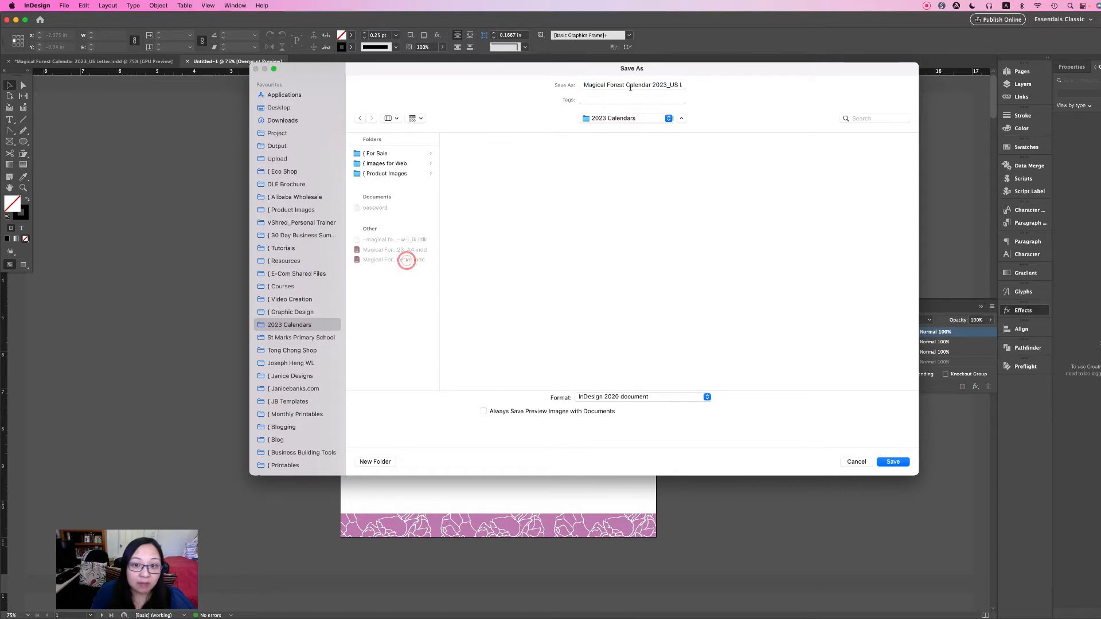
Append _tutorial to the file name and save the document as Magical Forest Calendar 2023_US Letter_tutorial
drag(584, 85, 697, 88)
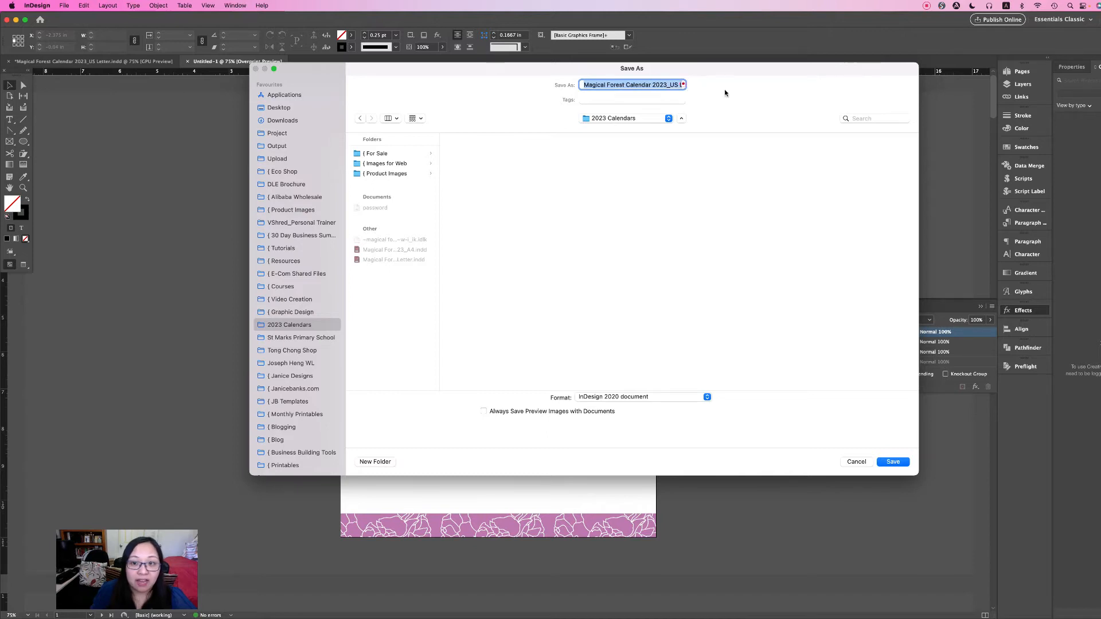
click(670, 85)
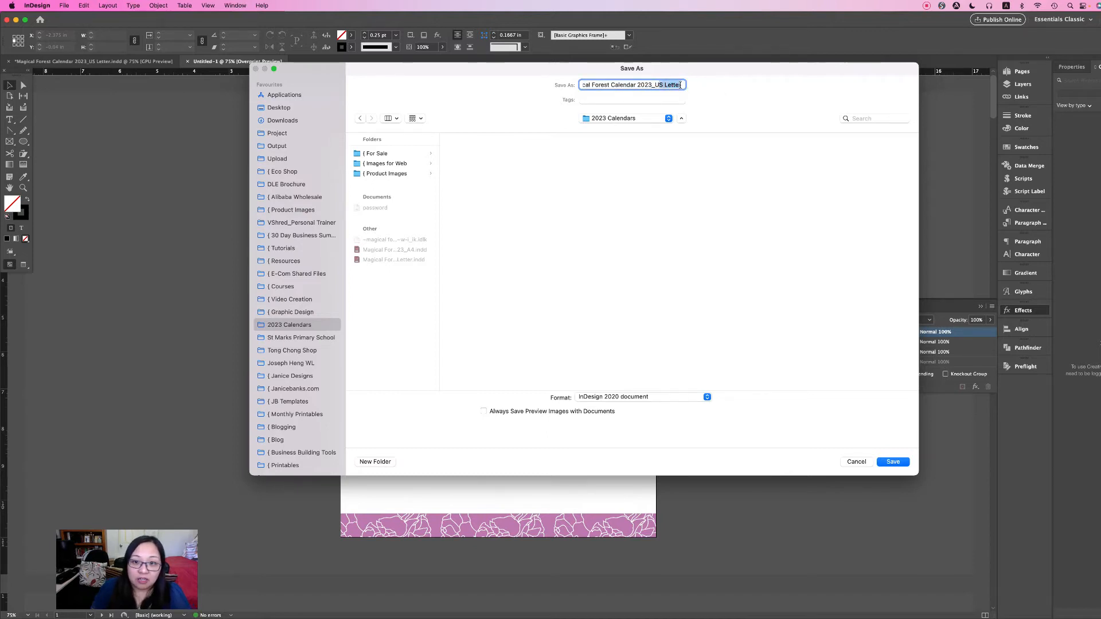
triple_click(676, 85)
mouse_move(677, 84)
mouse_down()
mouse_move(693, 86)
mouse_move(684, 87)
mouse_up()
triple_click(684, 86)
click(681, 85)
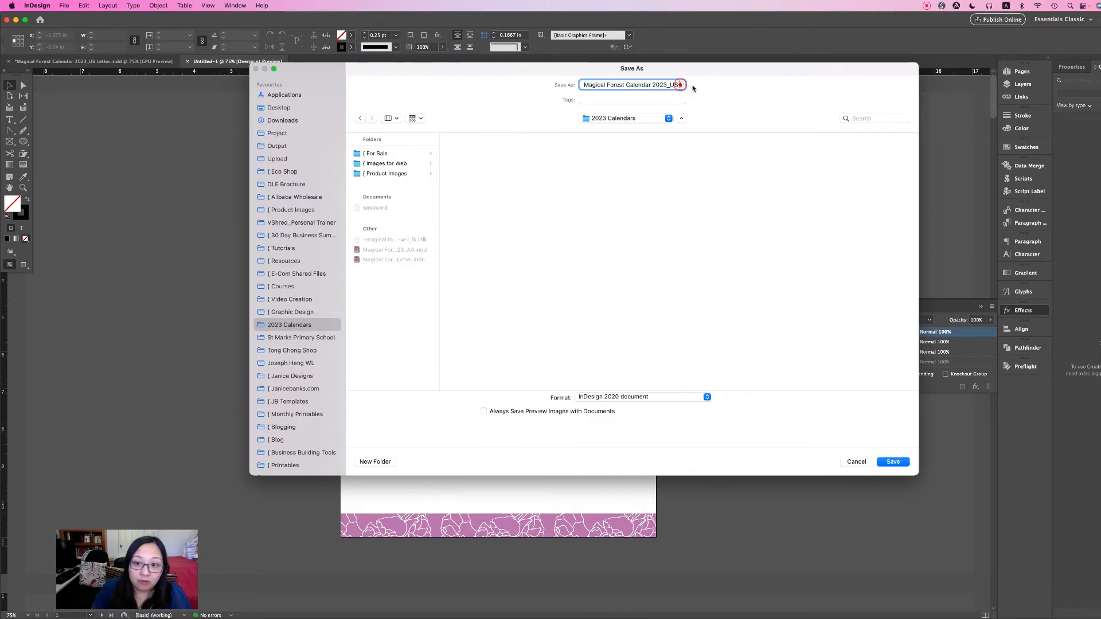
key(Right)
key(Right)
text(_tutorial)
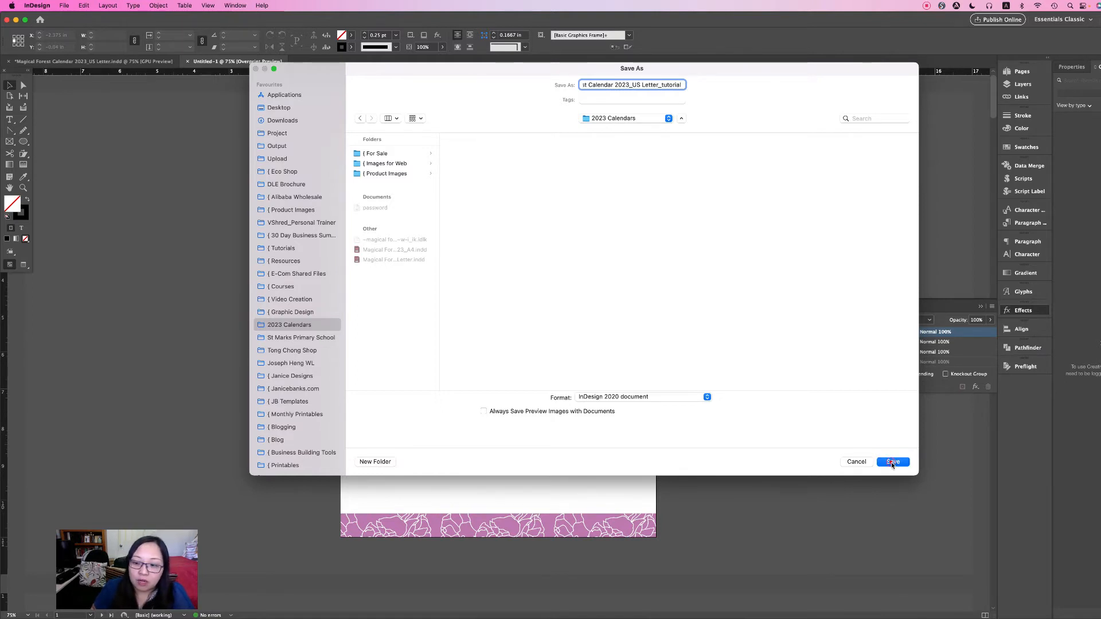
key(Return)
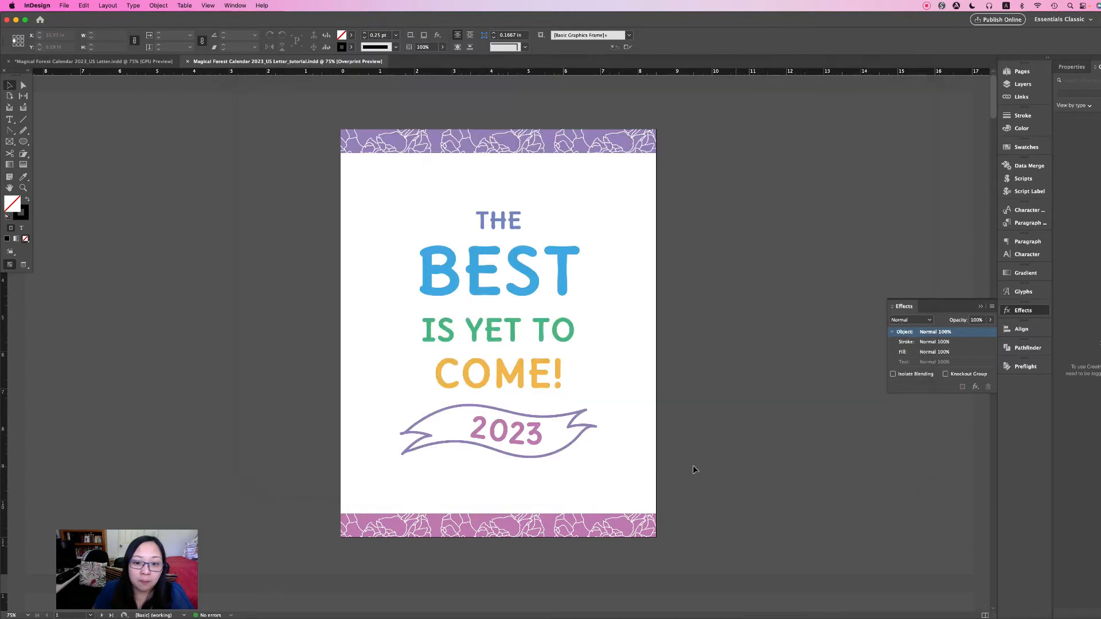
Delete the patterned bands along the upper and lower edges of the cover page
click(721, 282)
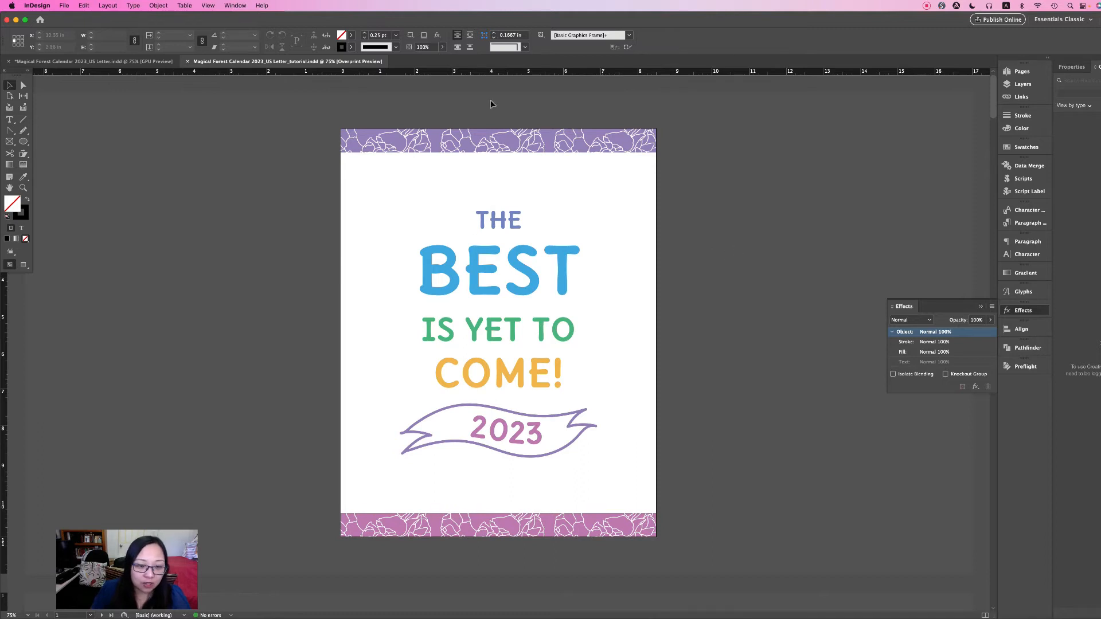
drag(434, 112, 524, 164)
drag(497, 525, 541, 559)
click(809, 340)
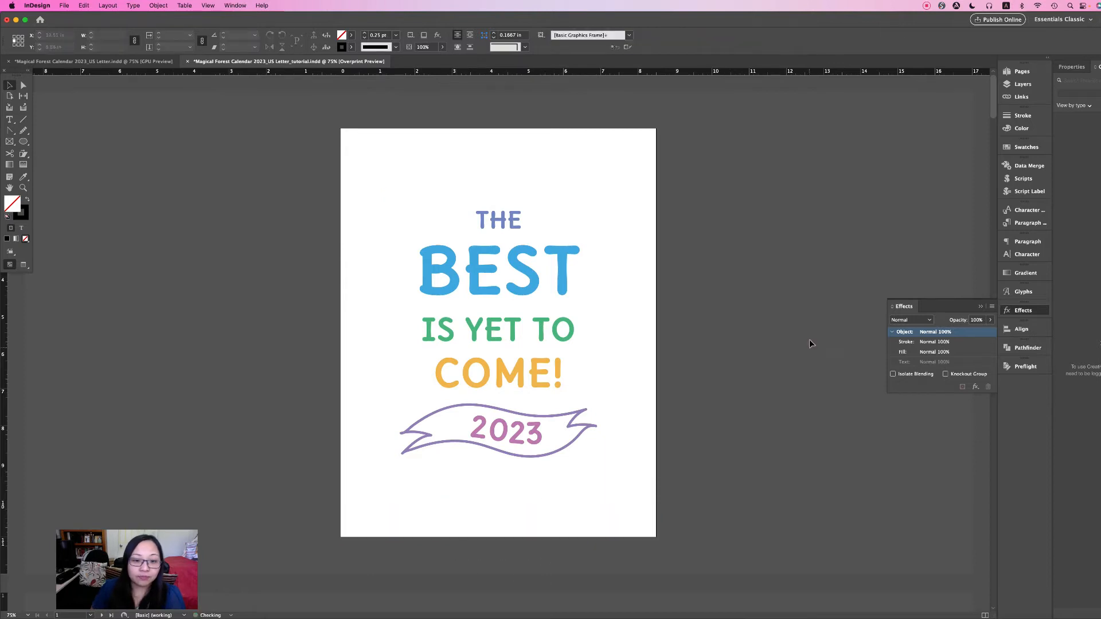
Delete the 2023 text and the ribbon banner outline from the cover
click(532, 428)
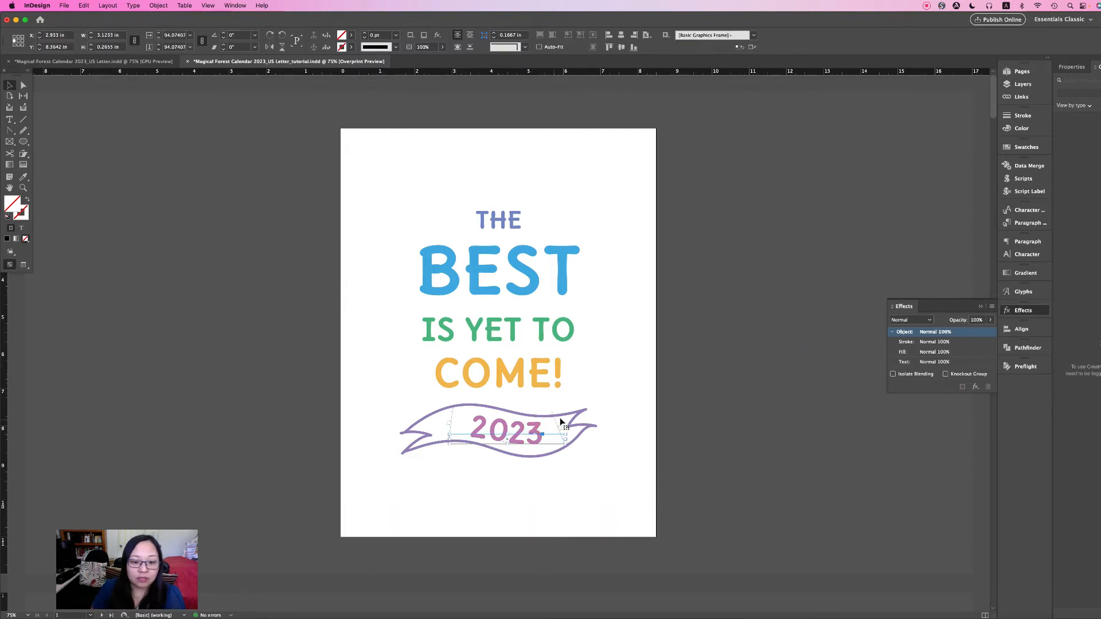
key(BackSpace)
click(563, 411)
key(BackSpace)
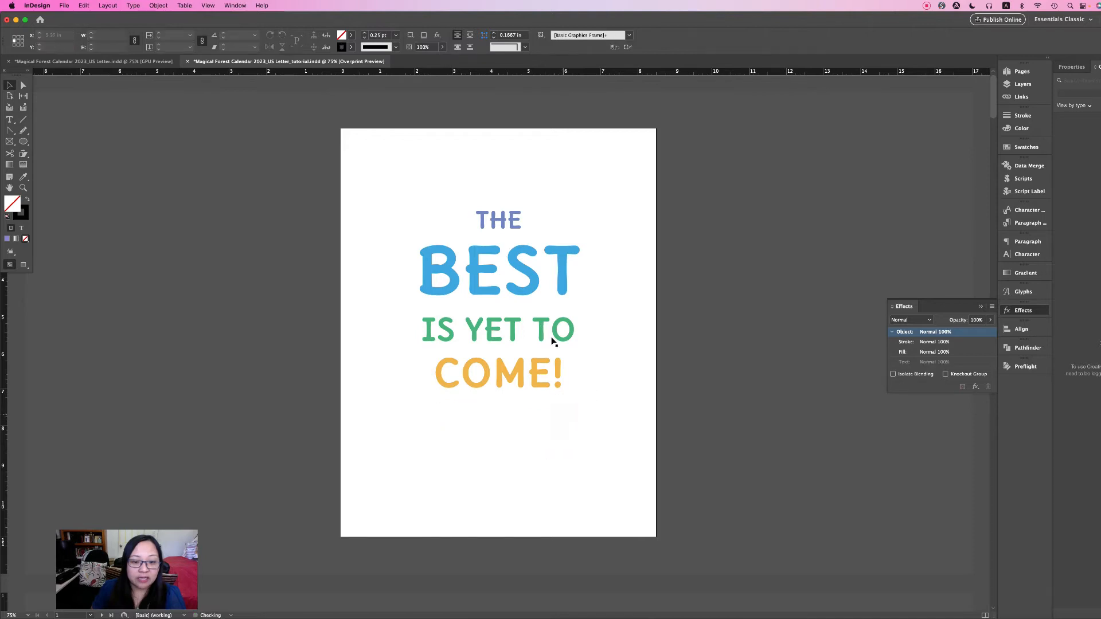
Draw a rectangle covering the whole cover page, 8.5 in wide and 11 in high
click(538, 280)
click(173, 164)
click(24, 144)
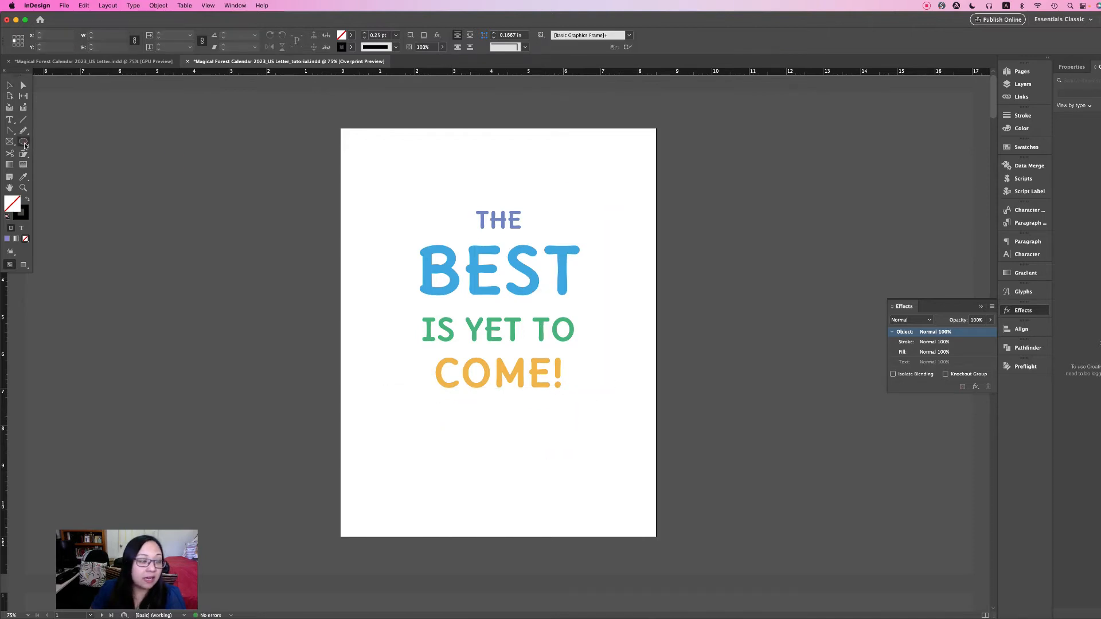
drag(25, 147, 49, 152)
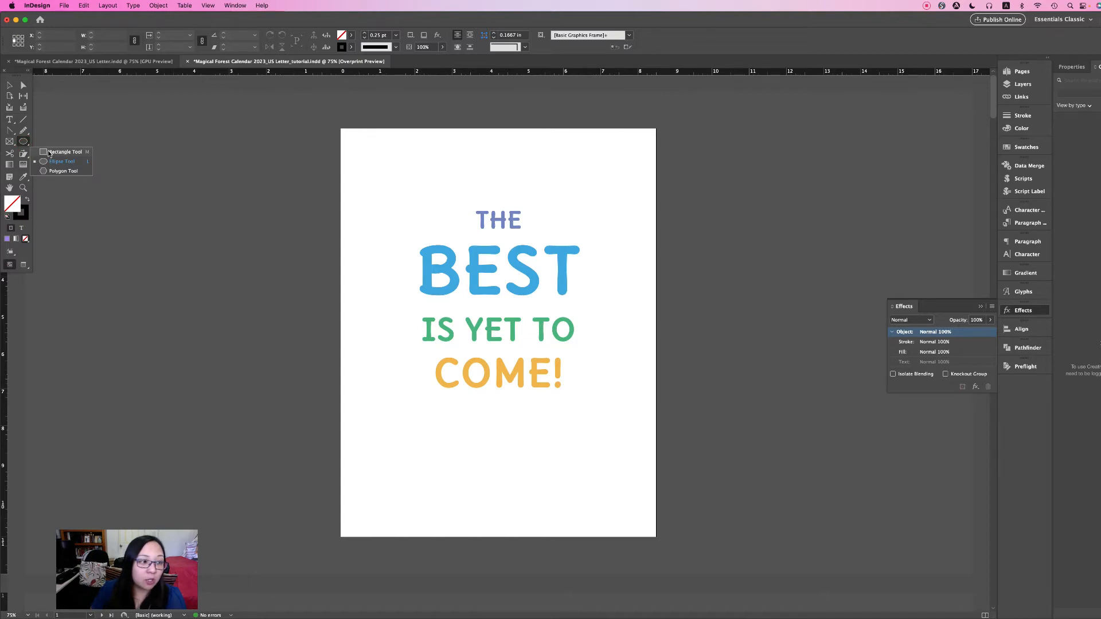
drag(24, 144, 27, 145)
click(25, 146)
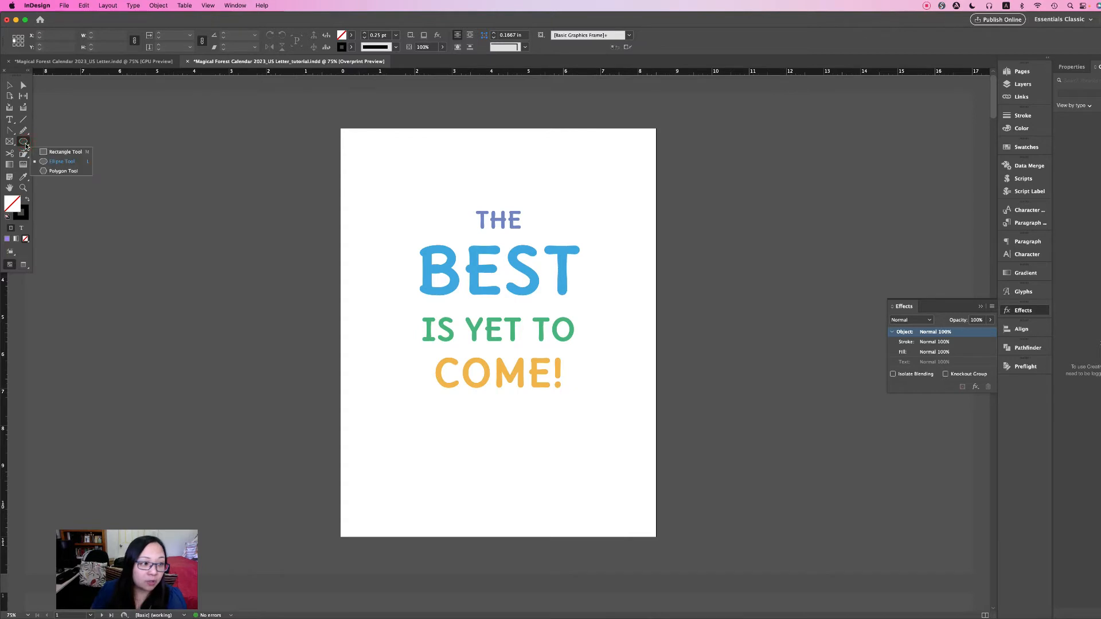
click(69, 152)
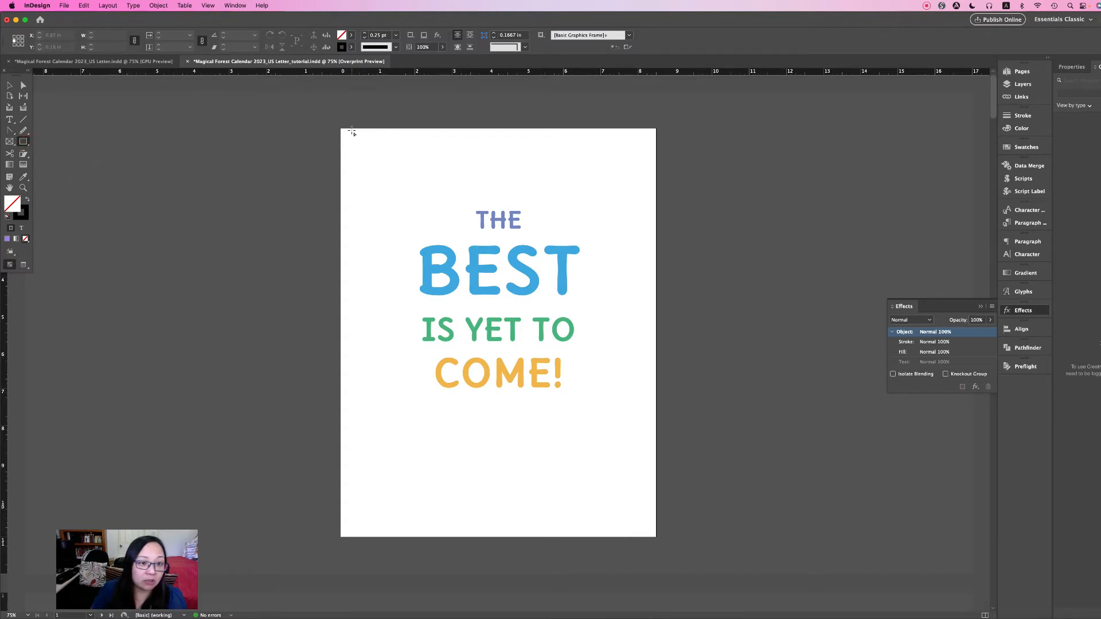
drag(342, 130, 657, 540)
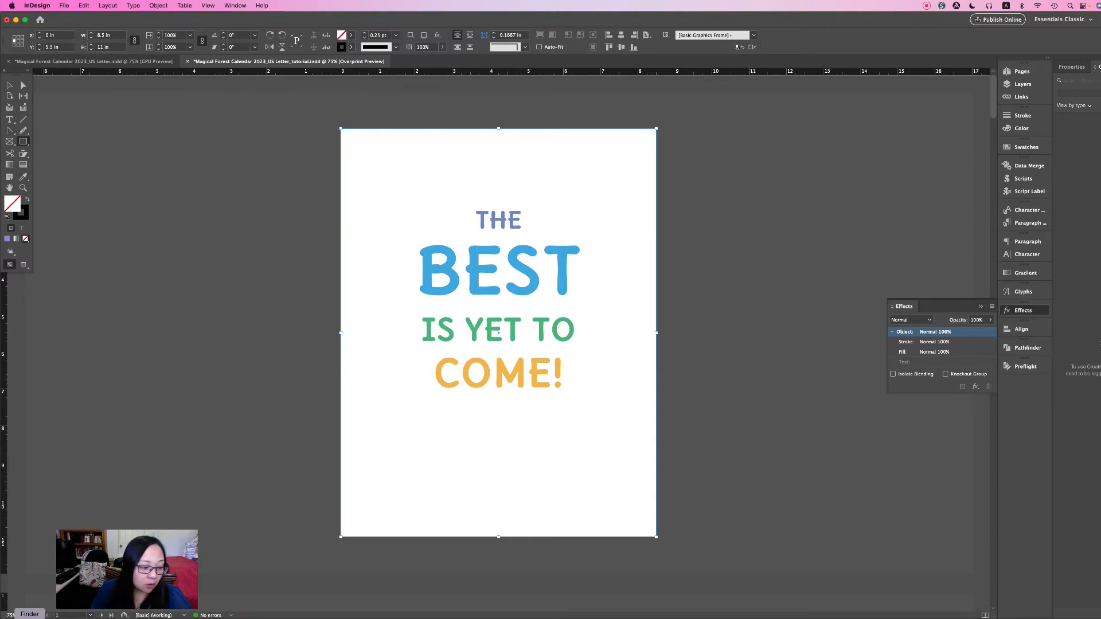
Switch to Finder and place the deer pattern image MF_PATTERN_DEER_4.jpg from the JPG folder into the full-page rectangle
click(30, 616)
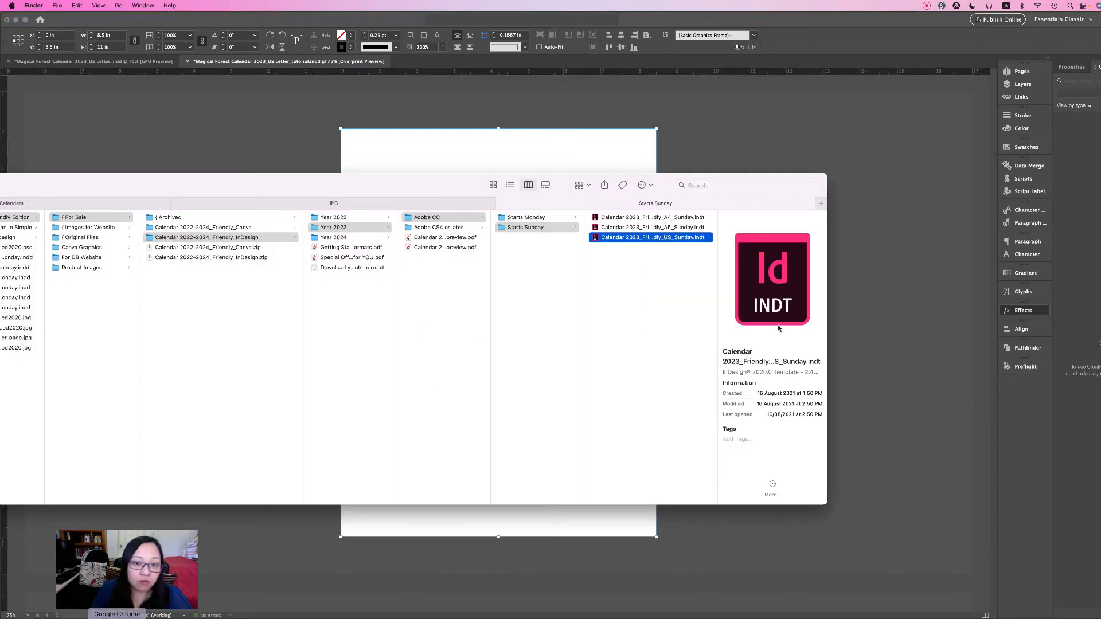
click(394, 198)
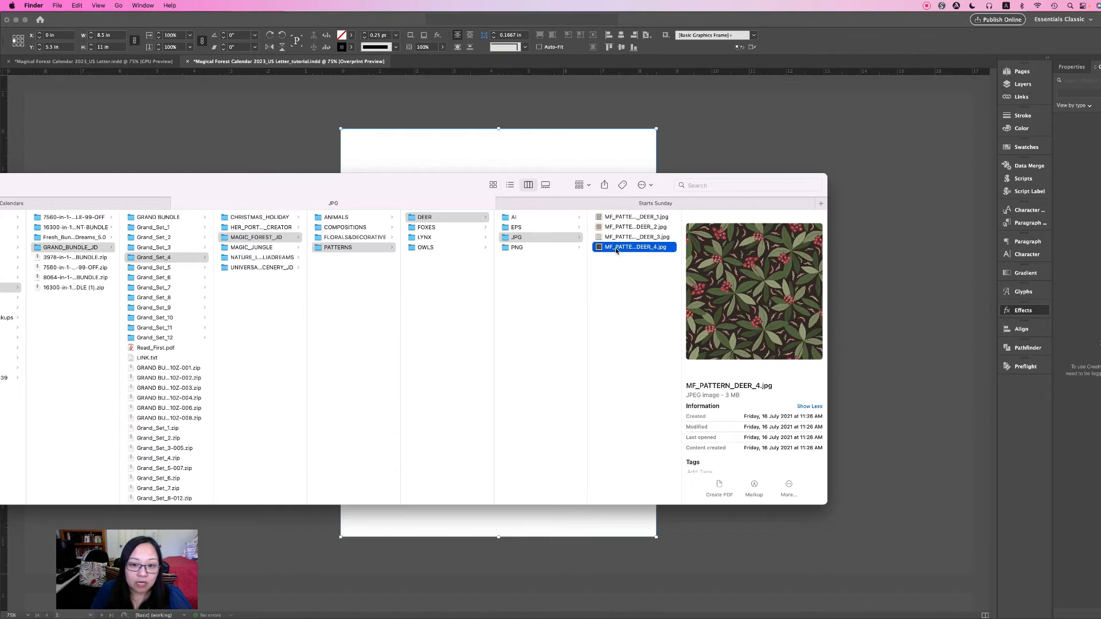
drag(598, 249, 563, 155)
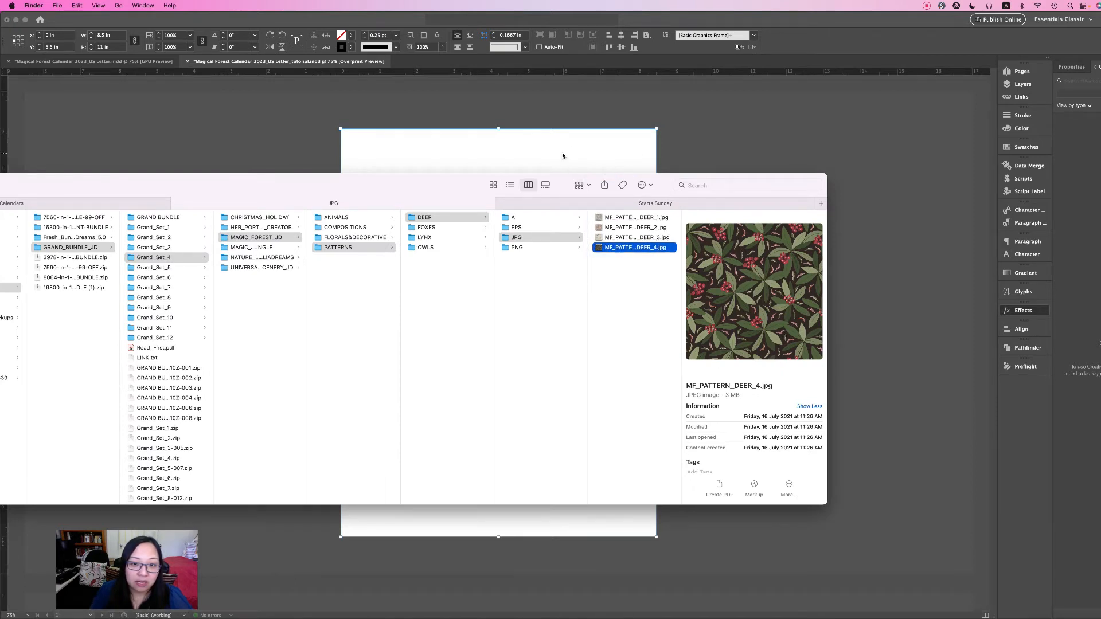
click(746, 136)
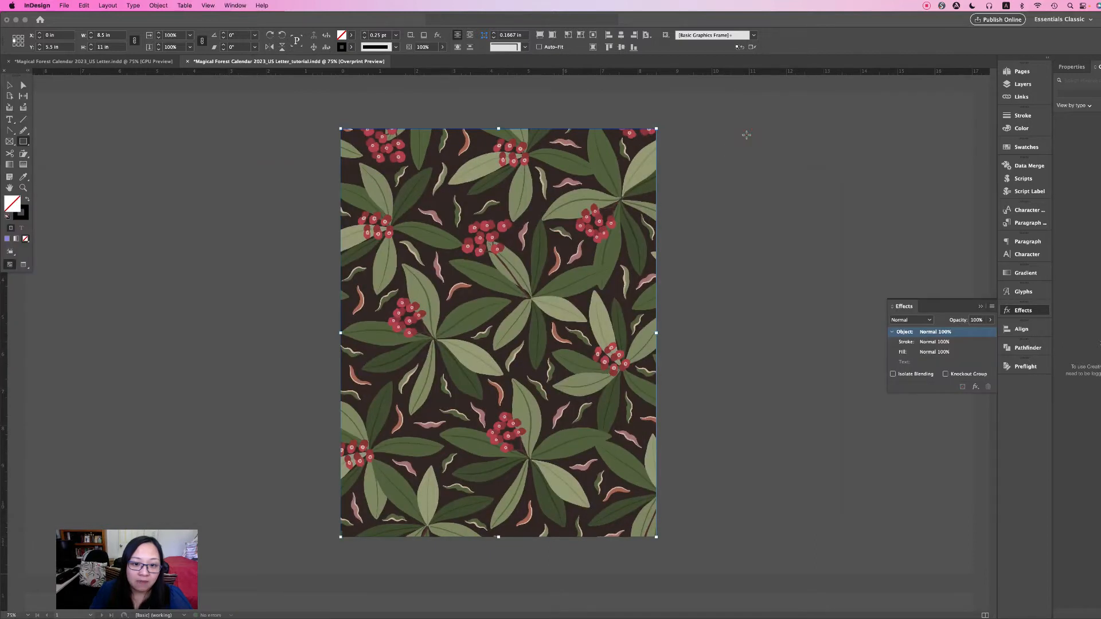
Fit the leaf pattern image to its cover frame with Fill Frame Proportionally
click(645, 143)
click(142, 167)
click(627, 339)
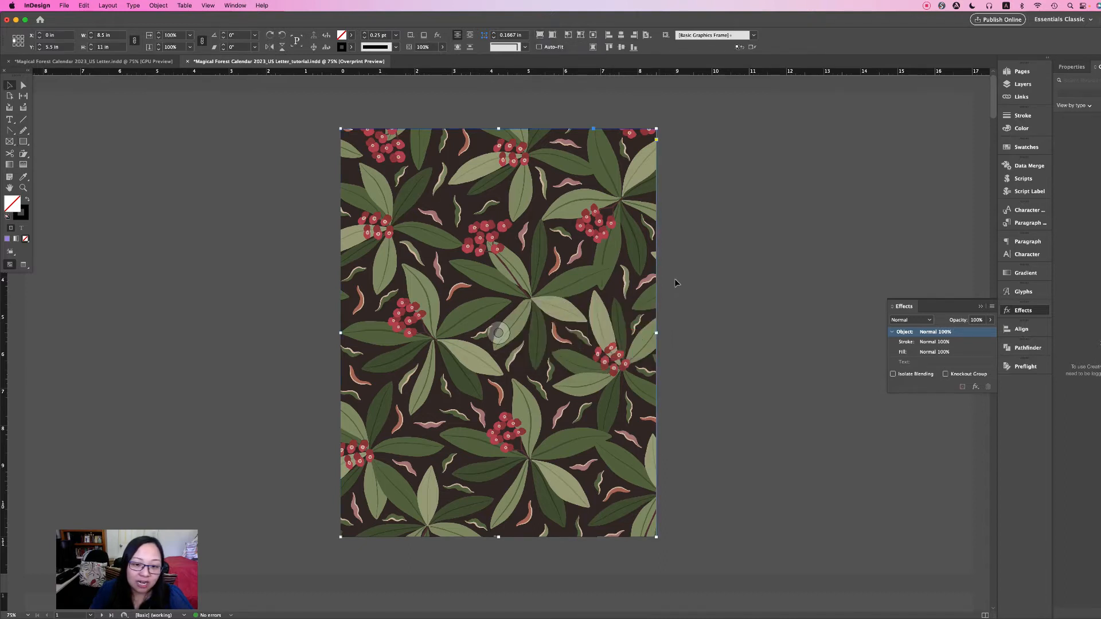
click(539, 36)
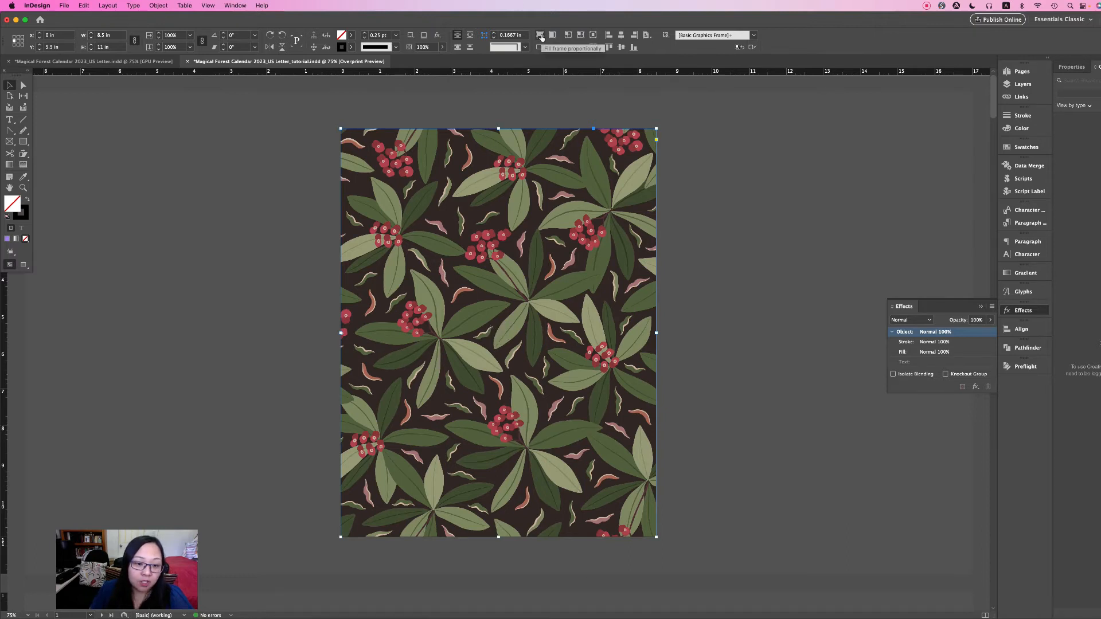
Arrange the leaf pattern frame behind the cover's headline text and deselect everything
click(716, 210)
click(582, 188)
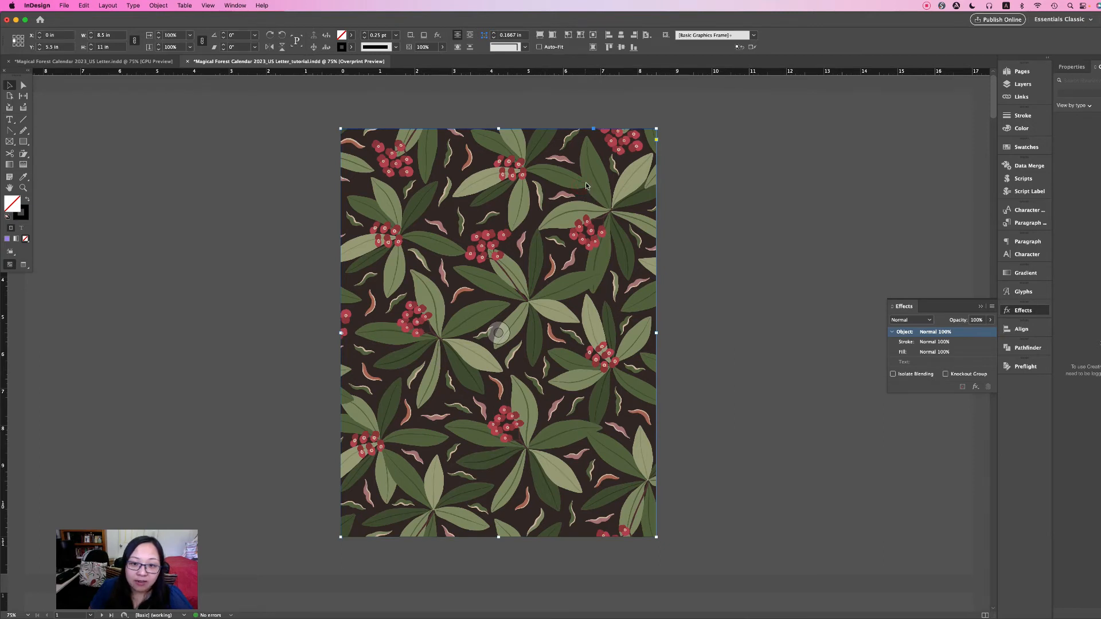
right_click(586, 185)
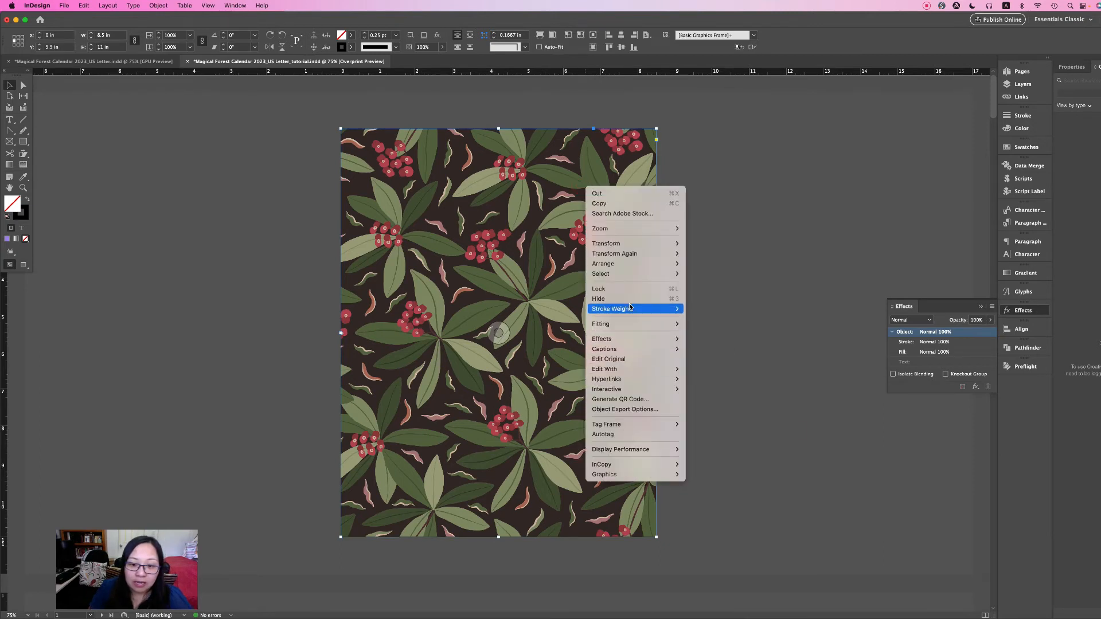
mouse_move(630, 263)
click(702, 274)
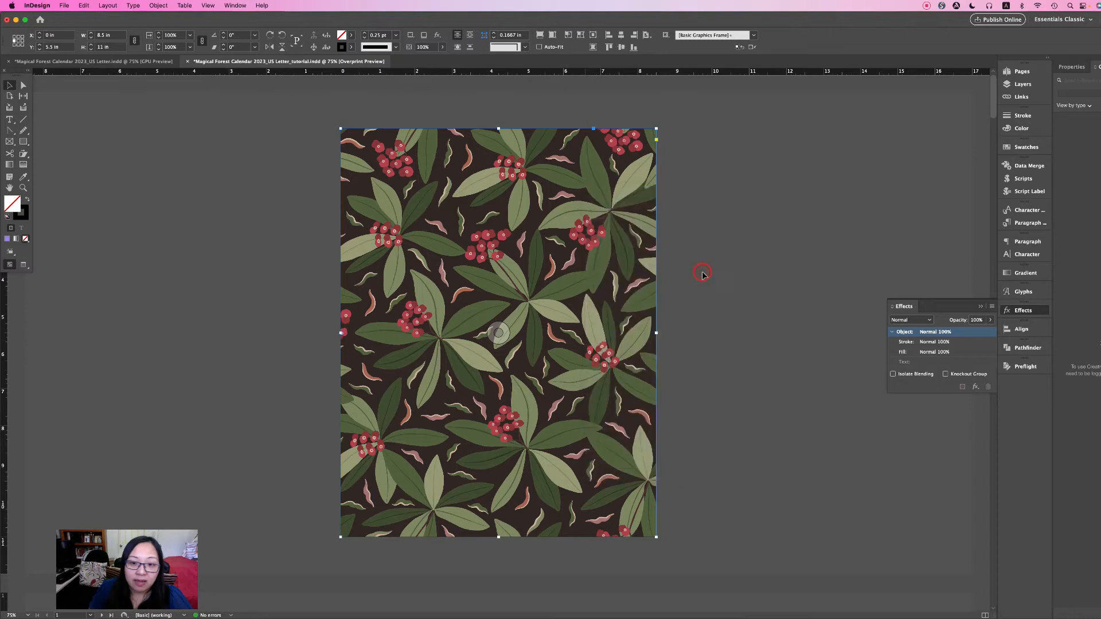
key(super+shift+a)
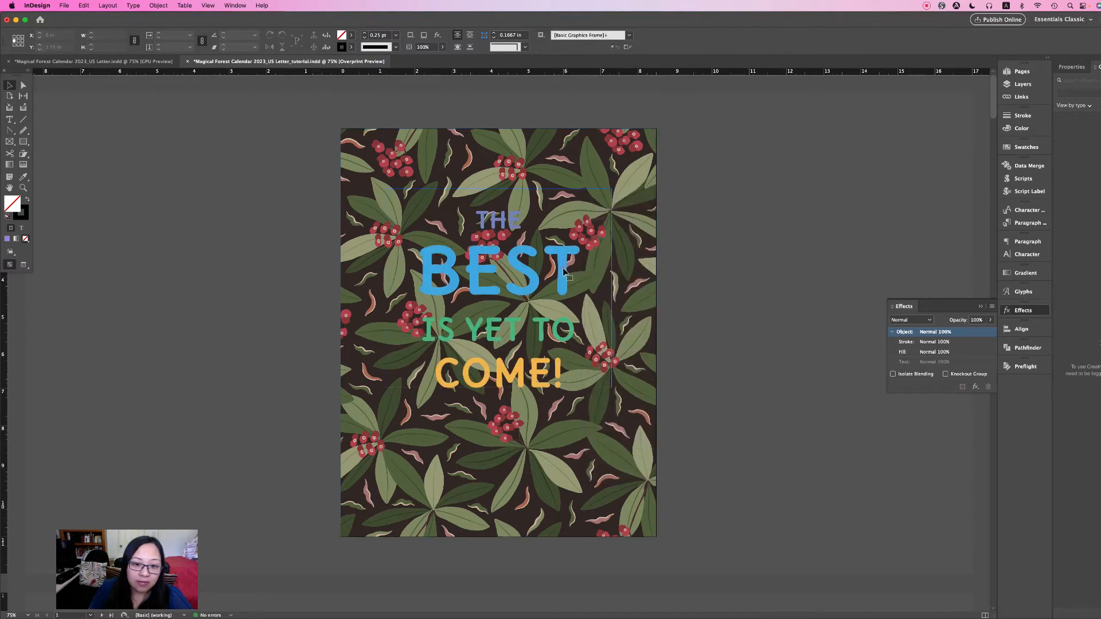
Examine how the quote text is split into frames on the finished US Letter calendar's cover, and return to the tutorial document
click(564, 272)
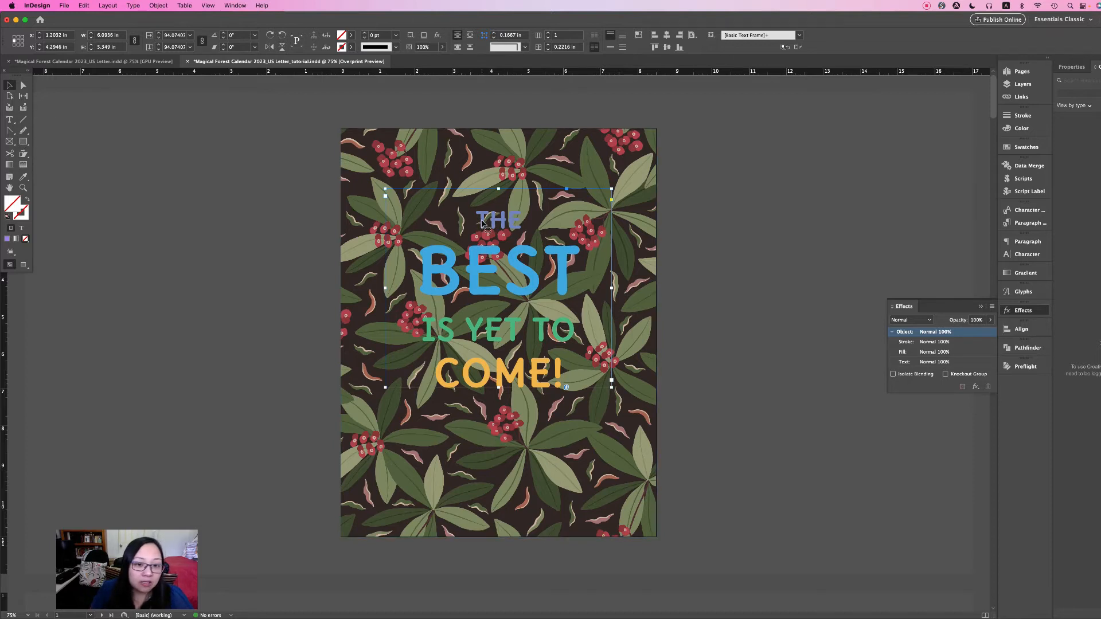
click(117, 64)
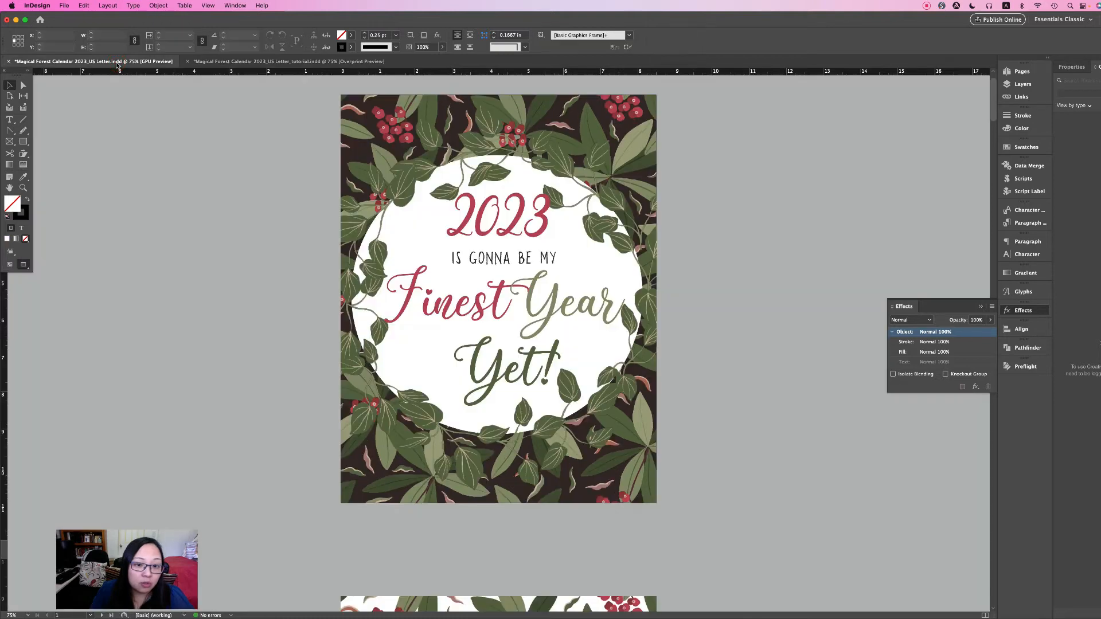
click(525, 219)
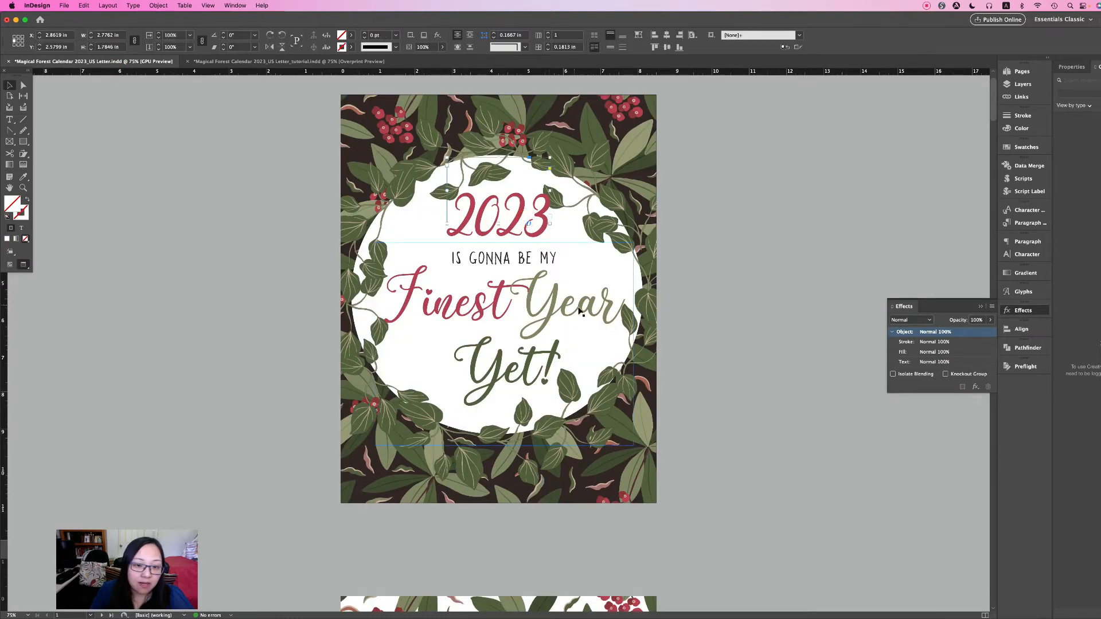
click(234, 60)
click(830, 348)
Duplicate the cover's headline text frame straight down, over the lower edge of the page
click(518, 265)
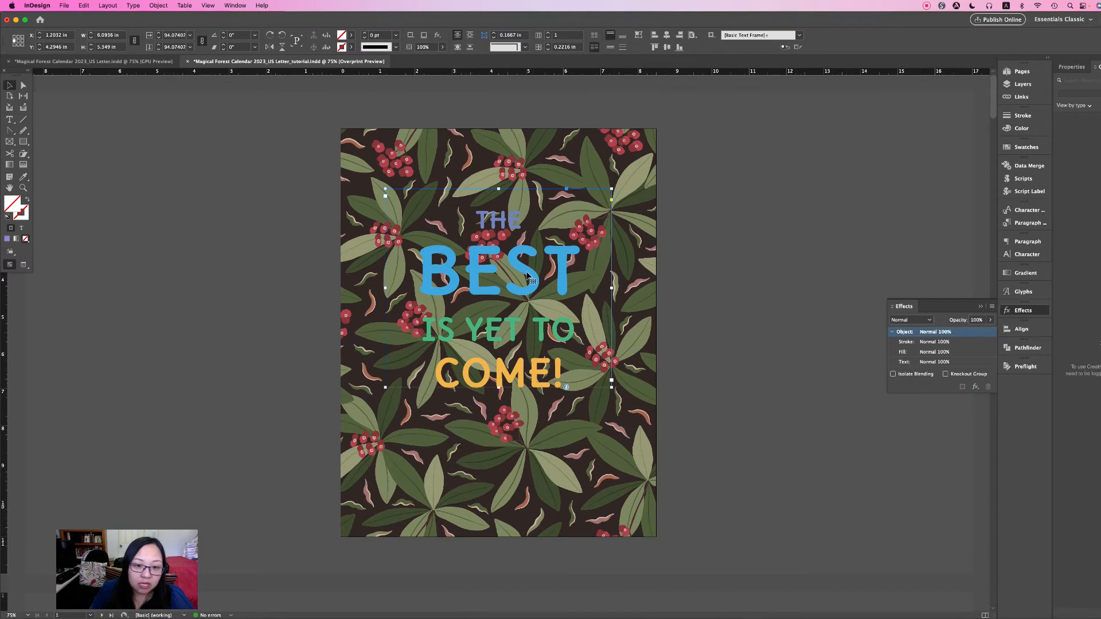
drag(532, 278, 525, 502)
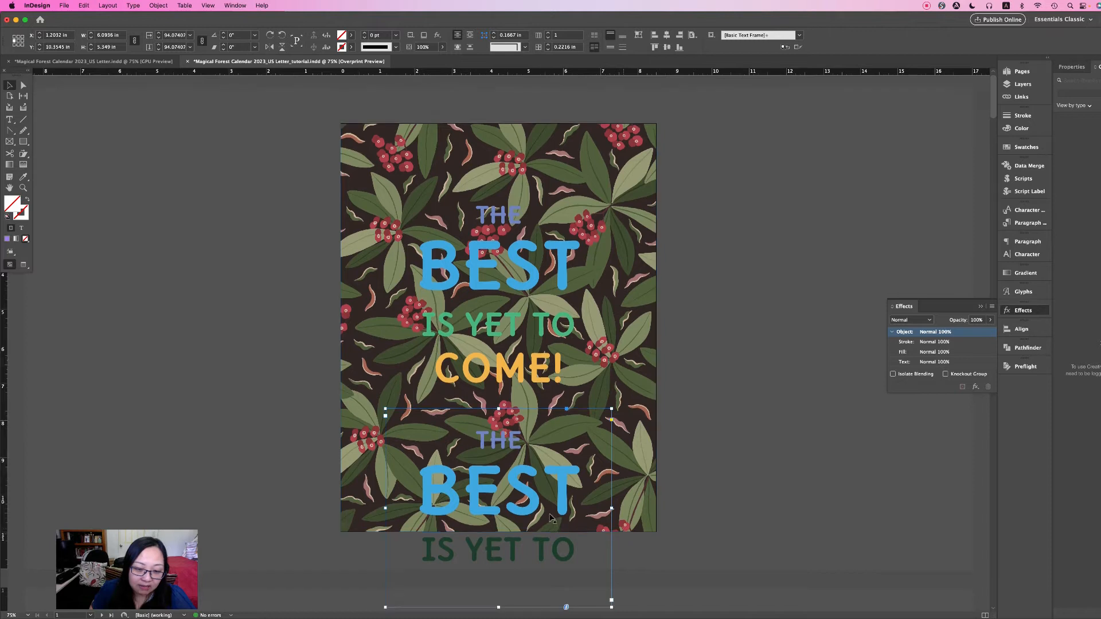
scroll(482, 439, down, 3)
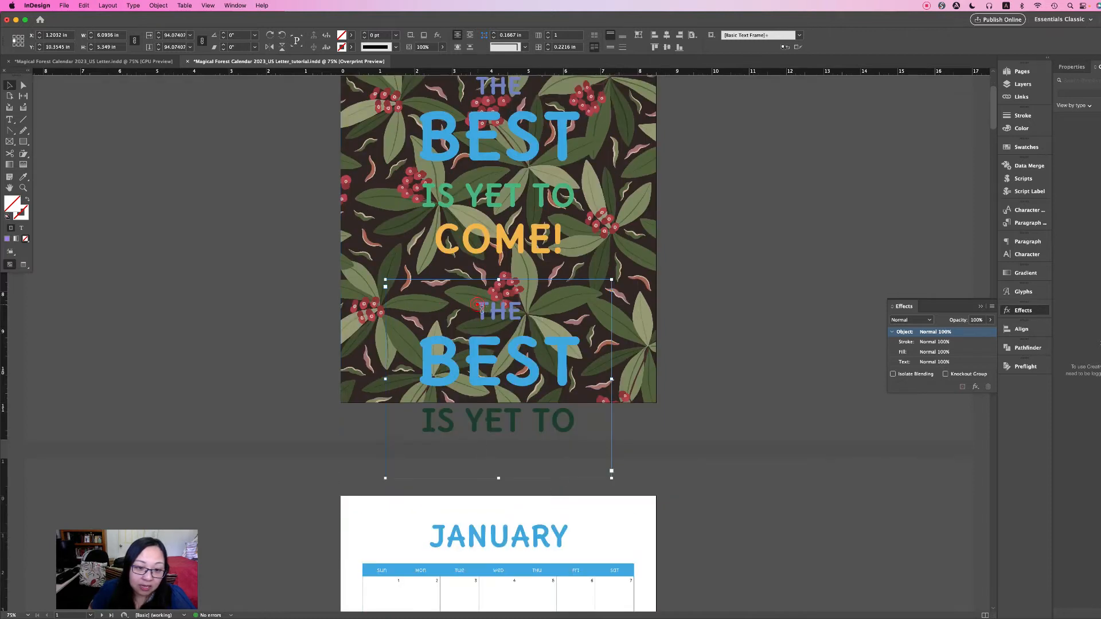
Replace all the text in the duplicated headline frame with "2023", leaving none of the old quote words
double_click(578, 426)
key(cmd+a)
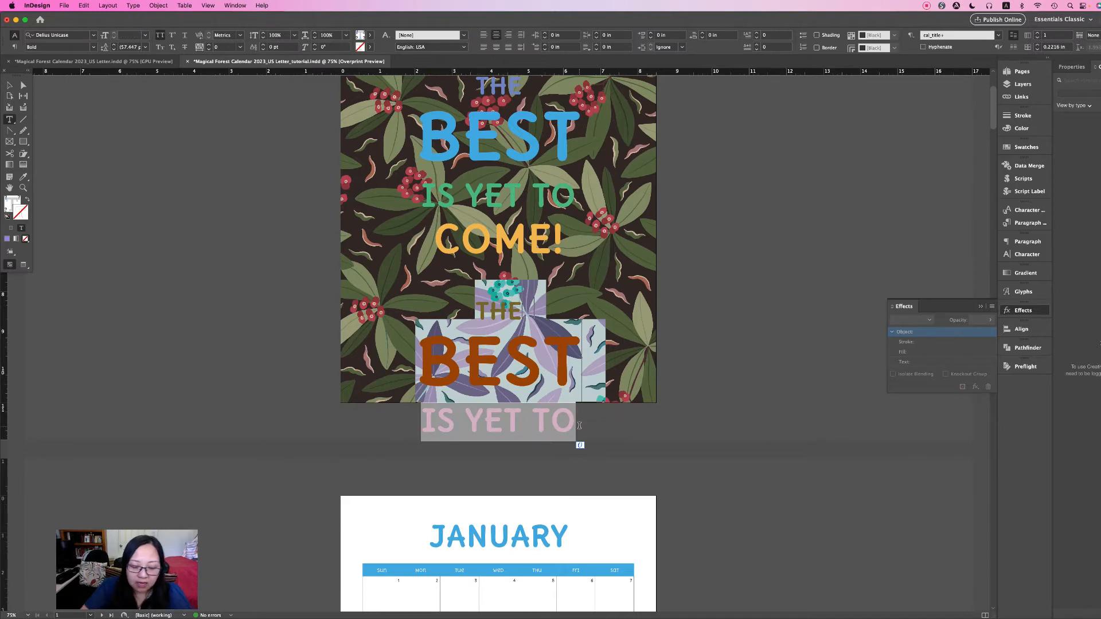
text(202)
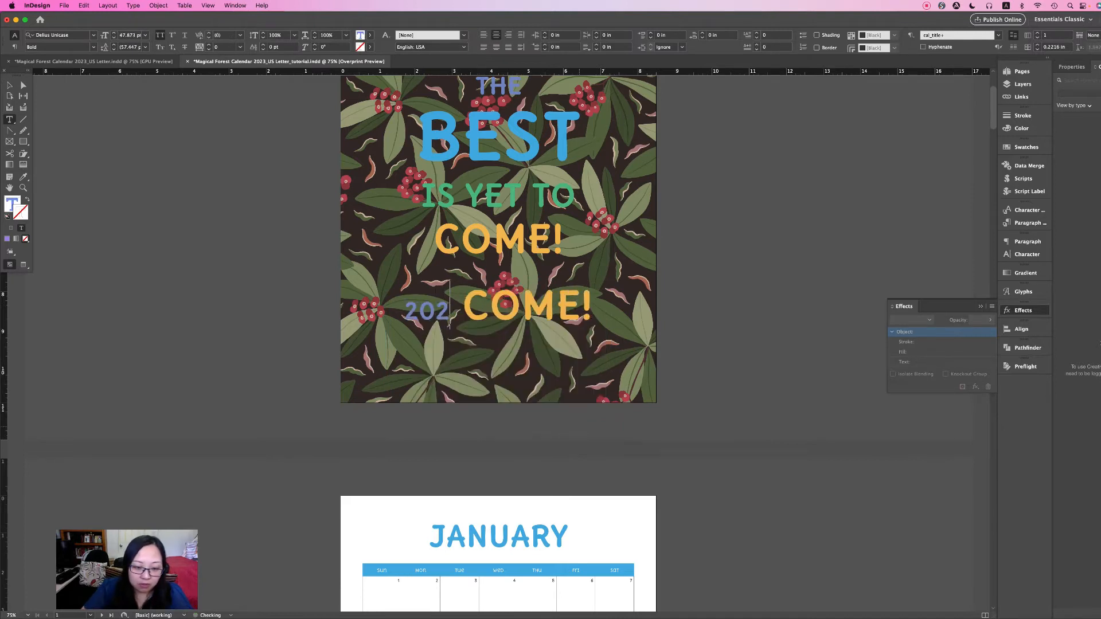
text(3)
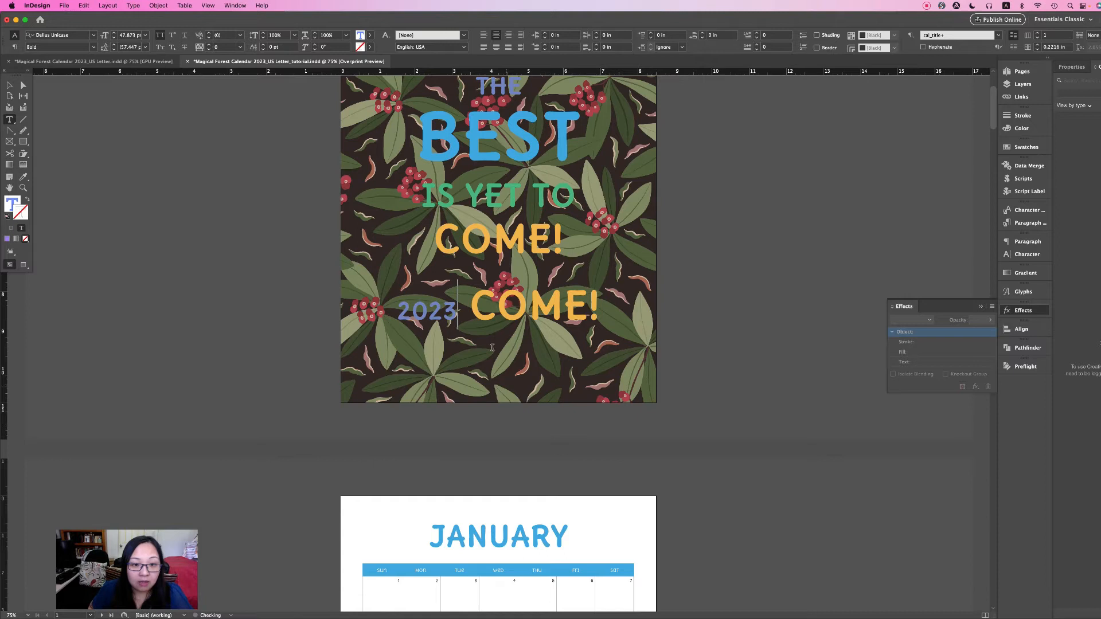
key(shift+End)
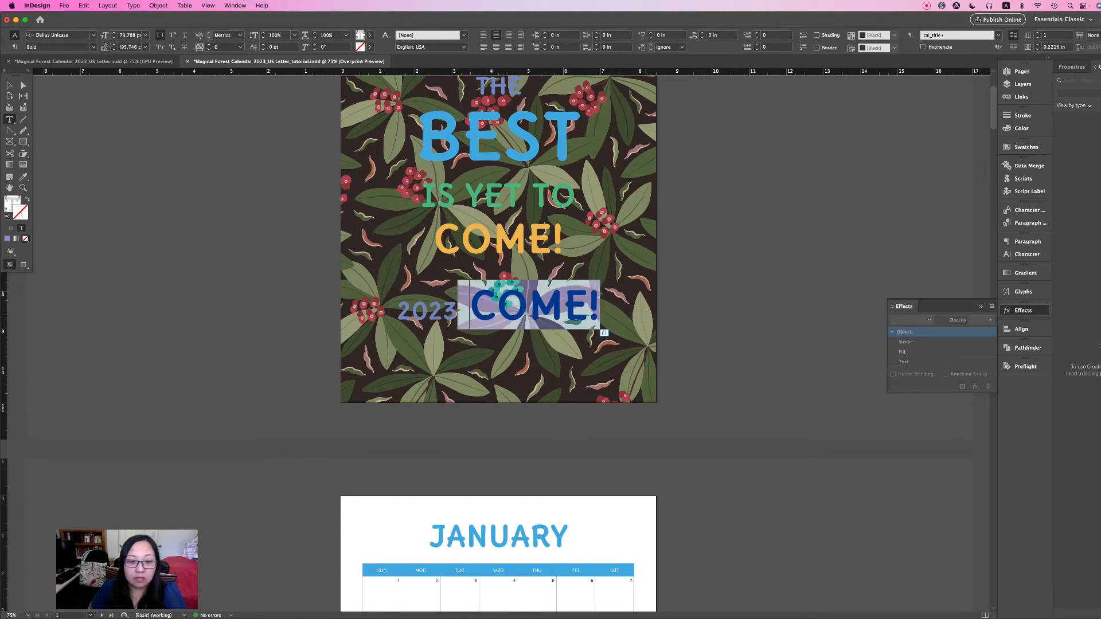
key(BackSpace)
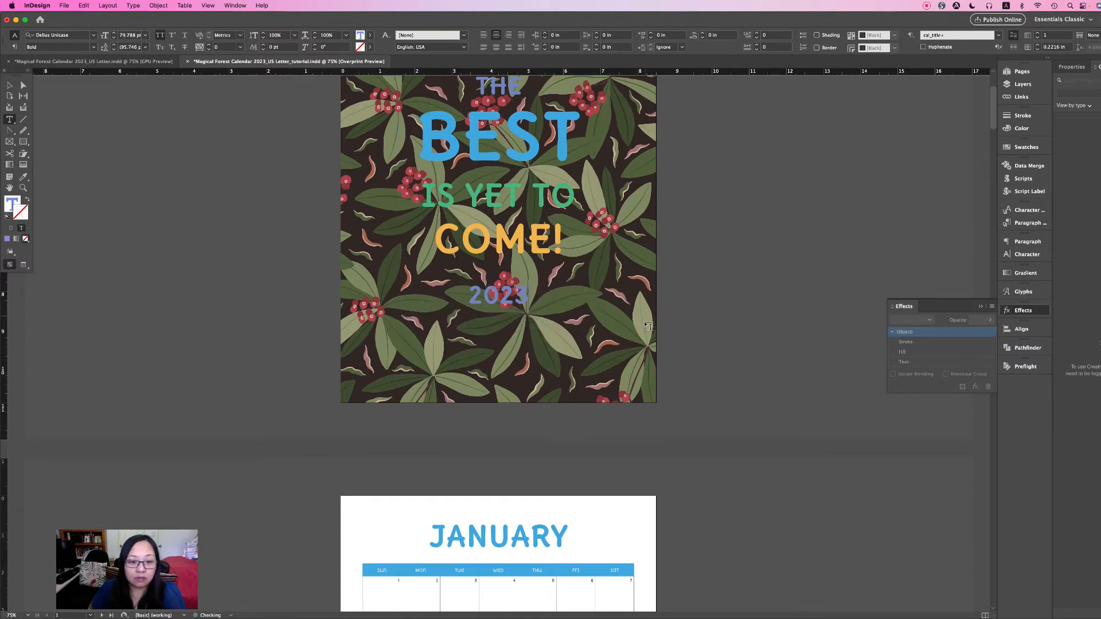
Fit the duplicated frame to its 2023 text and scale frame and text up together to about 4.67 in wide
click(11, 85)
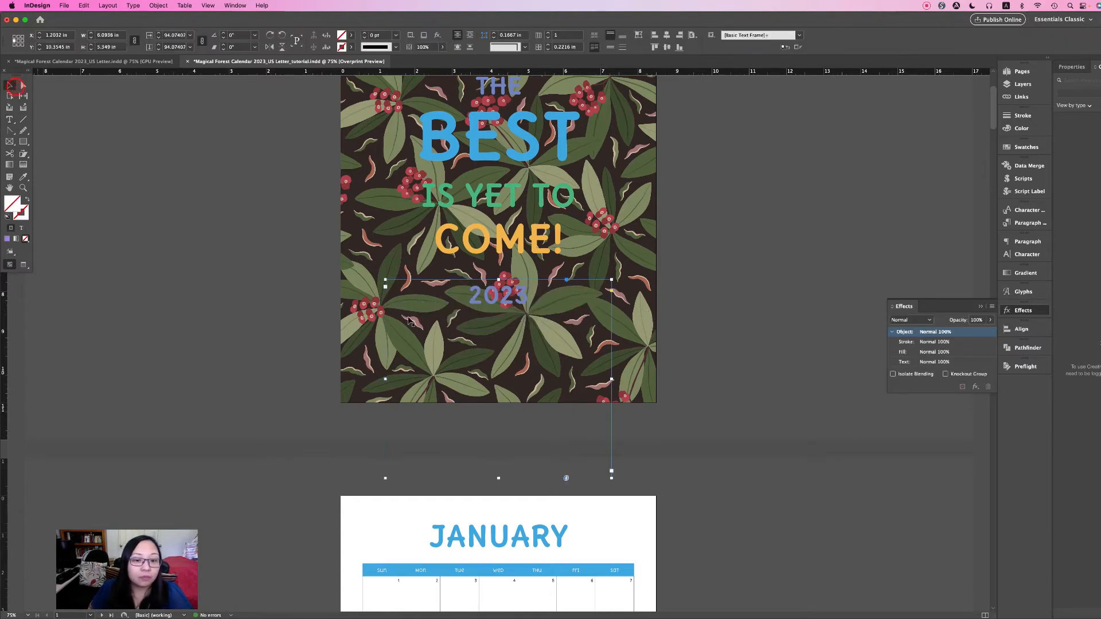
double_click(611, 478)
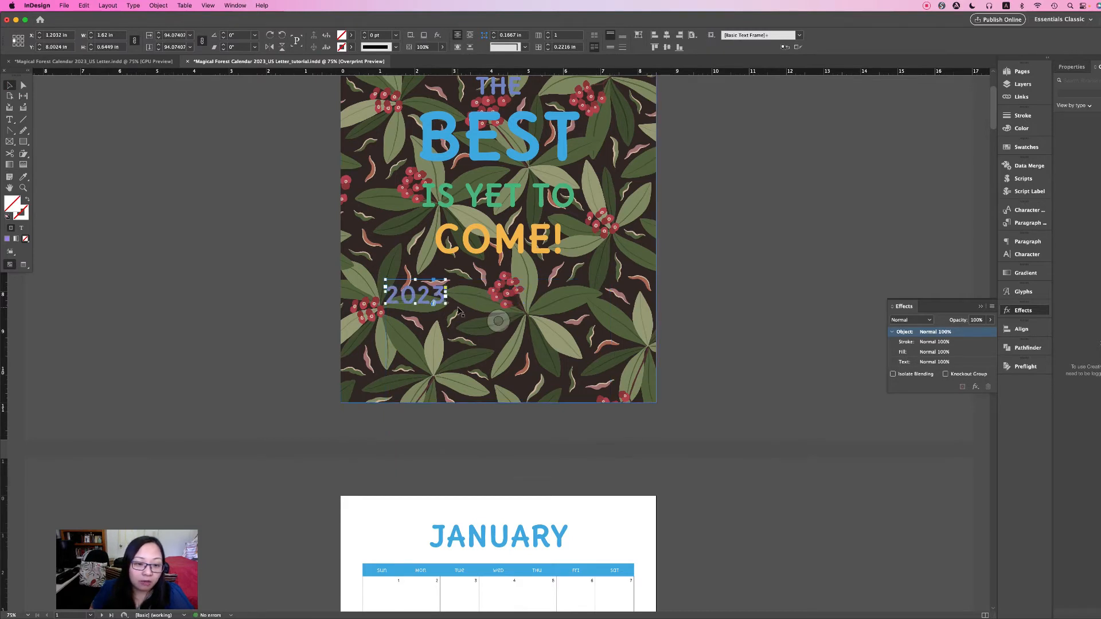
scroll(458, 311, up, 3)
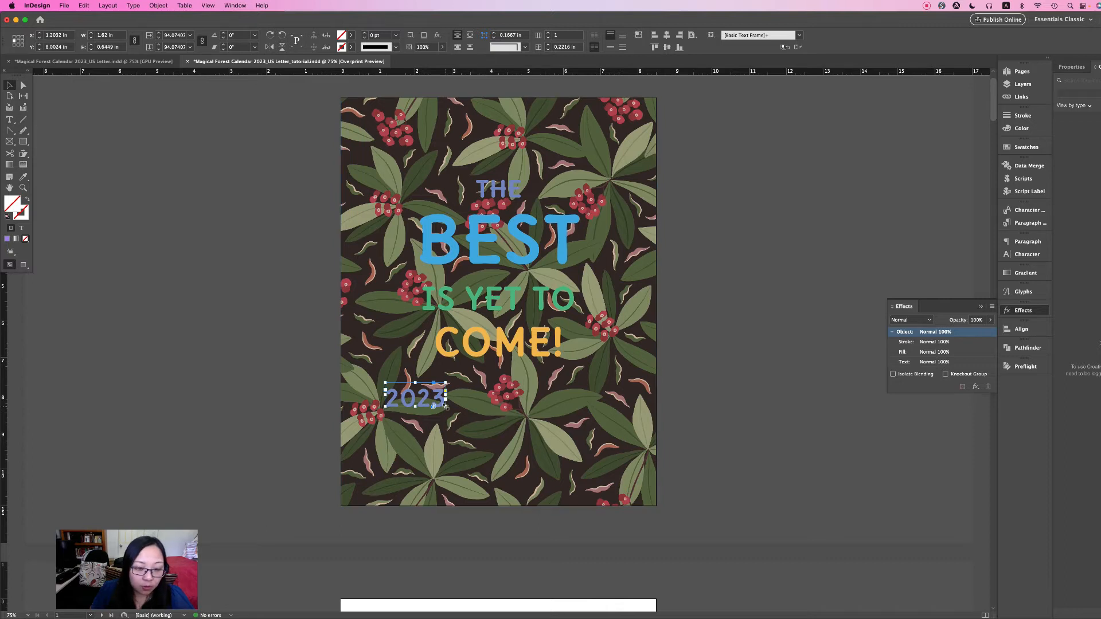
drag(446, 408, 559, 451)
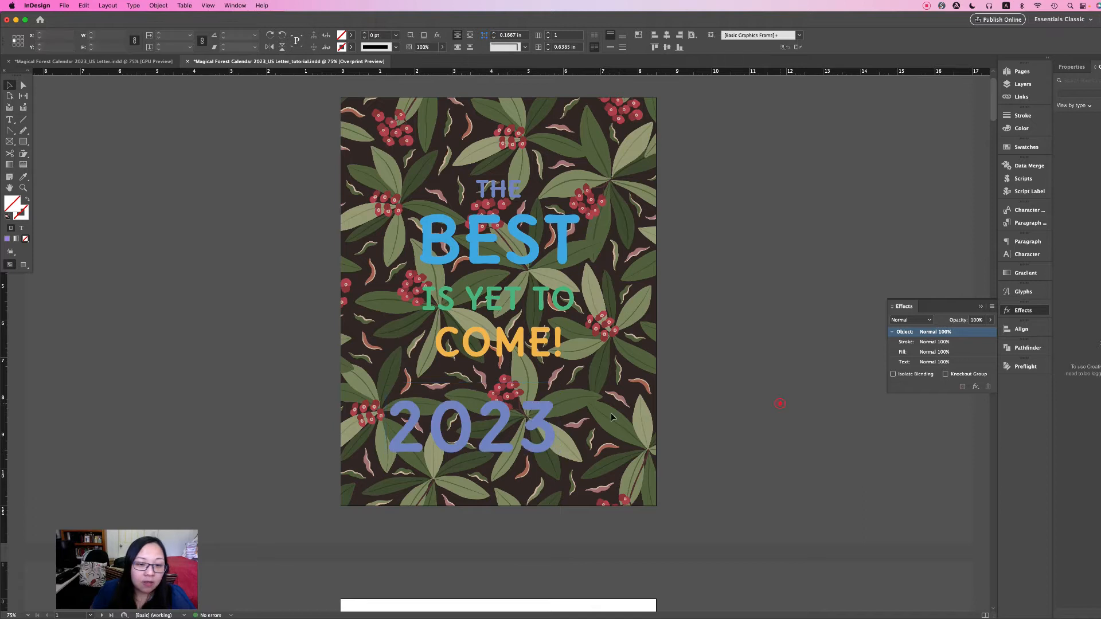
Change the font of the 2023 text to Beauty Gadish
double_click(547, 422)
drag(548, 422, 397, 419)
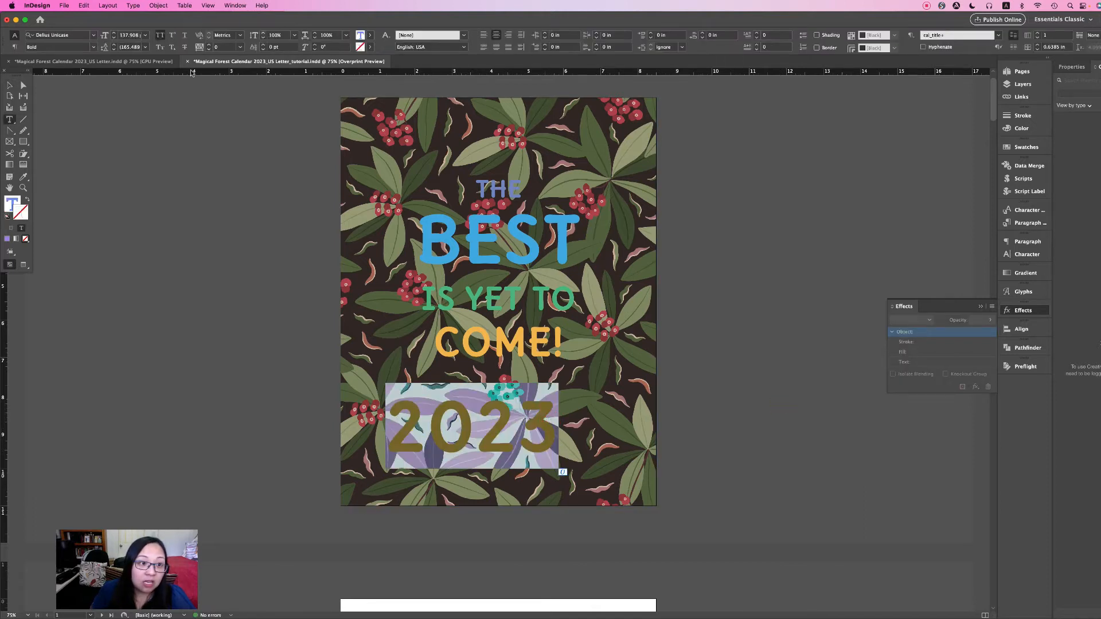
click(73, 35)
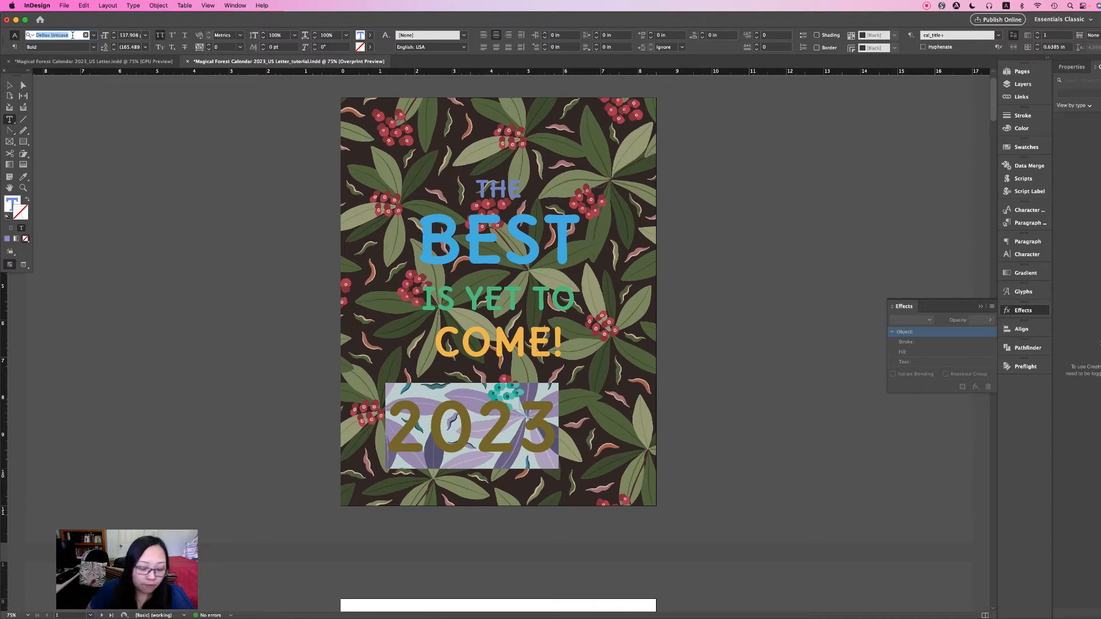
text(beau)
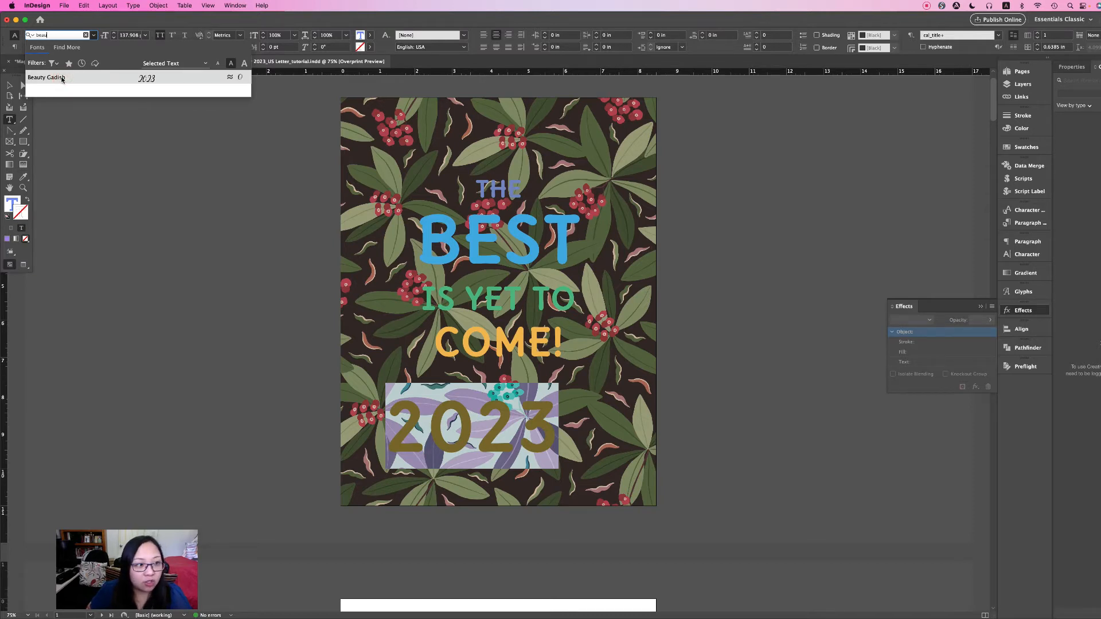
click(63, 80)
Resize the 2023 frame to about 4.1 by 1.8 in and place it above the headline, with the headline shifted down beneath it
click(9, 86)
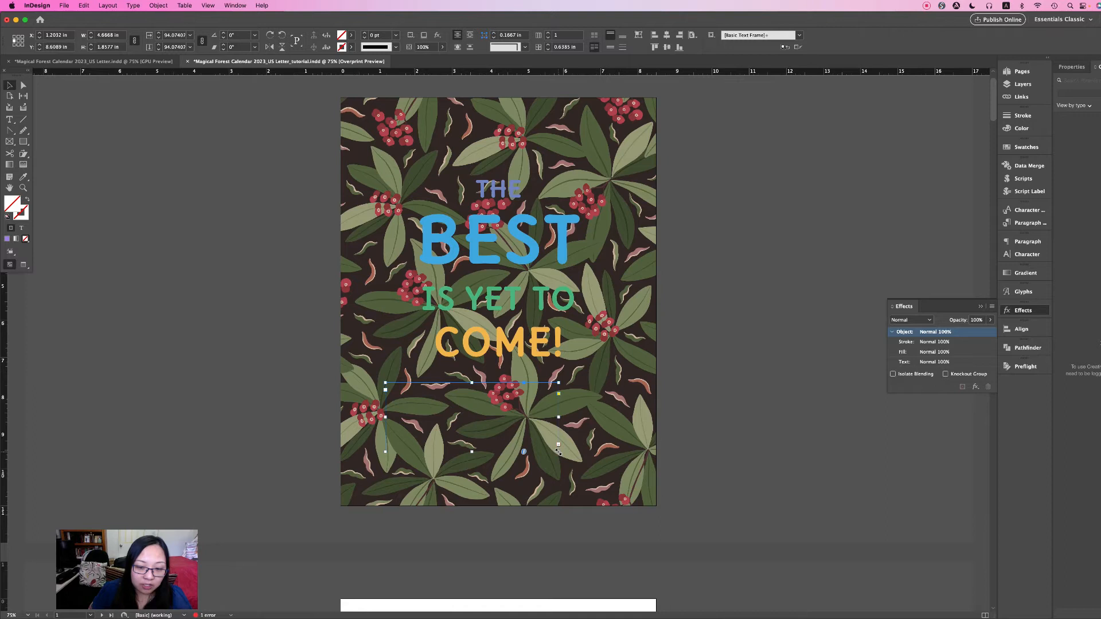
drag(558, 452, 536, 479)
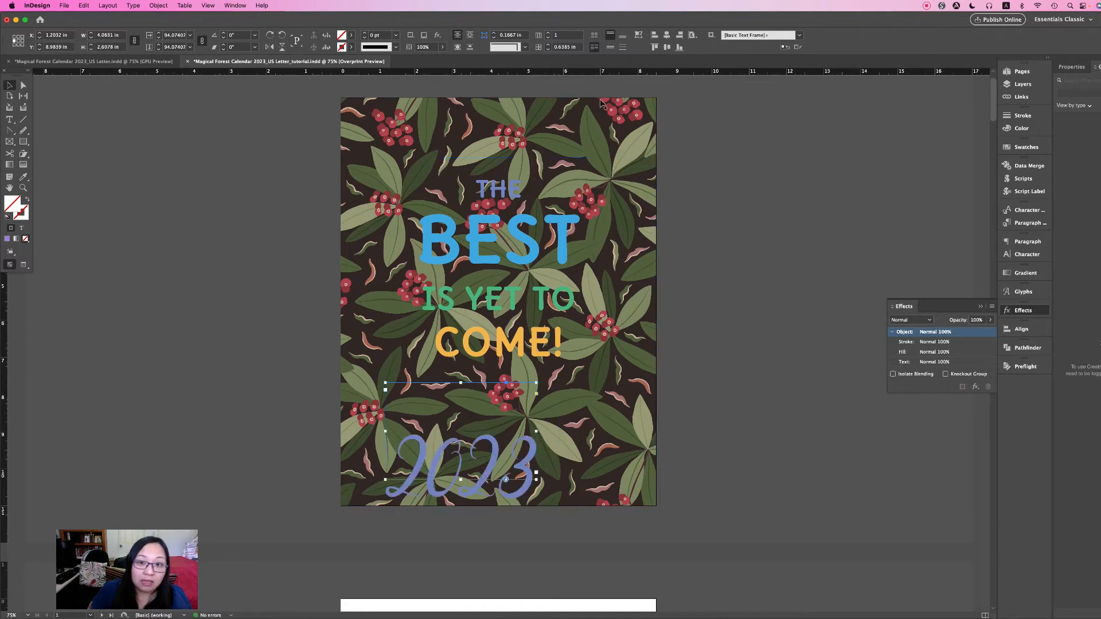
click(612, 47)
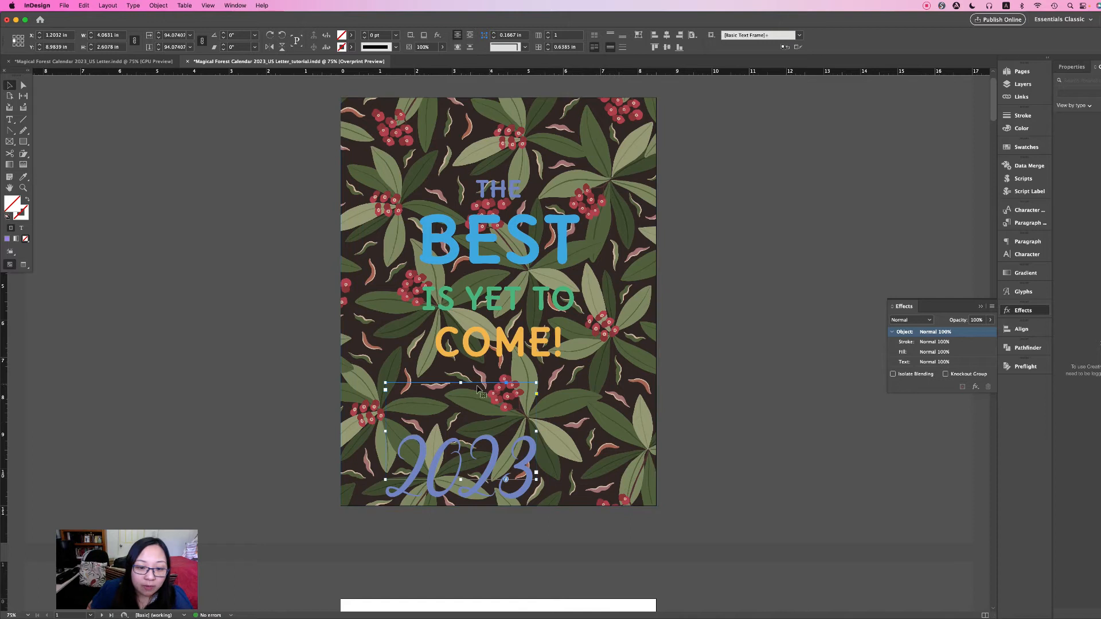
drag(460, 383, 461, 414)
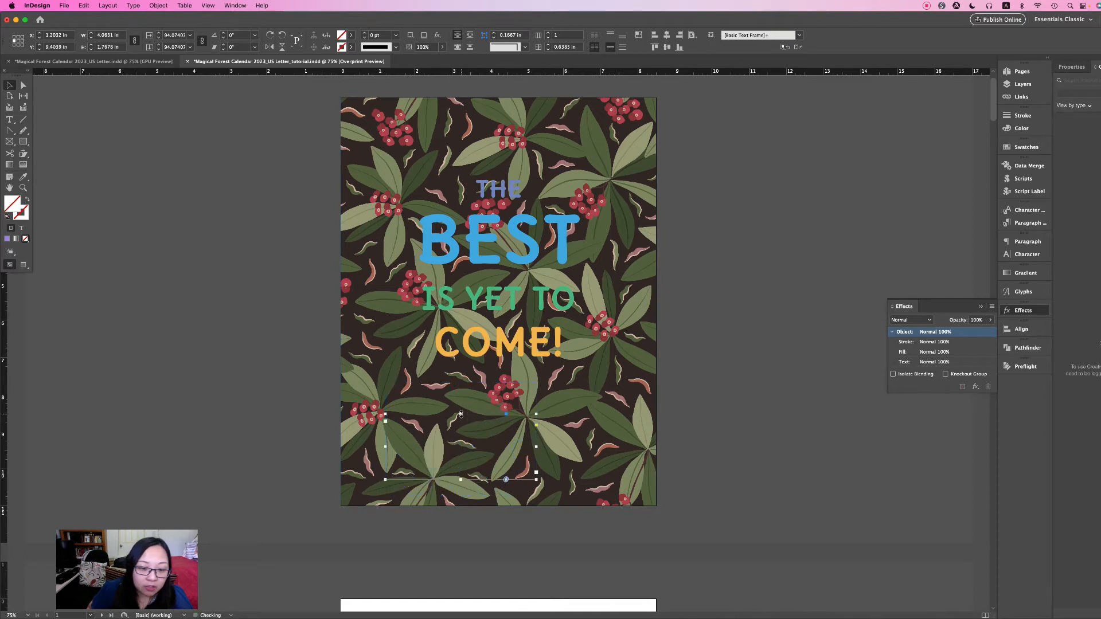
click(791, 387)
drag(529, 463, 530, 318)
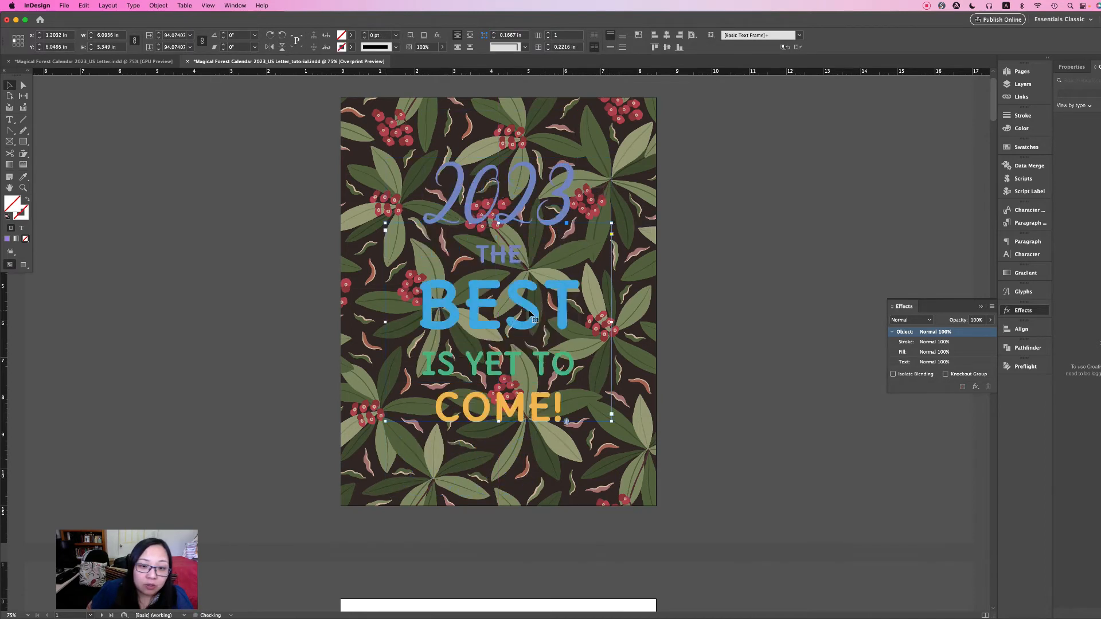
Replace the headline with the finished calendar's quote, entering "is gonna be my" and "finest year yet" on two lines
click(130, 62)
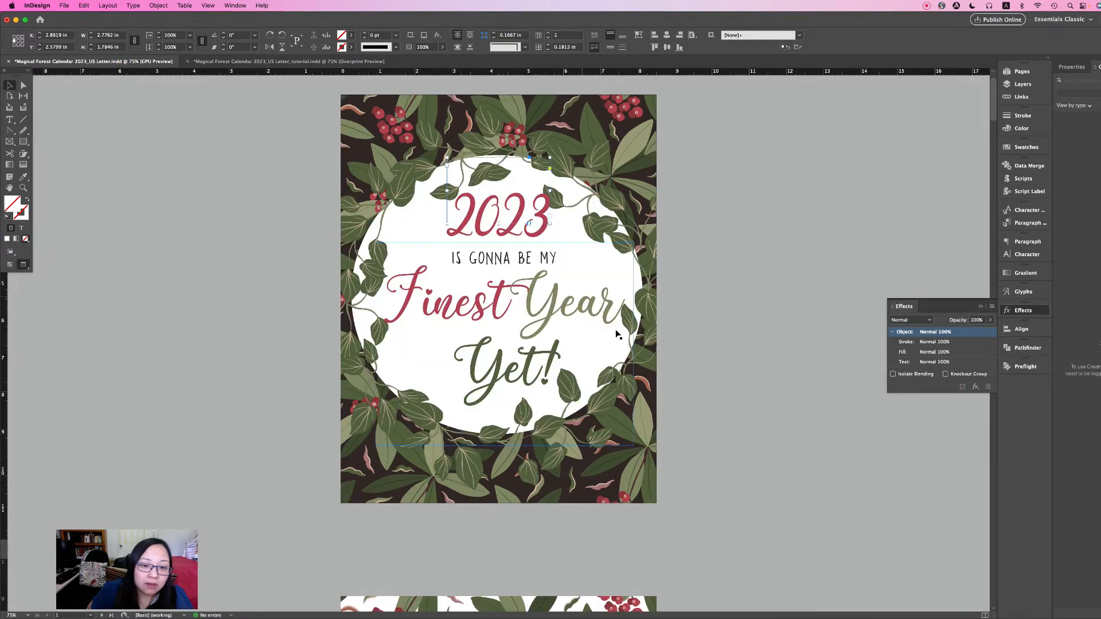
click(247, 61)
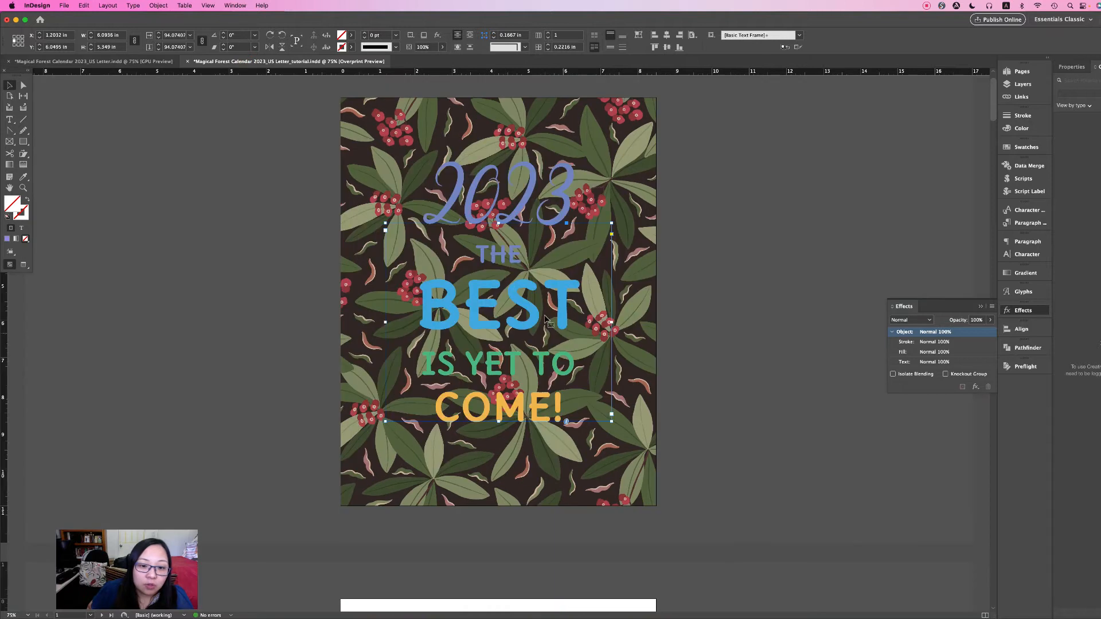
double_click(485, 256)
key(super+a)
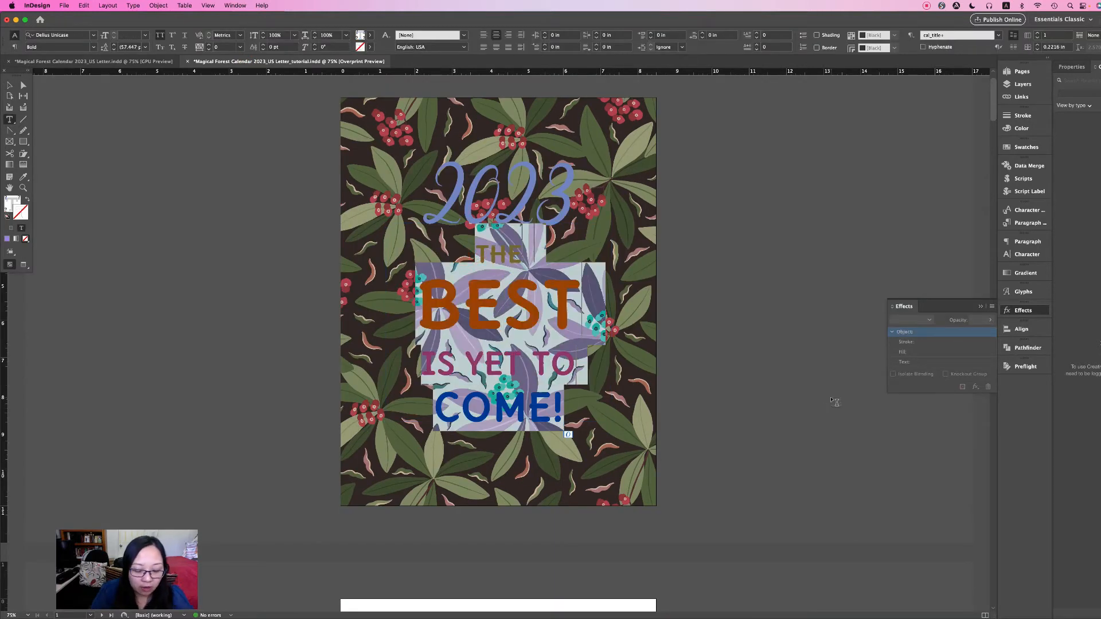
text(is gonna)
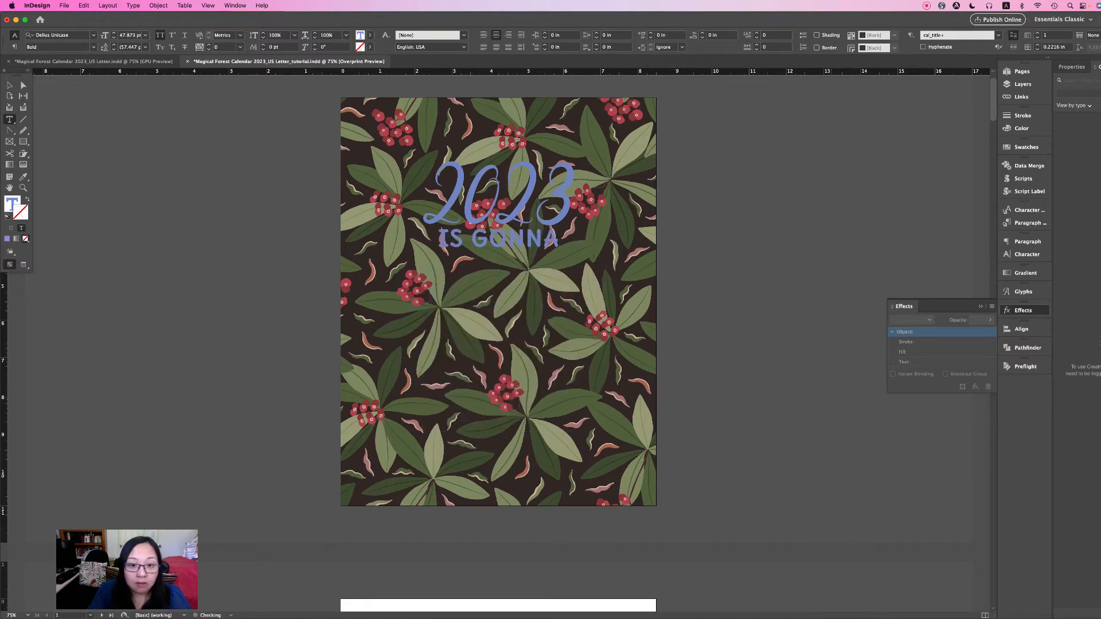
text( be my)
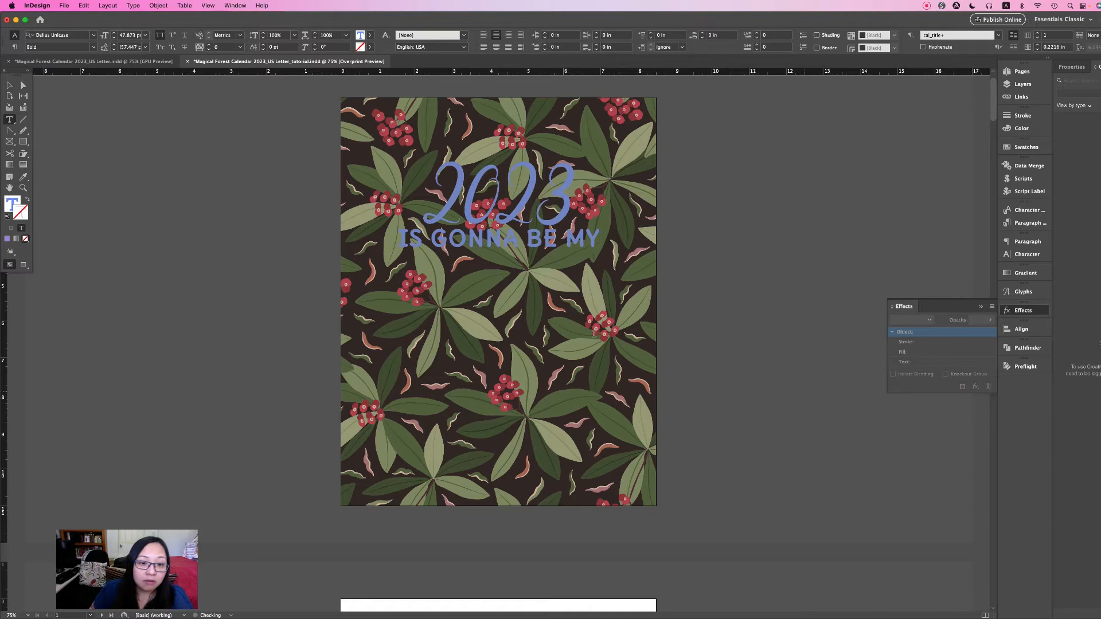
key(Return)
text(finest)
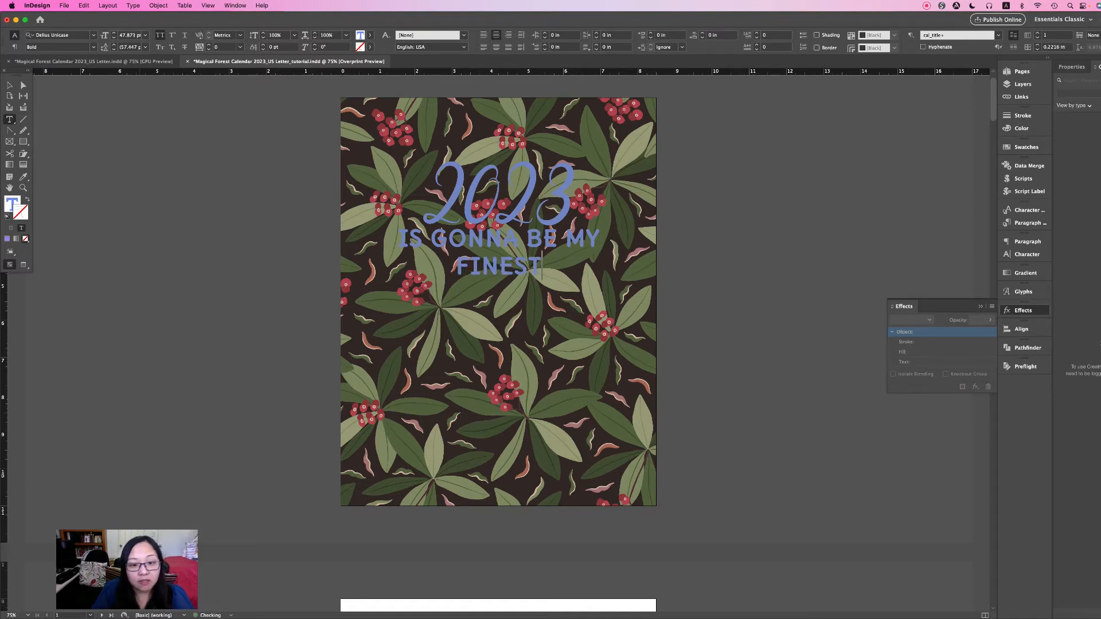
text( year)
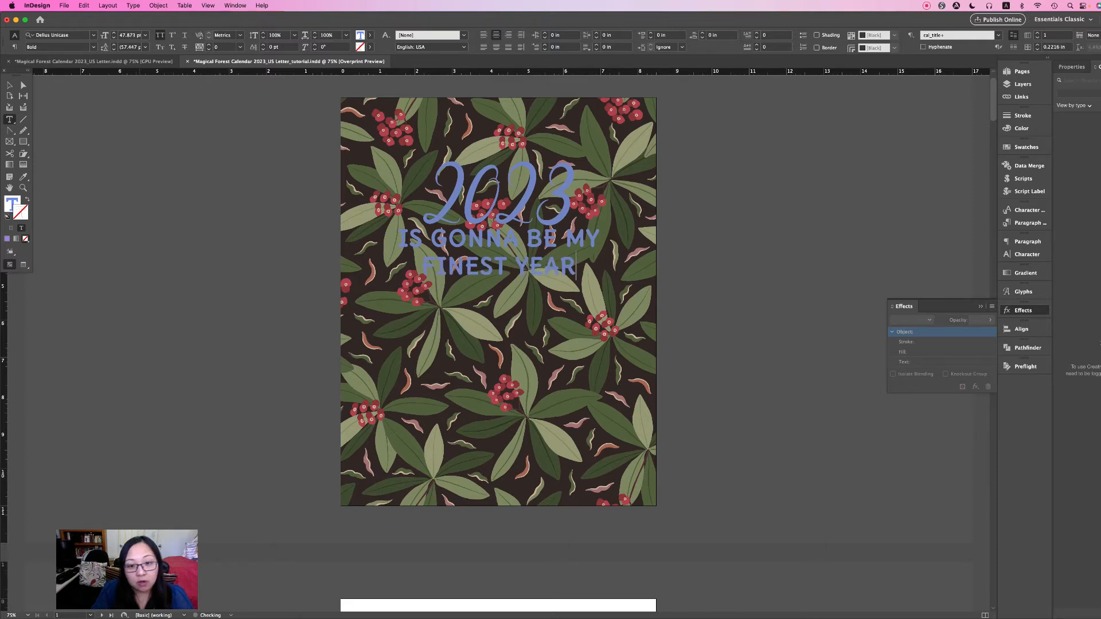
text( yet)
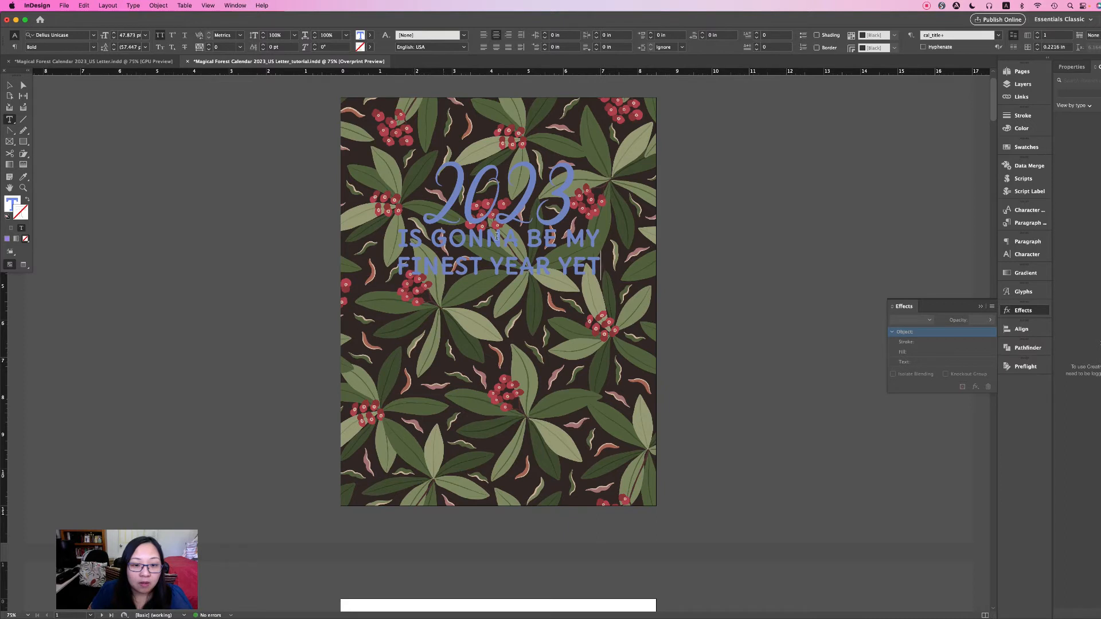
End the quote with an exclamation mark and break "yet!" onto its own line
click(558, 263)
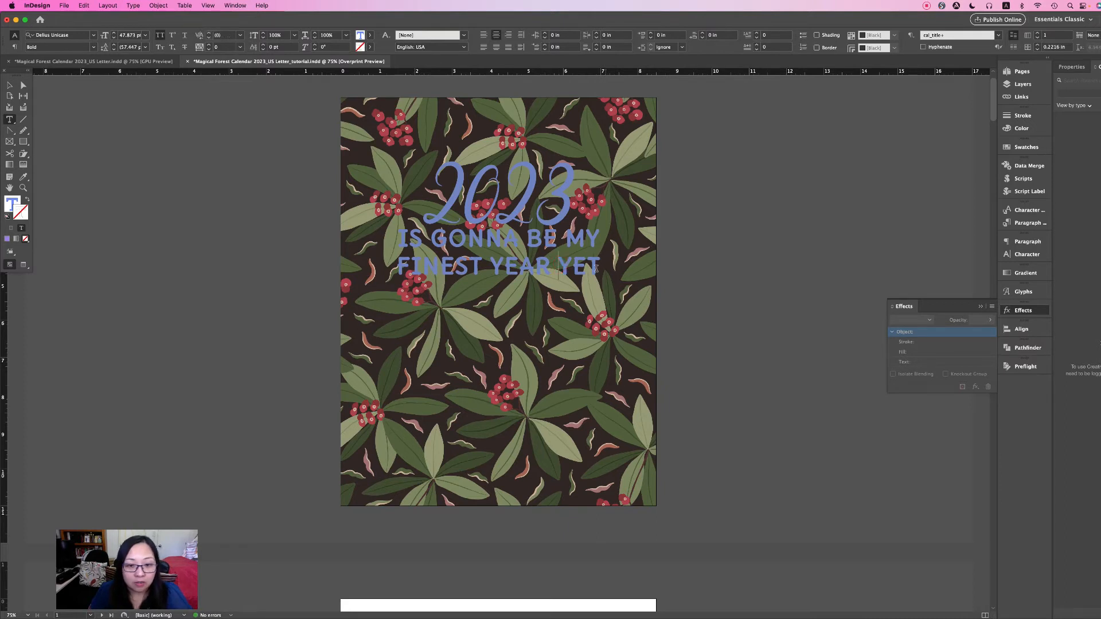
text(!)
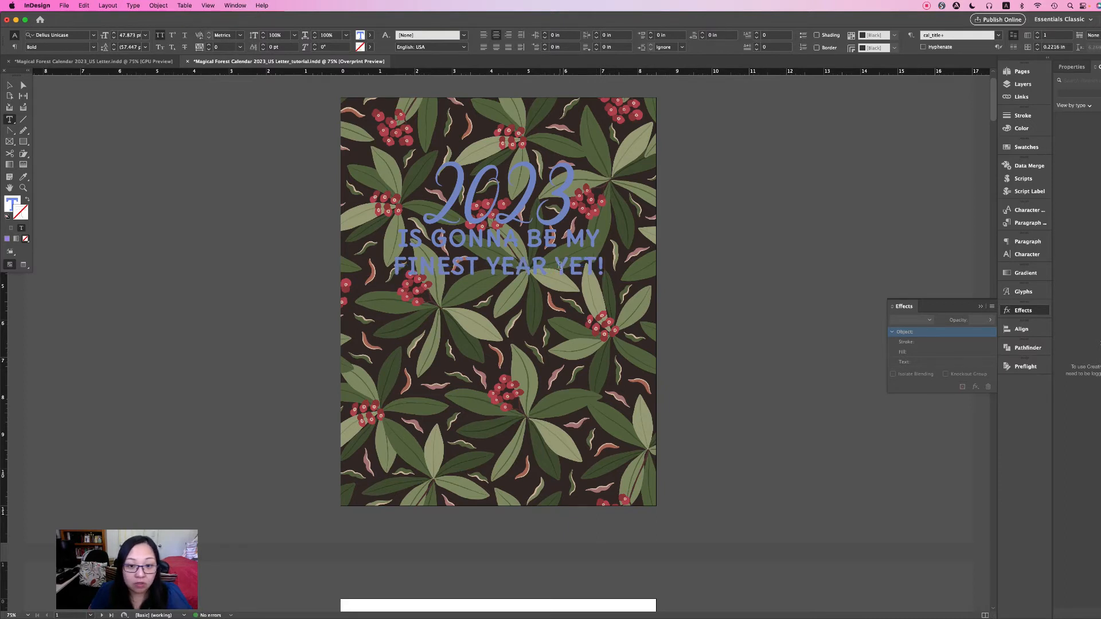
click(557, 264)
key(Return)
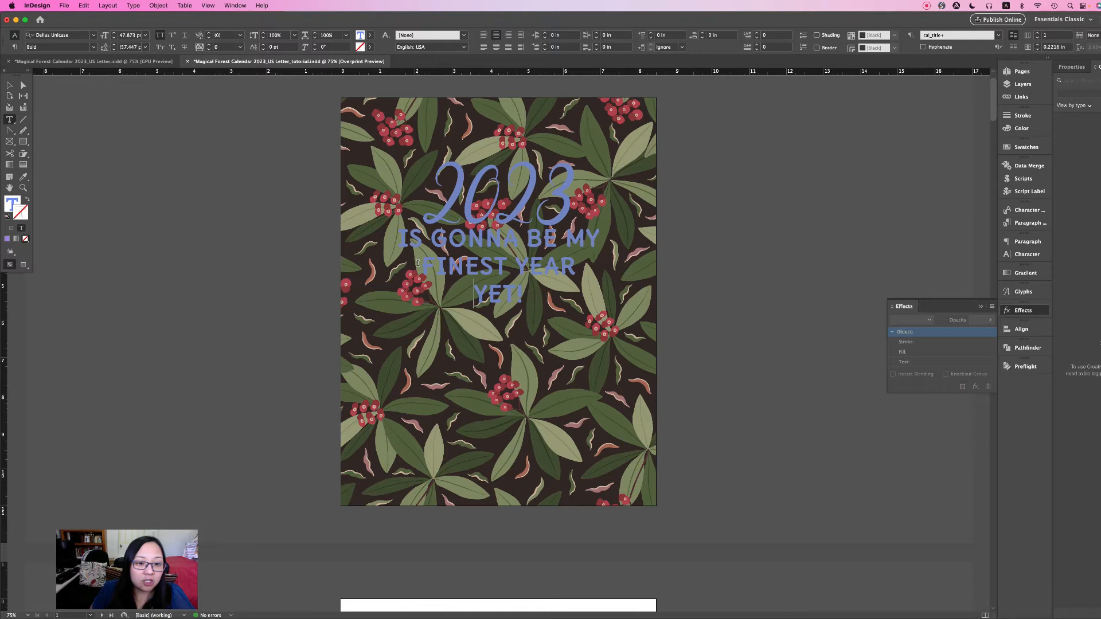
Look up the font of "is gonna be my" in the finished calendar and set that line in the tutorial document to Bite Chalk Slim
drag(396, 238, 607, 240)
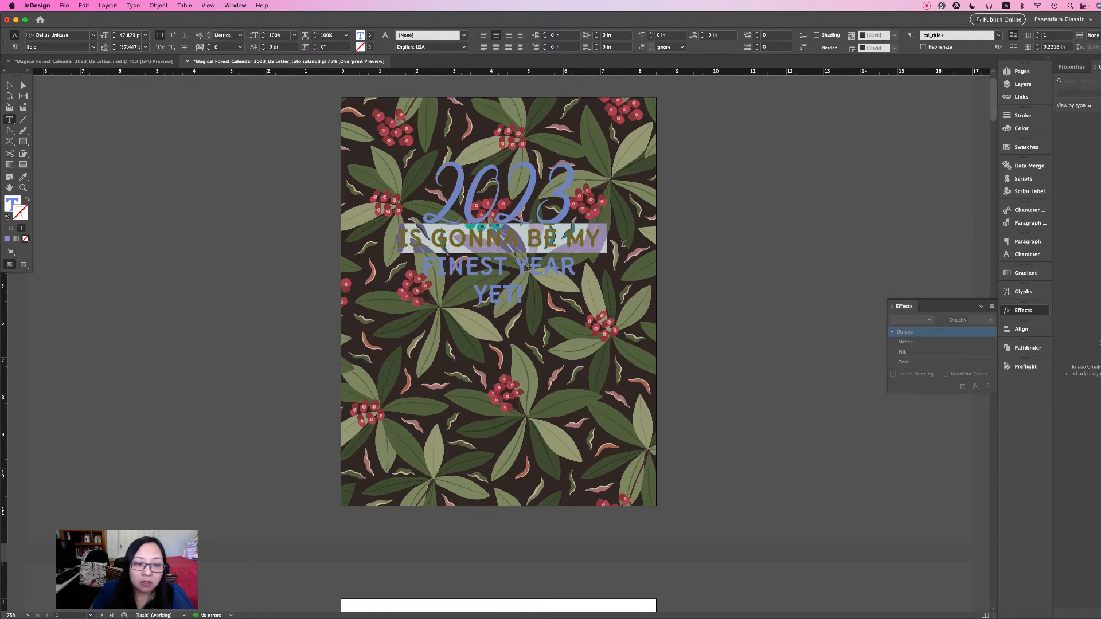
click(94, 62)
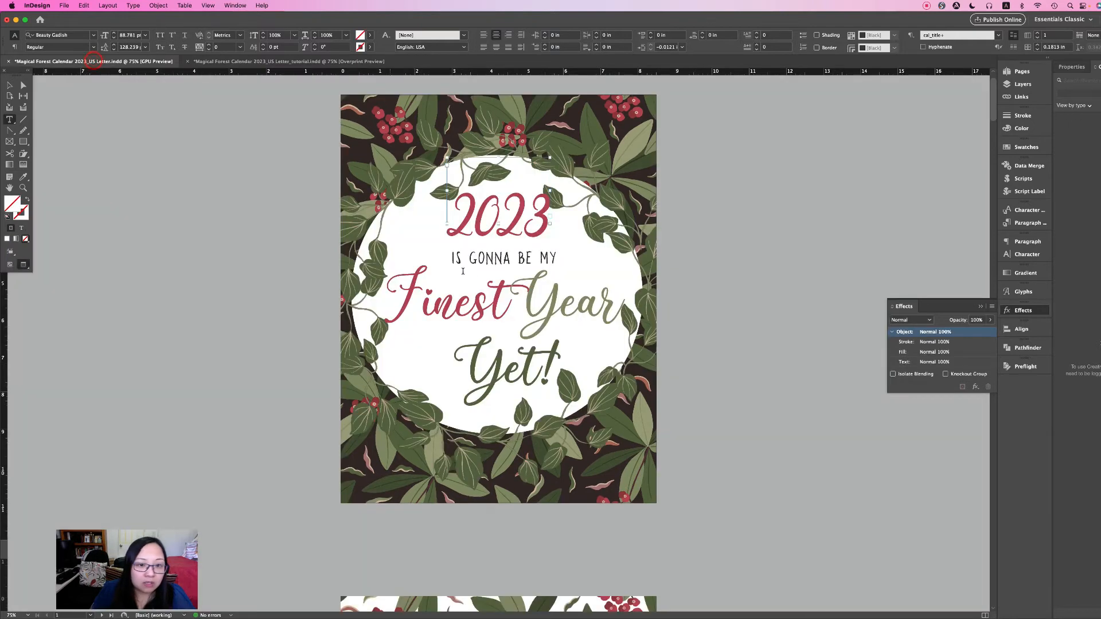
drag(486, 259, 527, 259)
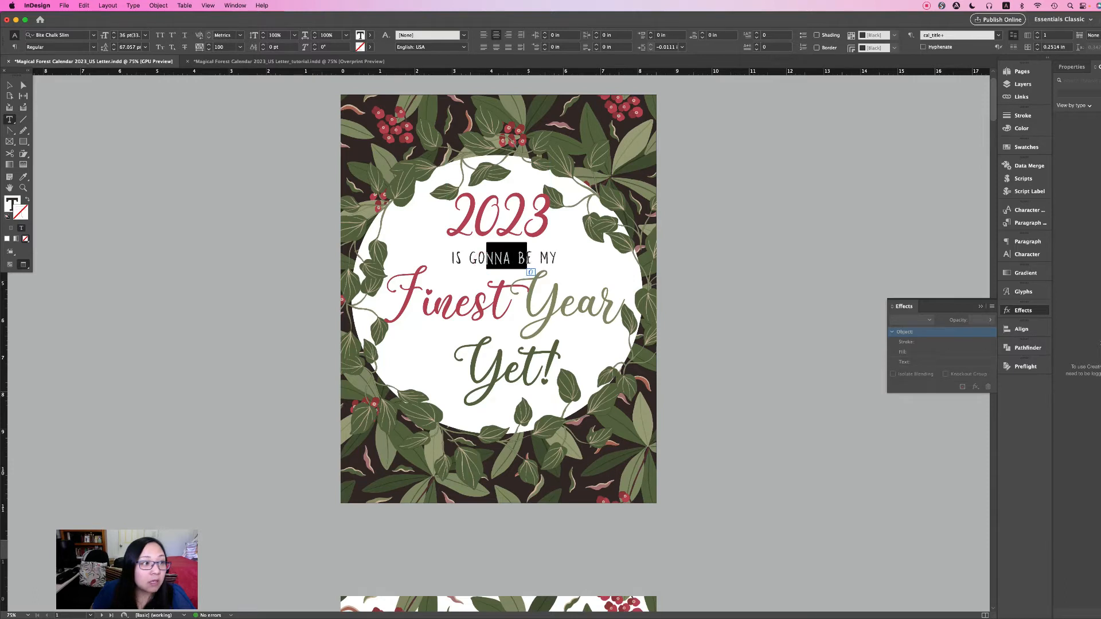
click(301, 61)
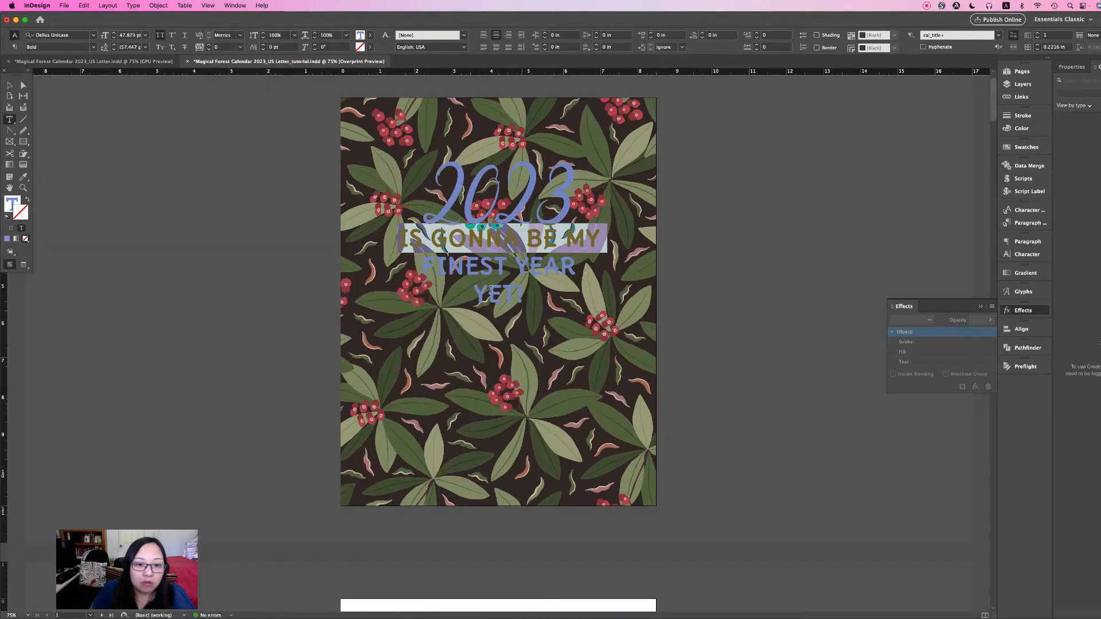
click(80, 36)
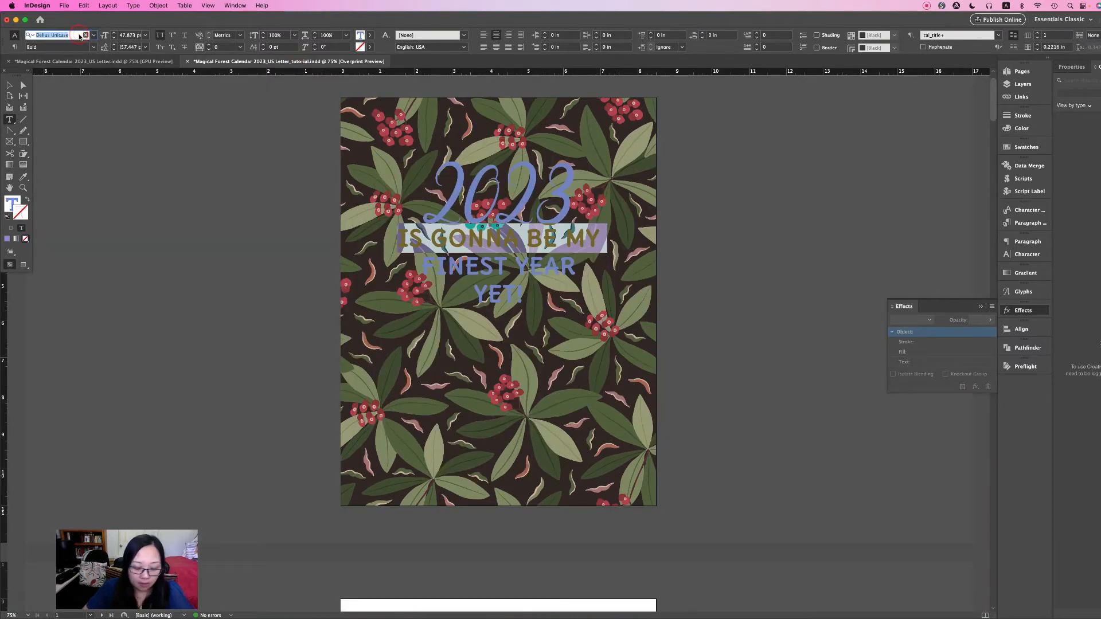
text(bite ch)
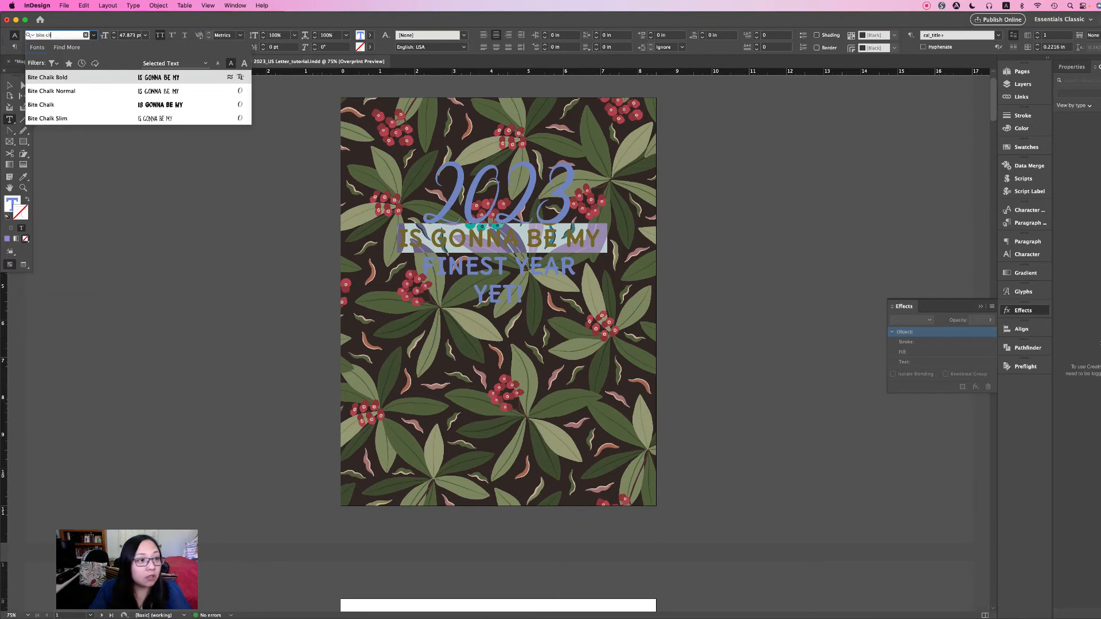
click(71, 119)
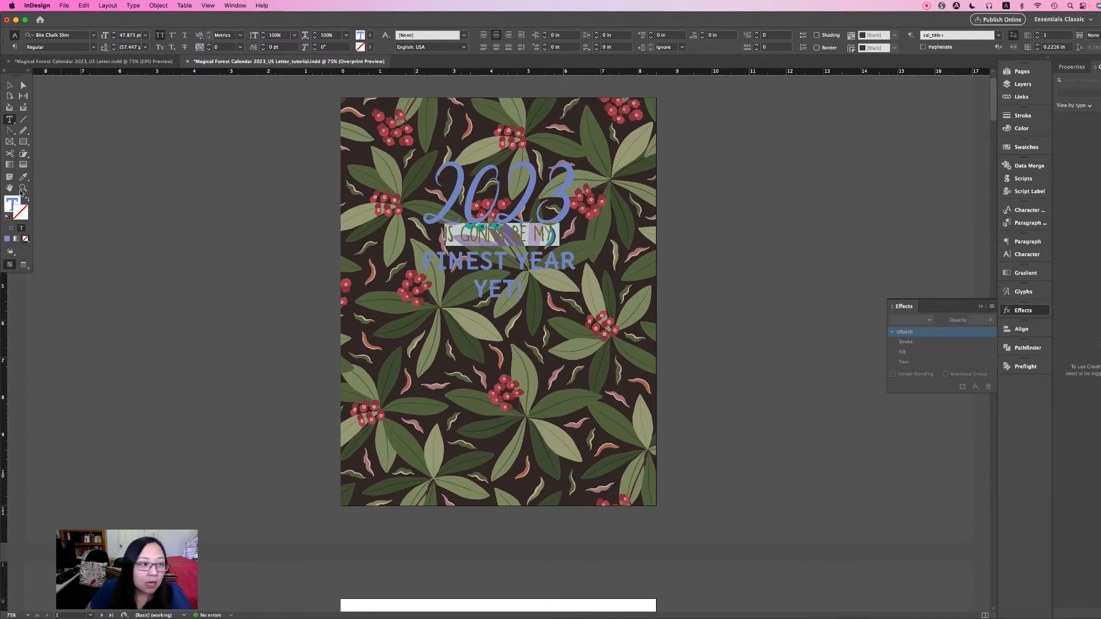
Draw an ellipse about 7.28 by 8.84 in over the middle of the patterned cover and fill it with Paper
click(10, 85)
click(170, 164)
click(24, 142)
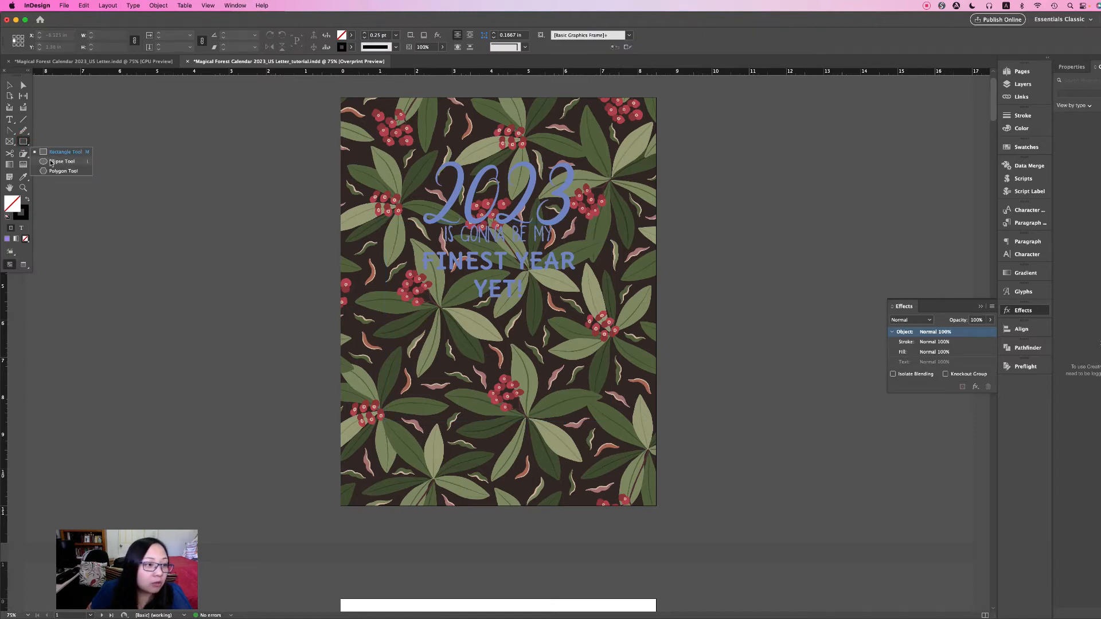
drag(379, 139, 648, 467)
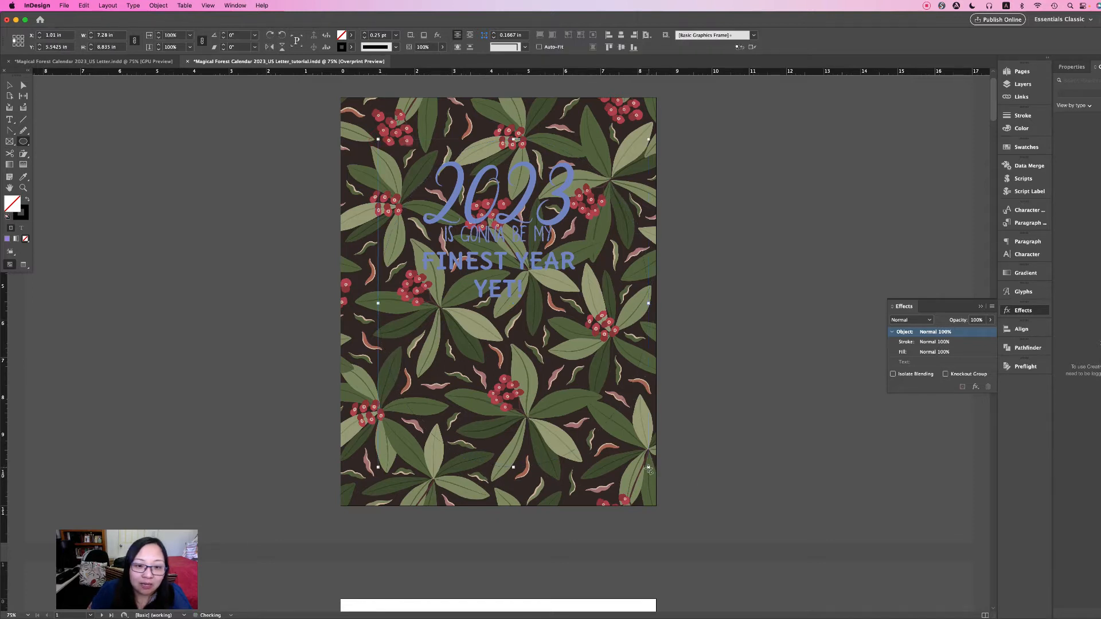
click(348, 36)
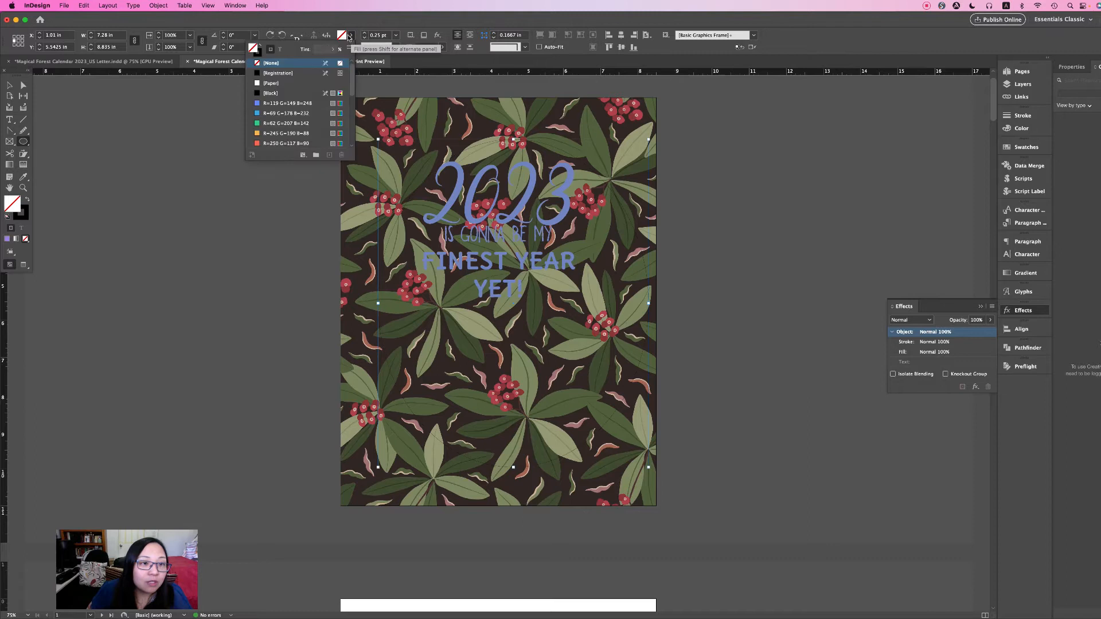
click(287, 84)
Arrange the cover objects so the white ellipse sits above the pattern but behind the 2023 and quote text
click(12, 84)
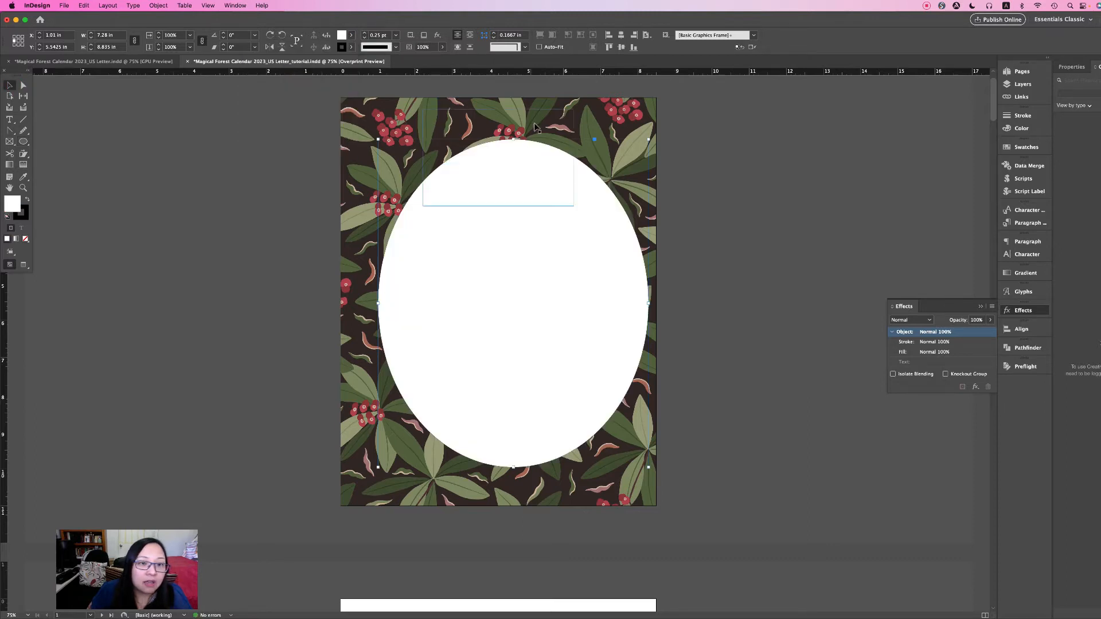
click(605, 121)
click(583, 174)
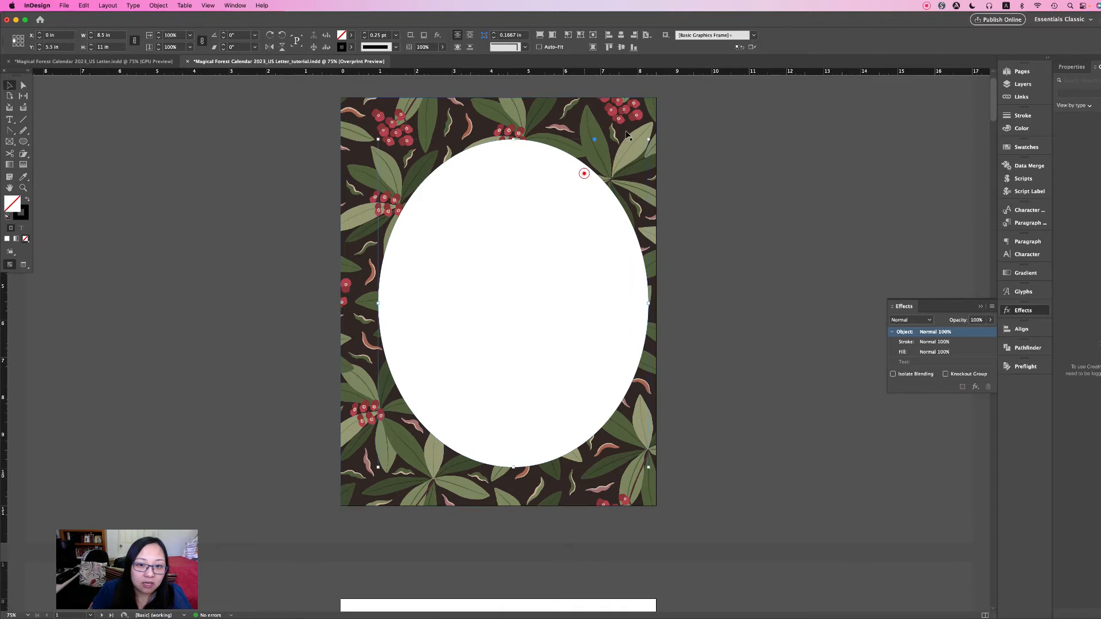
shift+click(630, 120)
key(super+alt+shift+v)
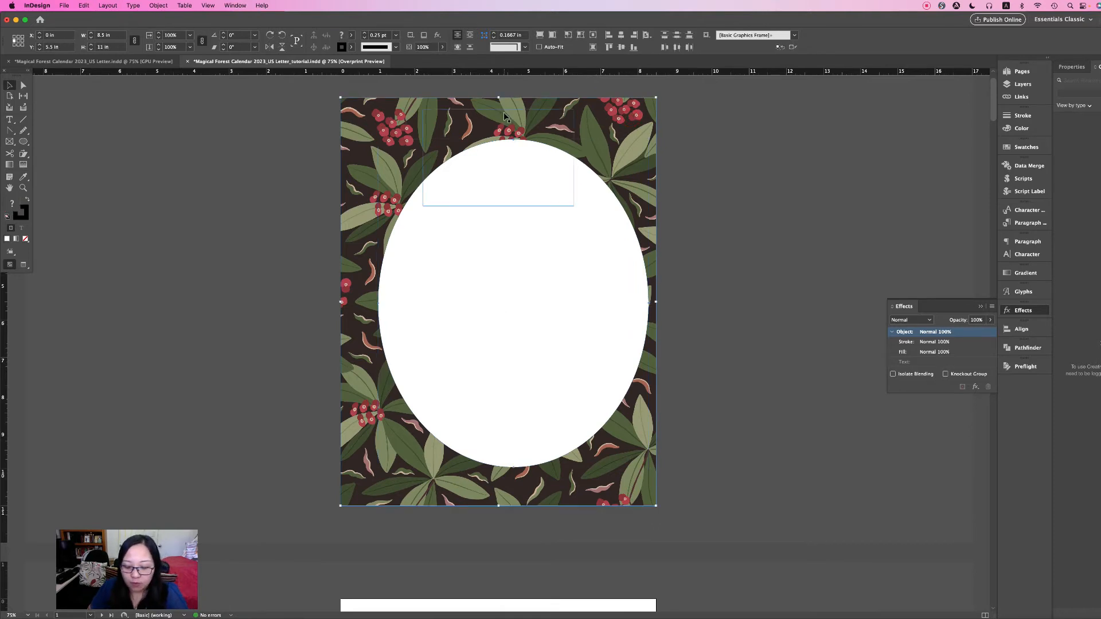
click(803, 275)
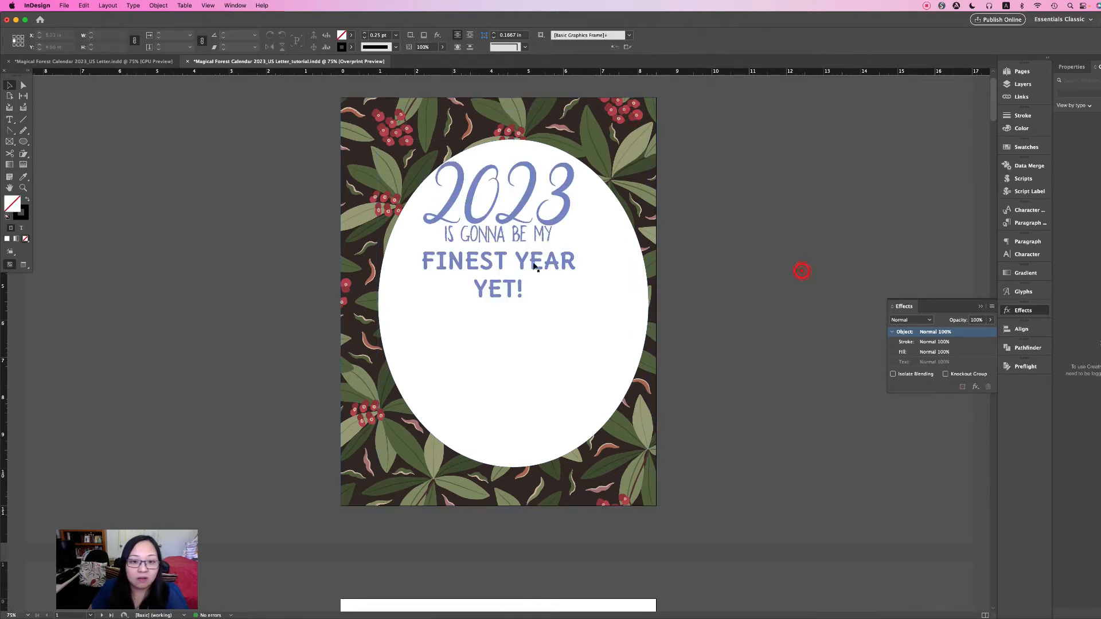
Shift the quote text down beneath 2023 and set the tracking of "is gonna be my" to 180
click(524, 232)
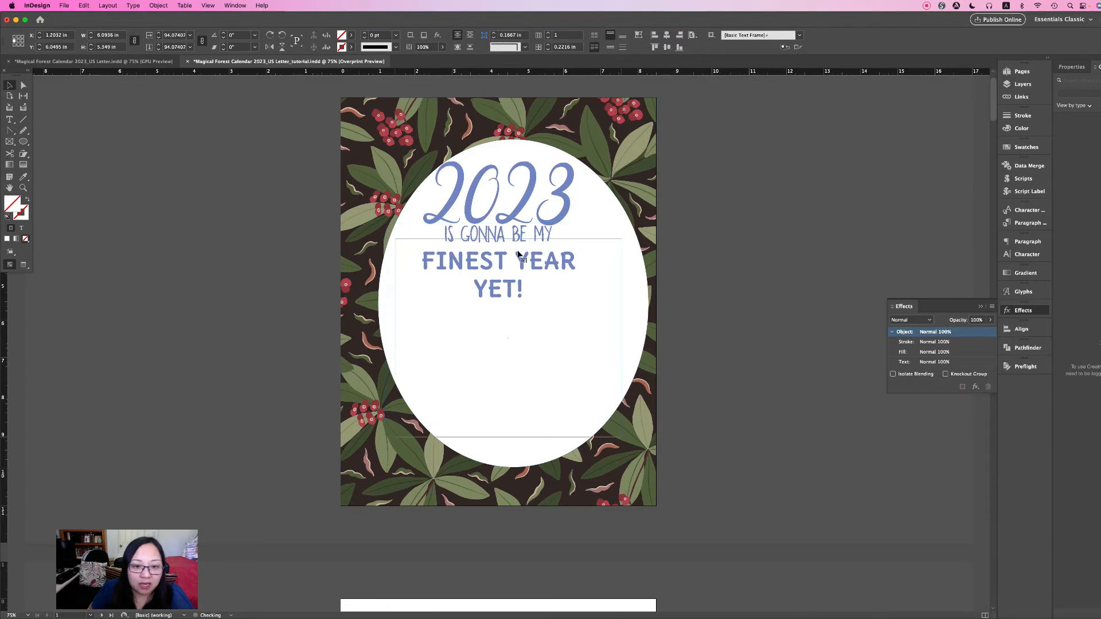
drag(498, 237, 509, 253)
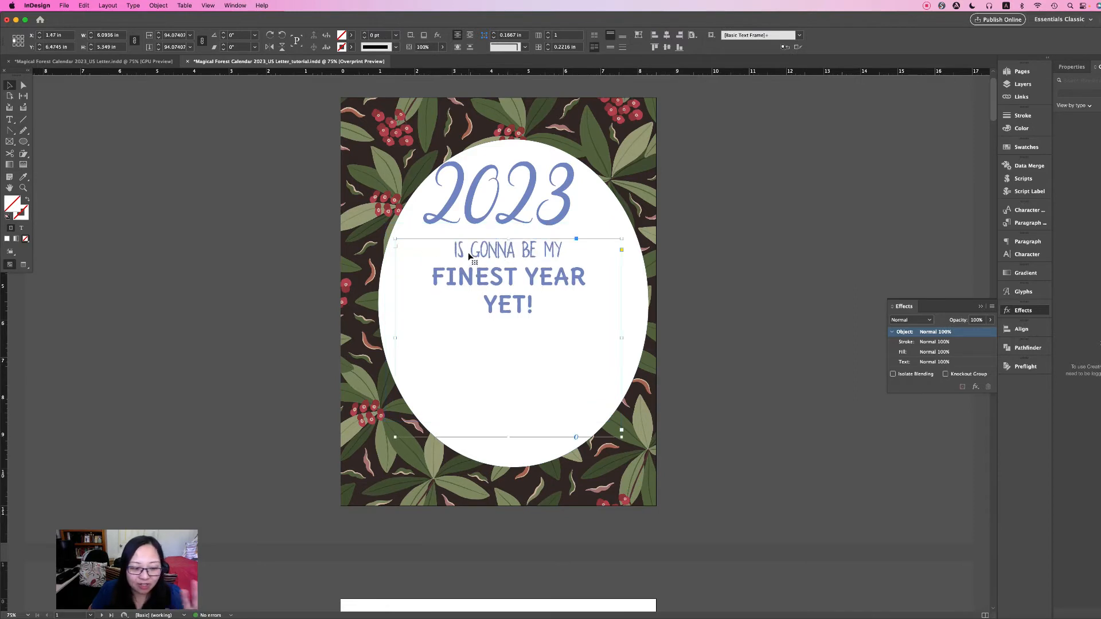
double_click(516, 255)
drag(565, 250, 447, 245)
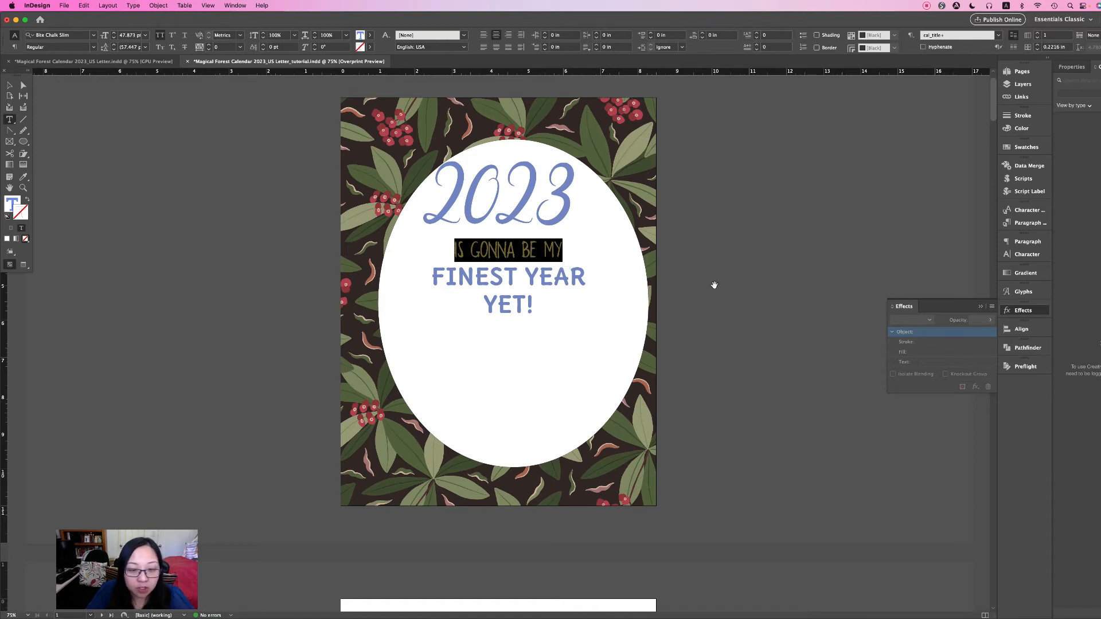
key(alt+Right)
key(alt+Right)
key(alt+Right)
key(alt+Right)
key(alt+Right)
key(alt+Right)
key(alt+Right)
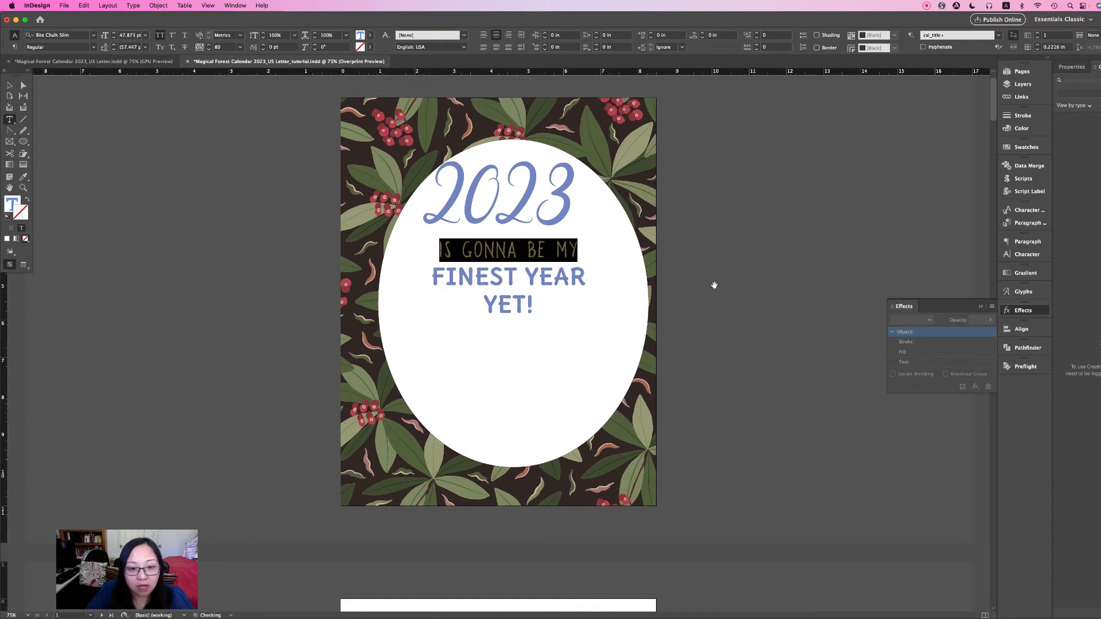
key(alt+Right)
key(alt+Right)
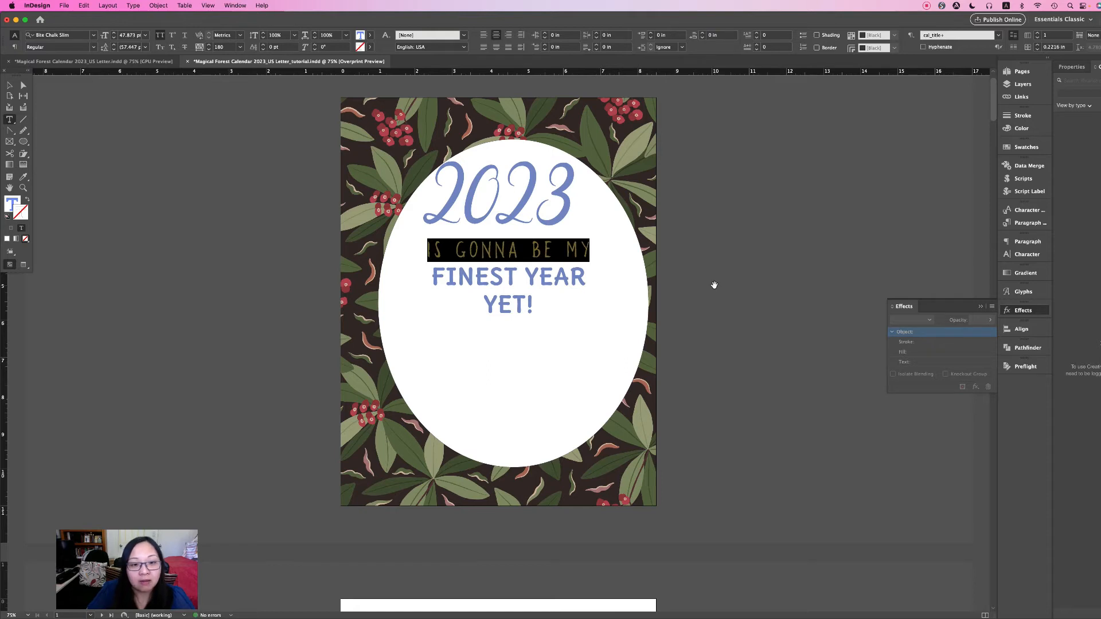
Try to copy the 2023 lettering's formatting onto "finest year yet!" with the Eyedropper
click(523, 276)
key(alt+Left)
drag(431, 277, 546, 304)
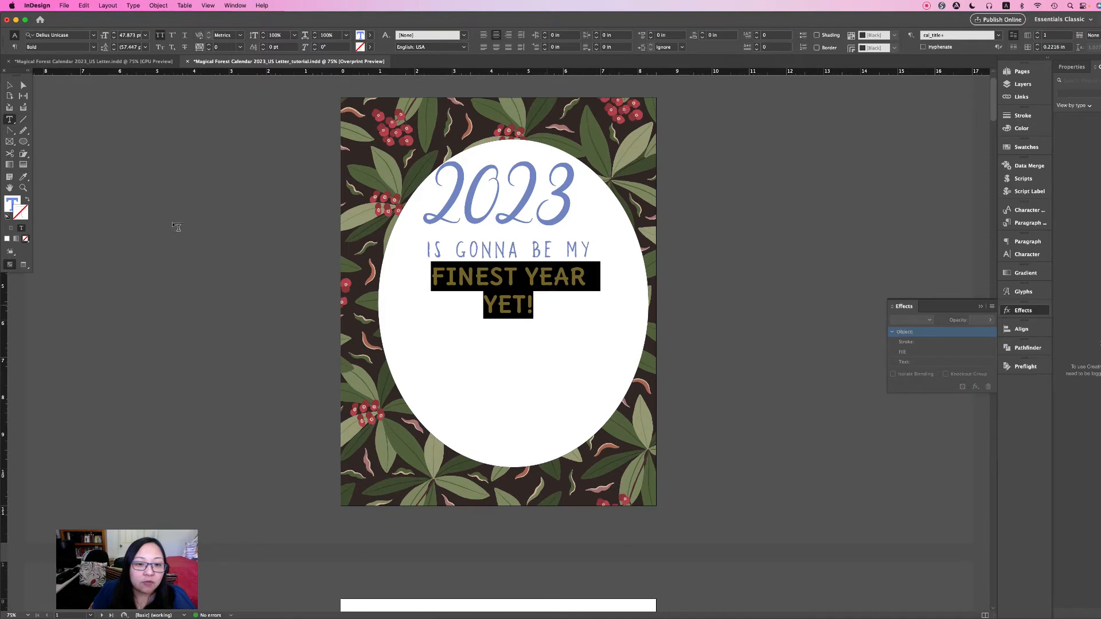
click(23, 176)
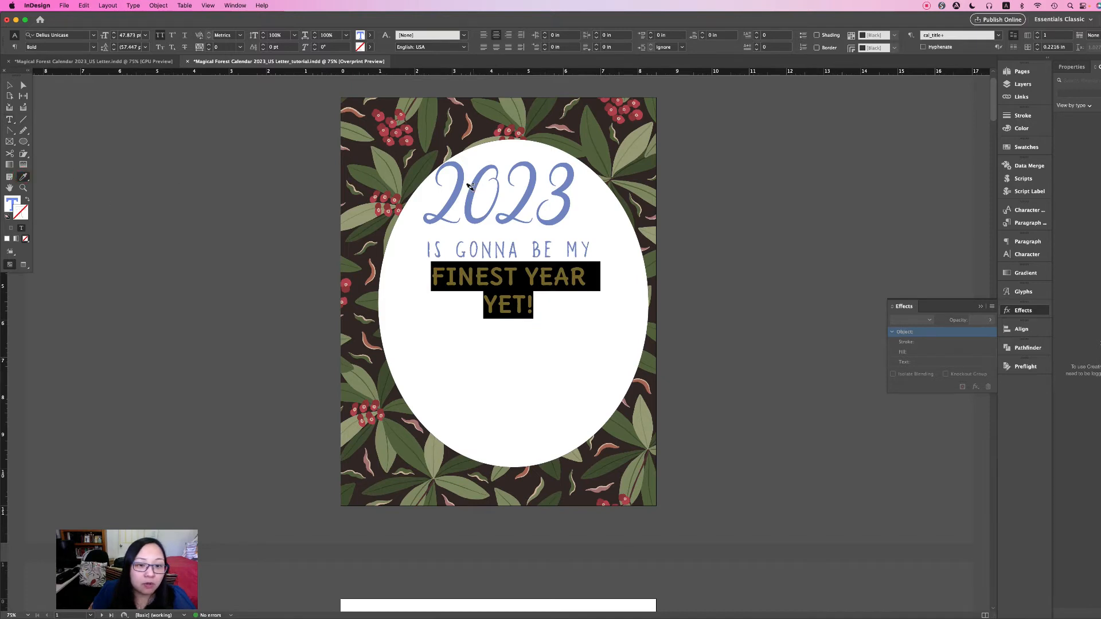
click(469, 186)
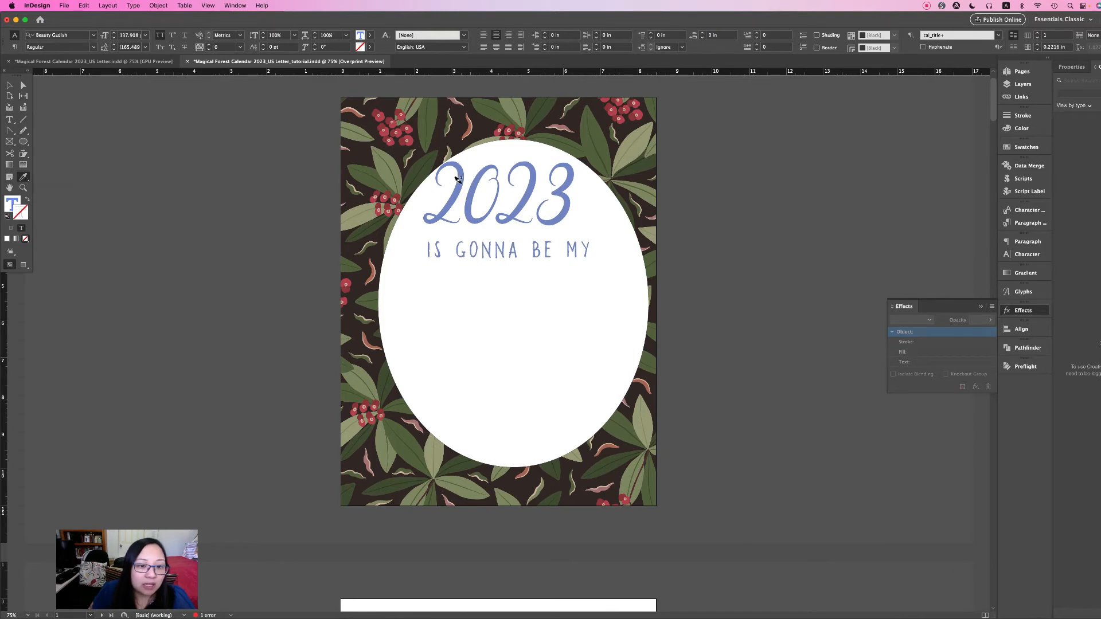
Try enlarging the quote's text frame to about 9.5 by 6.8 in, and undo both the resizing and the copied formatting
click(10, 87)
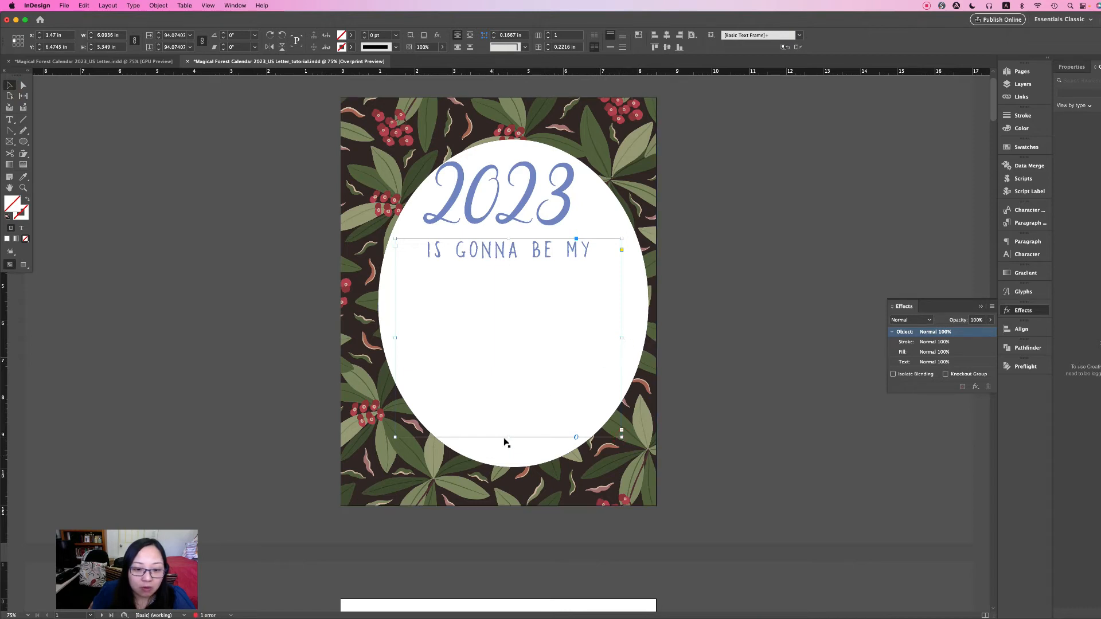
drag(508, 436, 508, 492)
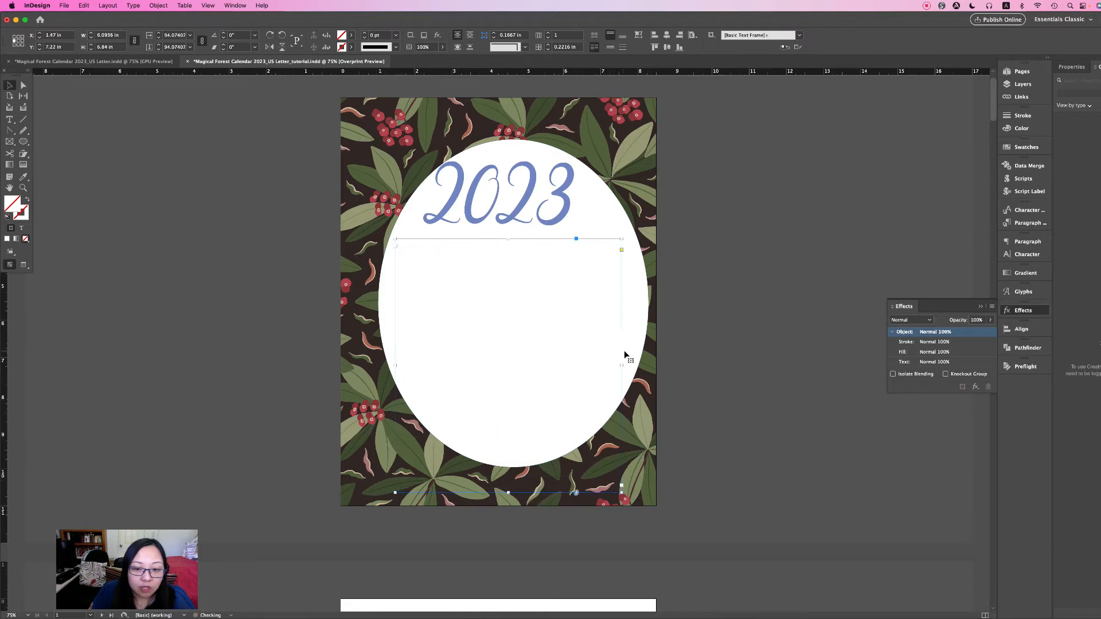
drag(621, 364, 746, 360)
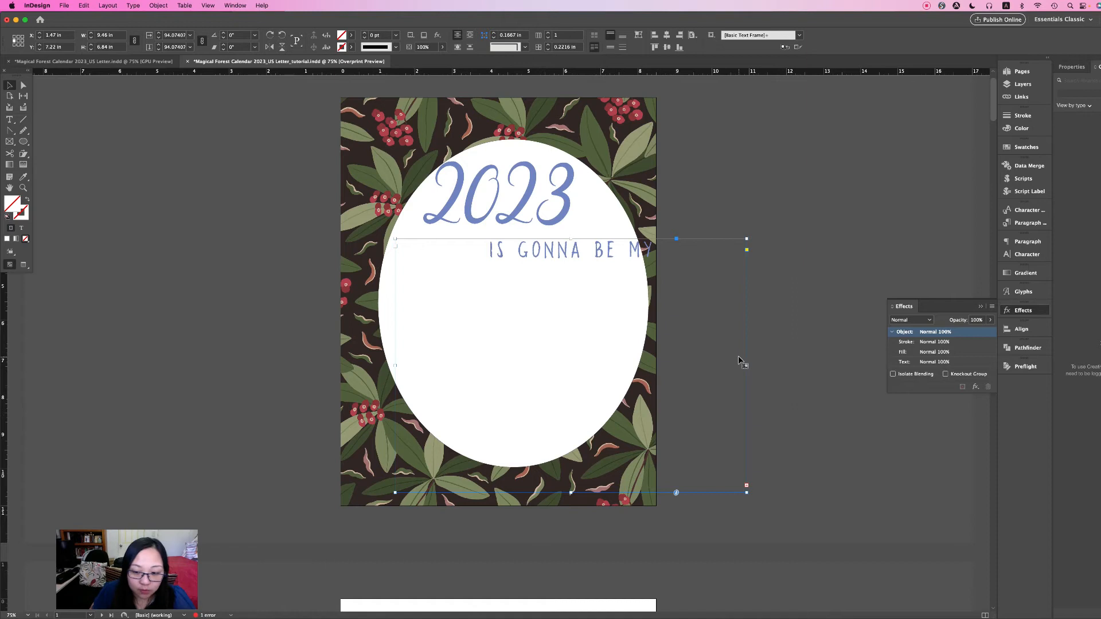
key(super+z)
key(super+z)
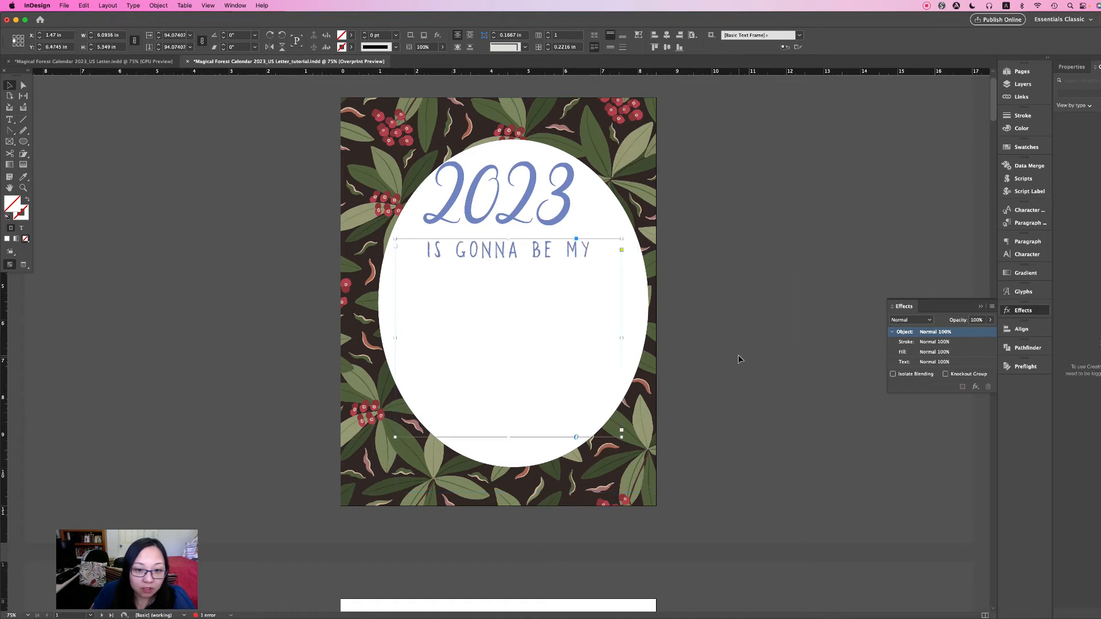
key(super+z)
Set the font of "finest year yet!" to Beauty Gadish
double_click(541, 280)
drag(431, 274, 560, 305)
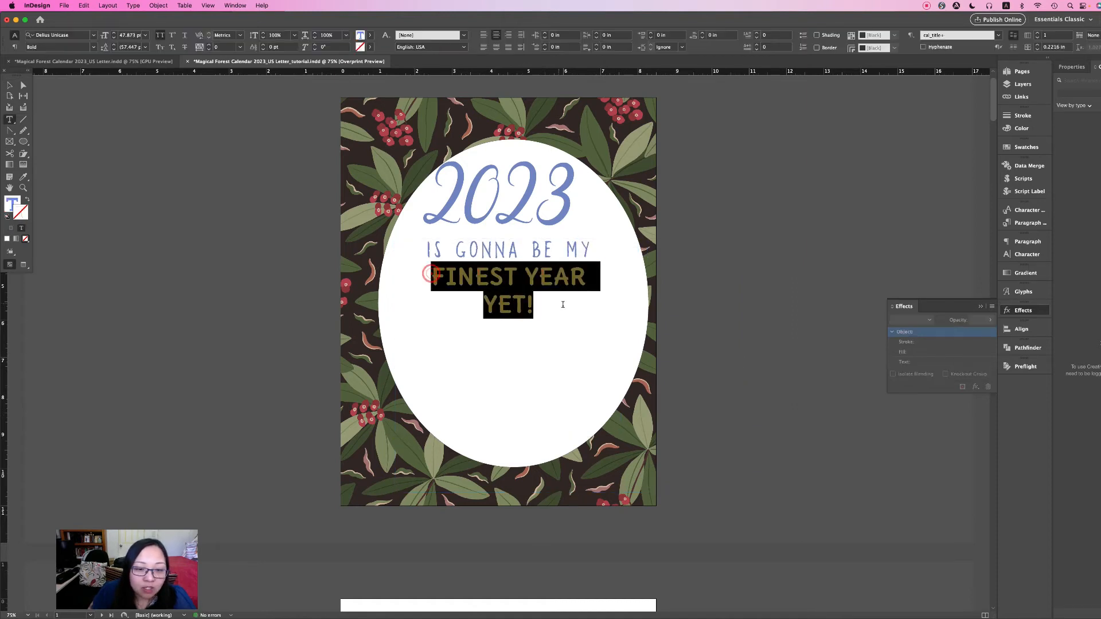
click(68, 34)
text(beau)
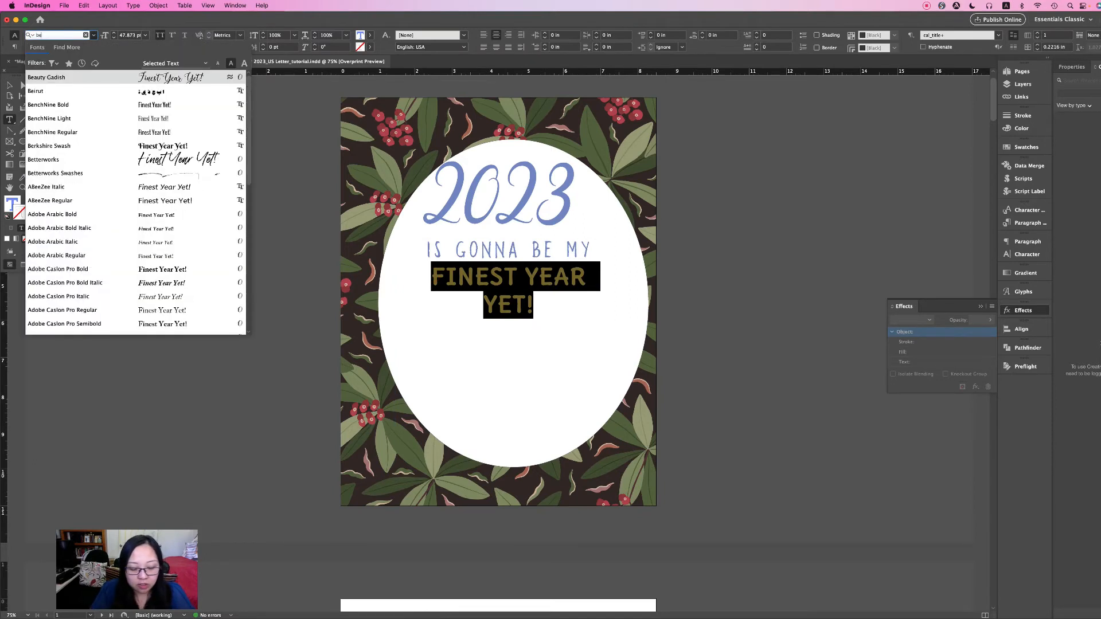
click(54, 77)
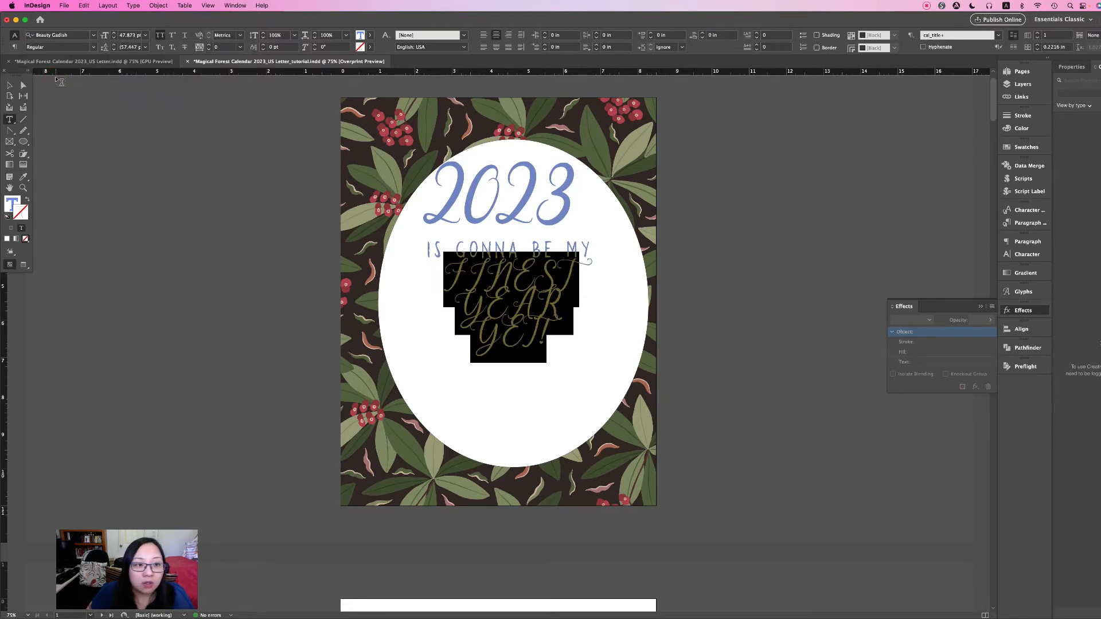
Turn off All Caps for "finest year yet!"
click(554, 298)
drag(468, 278, 445, 275)
click(556, 317)
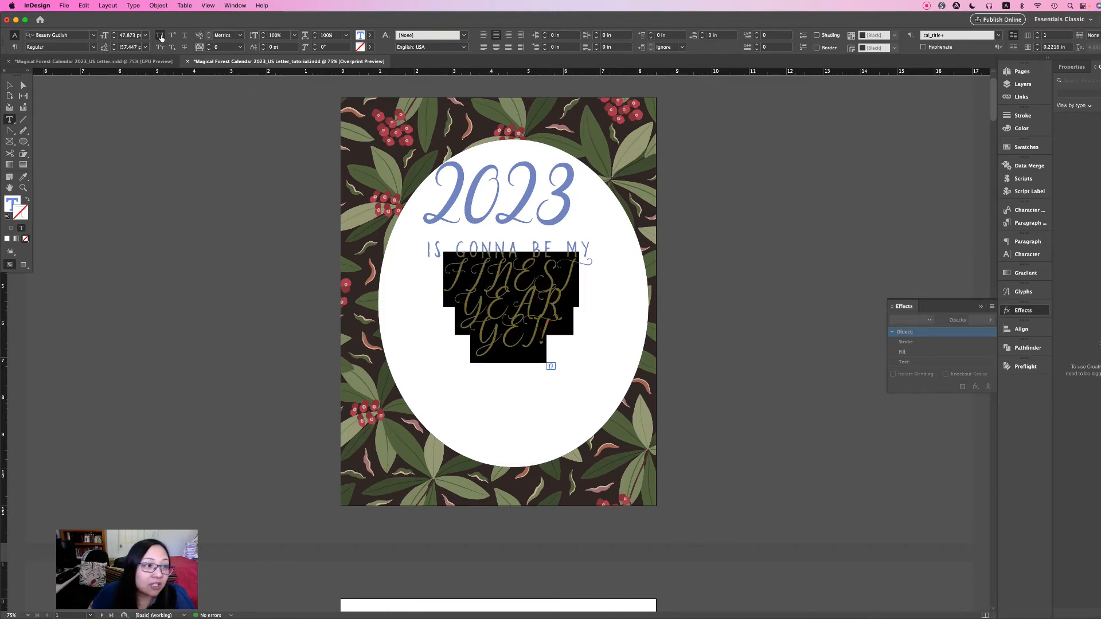
key(super+shift+k)
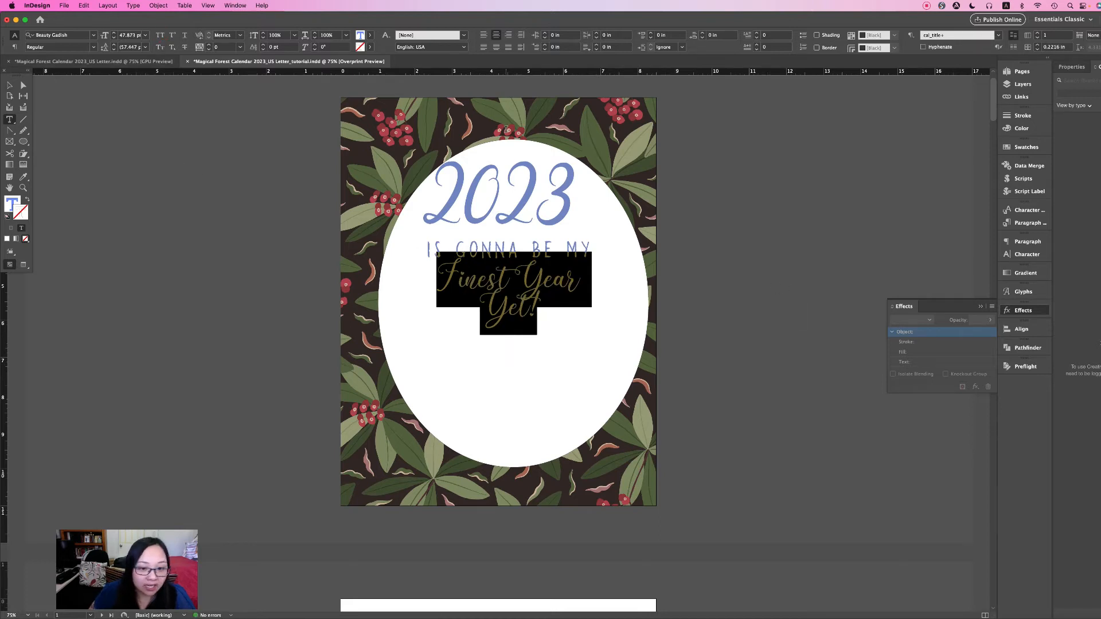
Increase the leading of "Finest Year Yet!" to 99.447 pt
key(alt+Down)
key(alt+Down)
key(alt+Down)
key(alt+Down)
key(alt+Down)
key(alt+Down)
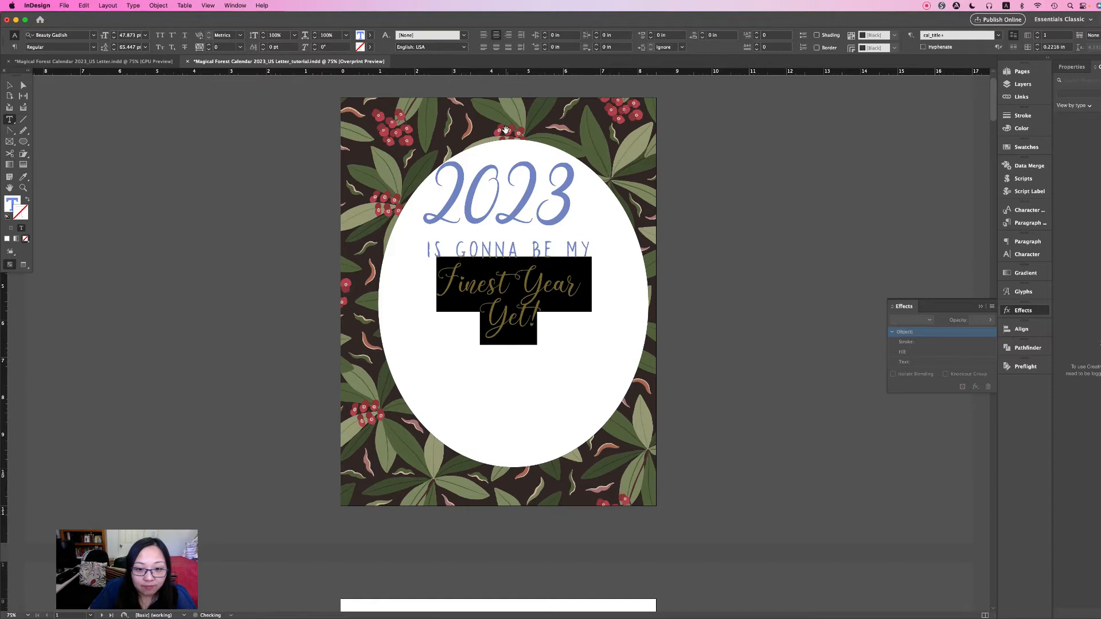
key(alt+Down)
key(alt+Down)
key(alt+Down)
key(alt+Down)
key(alt+Down)
key(alt+Down)
key(alt+Down)
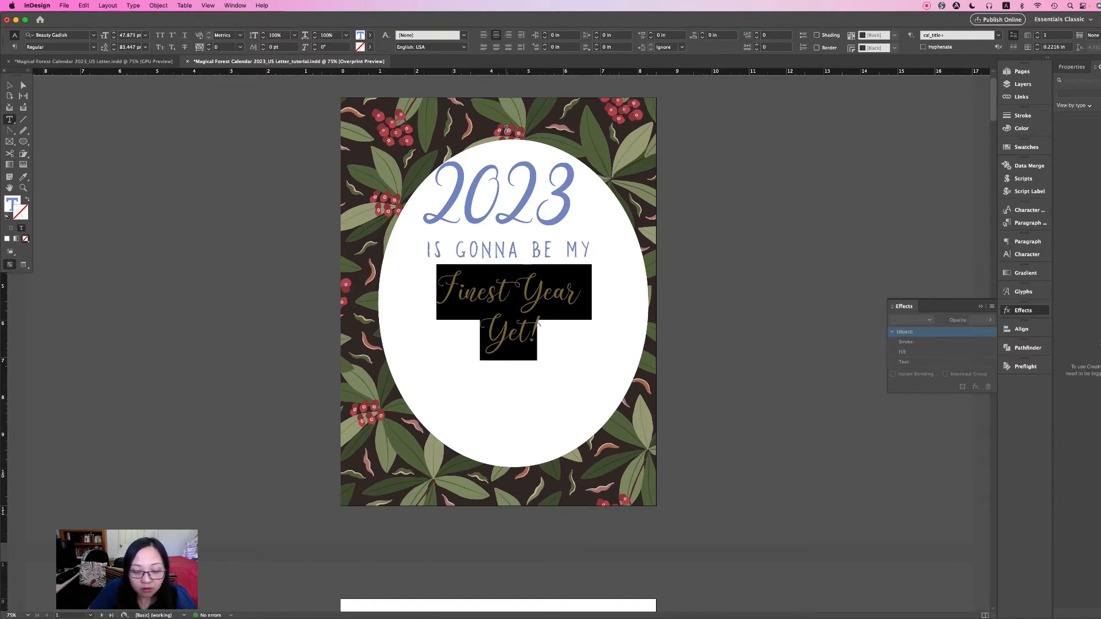
key(alt+Down)
key(alt+Down)
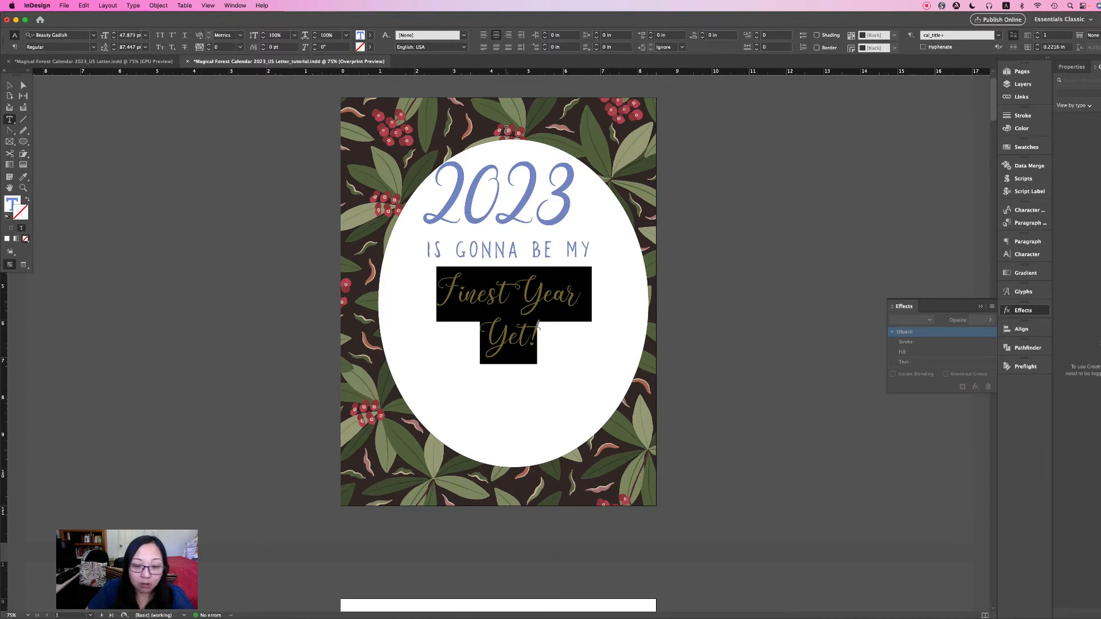
key(alt+Down)
key(alt+Down)
key(alt+Down)
key(alt+Down)
key(alt+Down)
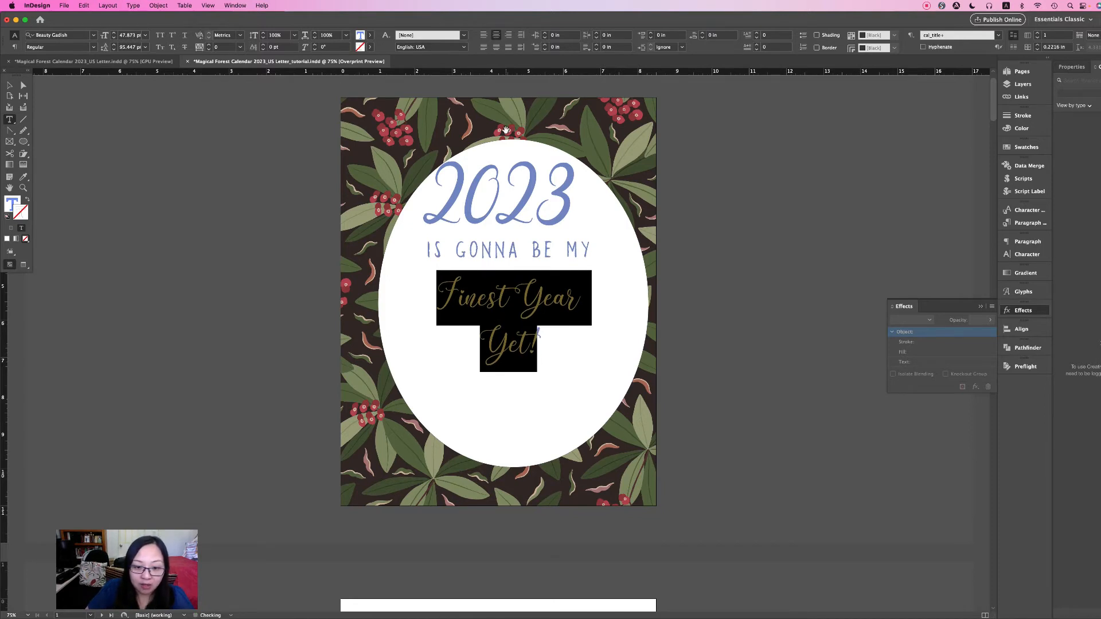
key(alt+Down)
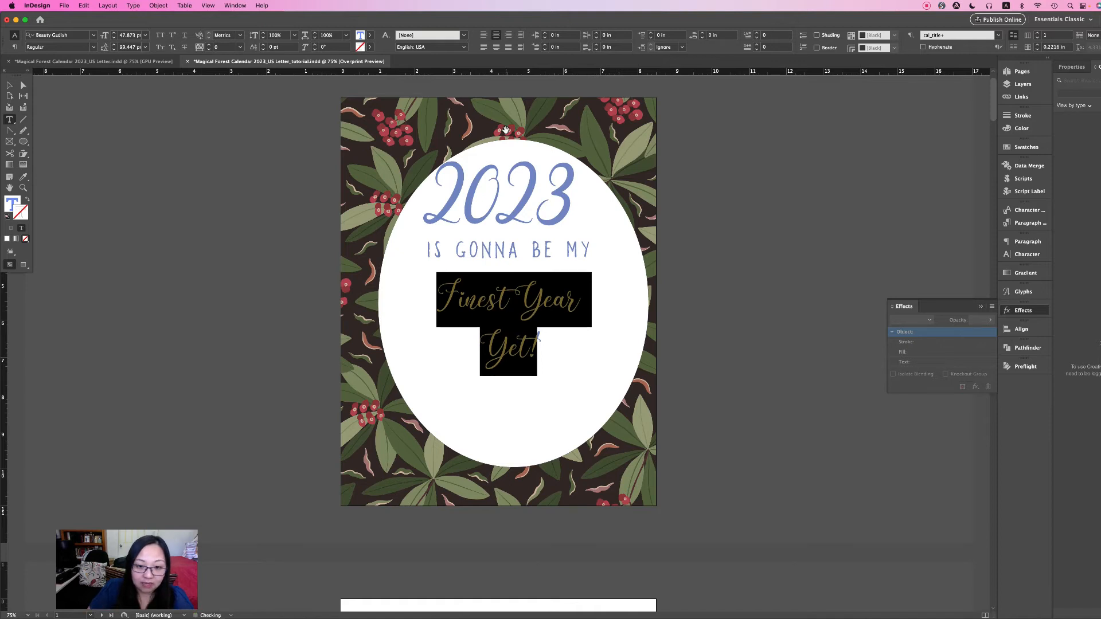
Enlarge "Finest Year Yet!" to a font size of 72 pt
click(515, 327)
drag(551, 341, 446, 290)
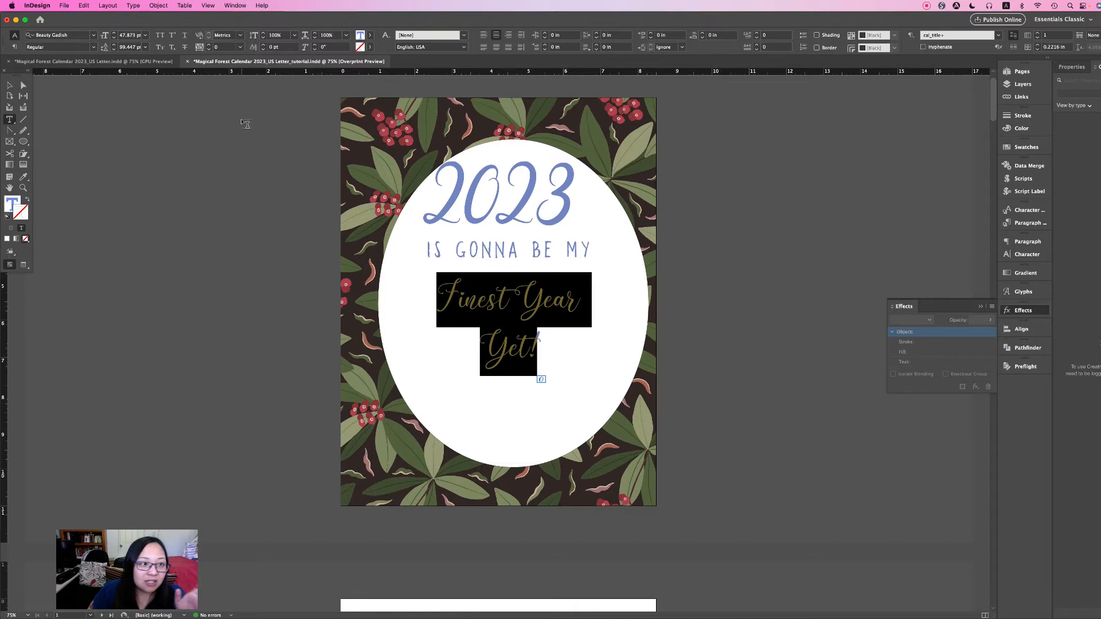
click(80, 35)
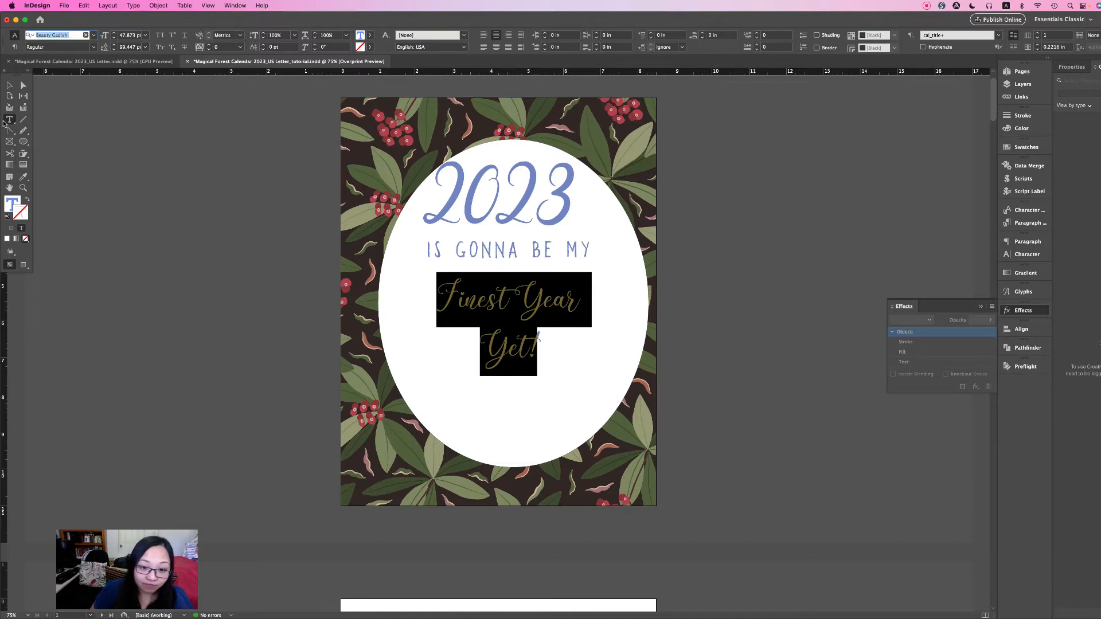
click(146, 35)
click(133, 172)
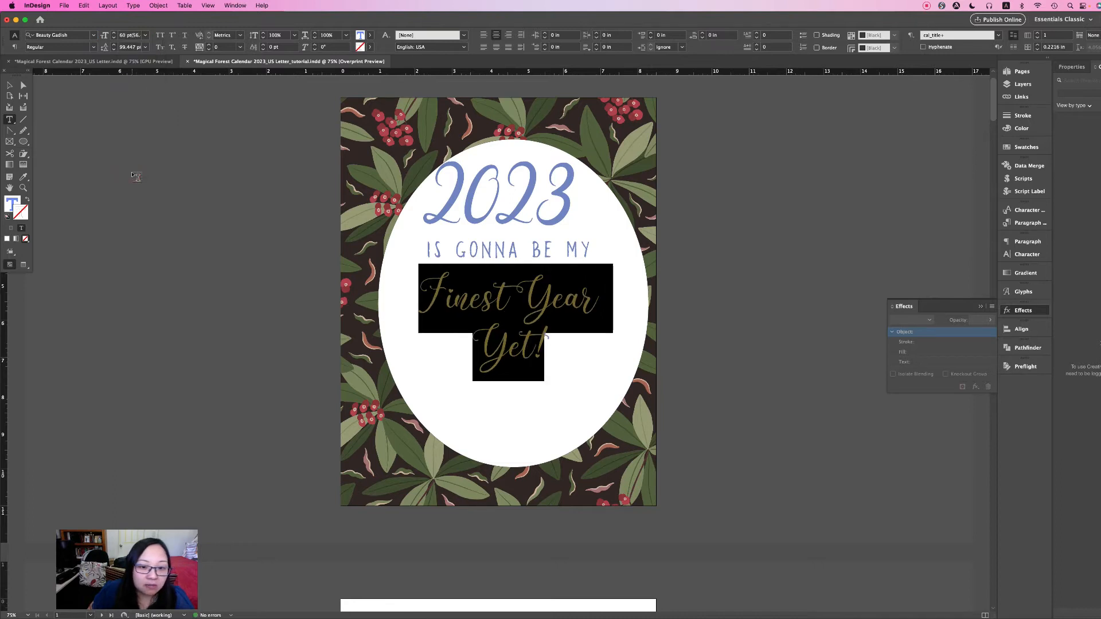
click(146, 35)
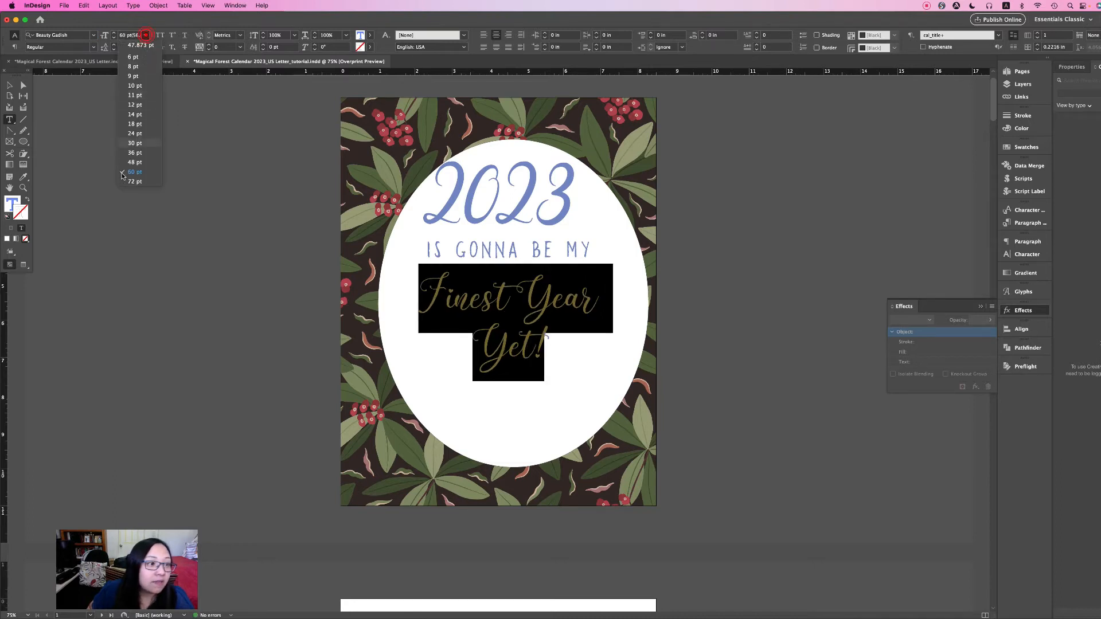
click(138, 182)
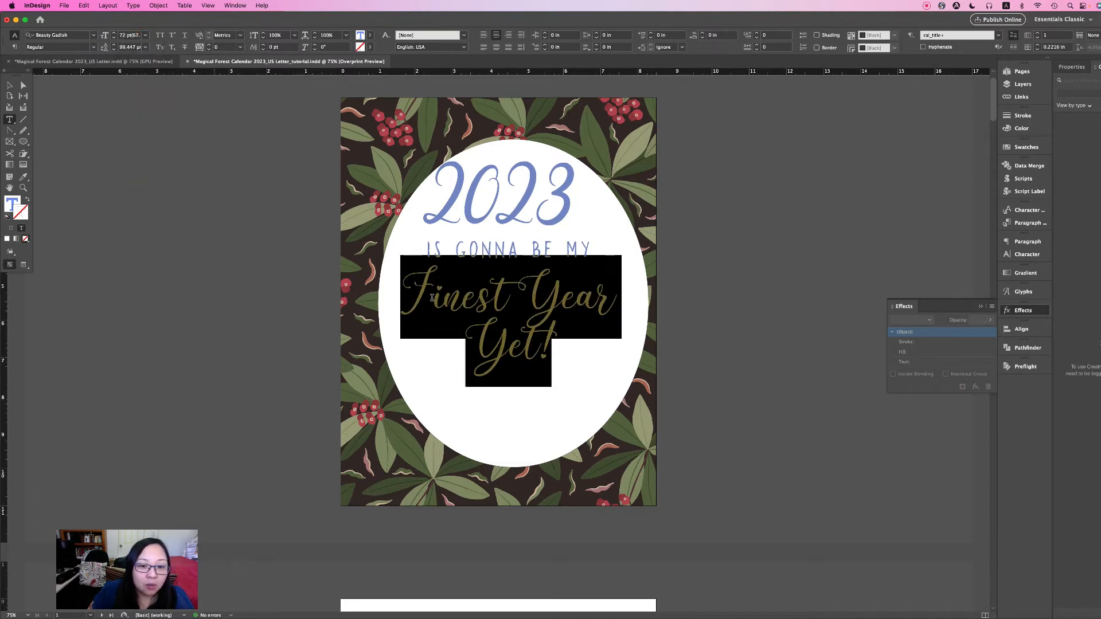
Increase the leading of the "Yet!" line to 113.447 pt and deselect the text
click(565, 333)
triple_click(560, 333)
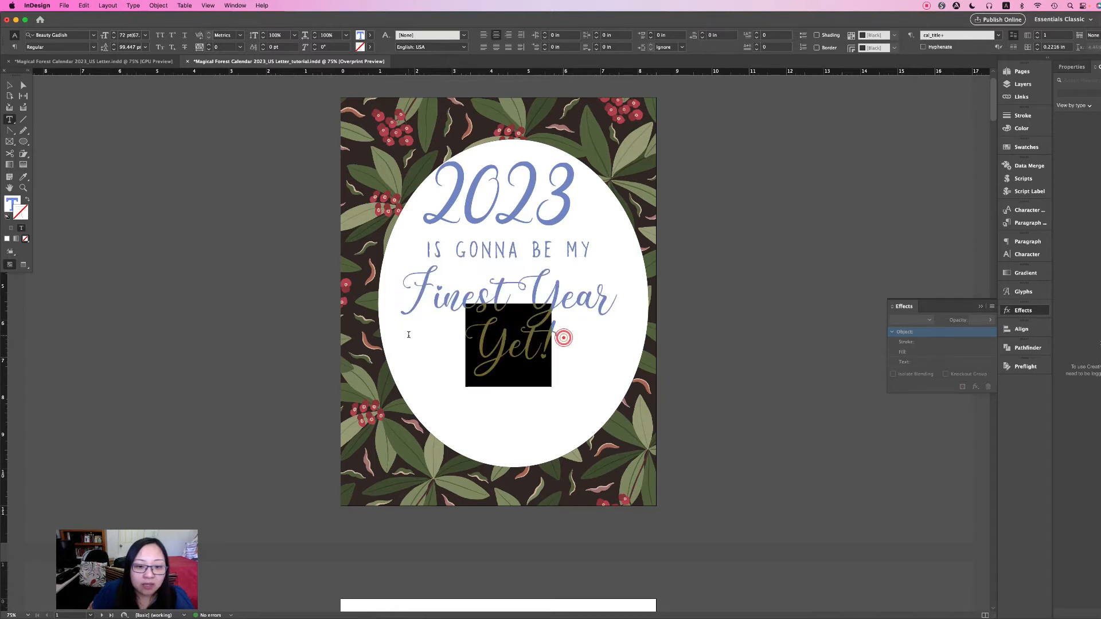
key(alt+Down)
key(alt+Down)
key(alt+Down)
key(alt+Down)
key(alt+Down)
key(alt+Down)
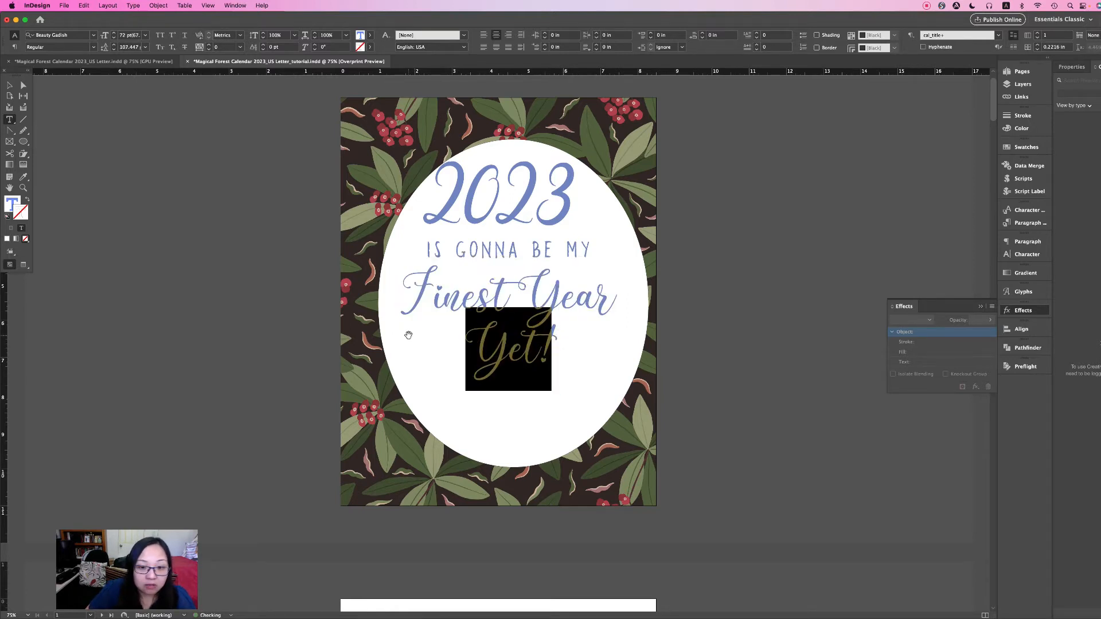
key(alt+Down)
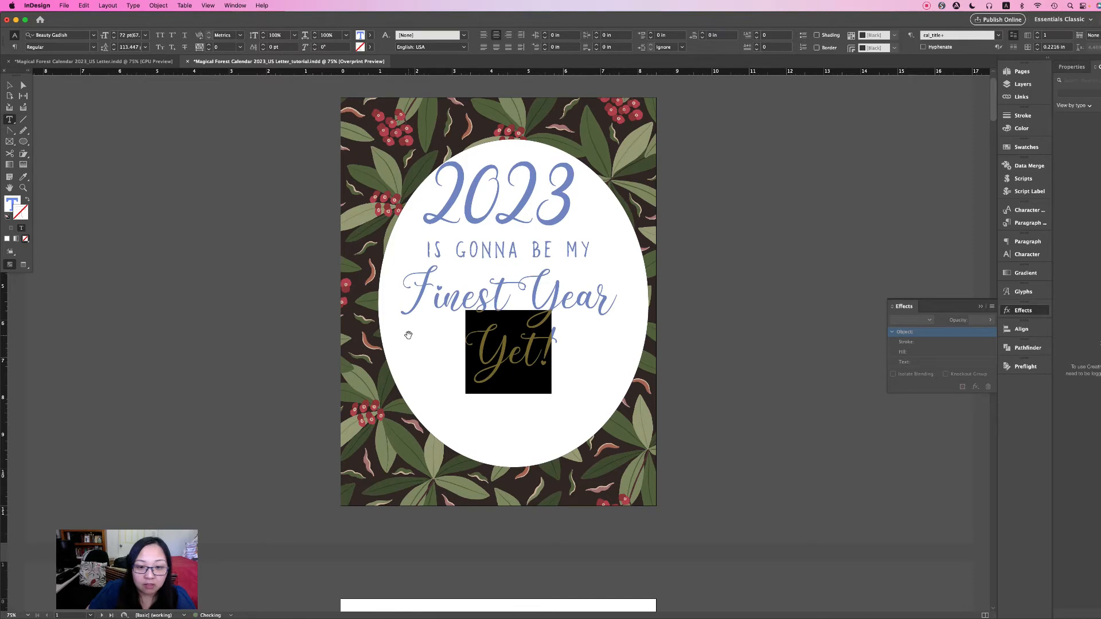
click(9, 85)
click(198, 188)
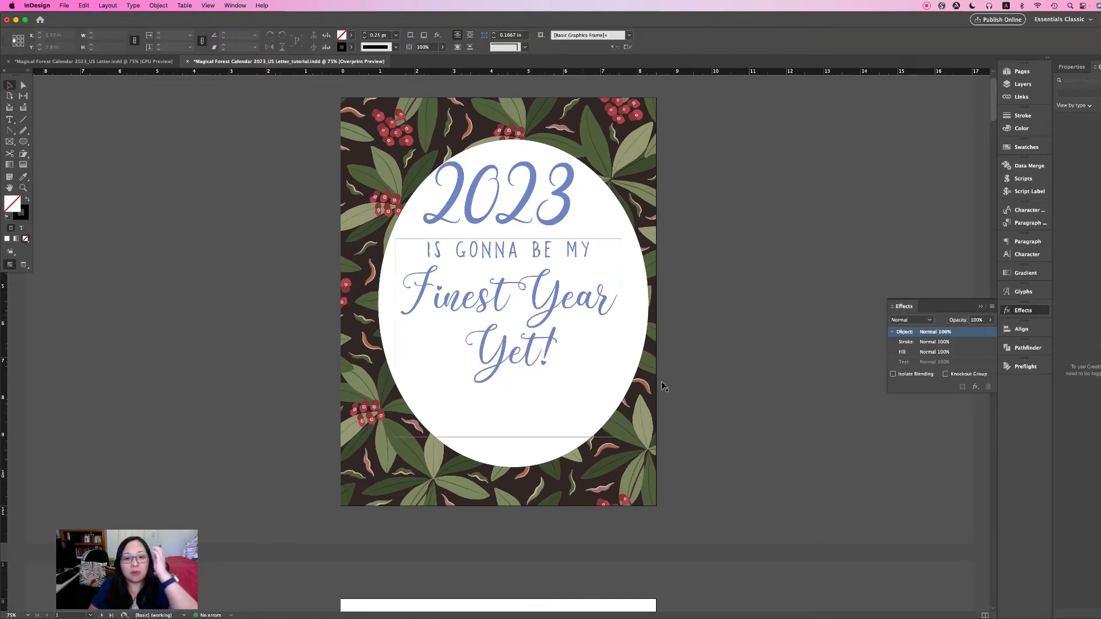
Resize the "is gonna be my Finest Year Yet!" frame to about 6.62 by 3.86 in and shift it slightly lower
click(563, 336)
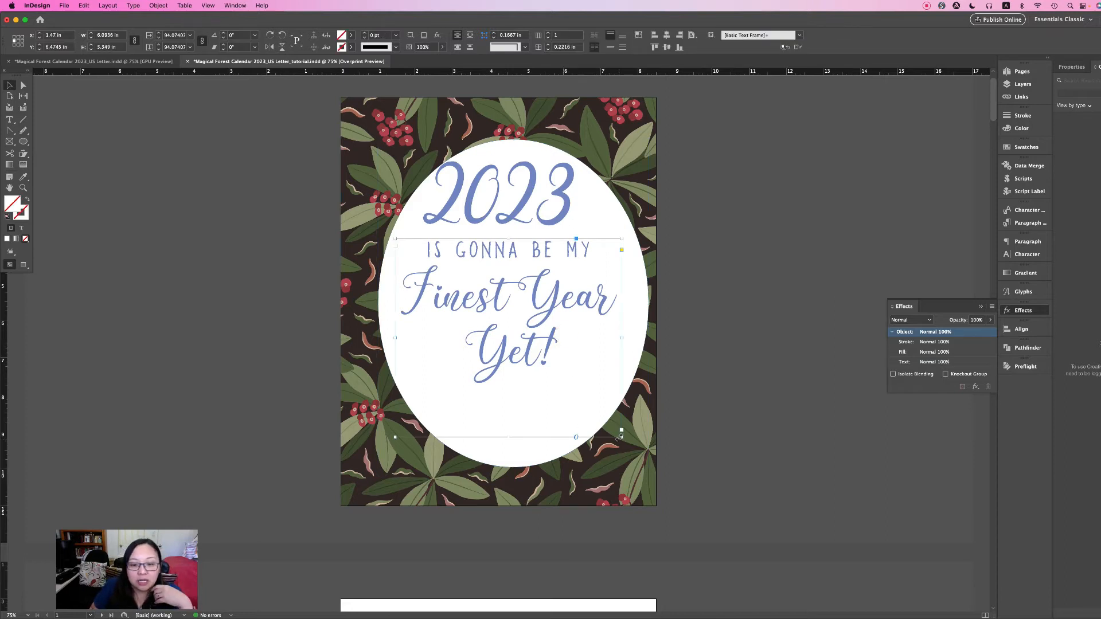
drag(621, 433, 589, 403)
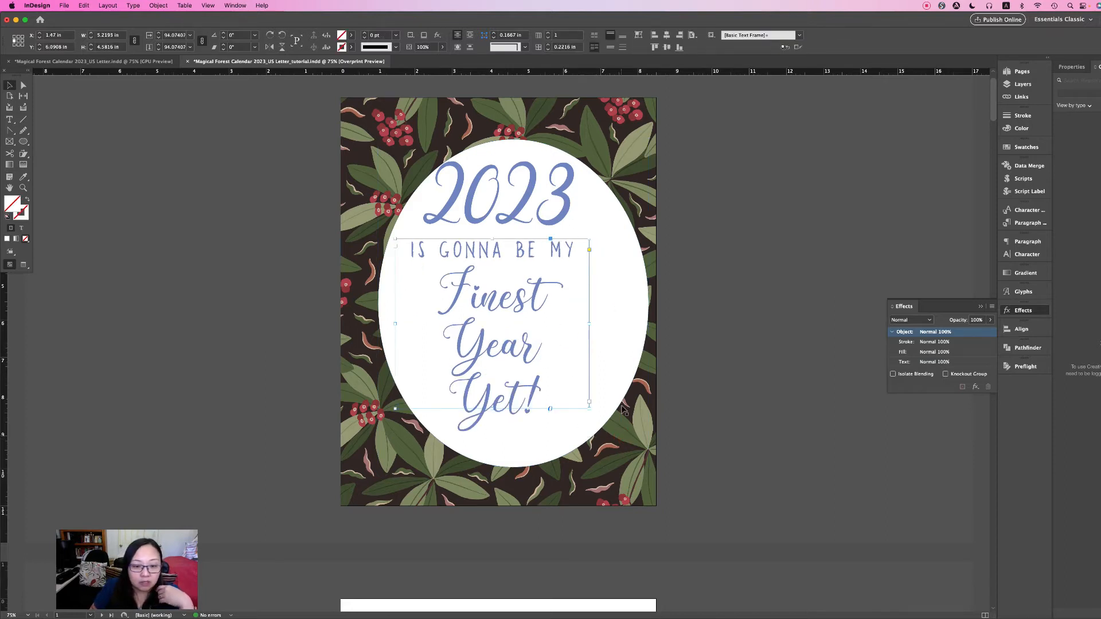
drag(589, 323, 642, 323)
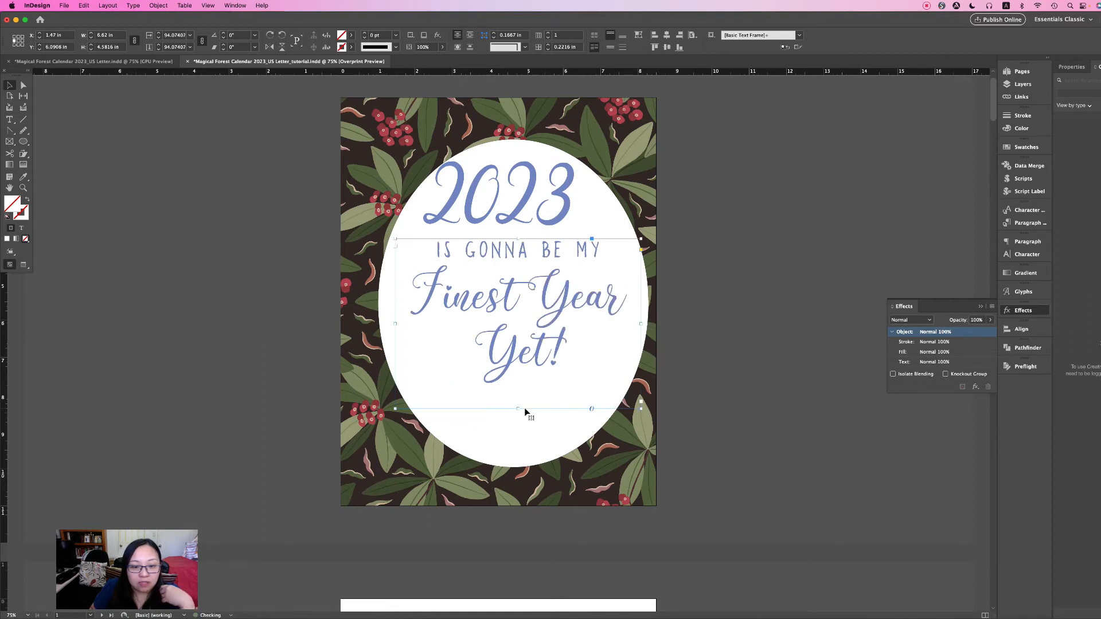
drag(518, 405, 518, 381)
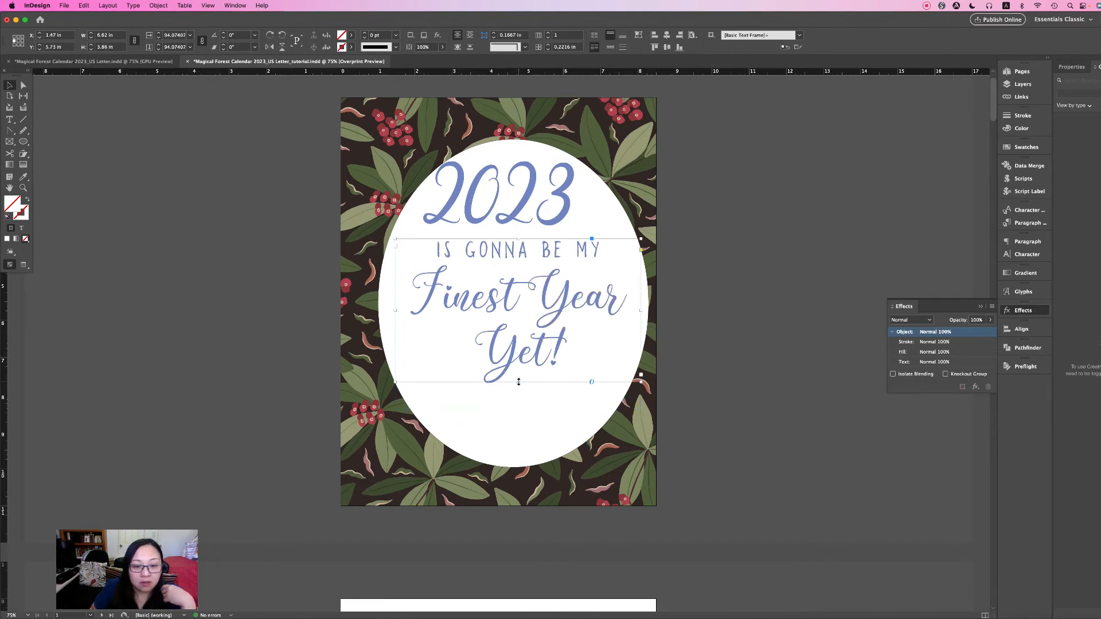
click(806, 367)
click(553, 285)
mouse_move(554, 285)
mouse_down()
mouse_move(541, 294)
mouse_move(541, 269)
mouse_up()
Reduce the white ellipse's height to about 7.68 in, making it nearly circular around the quote
click(542, 199)
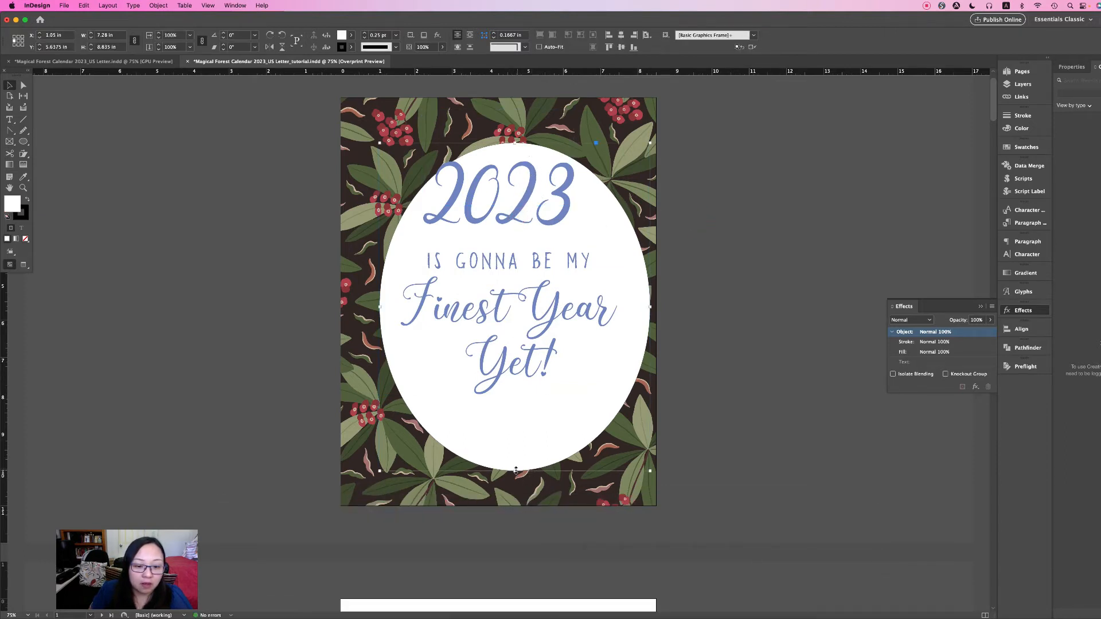
drag(514, 471, 508, 423)
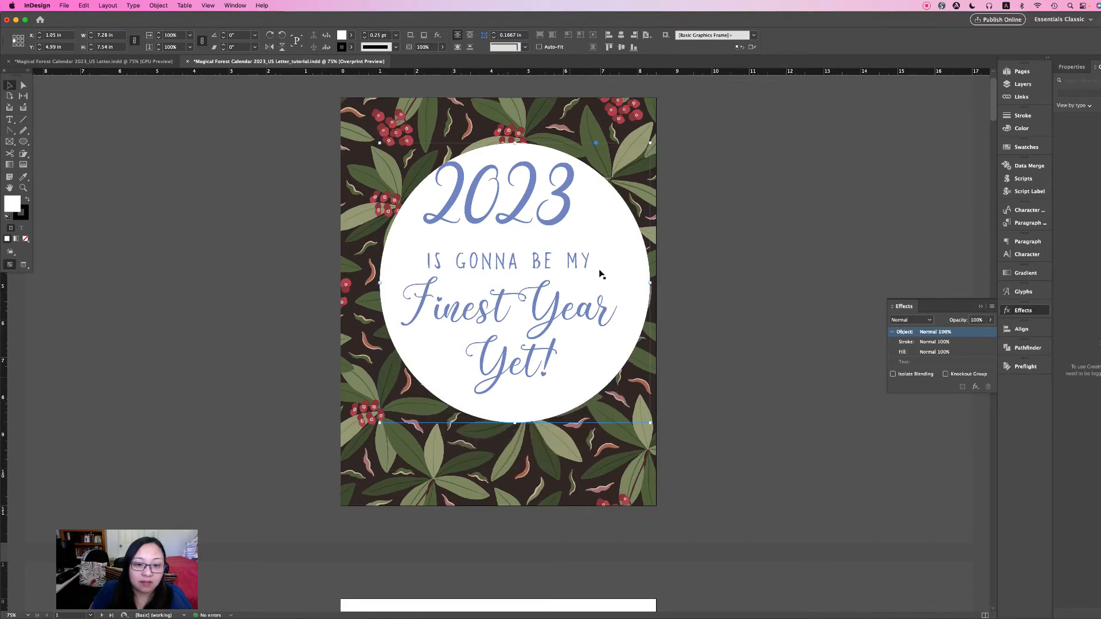
drag(514, 143, 514, 138)
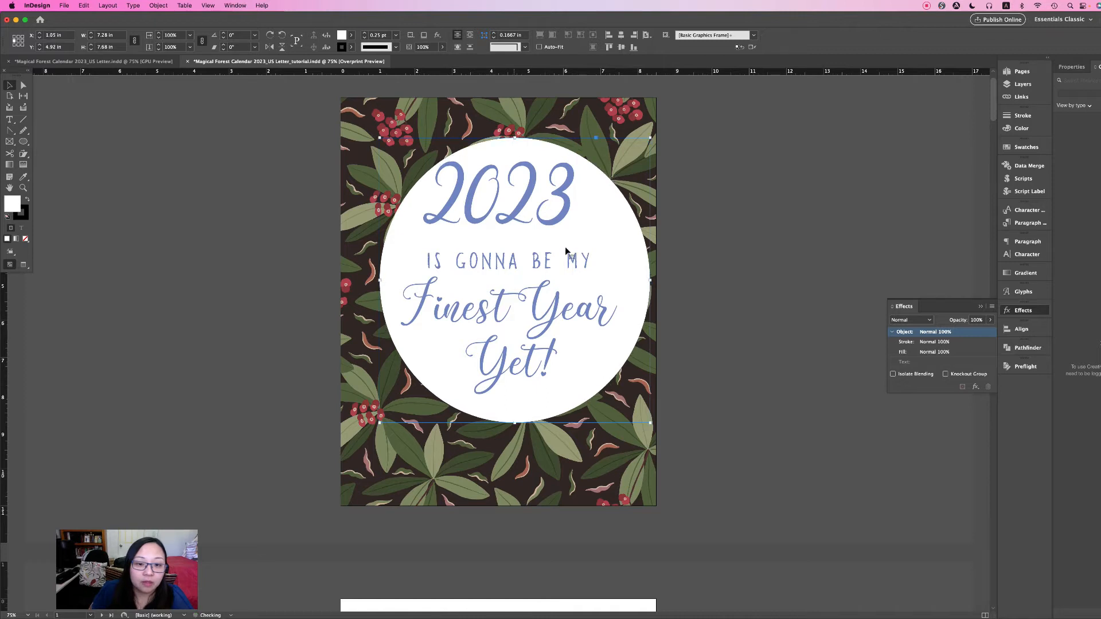
Center the white ellipse horizontally and vertically on the page
click(647, 34)
click(700, 69)
click(621, 36)
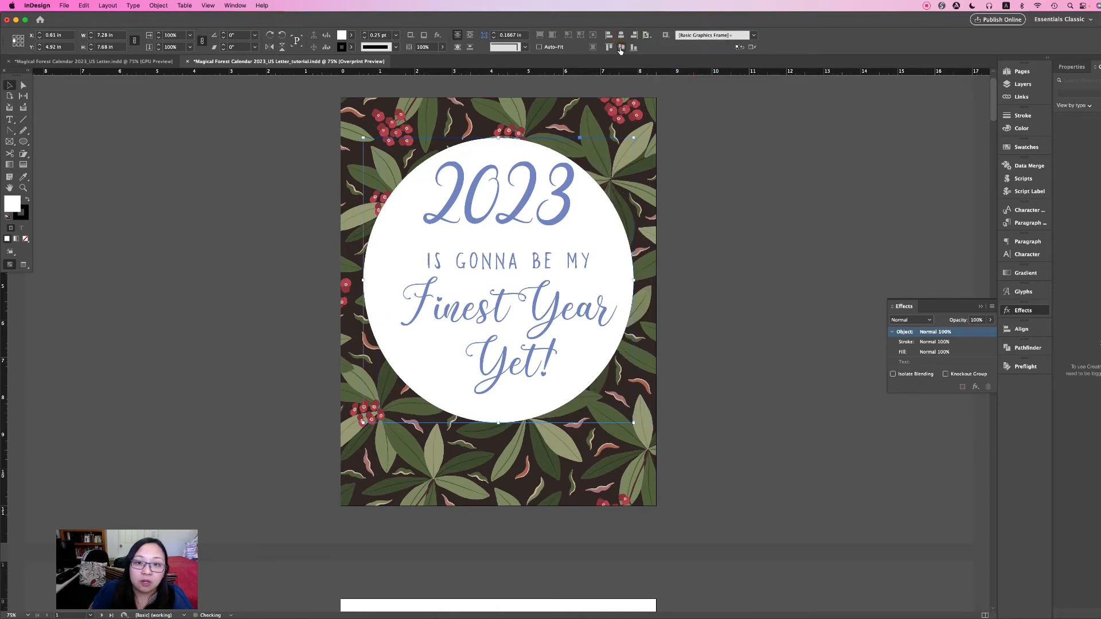
click(621, 48)
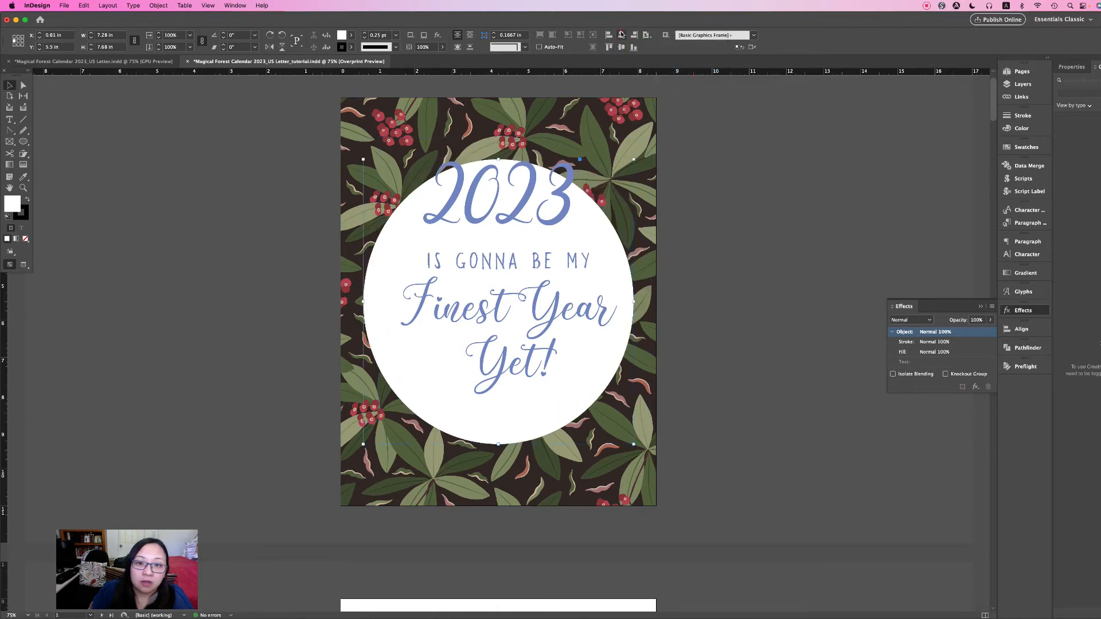
click(621, 48)
click(811, 398)
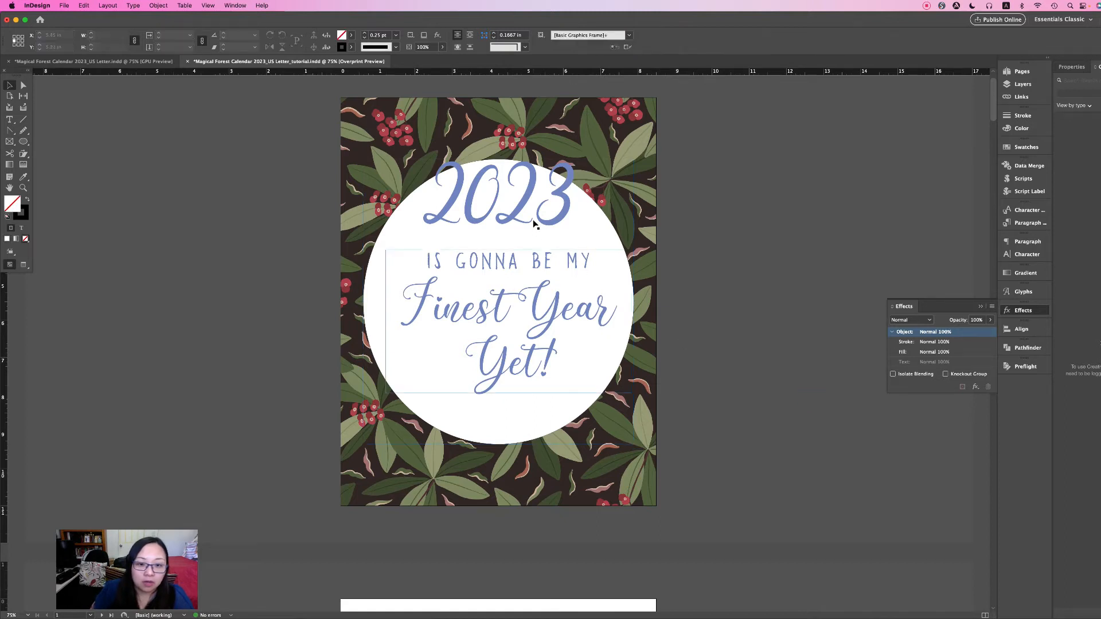
Move "2023" down inside the white ellipse and shift the remaining quote text below it
click(518, 214)
click(522, 207)
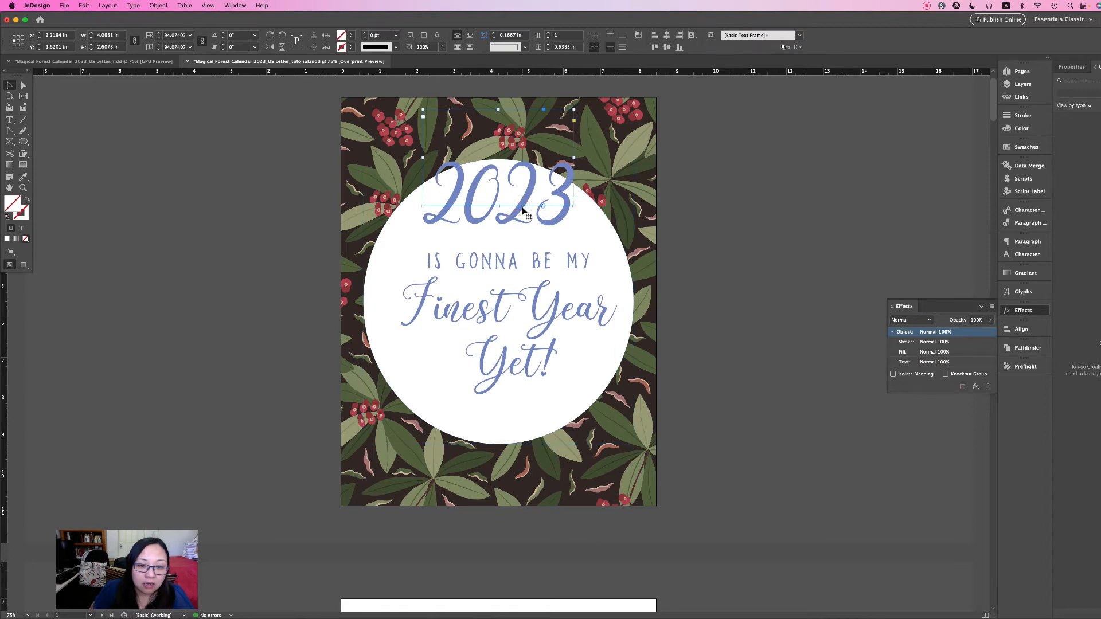
drag(522, 207, 522, 233)
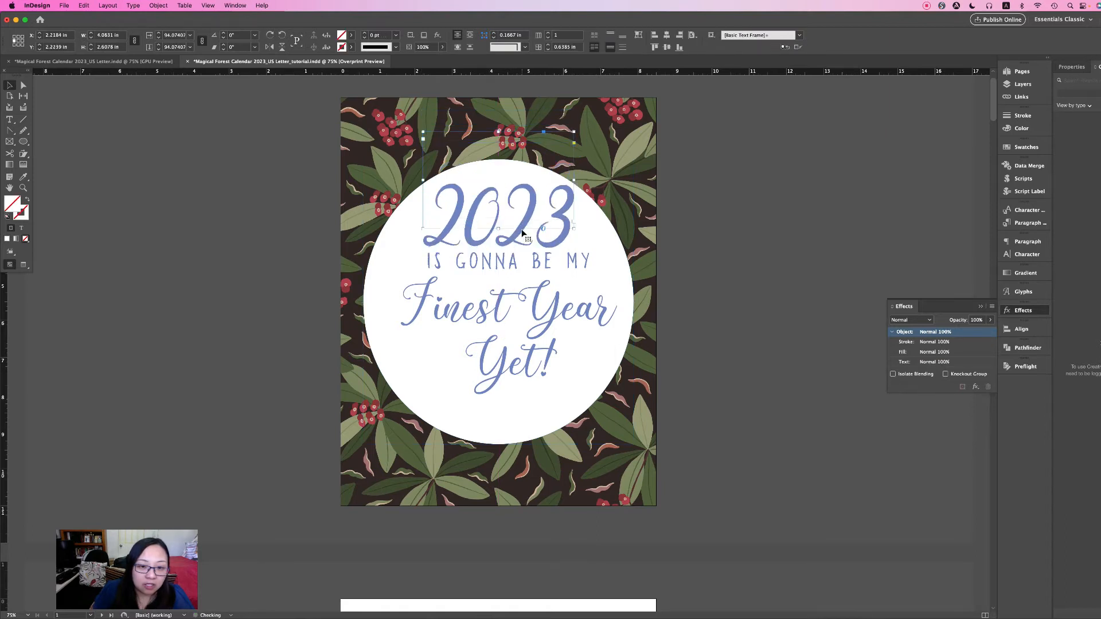
mouse_move(539, 265)
mouse_down()
mouse_move(536, 288)
mouse_move(529, 275)
mouse_up()
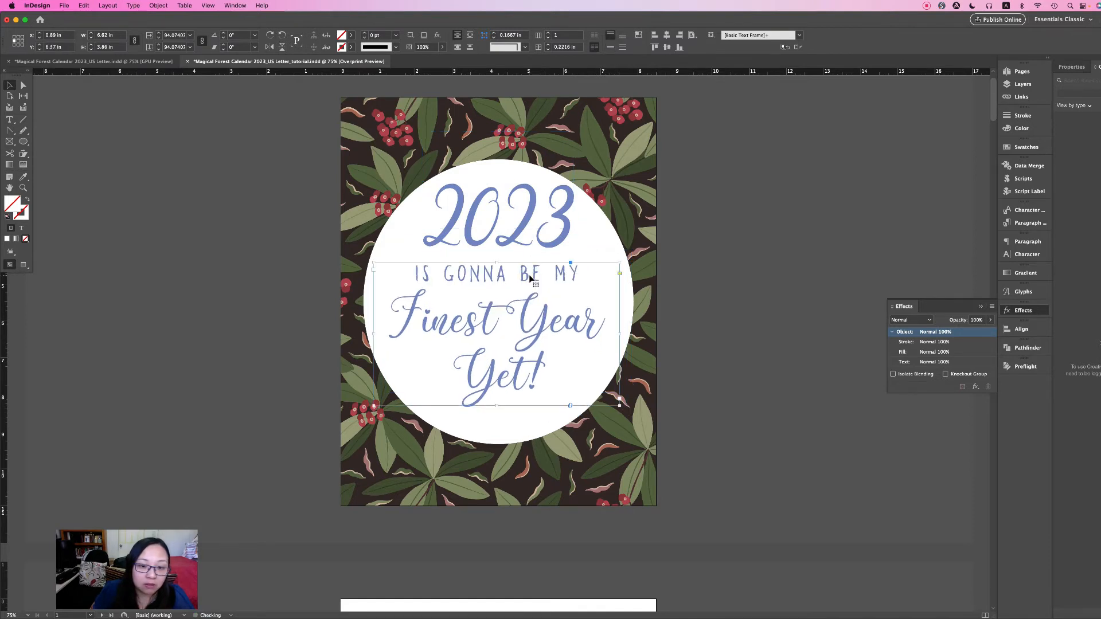
click(724, 274)
Compare with the finished calendar's cover and scale the "is gonna be my Finest Year Yet!" frame and text to about 7.29 by 4.23 in
click(557, 329)
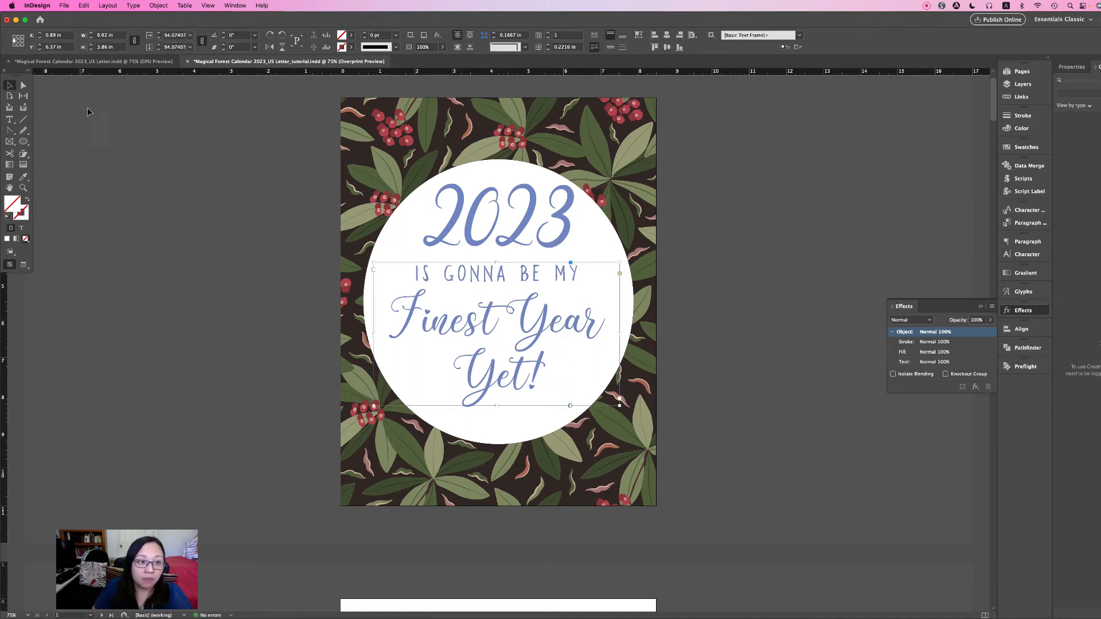
click(137, 61)
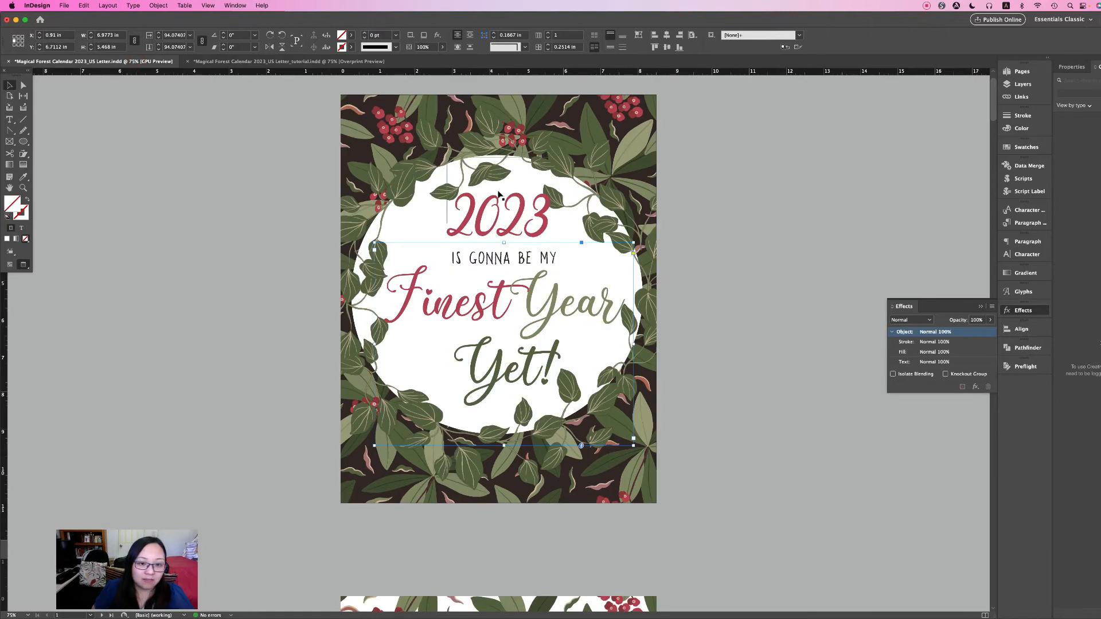
click(248, 63)
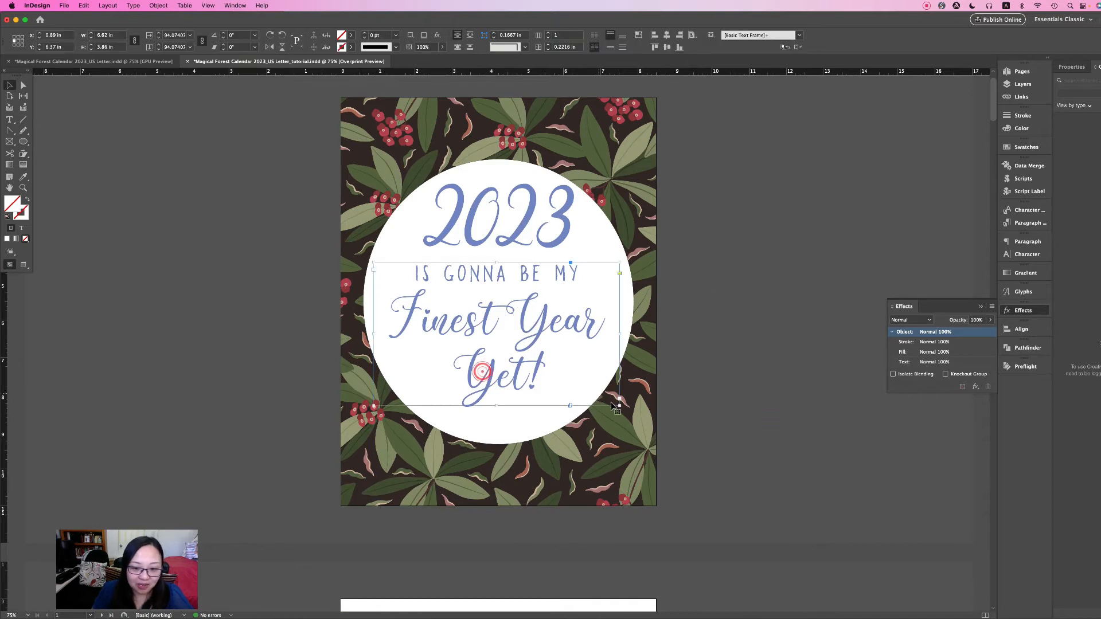
drag(619, 405, 630, 422)
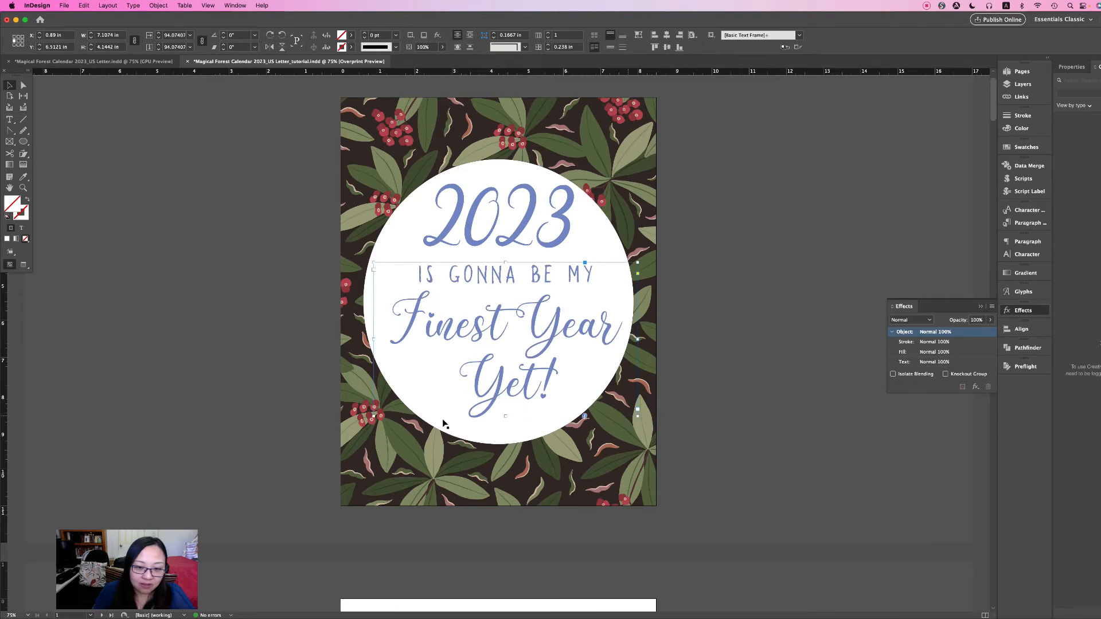
drag(373, 416, 366, 420)
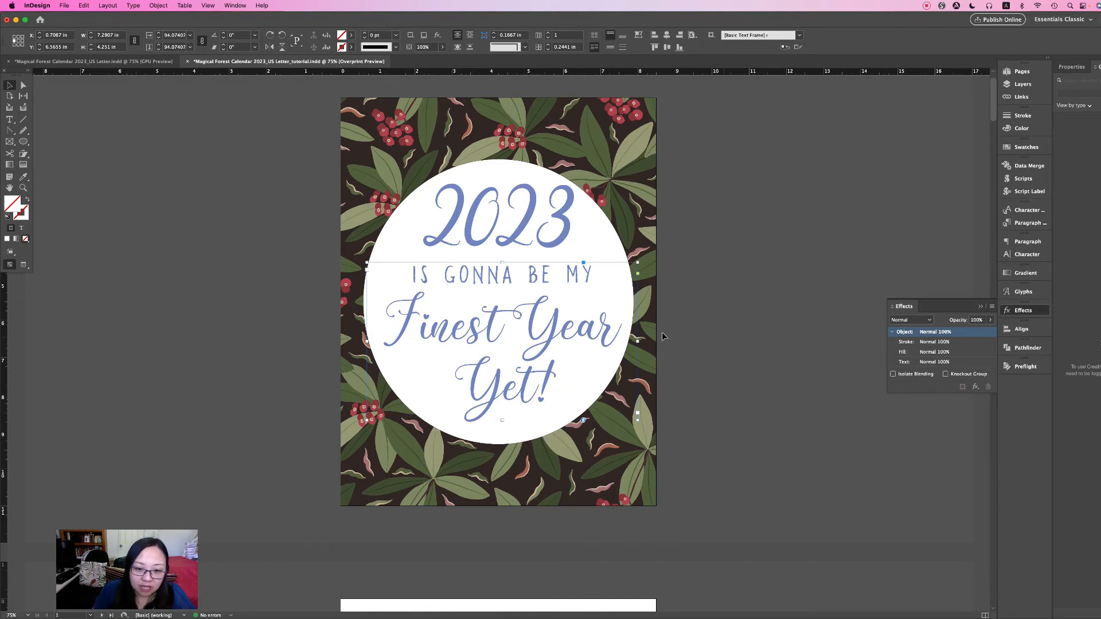
click(752, 381)
click(548, 326)
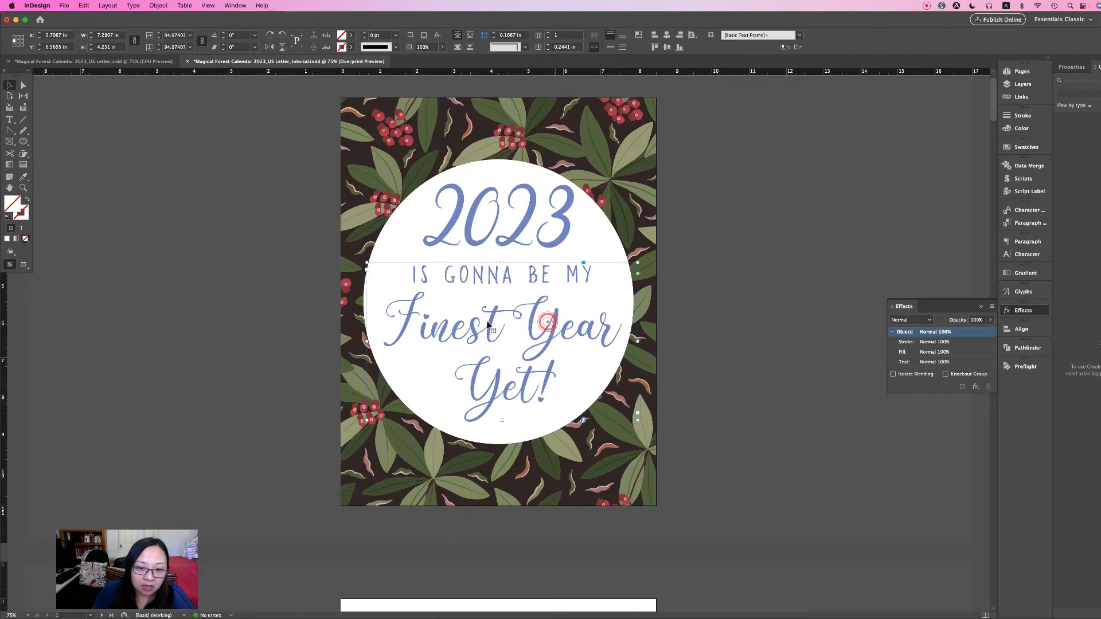
click(723, 283)
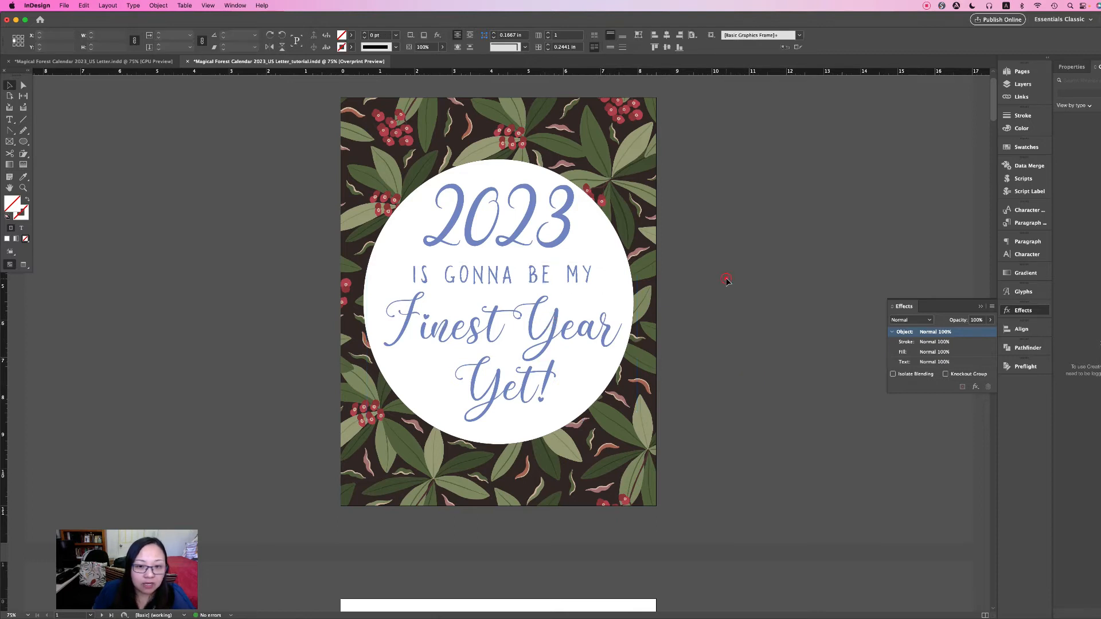
Center the "2023" frame and the "is gonna be my Finest Year Yet!" frame horizontally on the page
click(542, 212)
shift+click(546, 285)
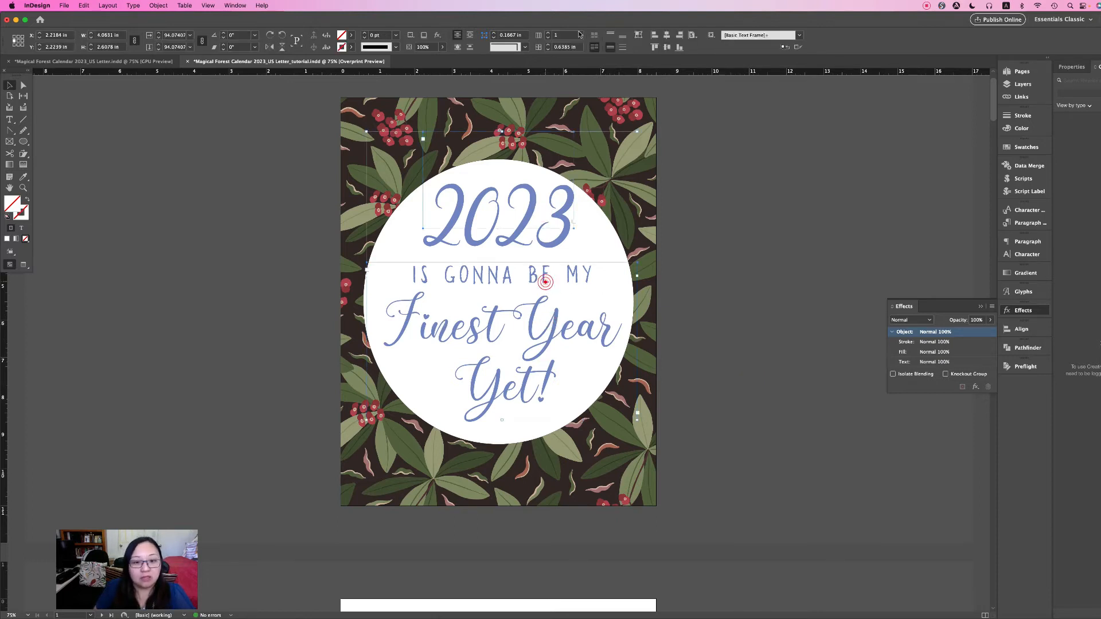
click(668, 35)
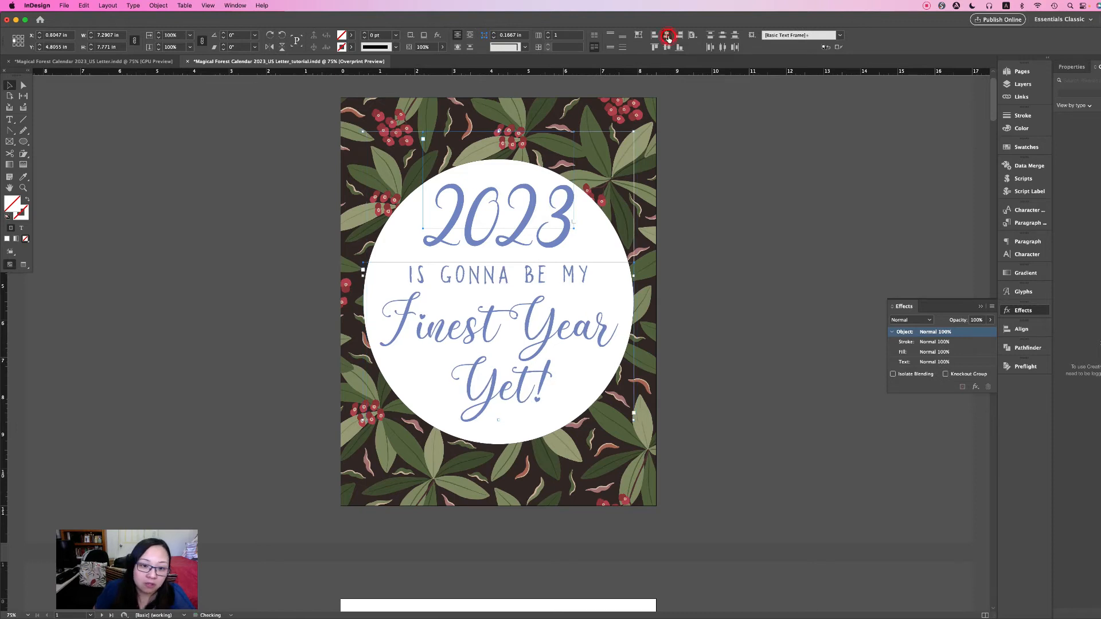
click(724, 233)
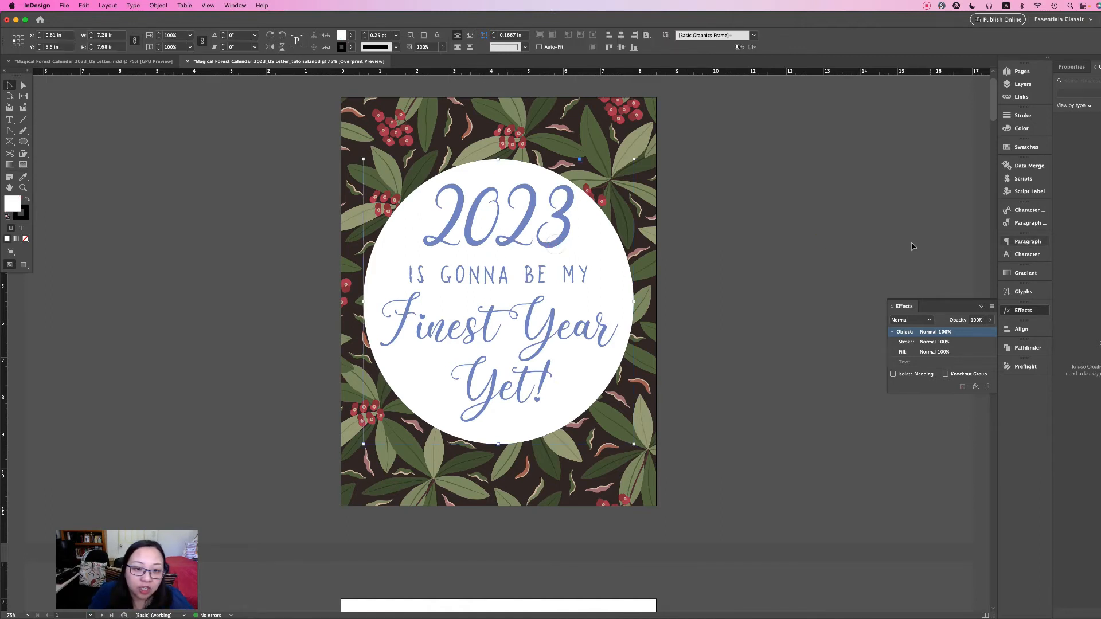
click(779, 163)
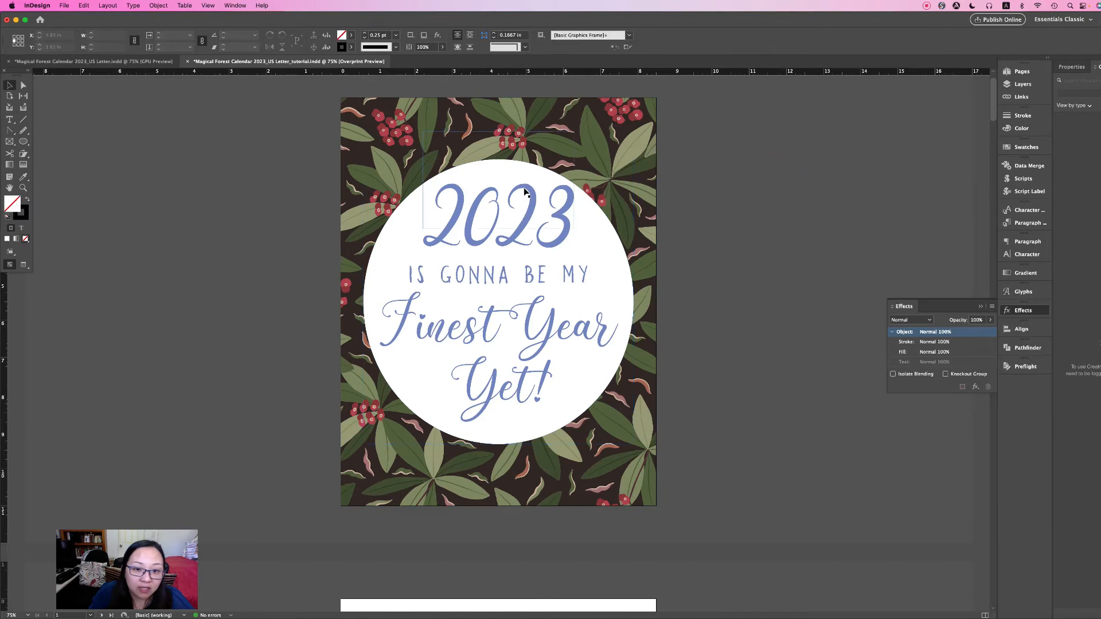
Try to color "2023" with the berry red sampled from the background artwork using the Eyedropper
double_click(524, 191)
key(super+a)
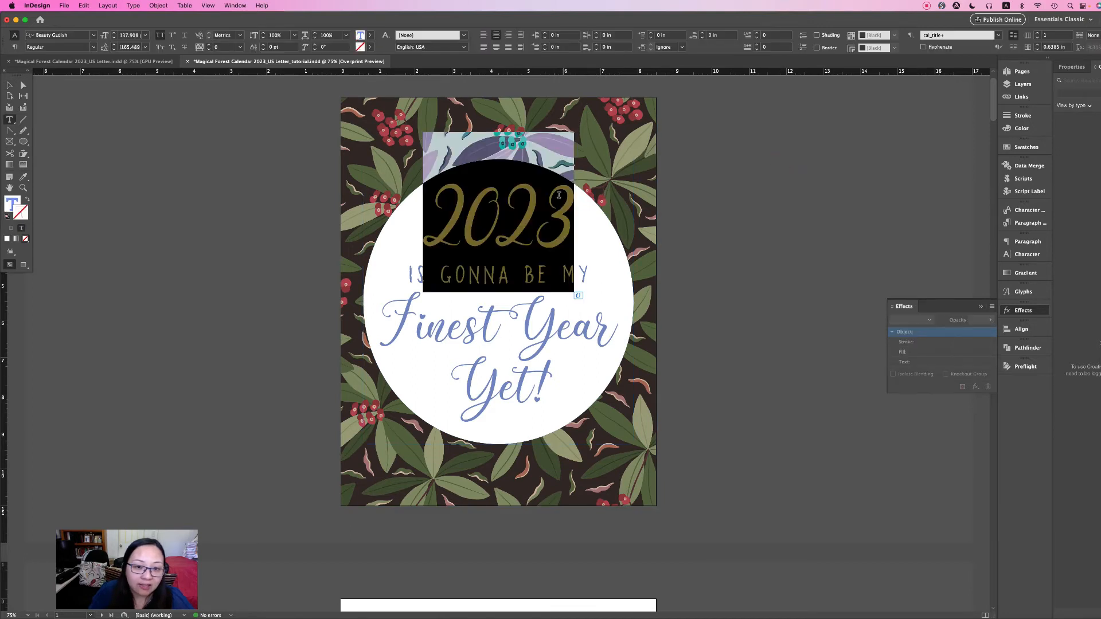
click(26, 180)
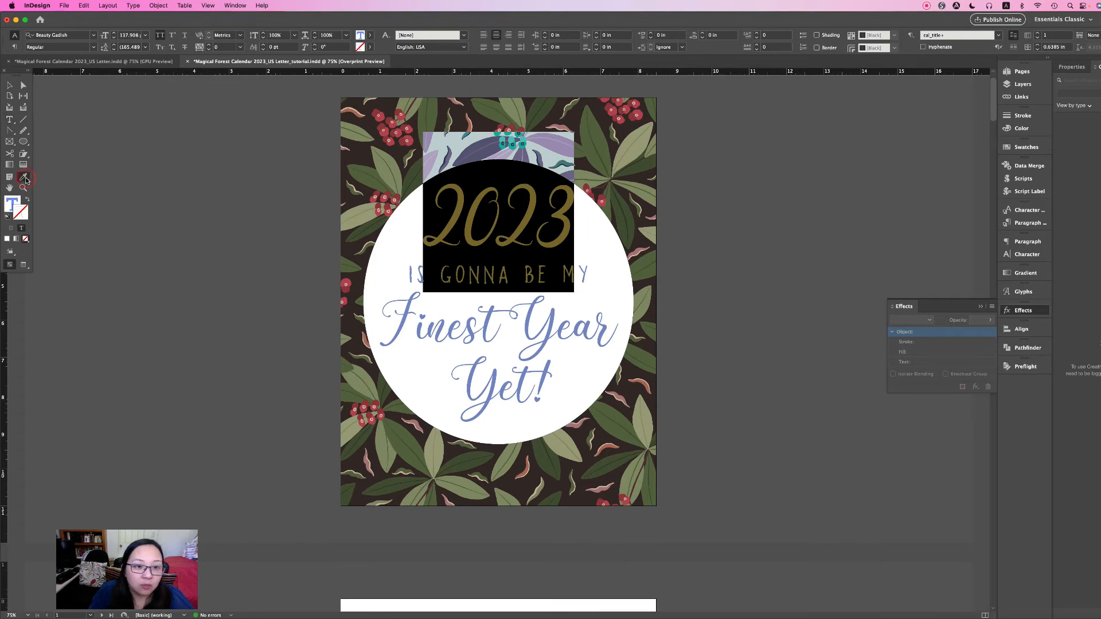
click(633, 104)
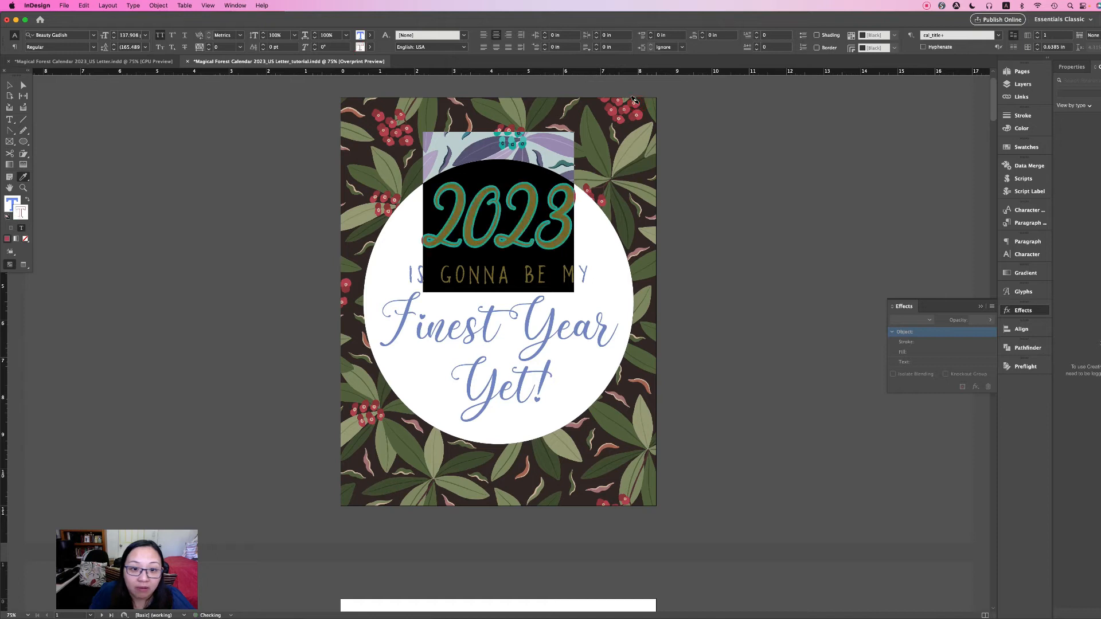
click(25, 241)
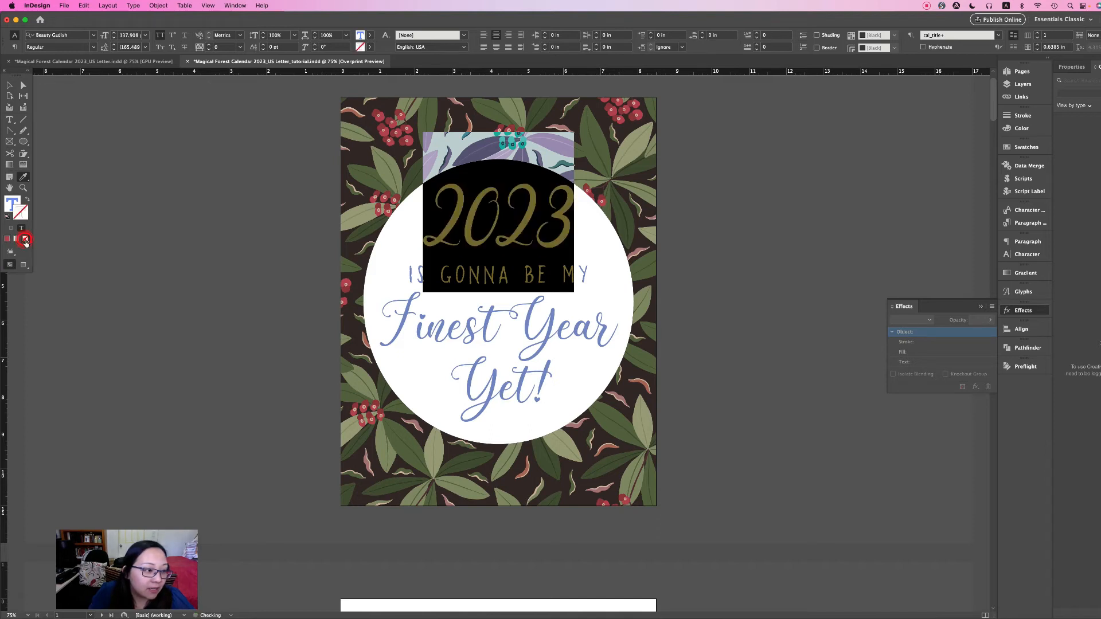
click(13, 200)
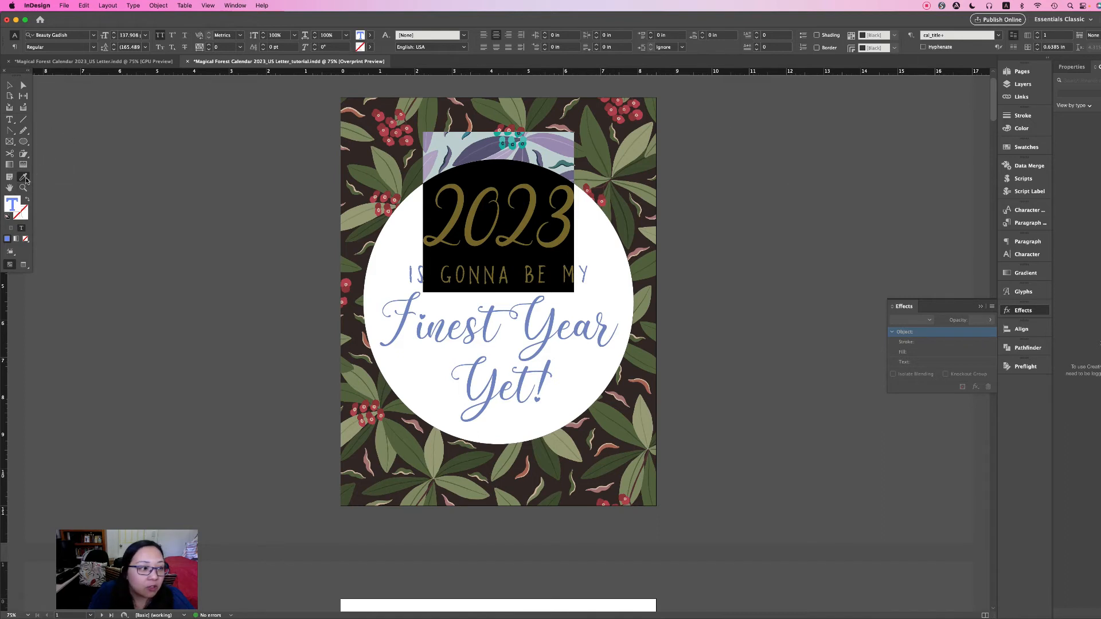
key(Escape)
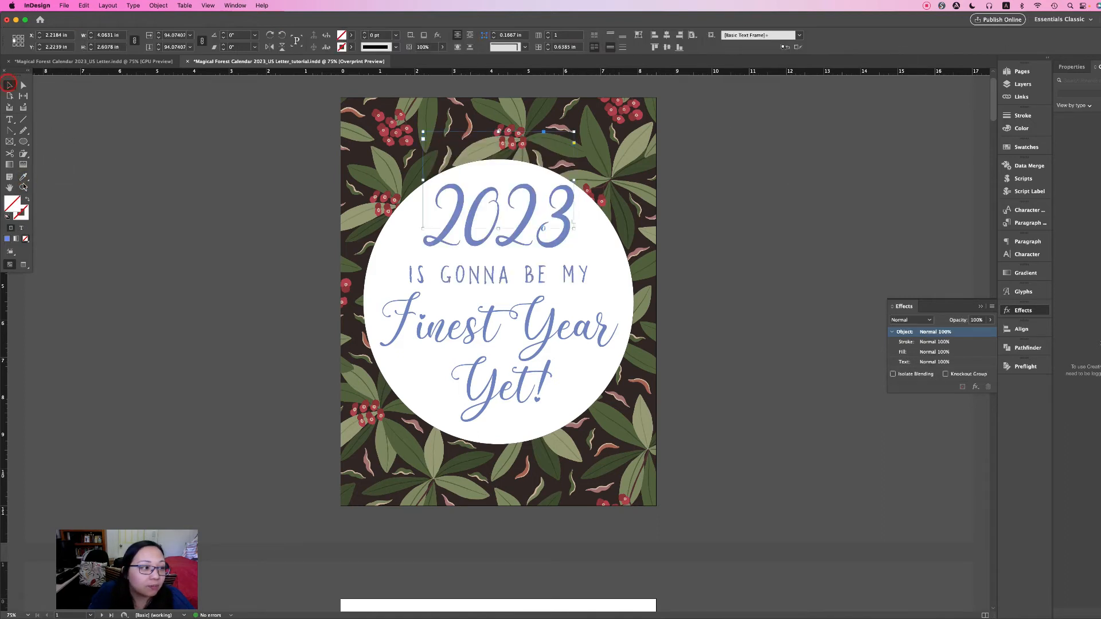
click(10, 85)
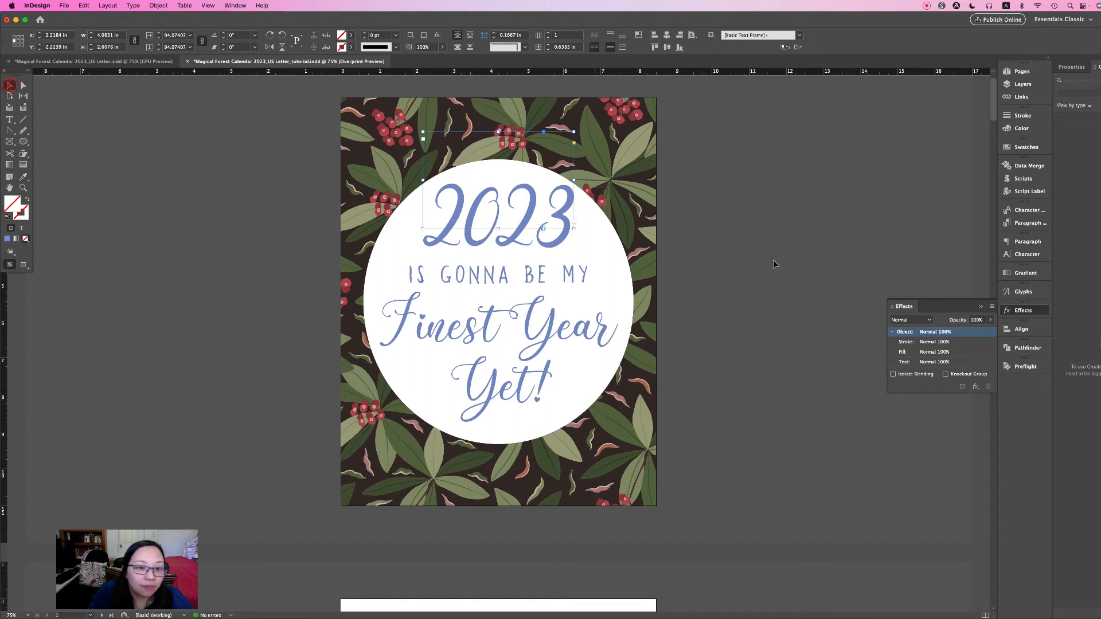
Color the "2023" text with the berry red sampled from the background artwork using the Eyedropper
double_click(567, 215)
drag(570, 213, 424, 207)
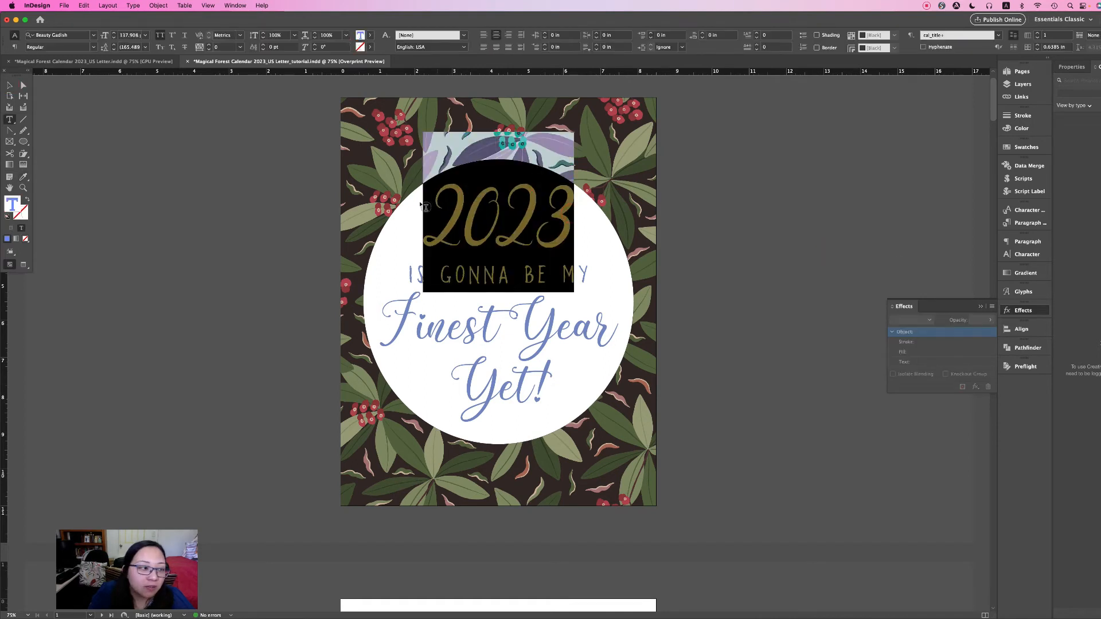
click(22, 178)
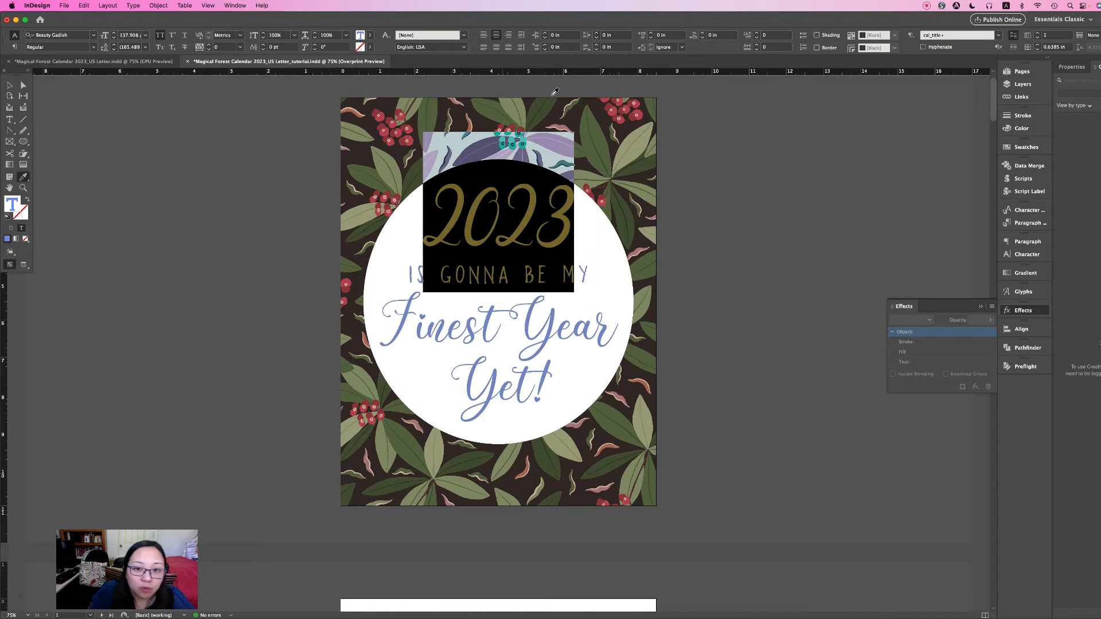
click(635, 100)
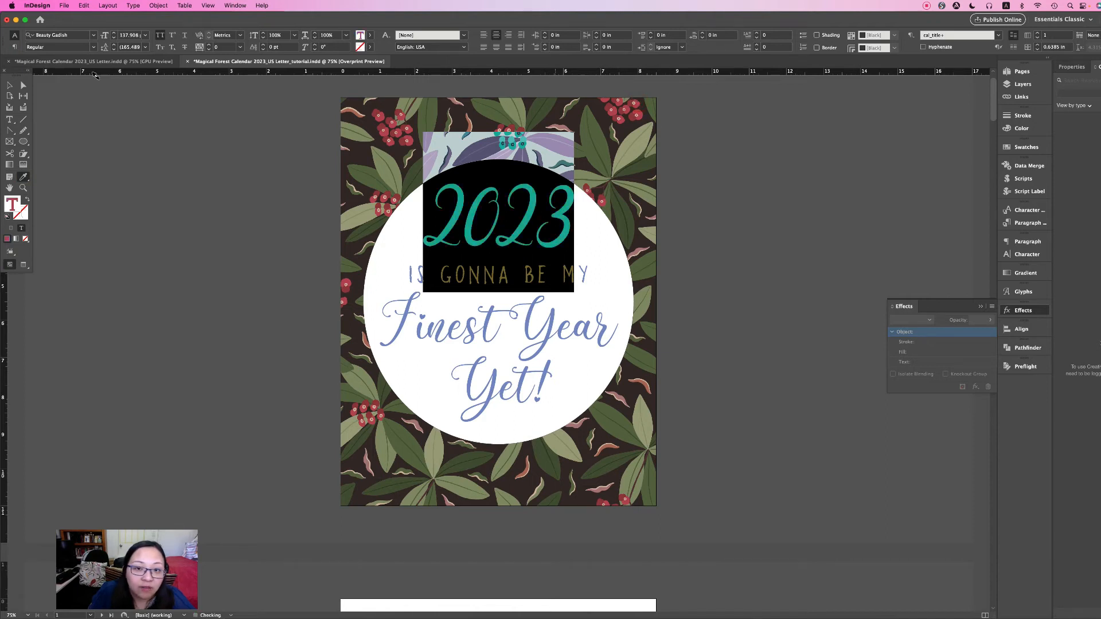
click(10, 85)
click(165, 154)
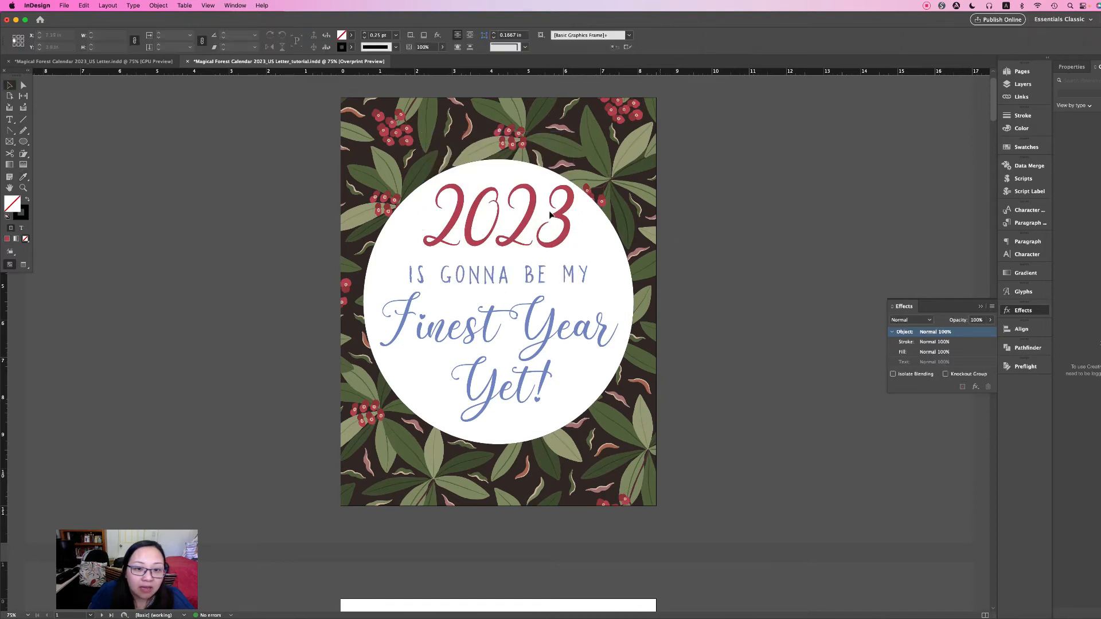
Compare with the finished calendar's cover and color "is gonna be my" with the near-black sampled from the artwork's background
click(488, 274)
click(112, 62)
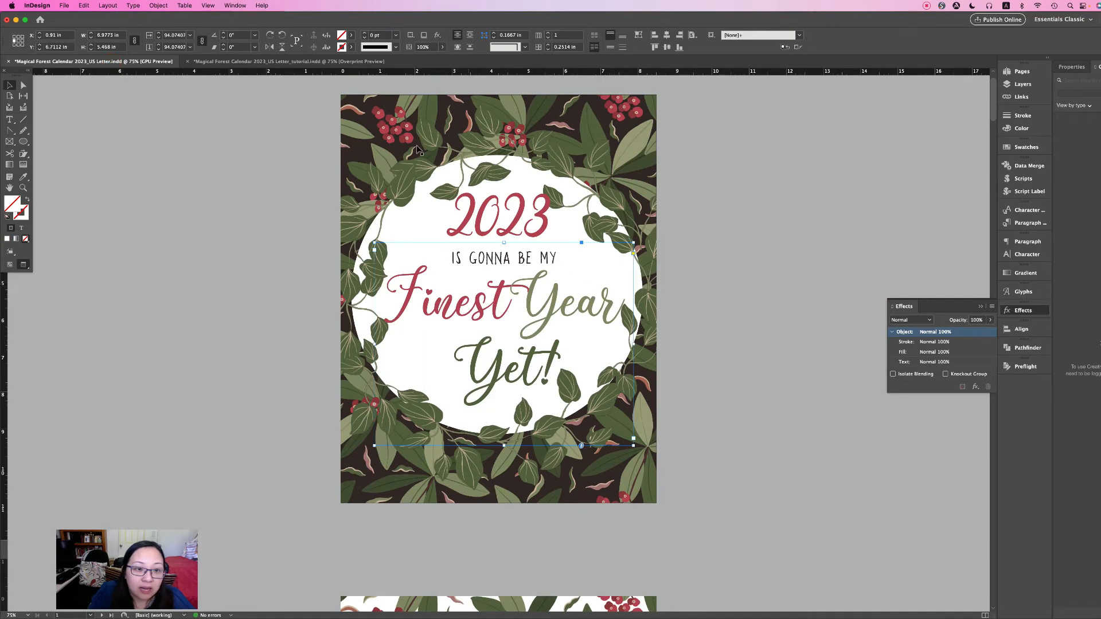
click(299, 61)
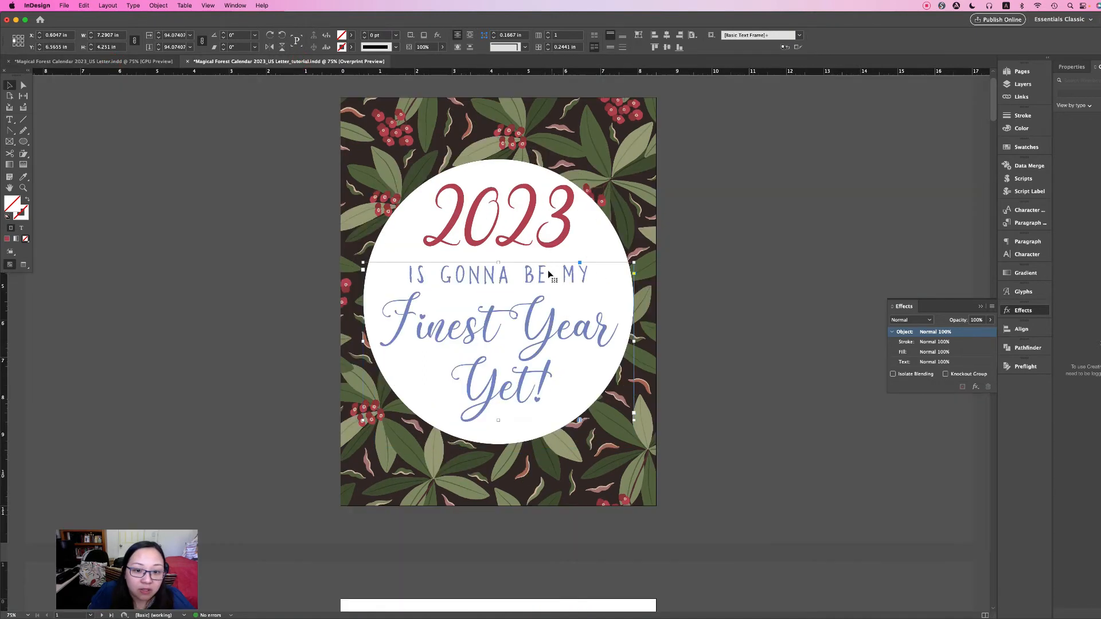
double_click(540, 281)
drag(593, 274, 404, 272)
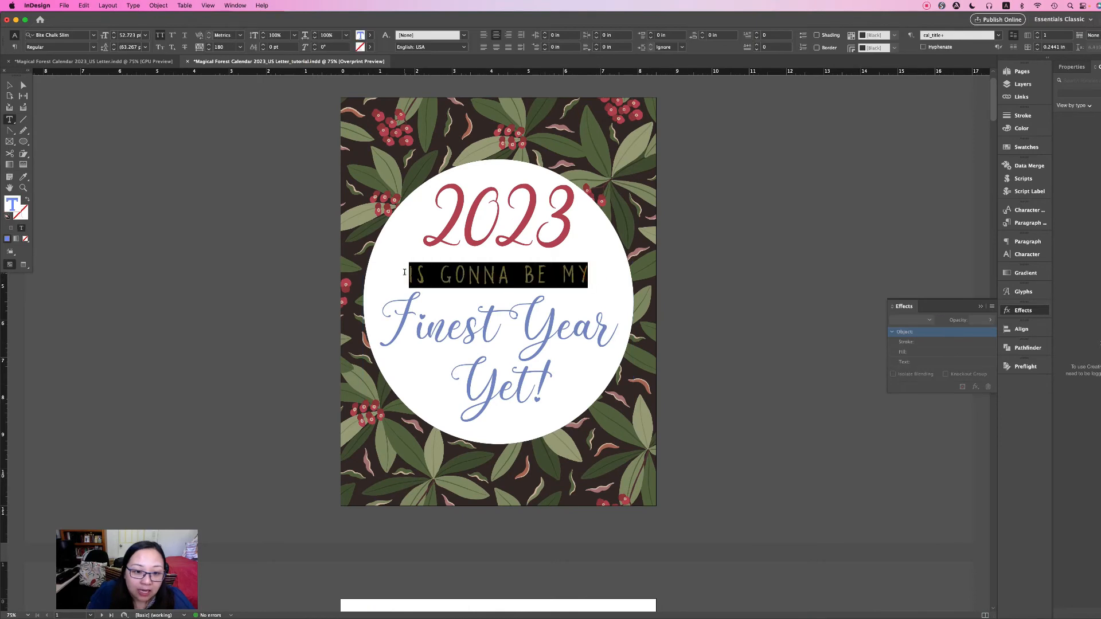
click(23, 179)
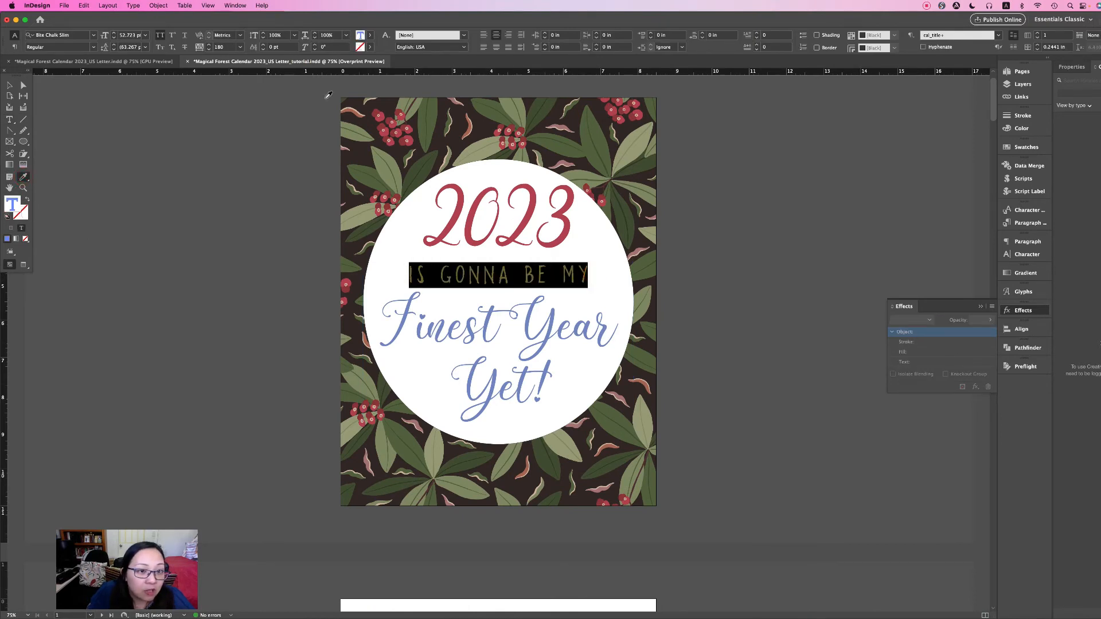
click(388, 99)
click(9, 84)
click(191, 104)
Color the word "Finest" with the berry red sampled from the background artwork
double_click(455, 337)
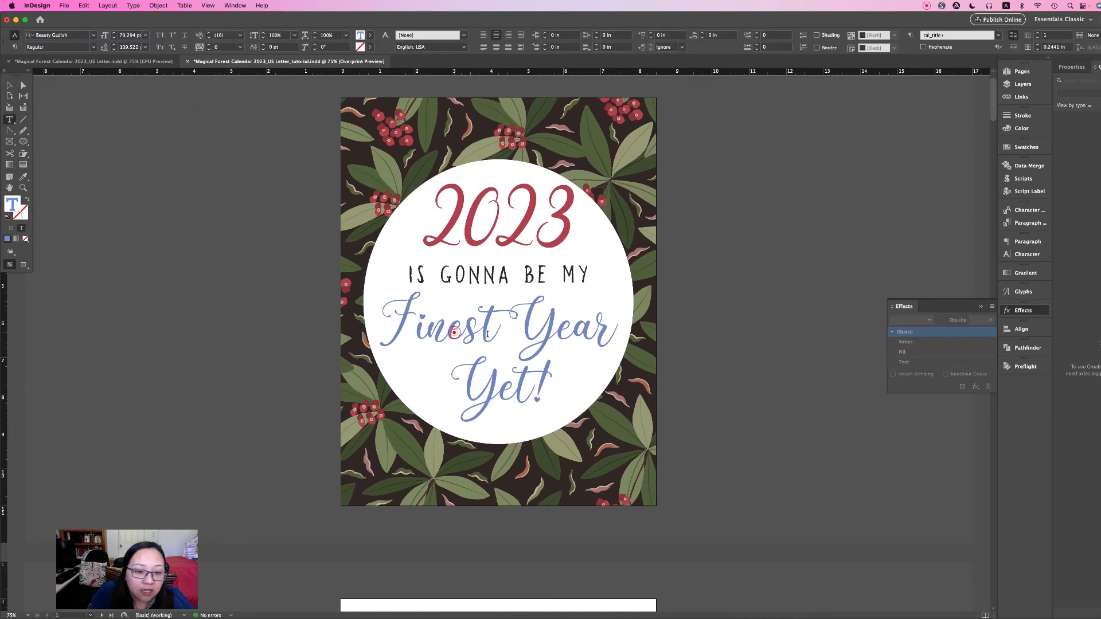
drag(500, 324, 367, 323)
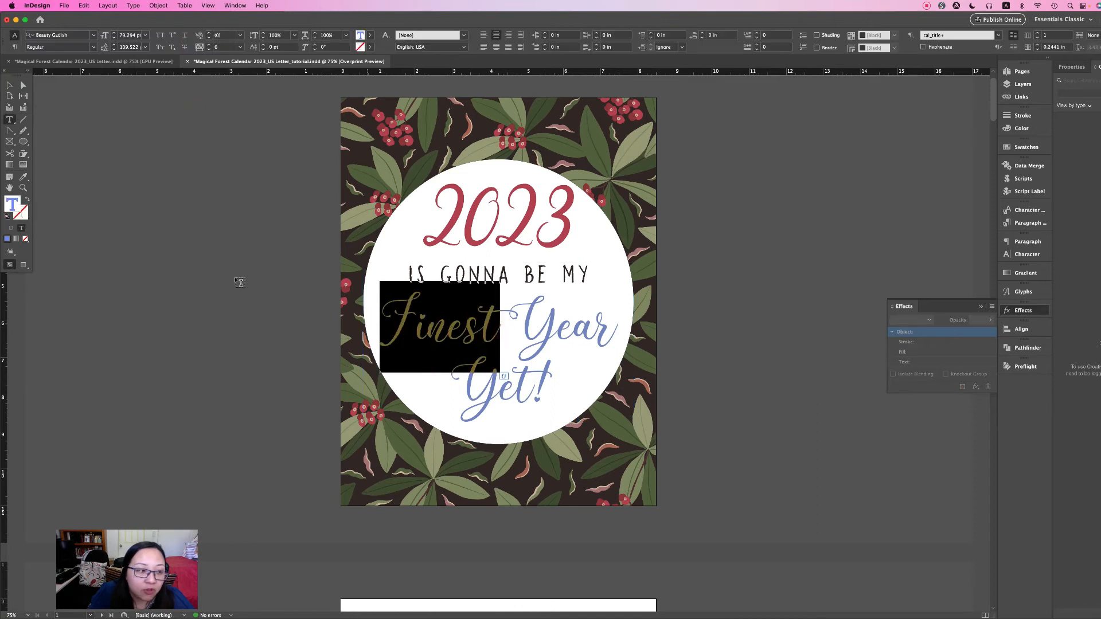
click(25, 178)
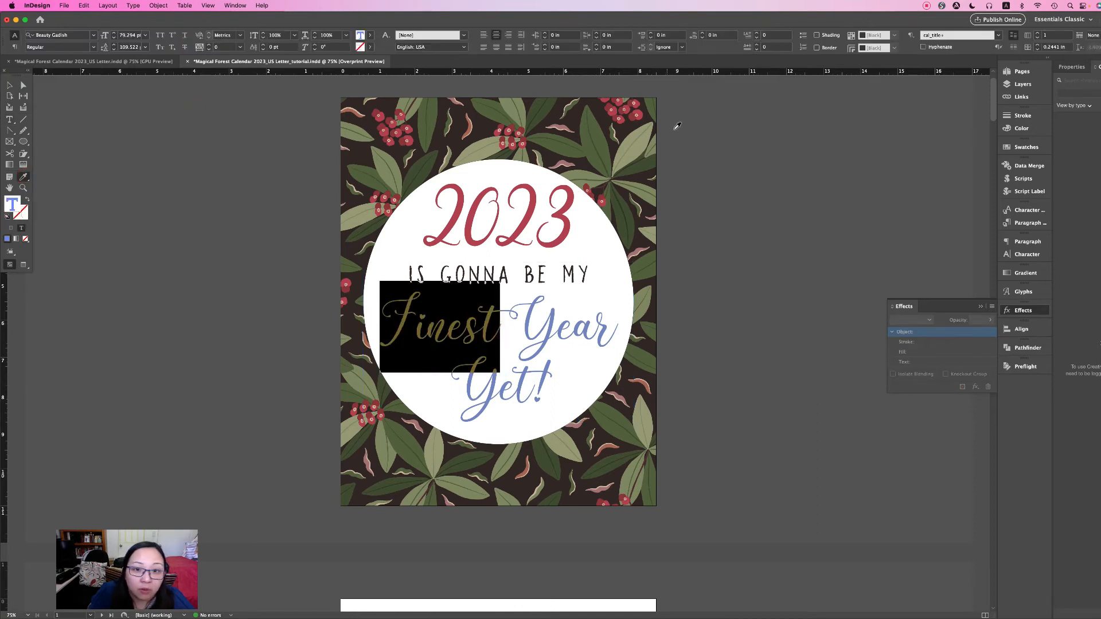
click(639, 103)
click(10, 86)
click(225, 249)
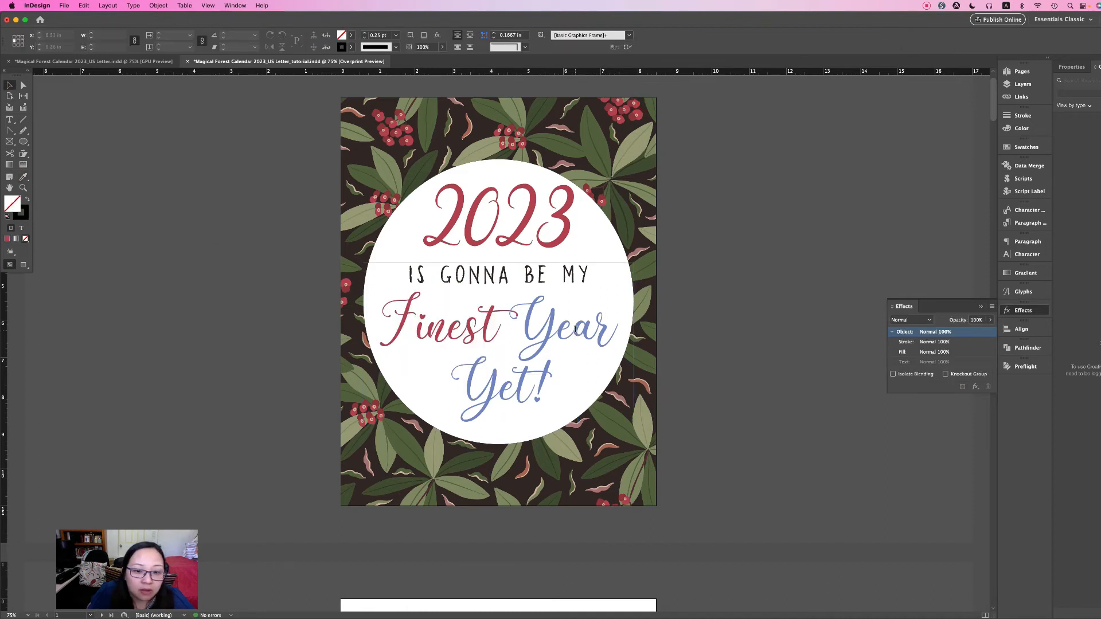
Compare with the finished cover and try coloring "Year" with a green sampled from a leaf below the white ellipse
double_click(611, 342)
double_click(611, 342)
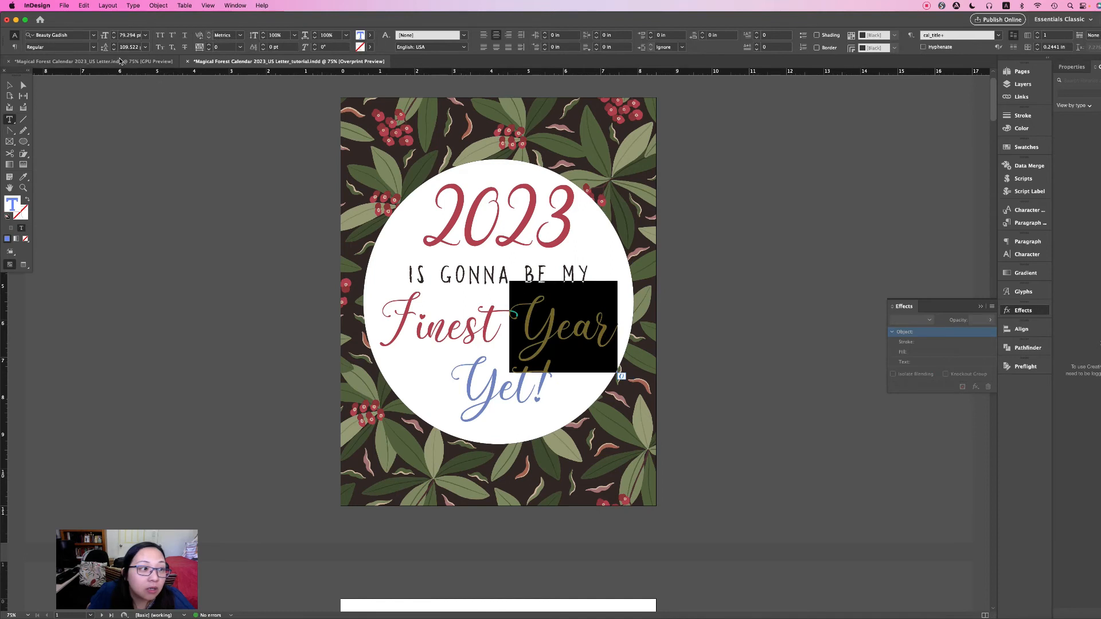
click(120, 62)
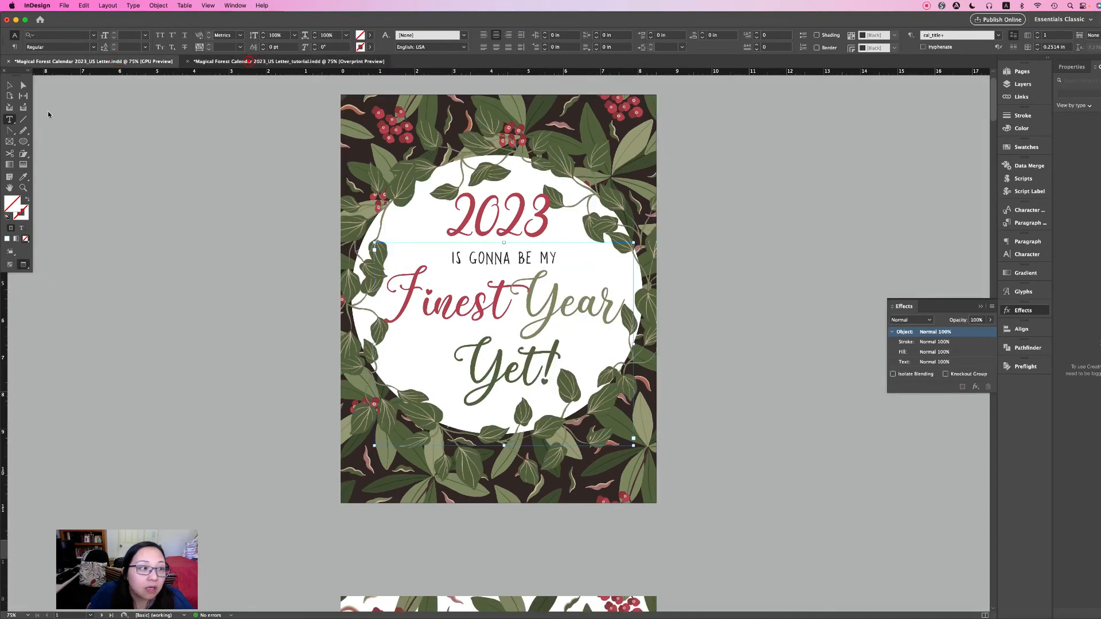
click(250, 62)
click(25, 177)
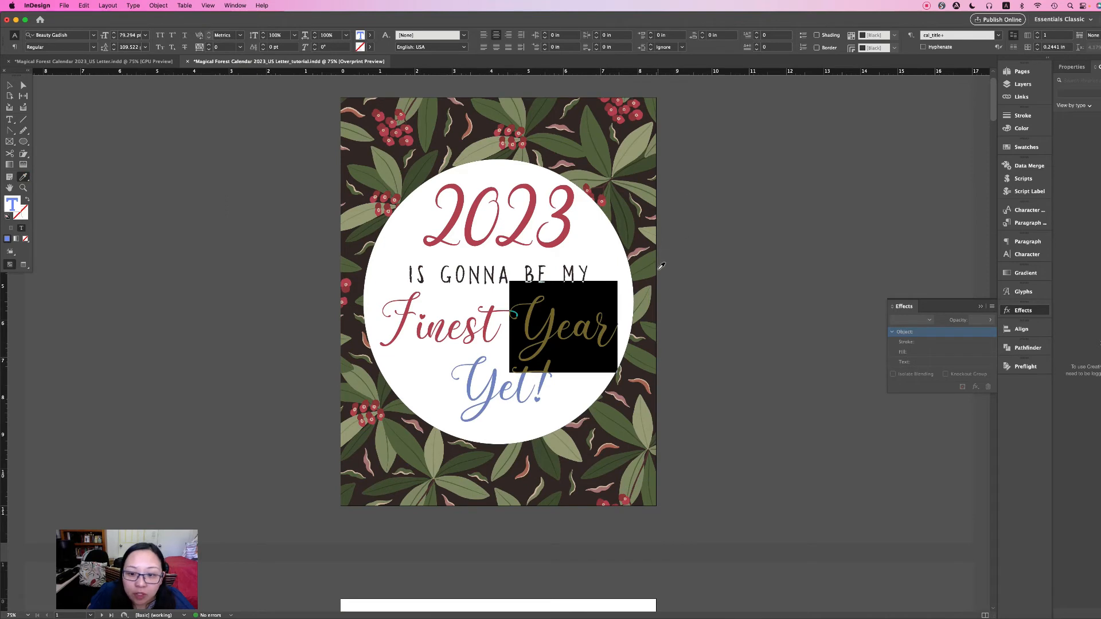
click(403, 448)
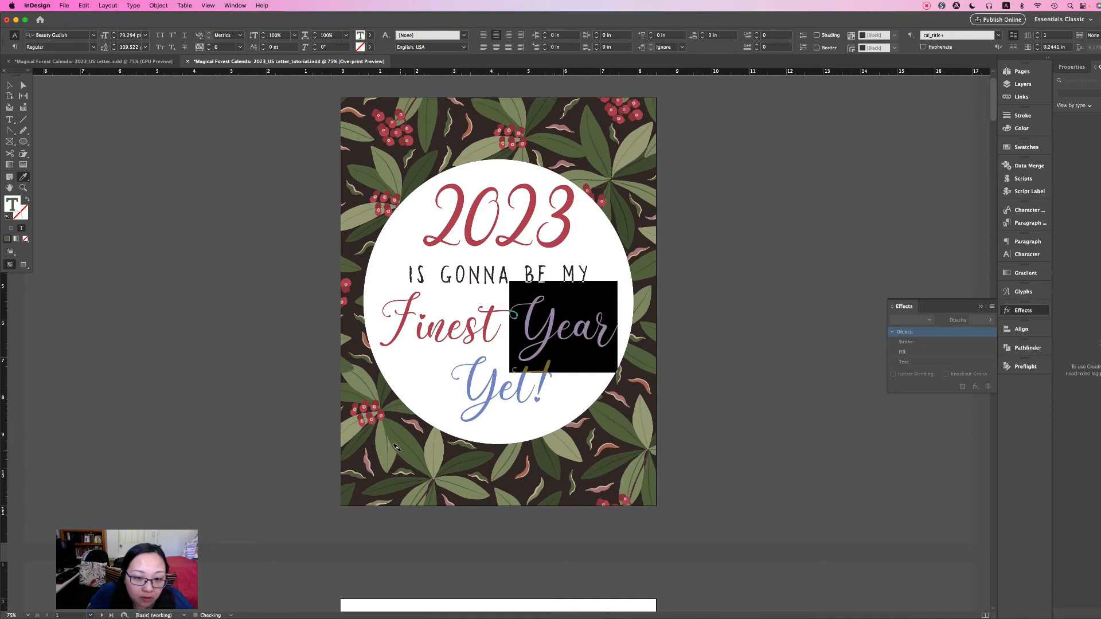
click(9, 86)
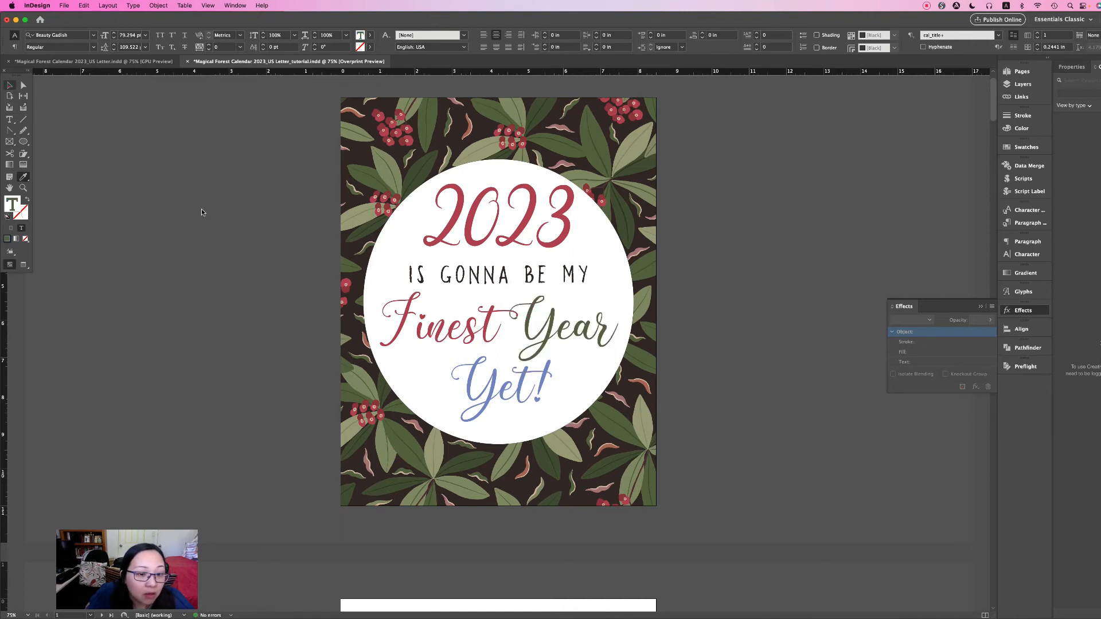
Color the word "Yet!" with the dark green sampled from a leaf in the background artwork
double_click(536, 384)
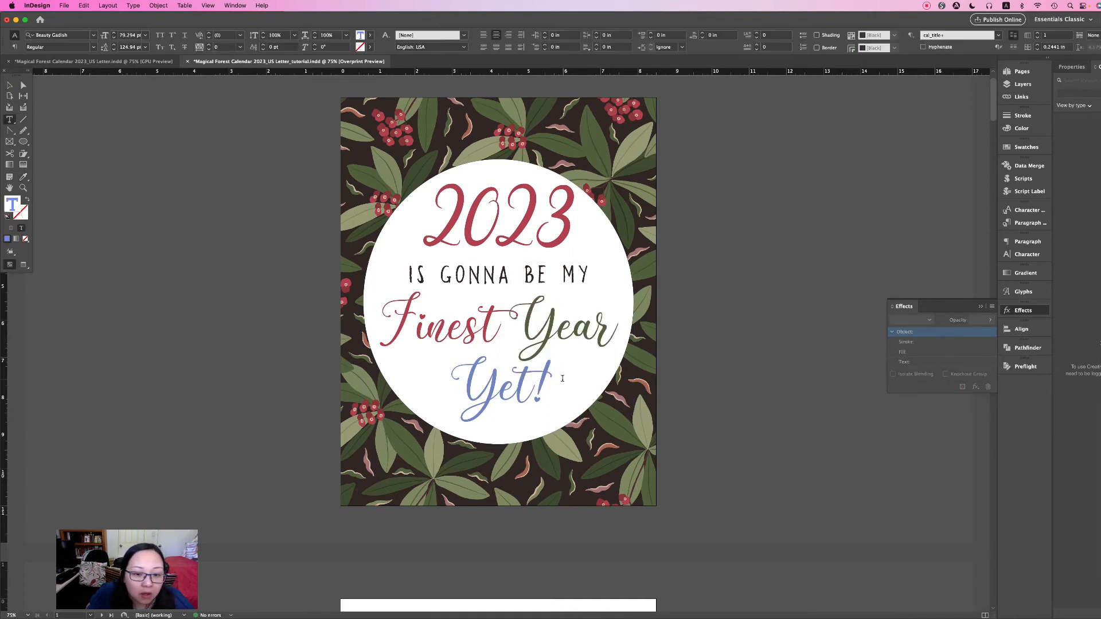
double_click(536, 384)
click(21, 179)
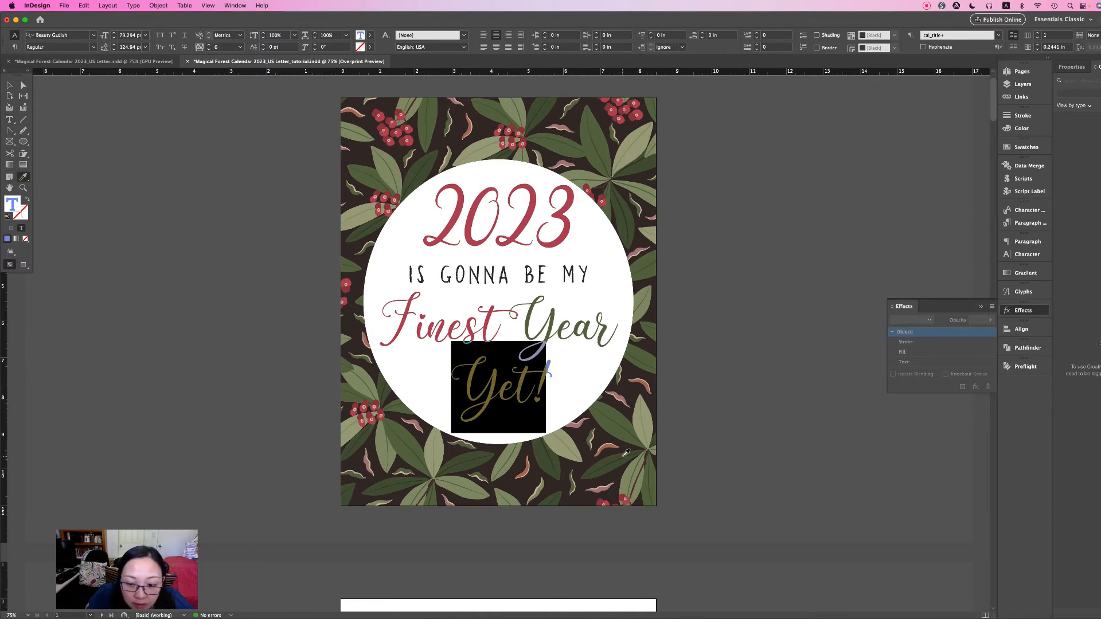
click(619, 453)
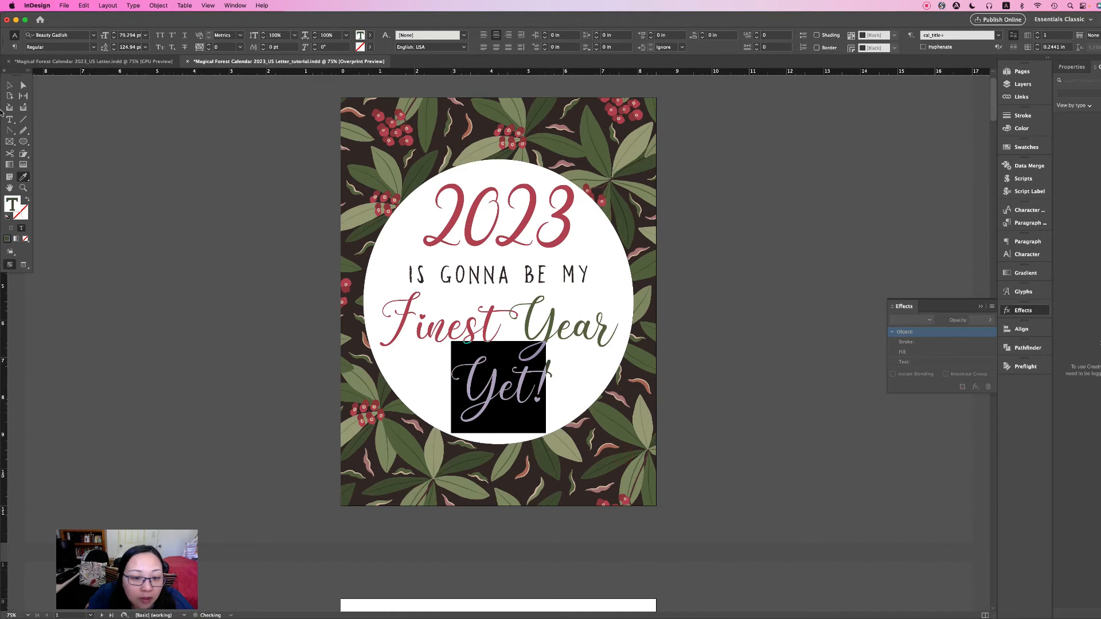
click(8, 84)
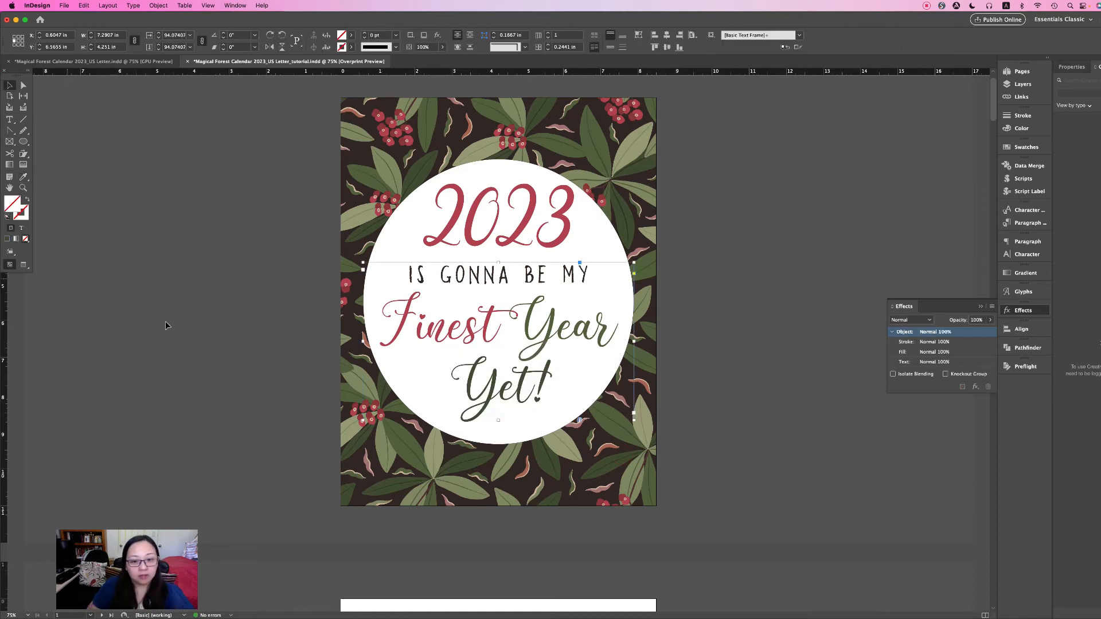
click(730, 305)
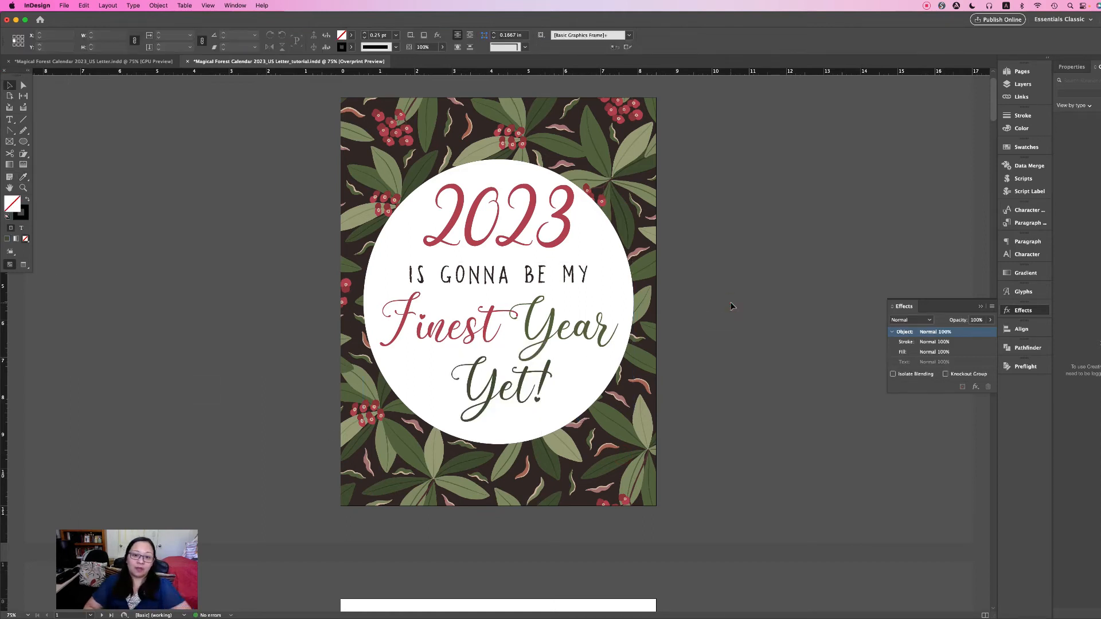
Recolor the word "Year" with the light green sampled from a pale leaf near the page's upper edge
scroll(601, 332, down, 1)
scroll(602, 333, down, 1)
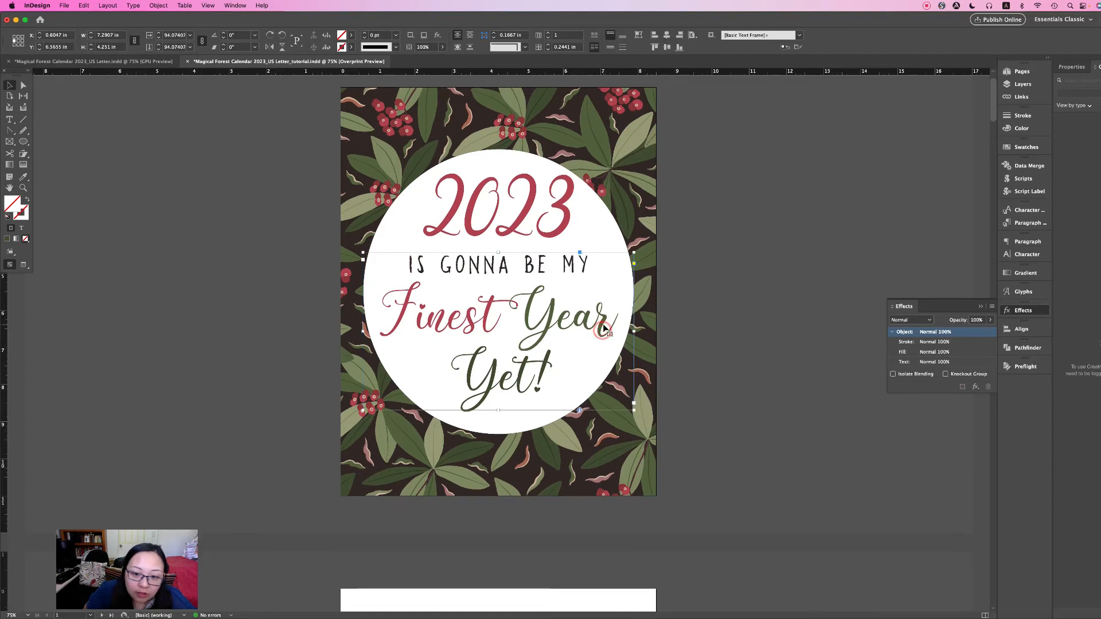
double_click(617, 321)
drag(619, 321, 510, 309)
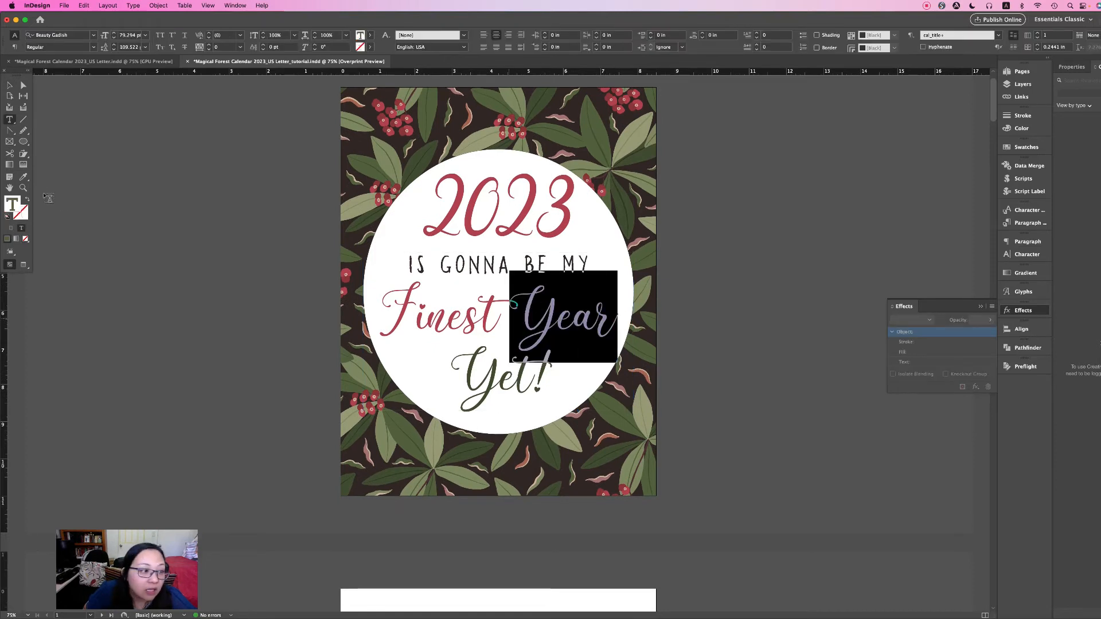
click(24, 178)
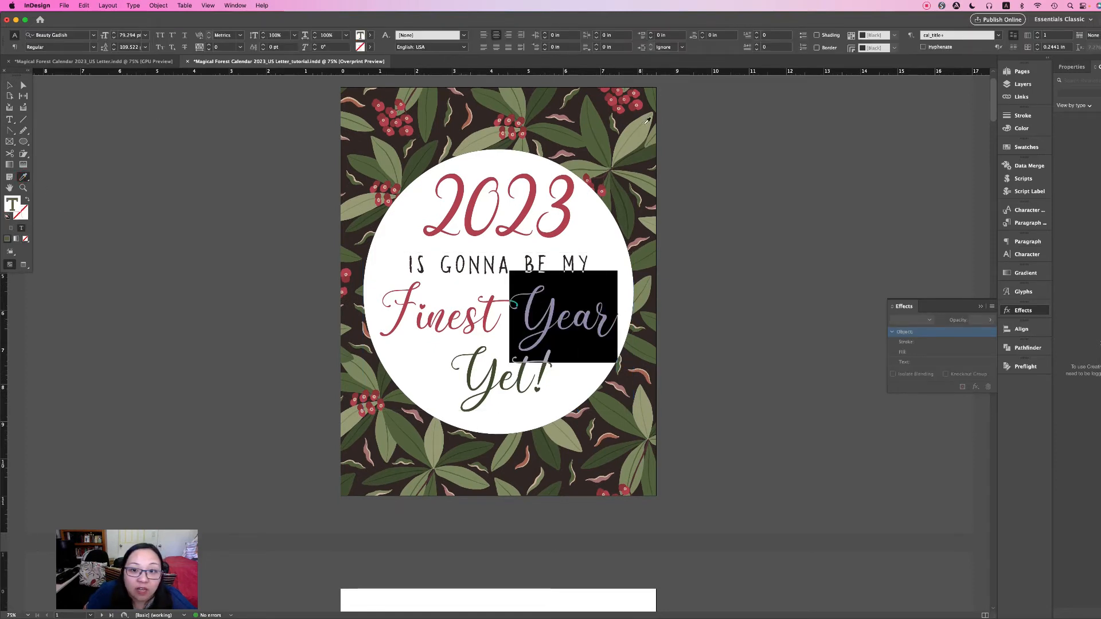
click(639, 117)
click(10, 85)
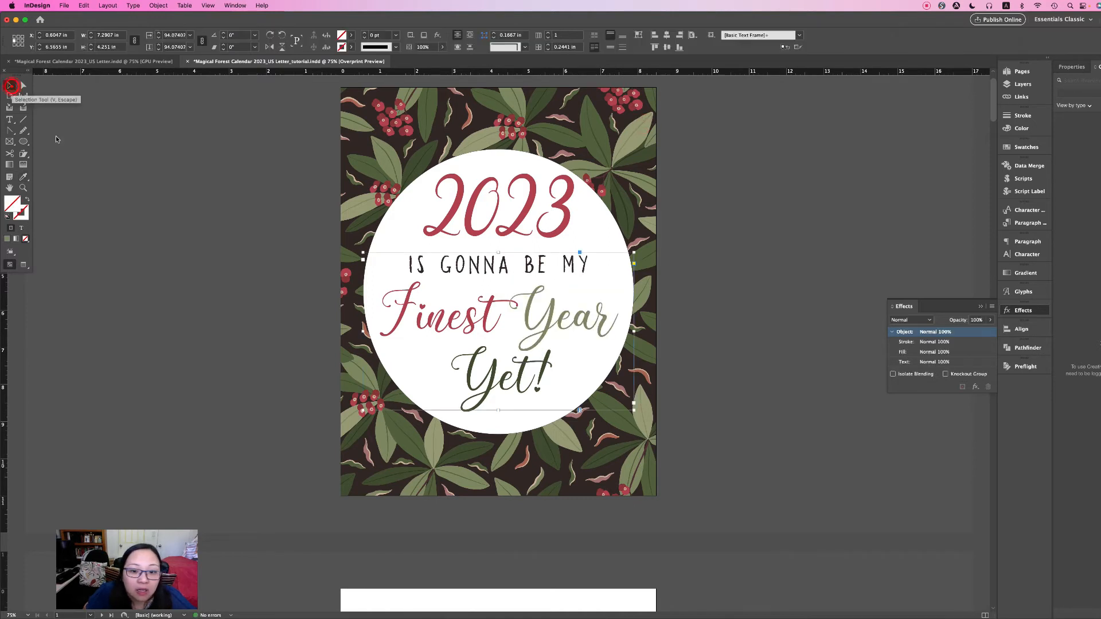
click(688, 336)
click(739, 339)
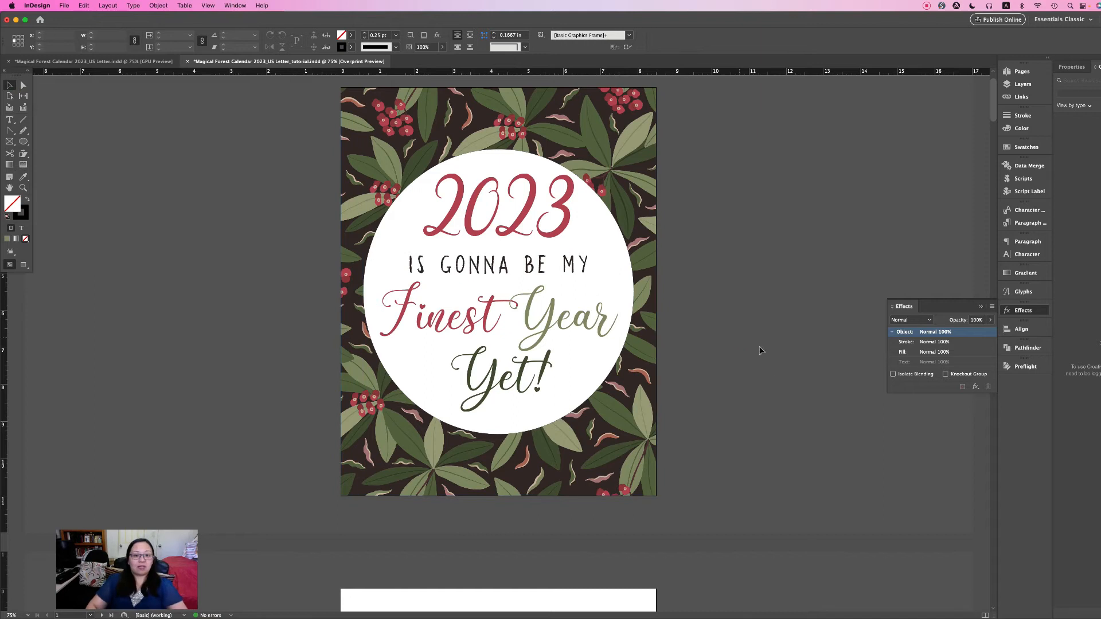
Apply a 0.5 pt stroke to the "Finest Year Yet!" text
double_click(543, 311)
drag(393, 304, 591, 352)
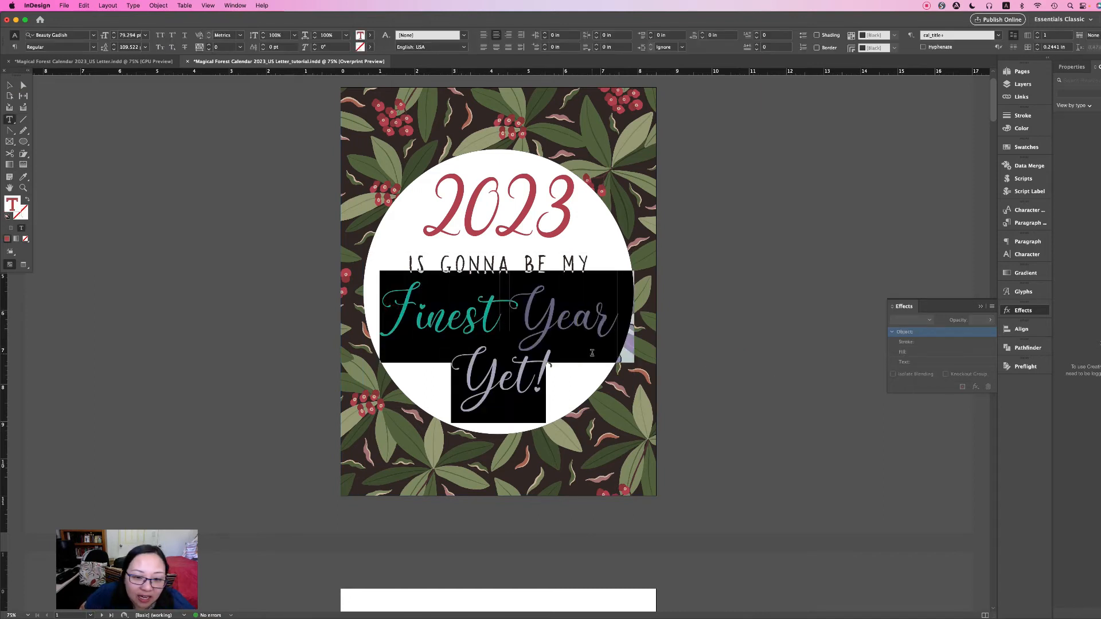
click(451, 314)
drag(381, 309, 629, 344)
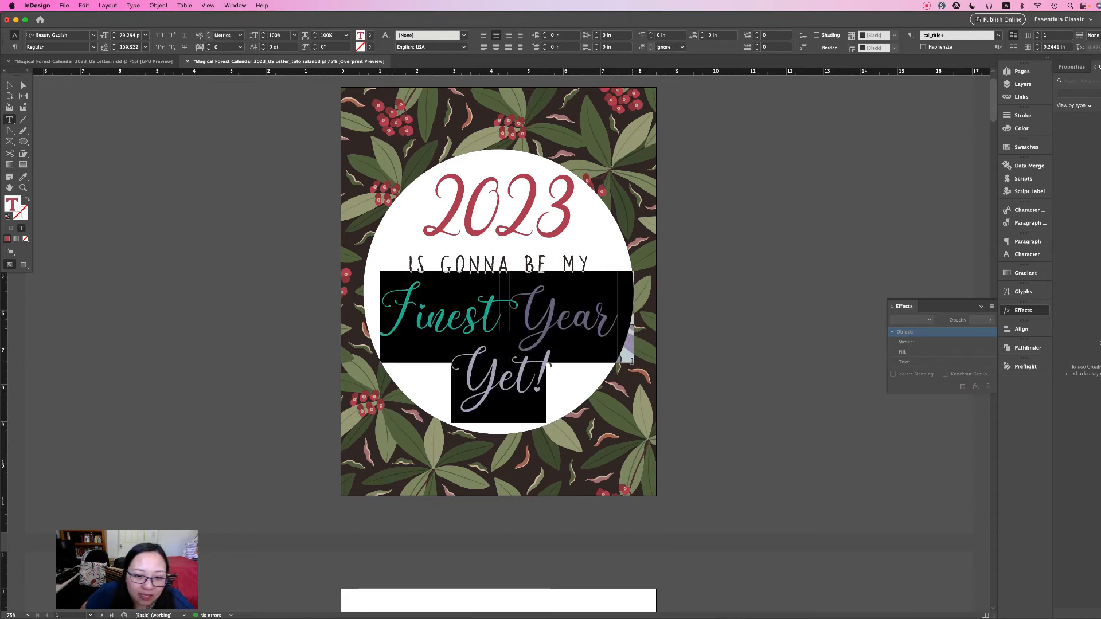
click(21, 215)
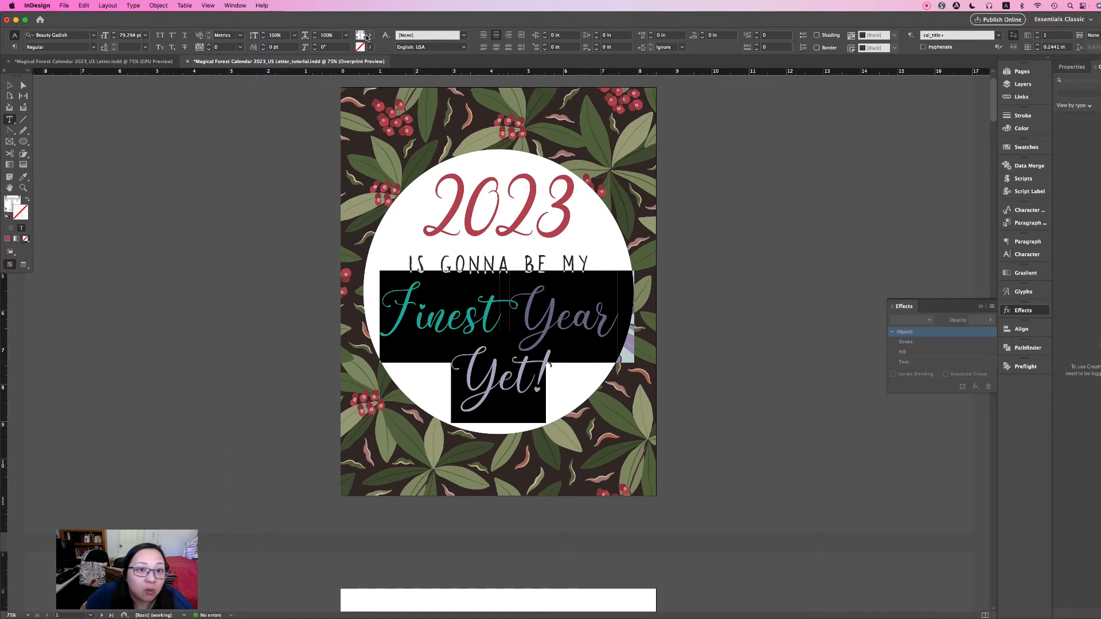
click(1023, 115)
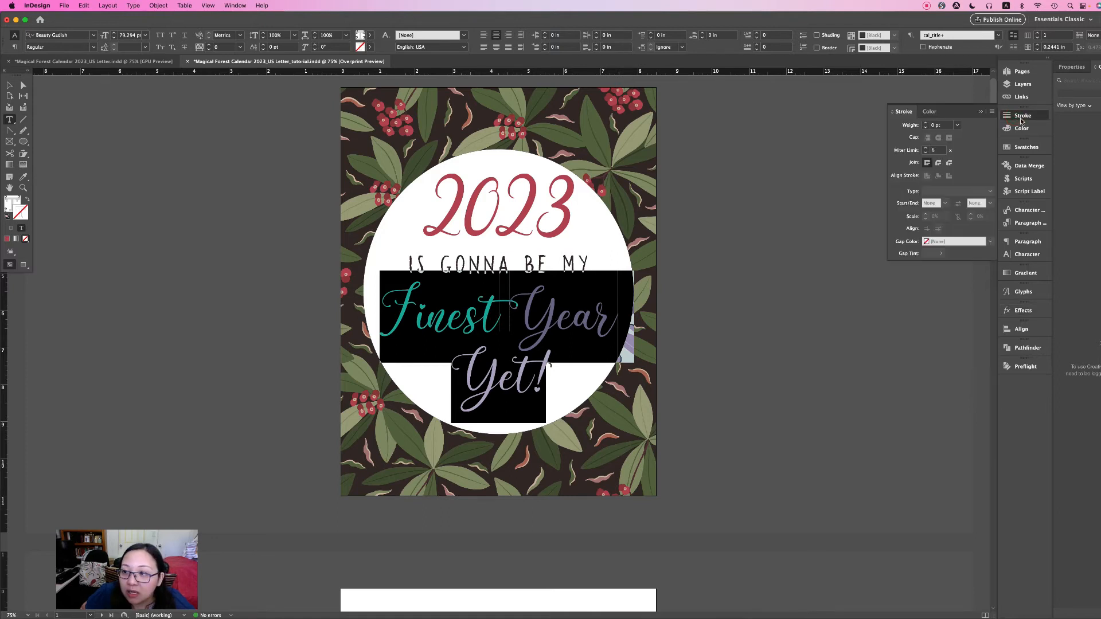
click(958, 126)
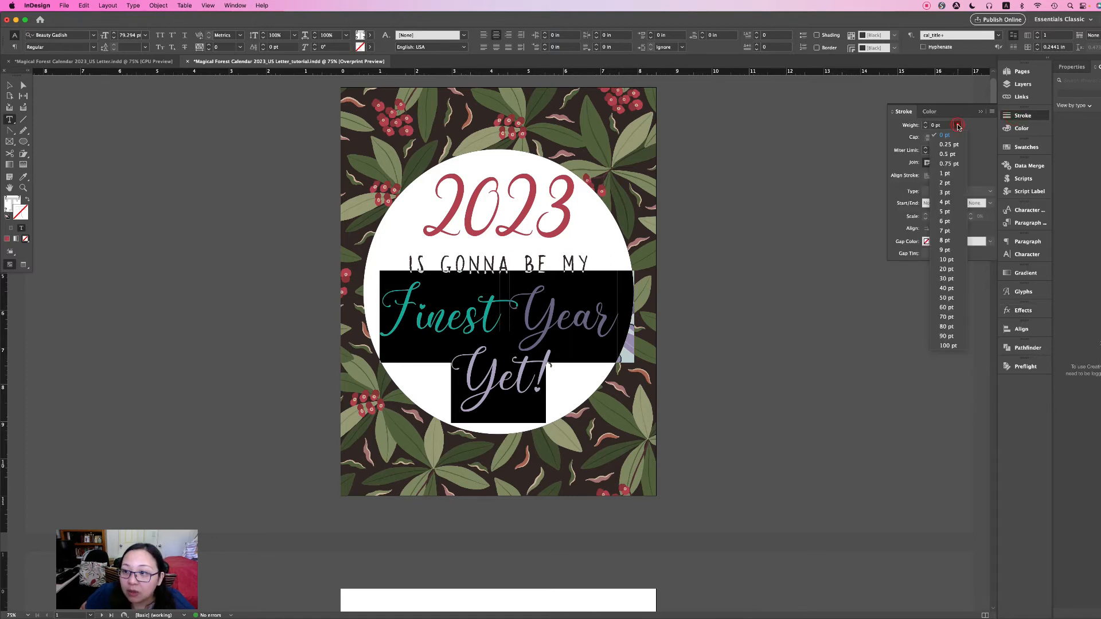
click(947, 154)
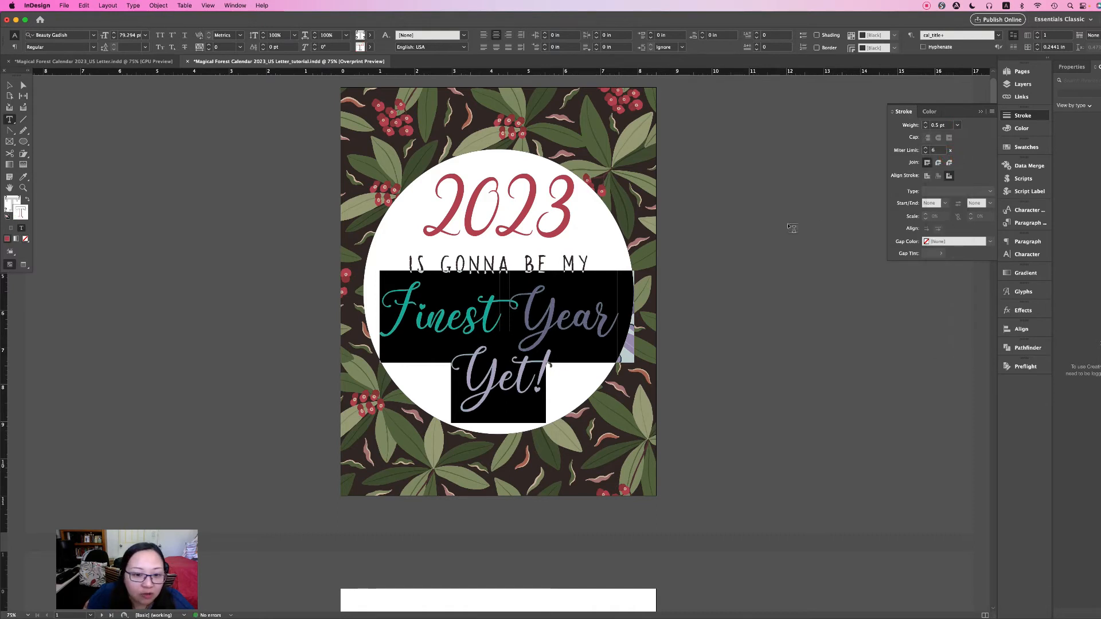
Save the red of the word "Finest" as a new swatch and place it directly below the [Black] swatch
click(482, 310)
drag(508, 310, 361, 314)
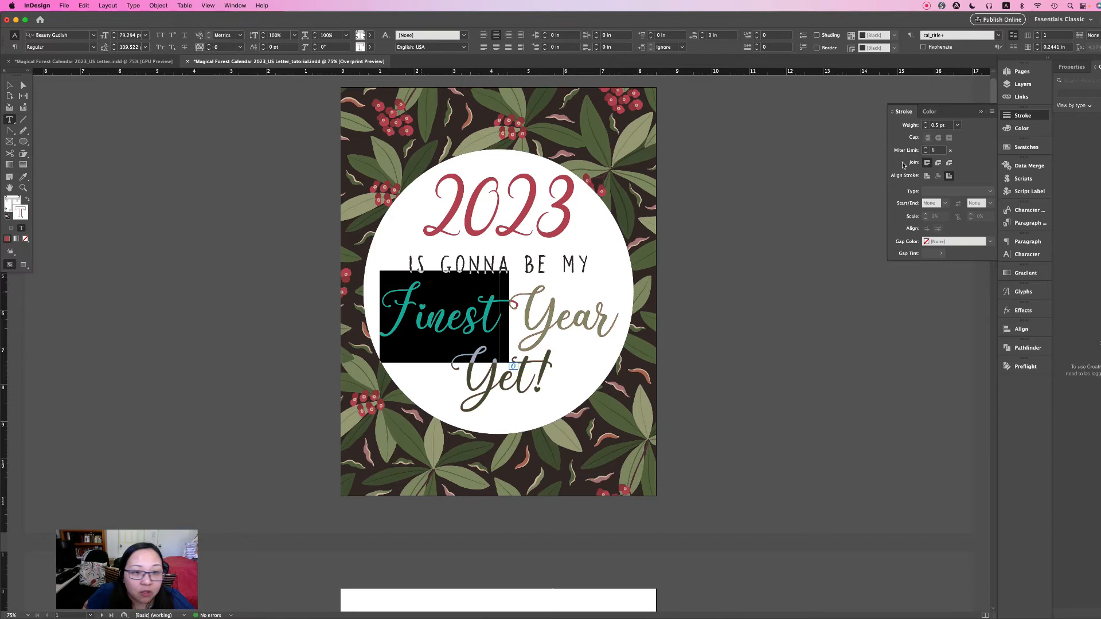
click(1025, 148)
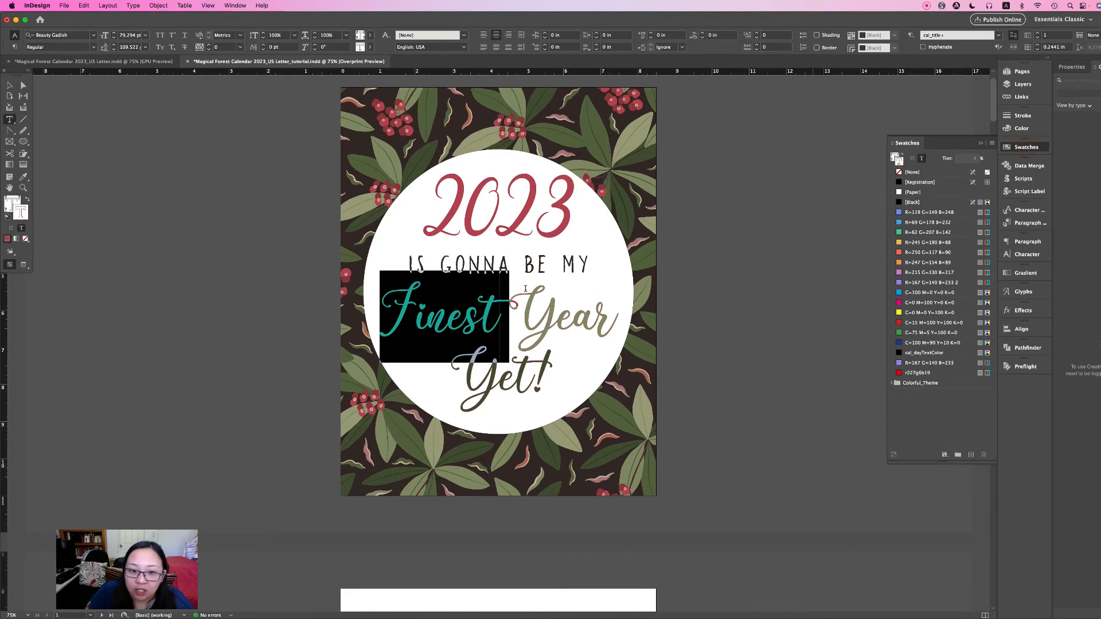
drag(525, 289, 501, 313)
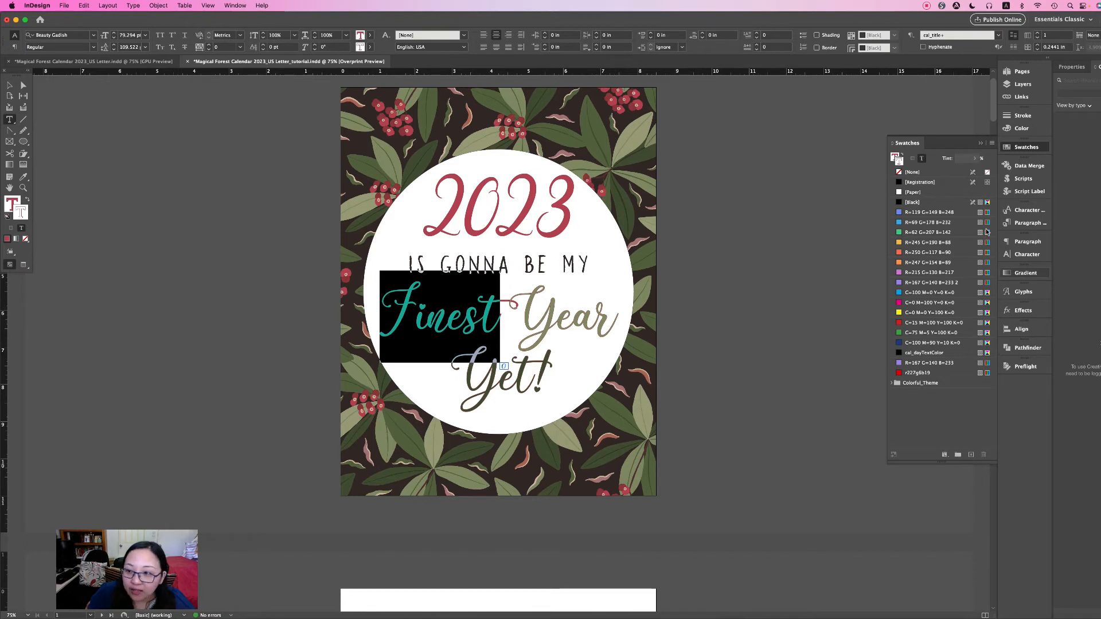
click(971, 454)
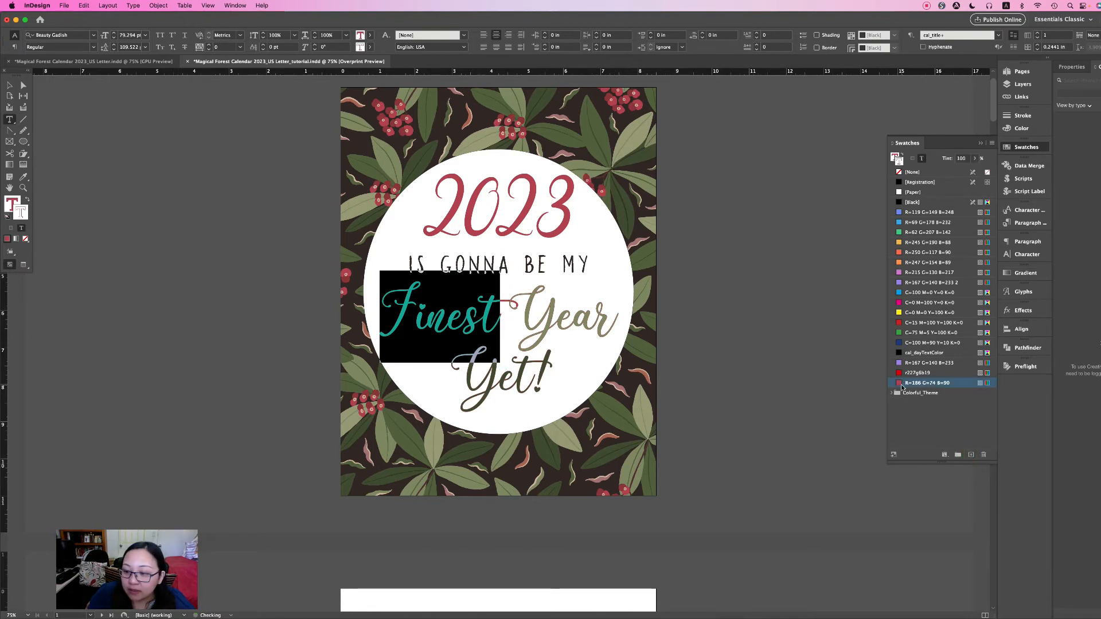
drag(907, 204, 908, 208)
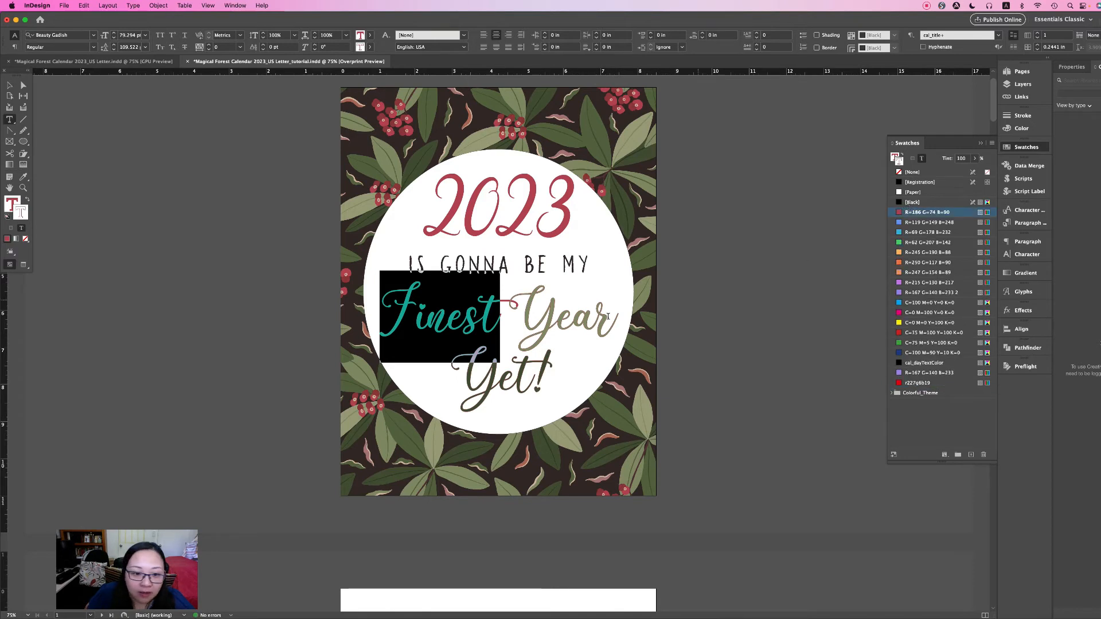
Save the light green of the word "Year" as a new swatch and place it directly below the new red swatch
drag(523, 312, 633, 319)
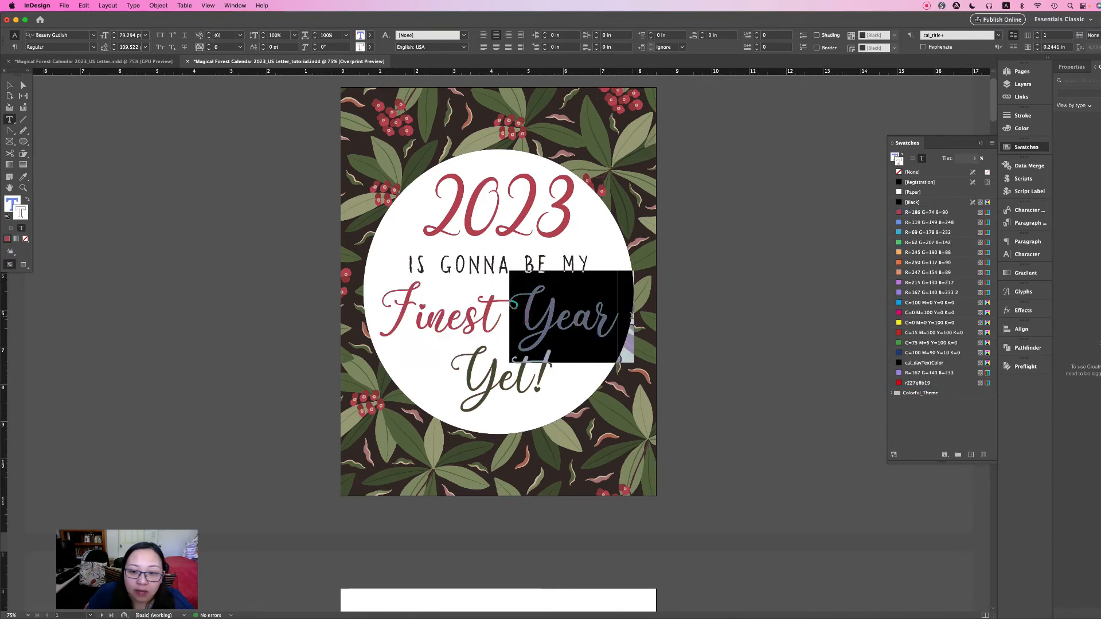
click(899, 159)
click(895, 159)
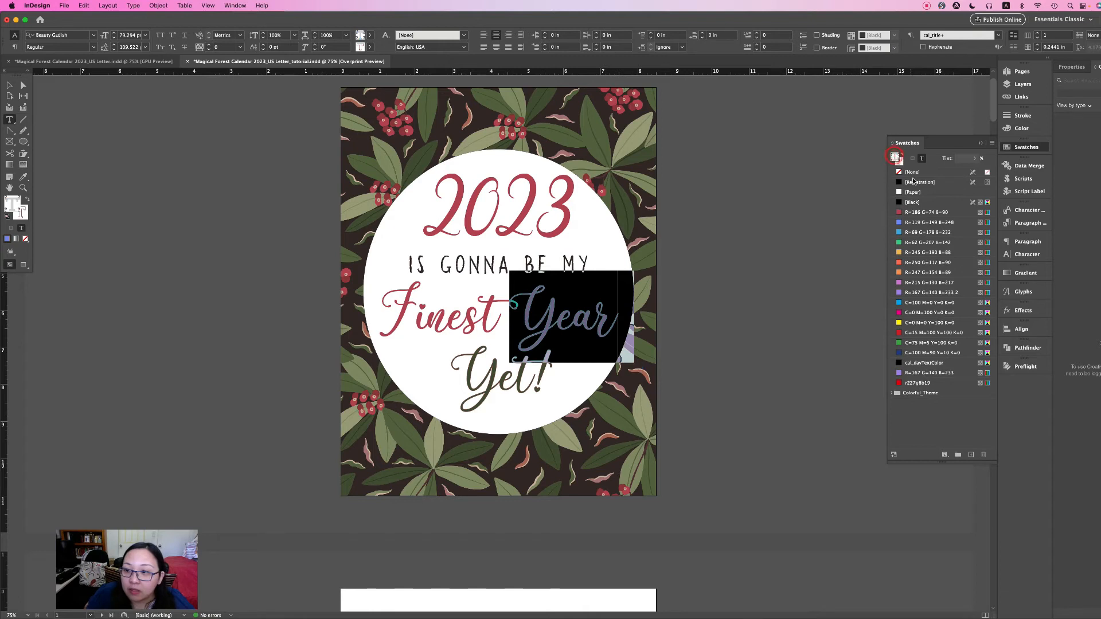
drag(613, 318, 522, 315)
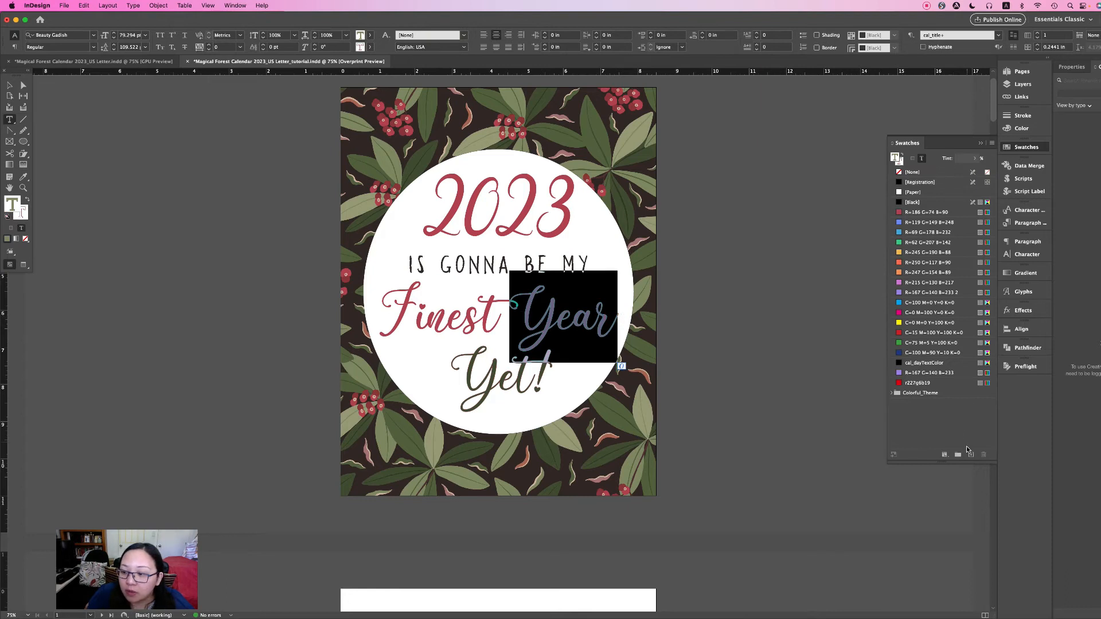
click(970, 454)
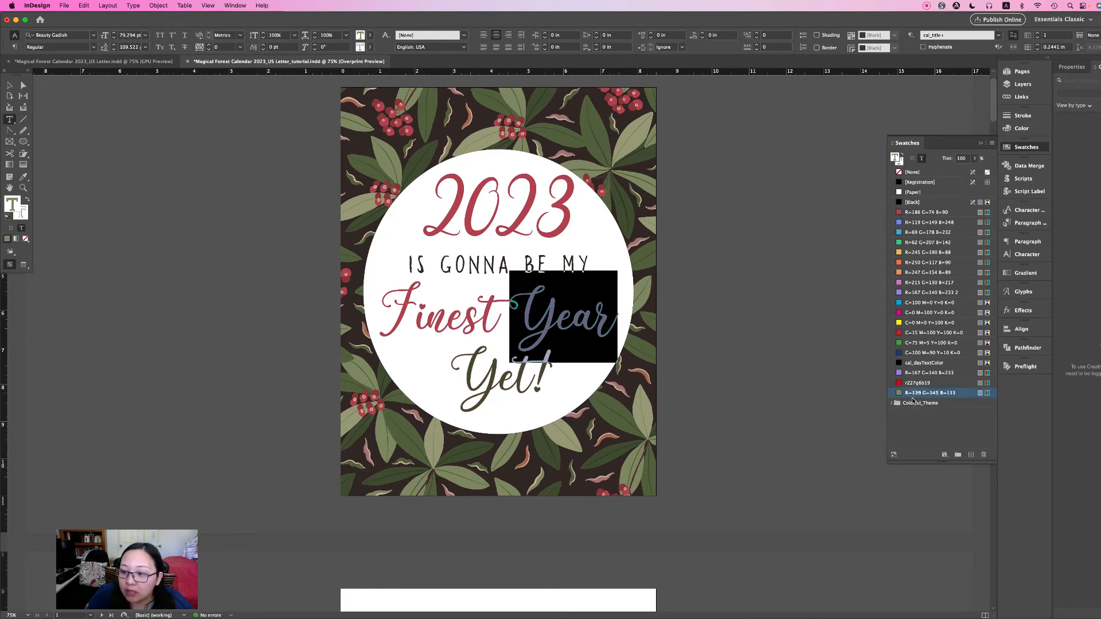
drag(906, 392, 917, 218)
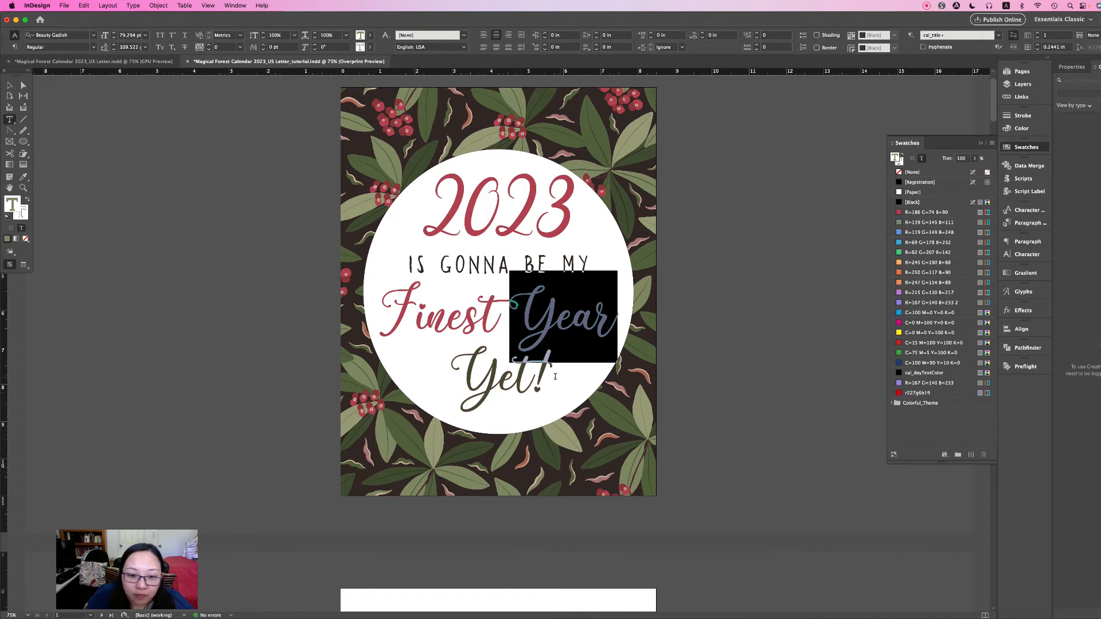
Save the dark green of "Yet!" as a new swatch and place it directly below the light green swatch
drag(555, 376, 461, 376)
click(971, 454)
drag(924, 403, 917, 227)
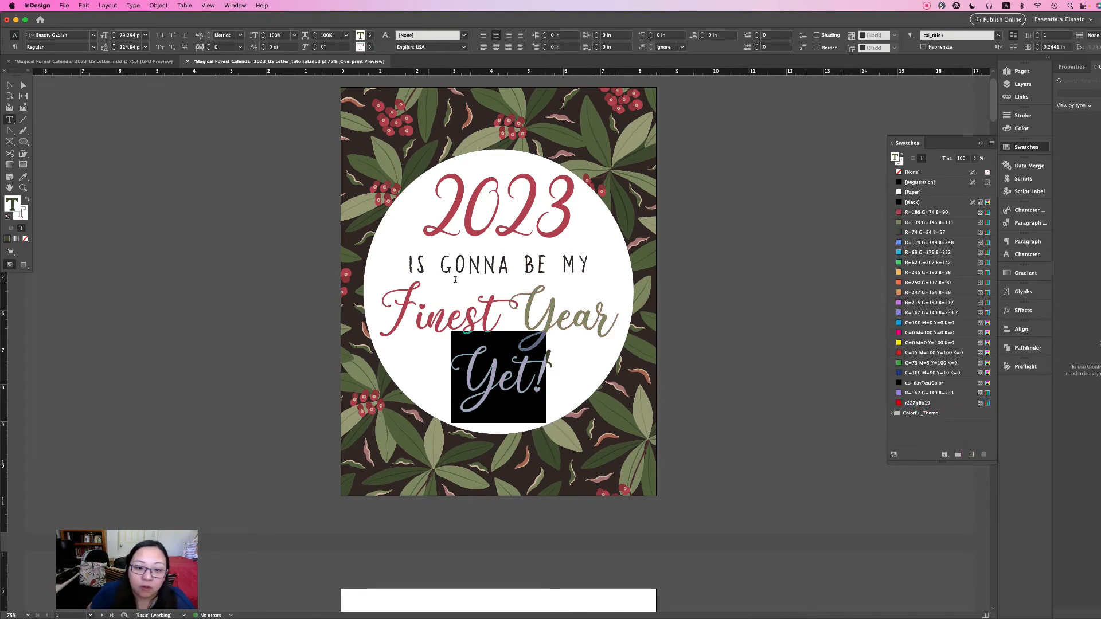
Apply the saved light green swatch to the word "Year" on the cover
drag(527, 314, 626, 310)
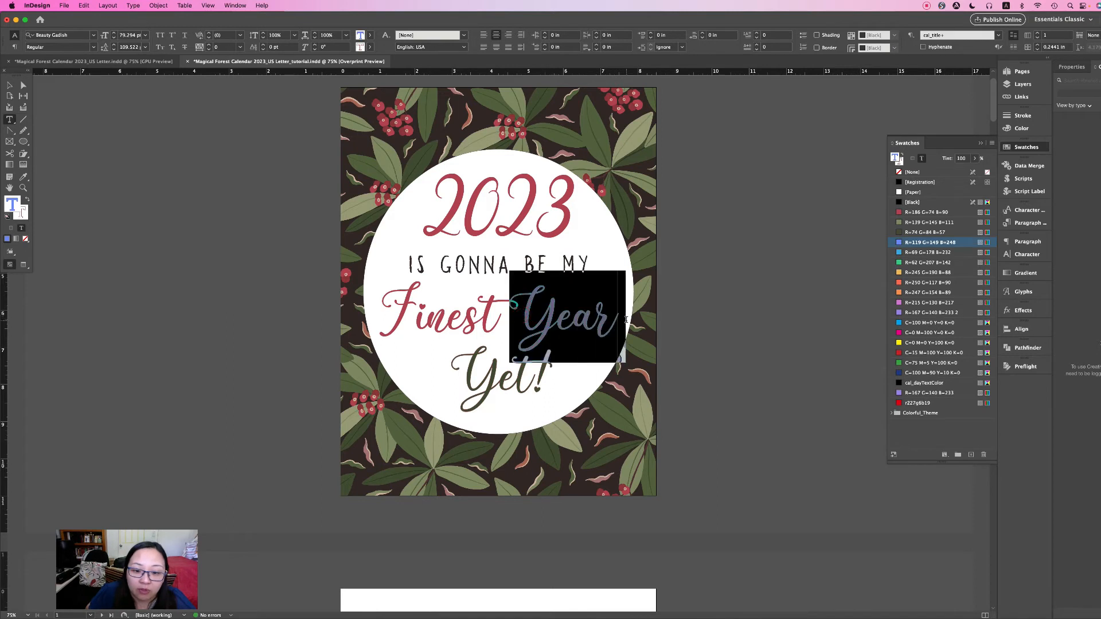
click(900, 165)
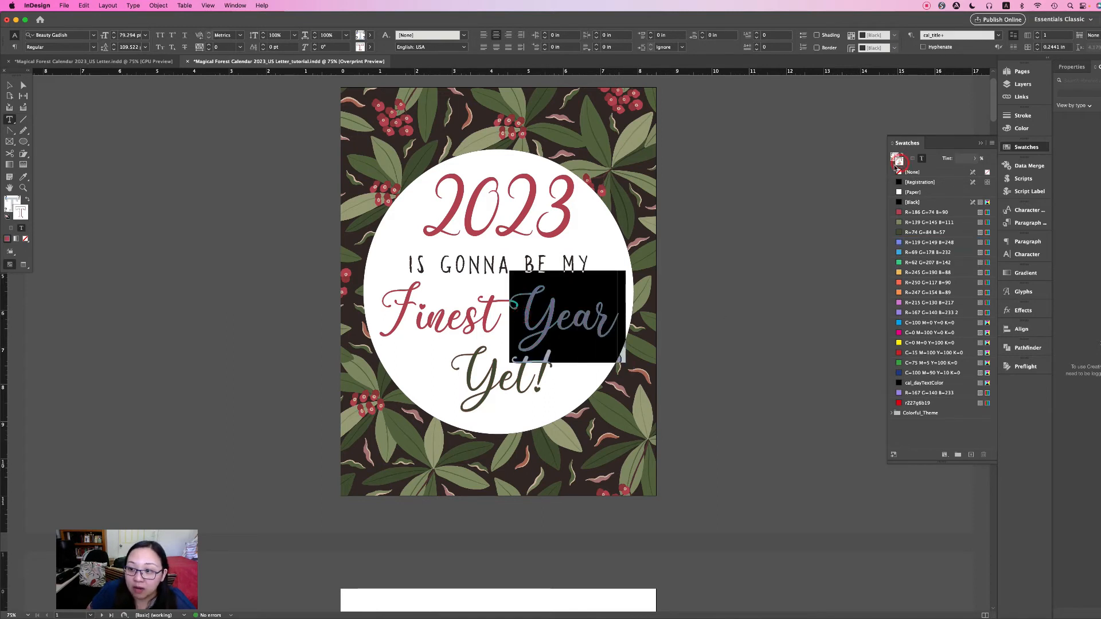
click(544, 324)
drag(510, 315, 626, 315)
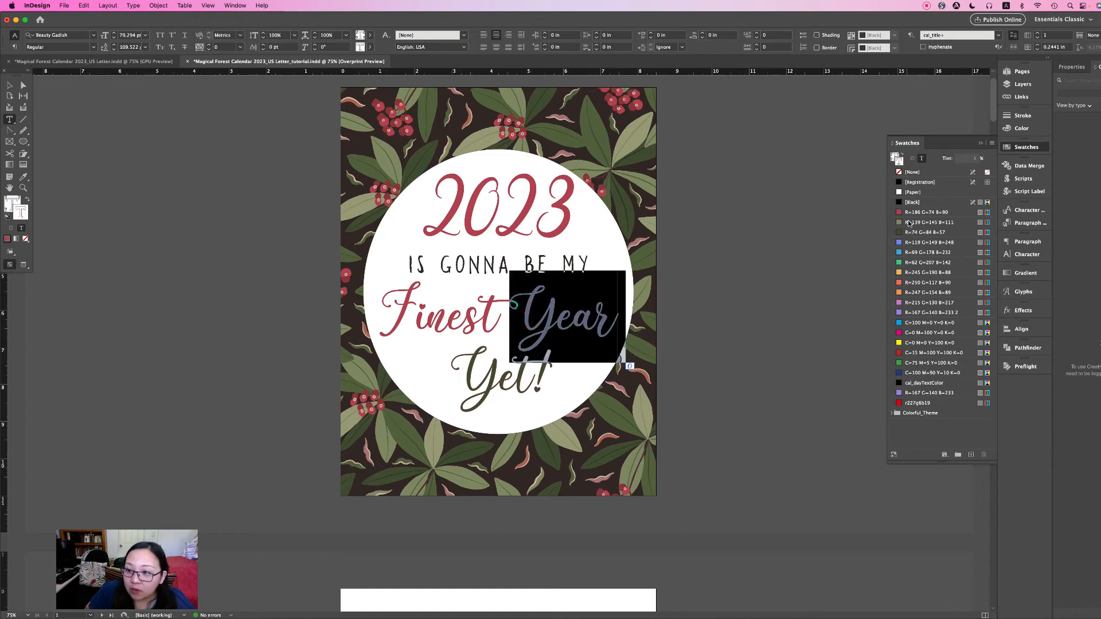
click(908, 224)
Apply the saved dark green swatch to the word "Yet!" and deselect the text
drag(452, 373, 578, 379)
click(908, 233)
click(9, 85)
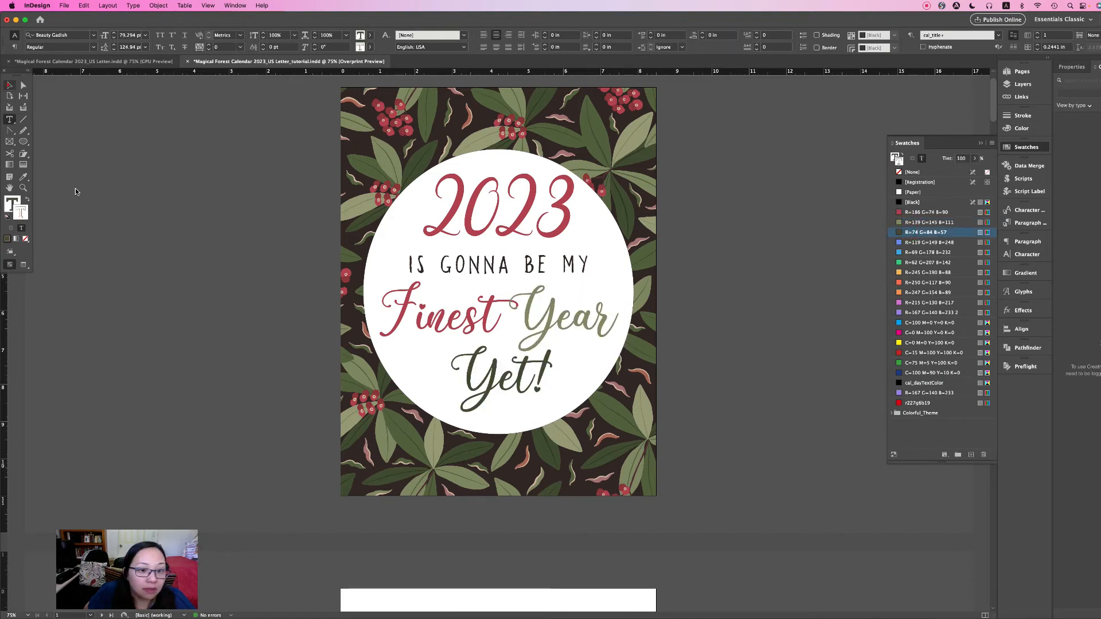
click(81, 189)
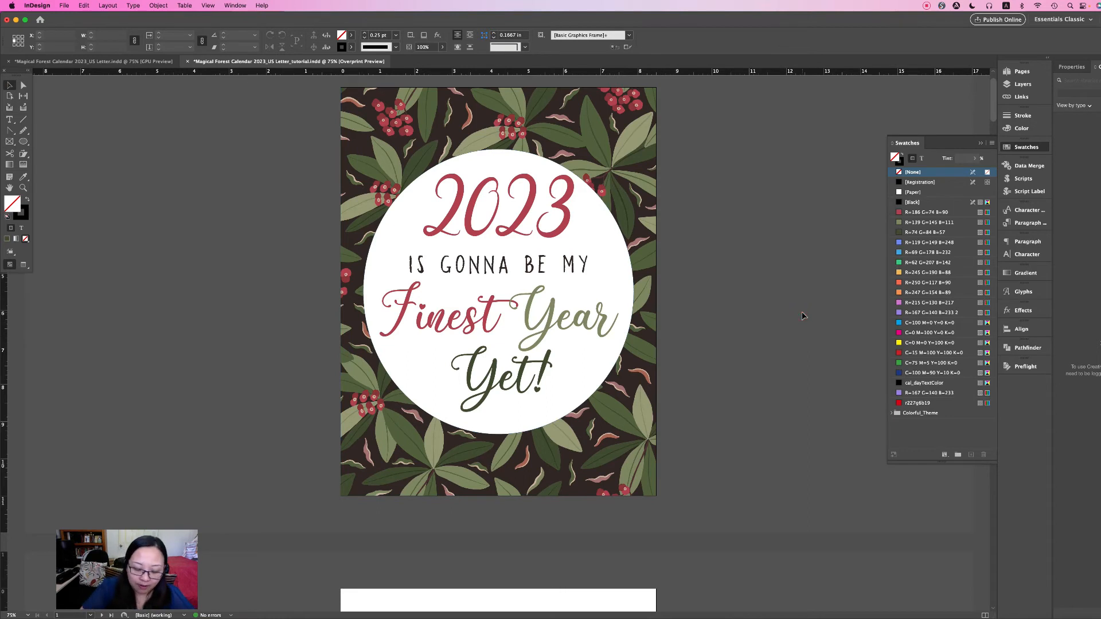
Review the recolored cover alongside the month pages and compare it with the cover of the finished calendar document
key(super+minus)
key(super+minus)
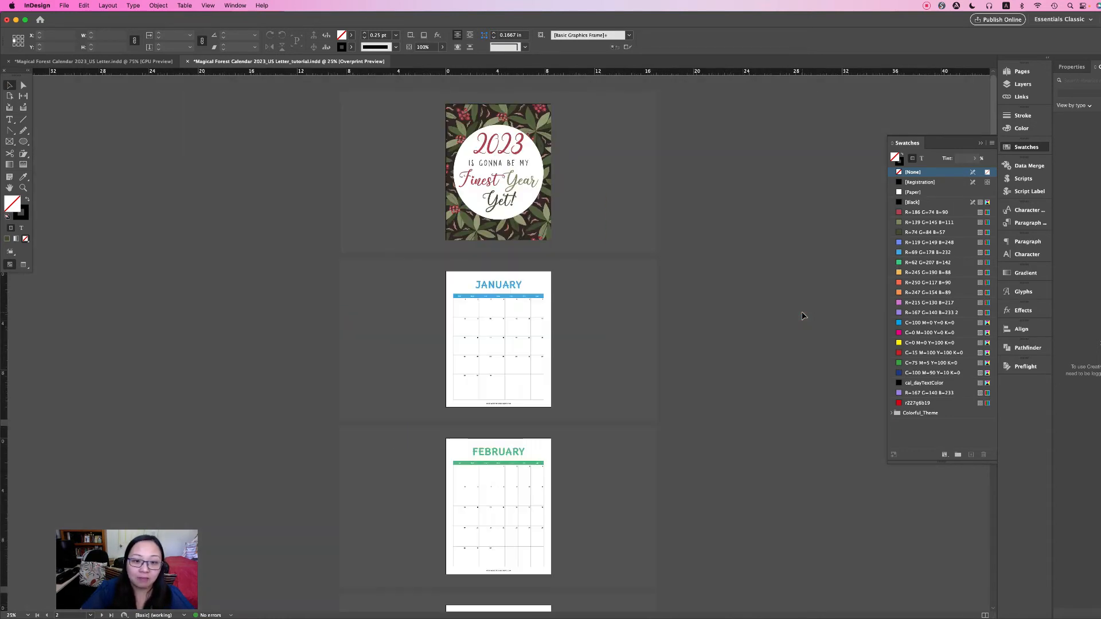
key(super+equal)
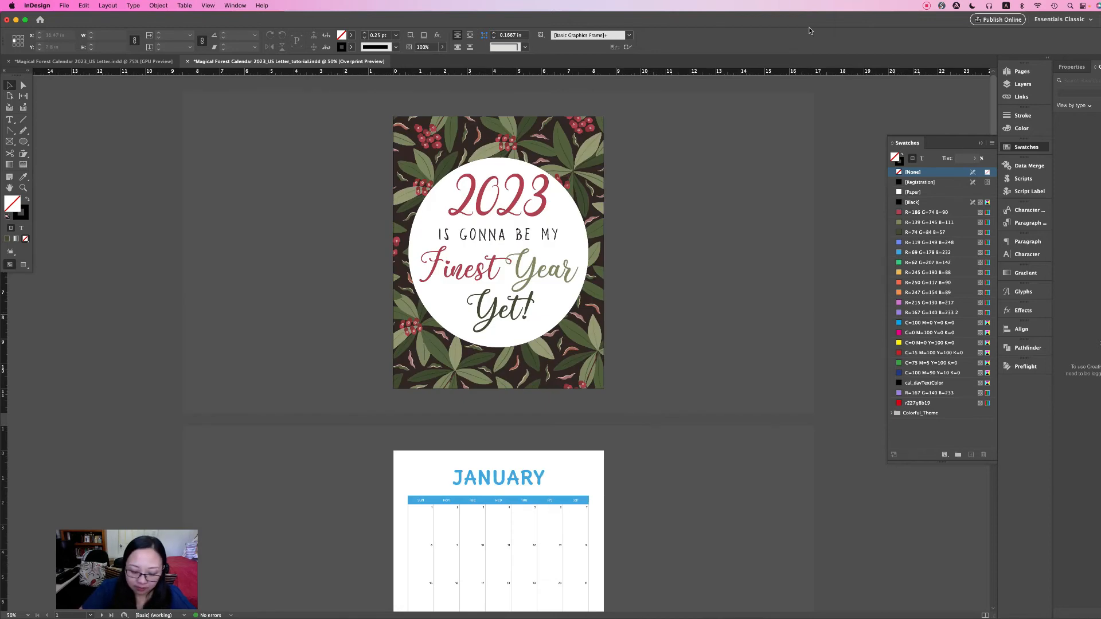
key(super+equal)
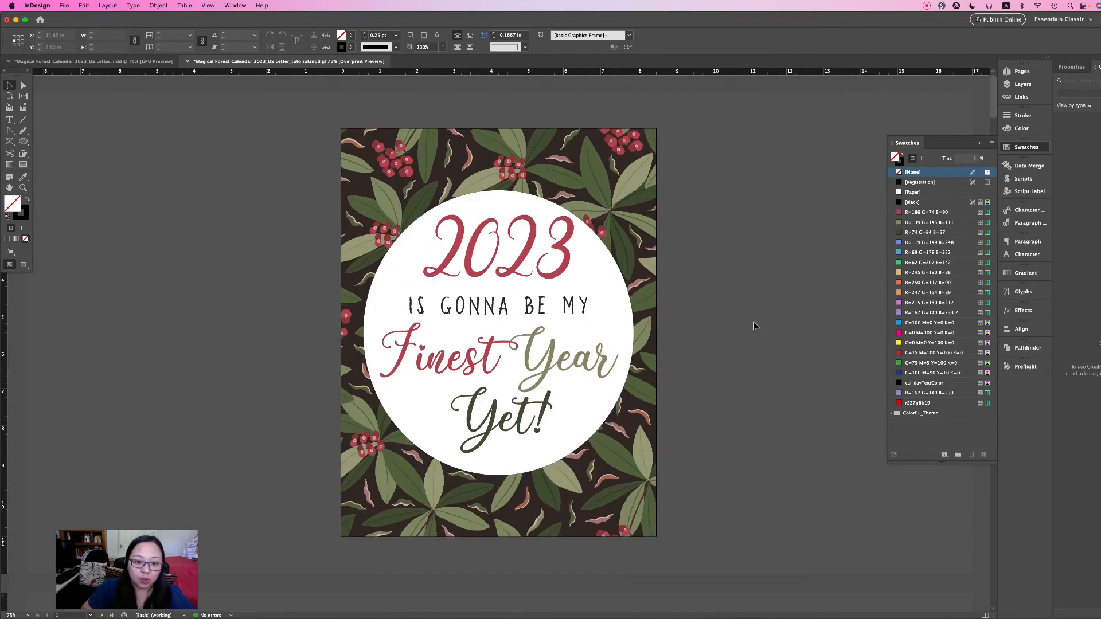
click(95, 62)
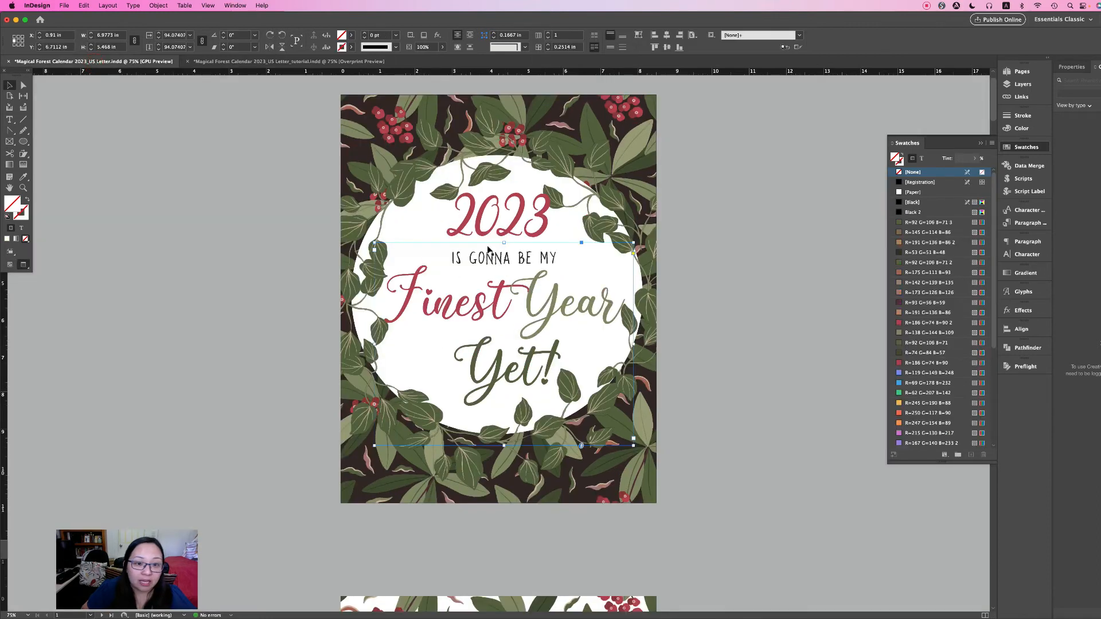
click(750, 266)
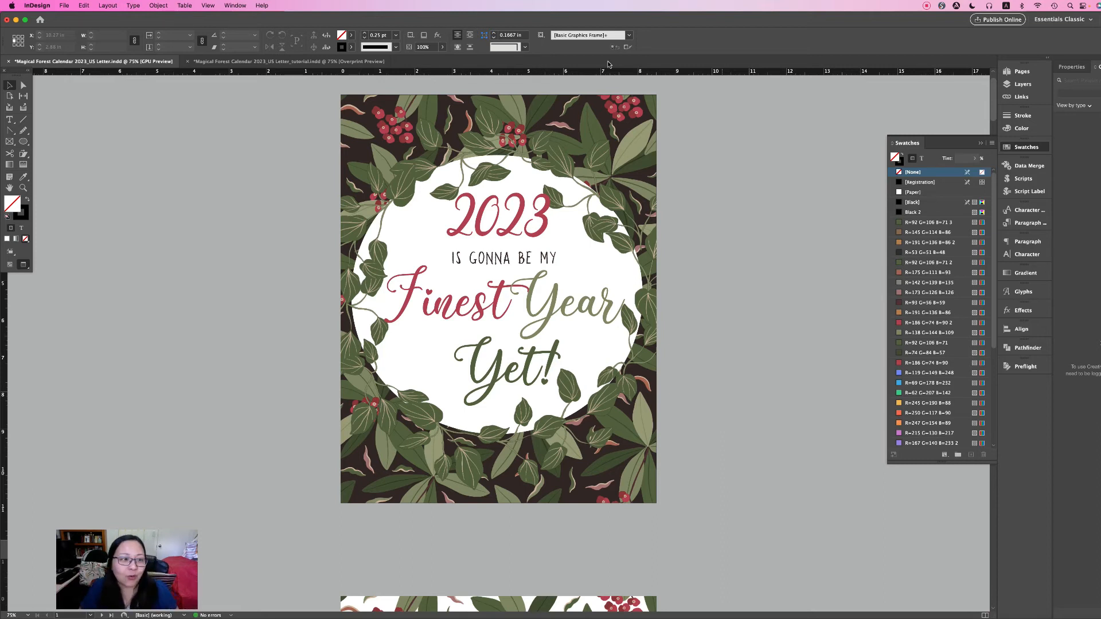
click(231, 62)
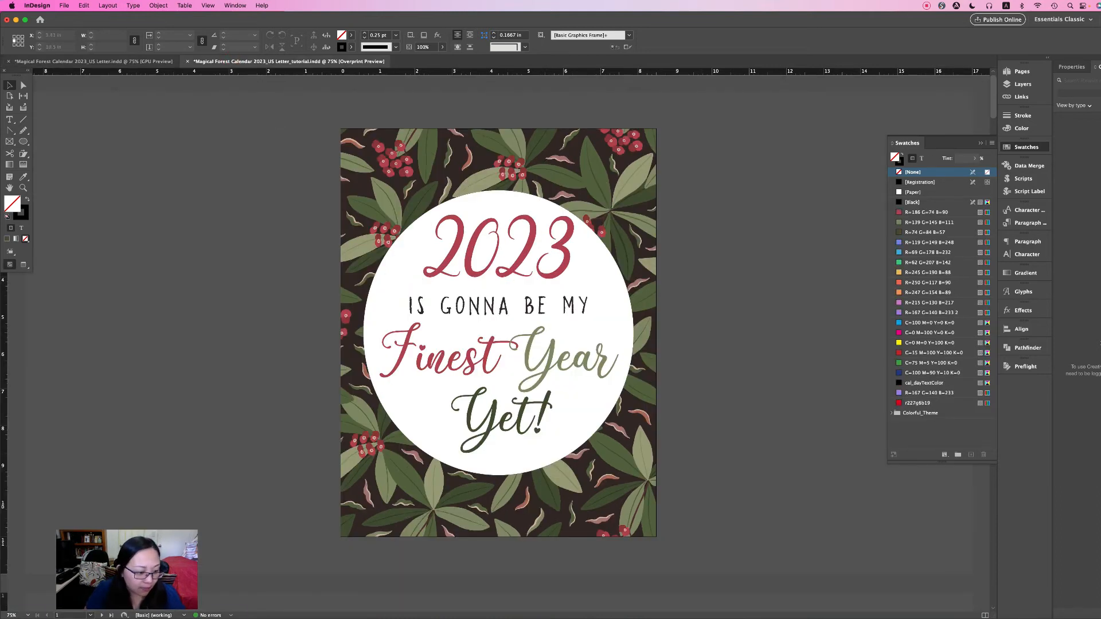
Switch to Finder and open the PNG folder inside COMPOSITIONS of the MAGIC_FOREST_JD artwork set
click(30, 618)
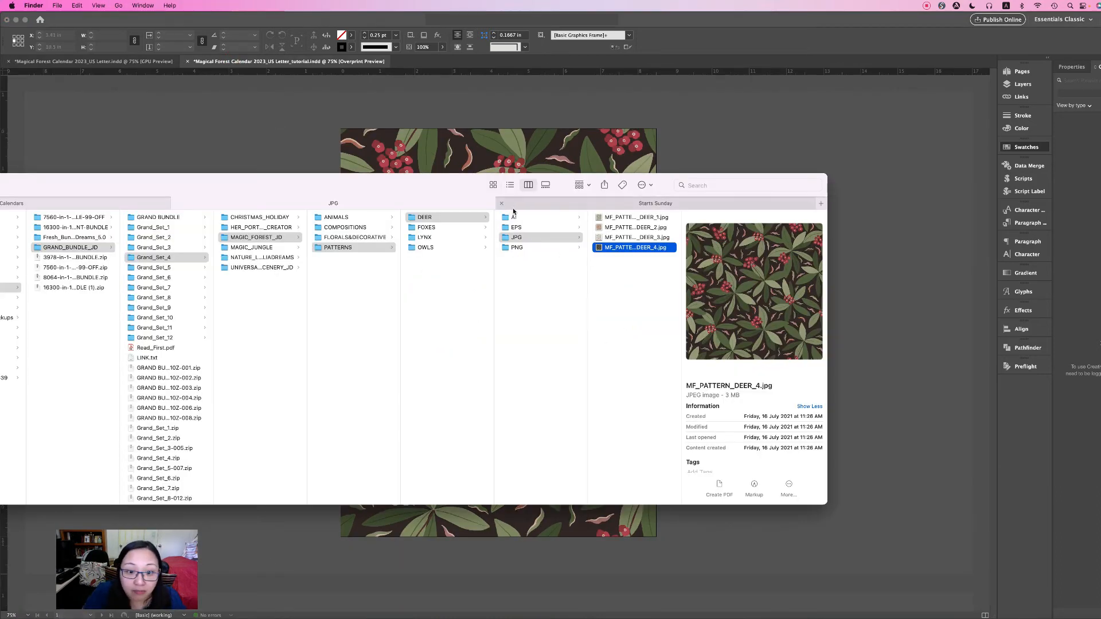
click(360, 227)
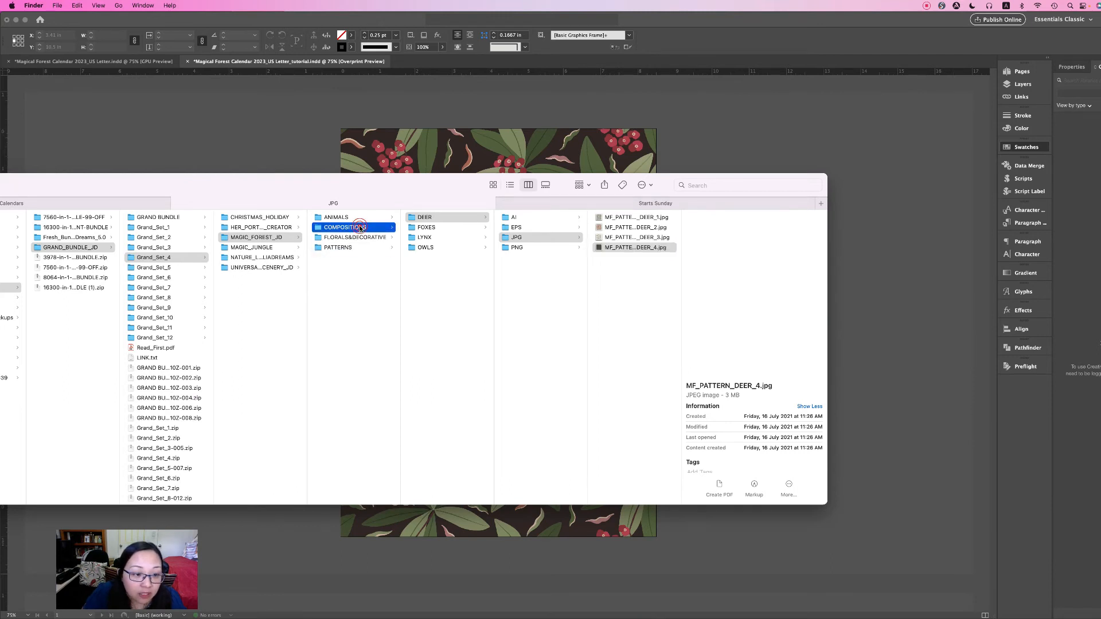
click(444, 237)
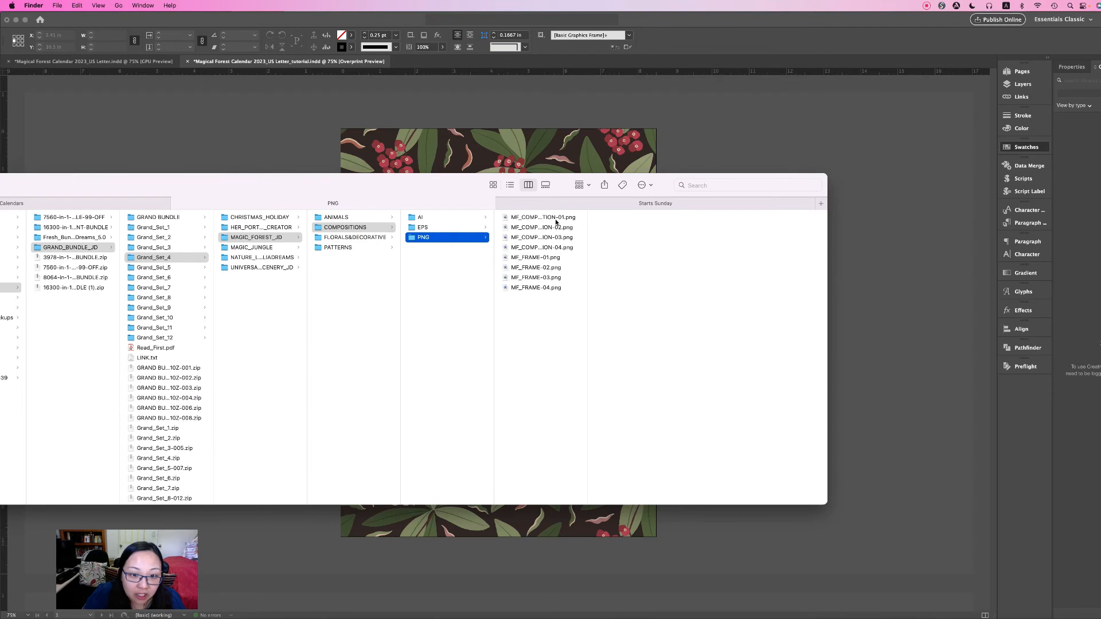
Preview the wreath frame and animal composition PNG files to see which artwork suits the cover
click(556, 219)
click(526, 279)
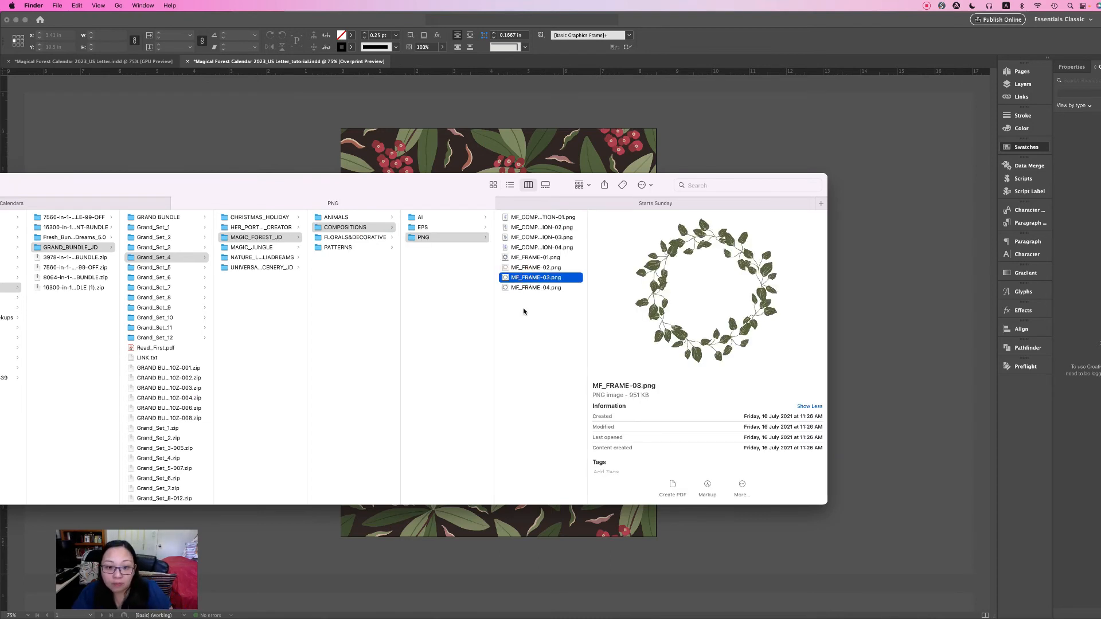
key(Down)
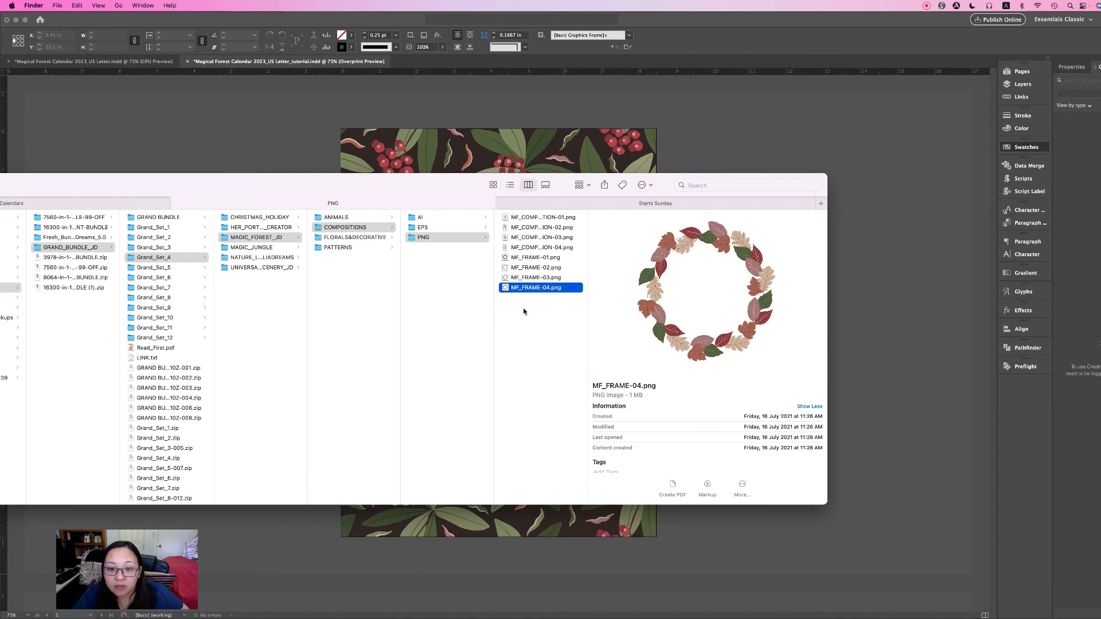
key(Up)
key(Up)
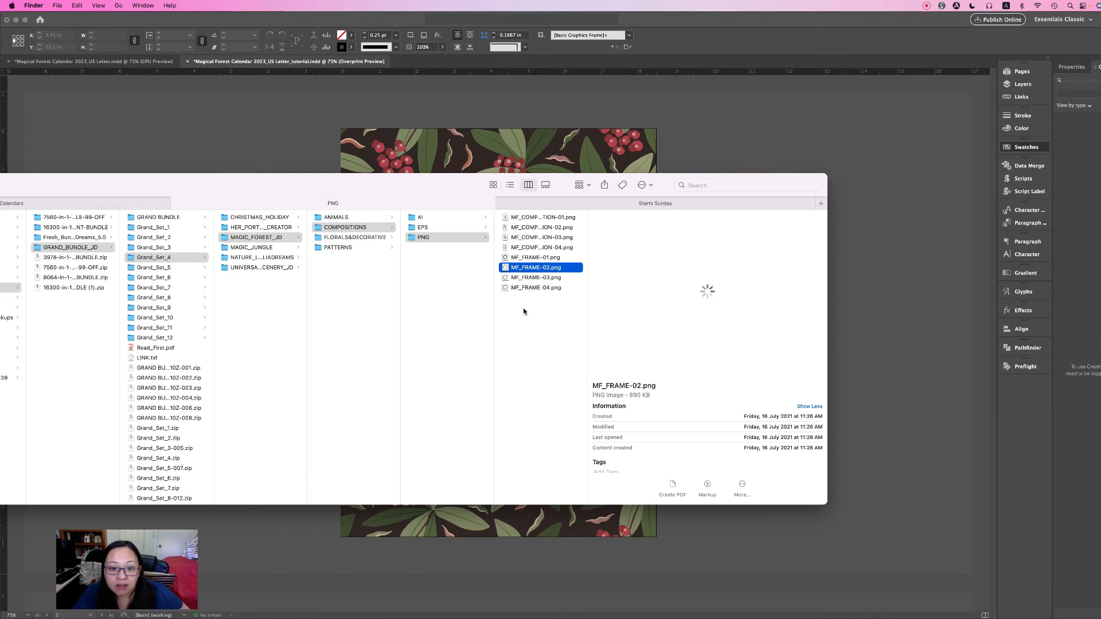
key(Up)
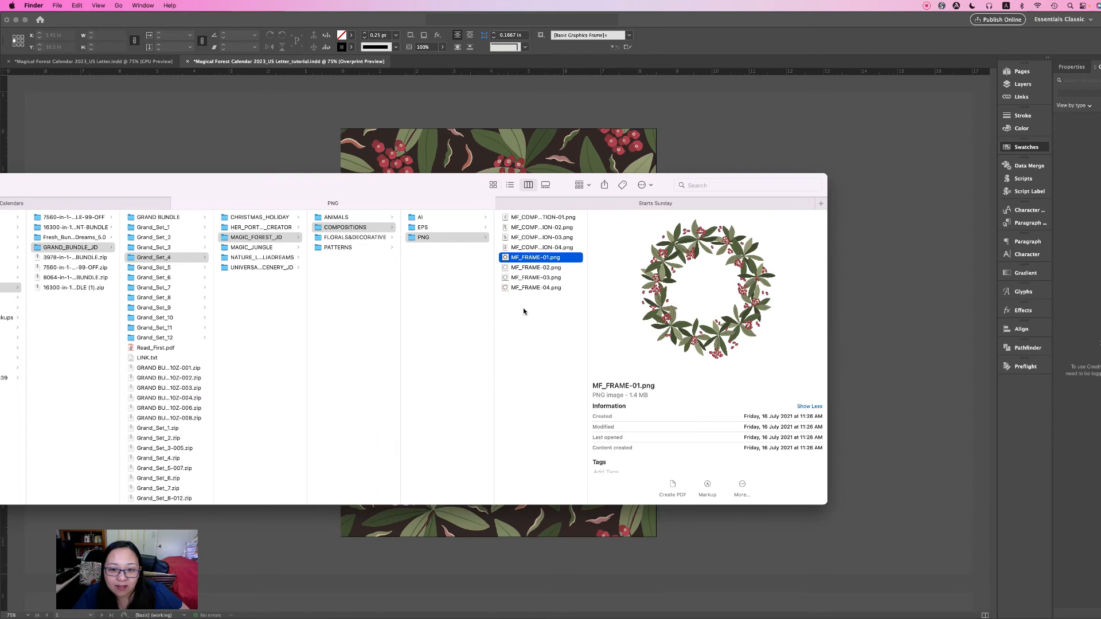
key(Up)
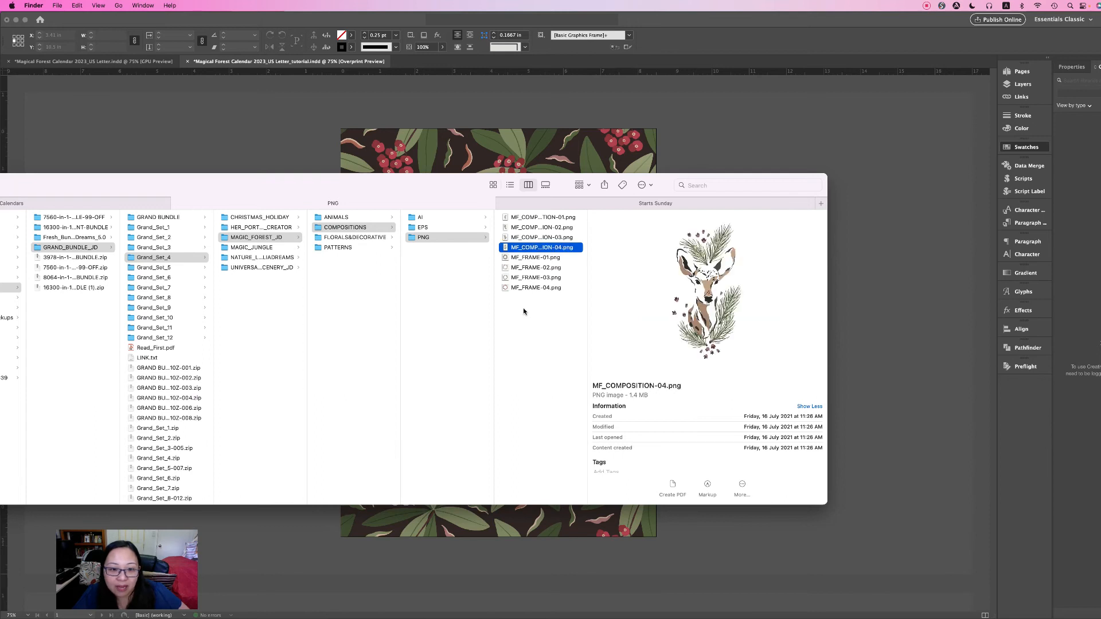
key(Up)
key(Up)
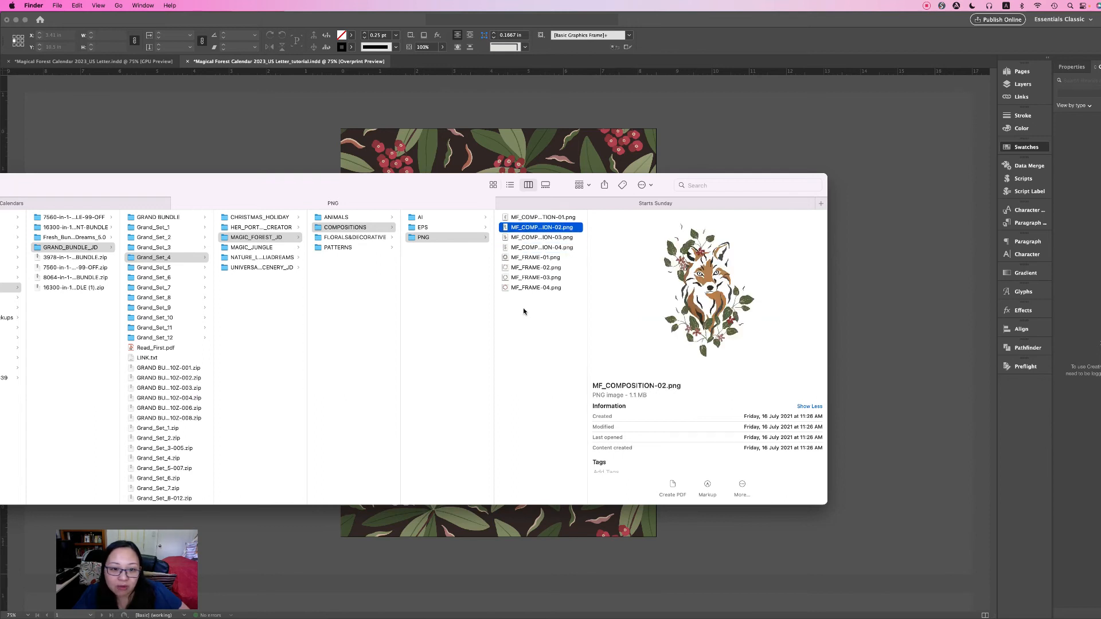
click(695, 163)
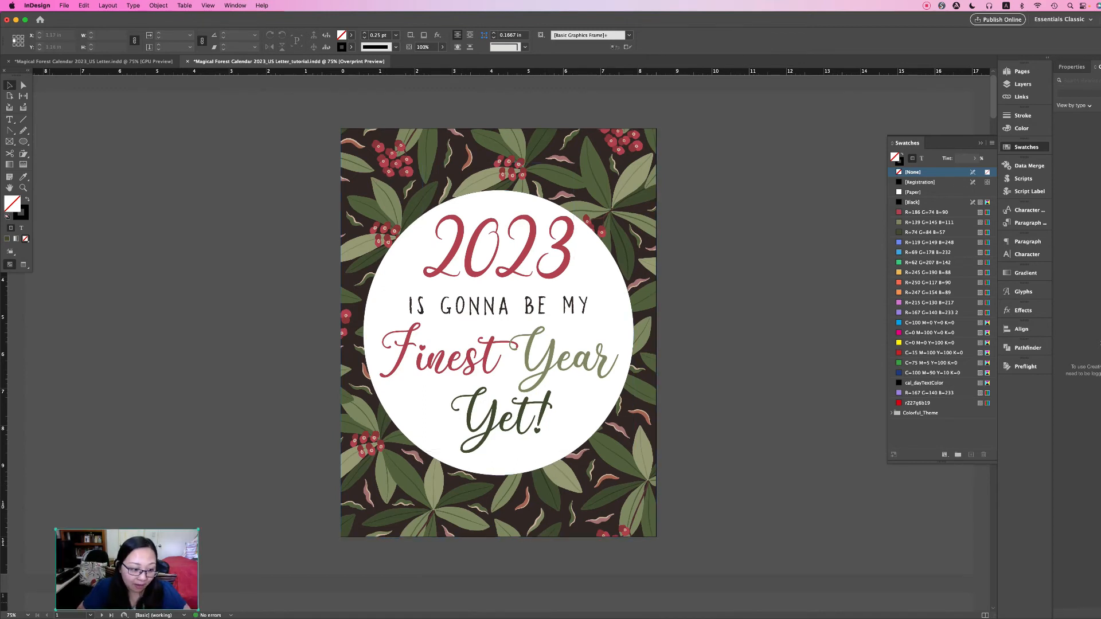
Place MF_FRAME-03.png from the Finder PNG folder onto the cover as a wreath about 8.2 in wide
click(30, 617)
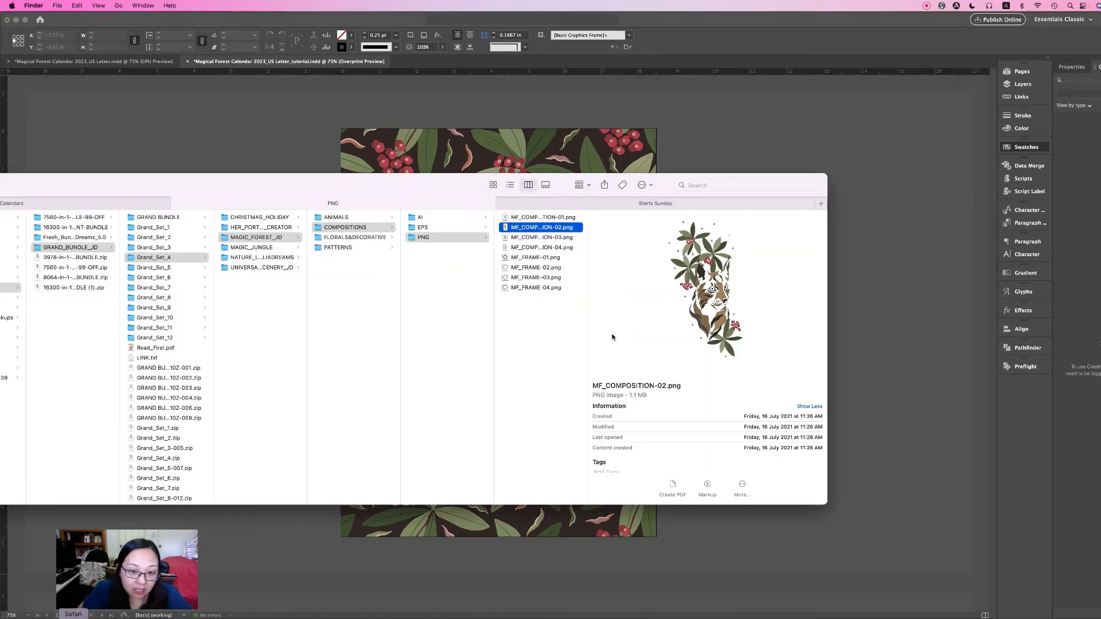
click(530, 278)
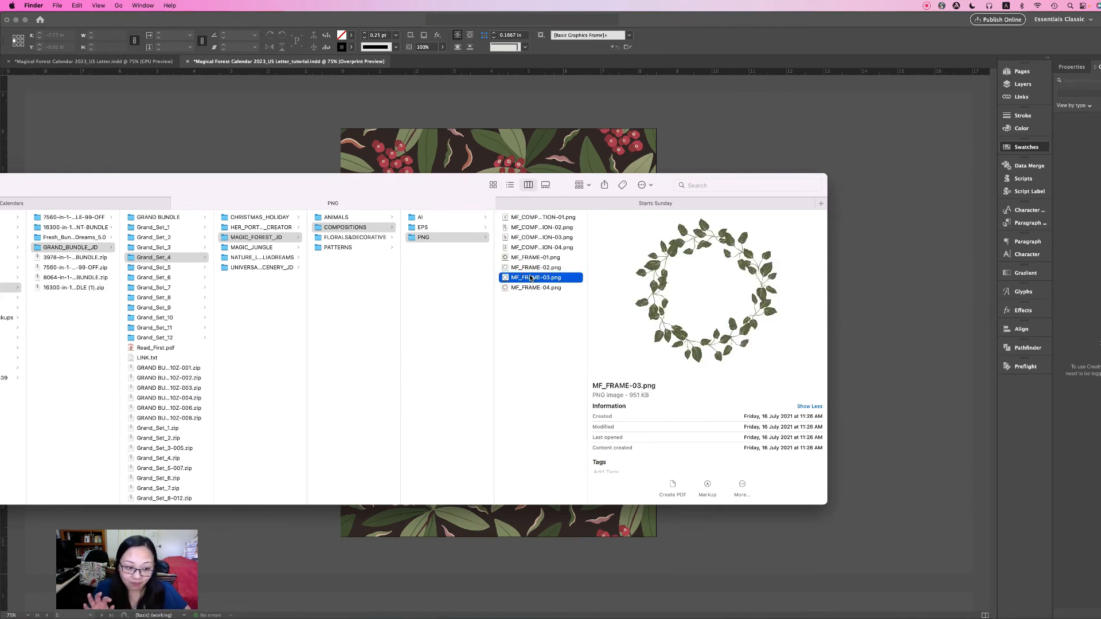
drag(432, 187, 451, 370)
drag(524, 462, 718, 289)
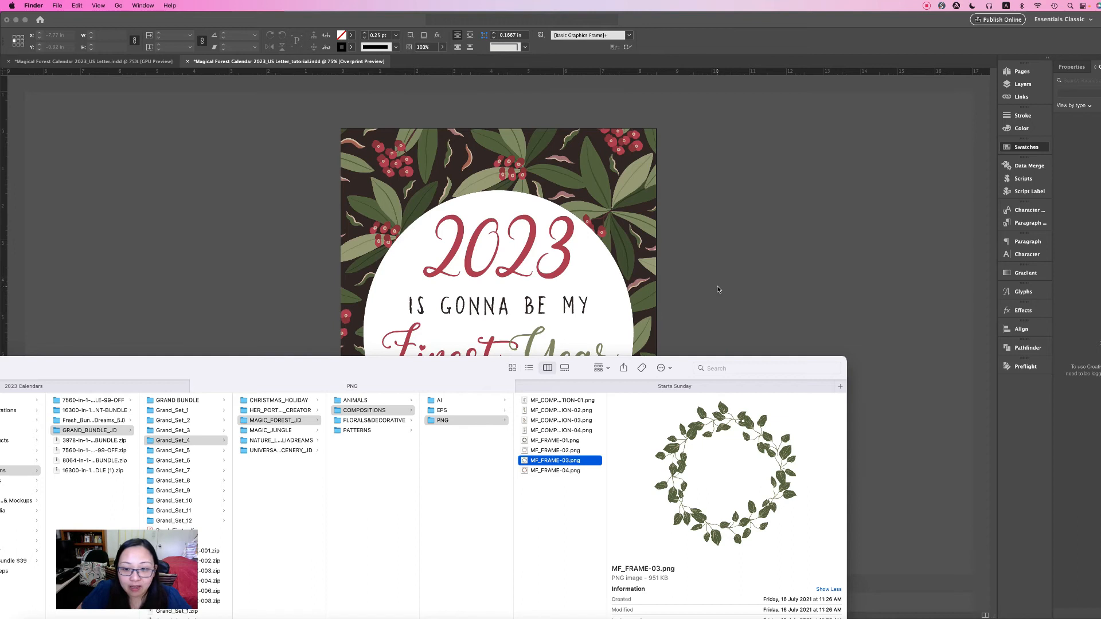
click(717, 287)
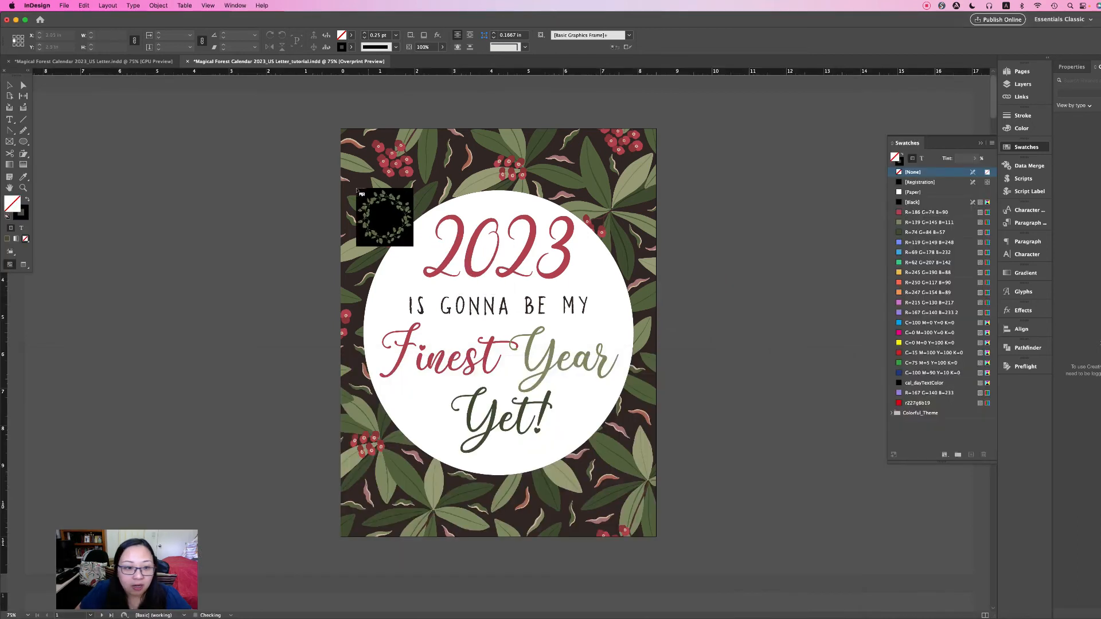
drag(366, 178, 623, 489)
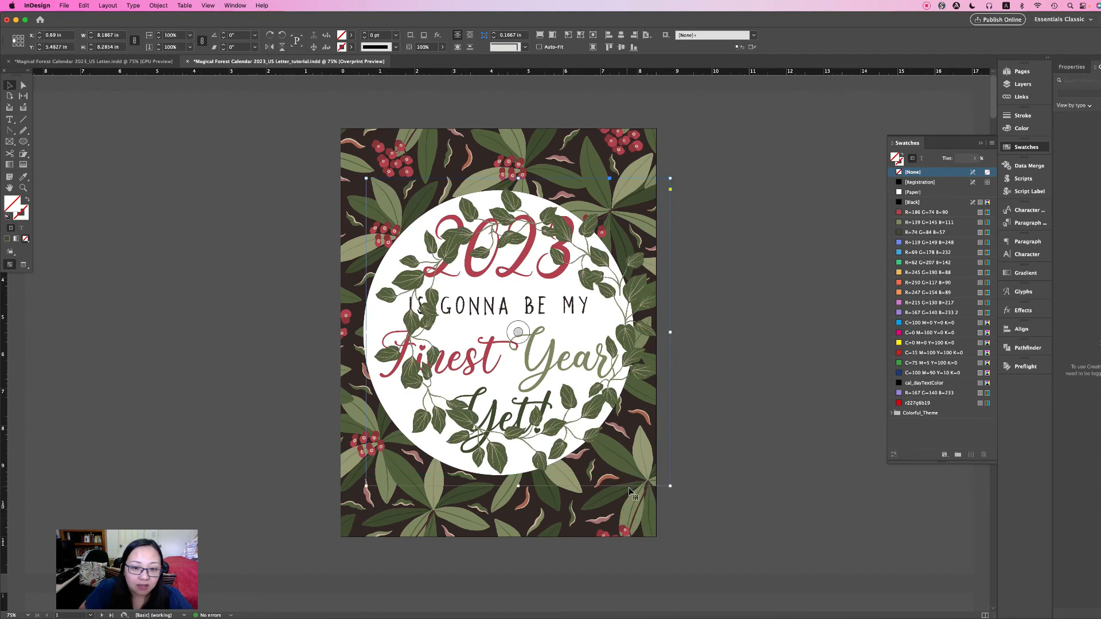
Enlarge and reposition the leaf wreath to about 10.8 by 10.9 in so that it encircles the cover's white circle
click(9, 86)
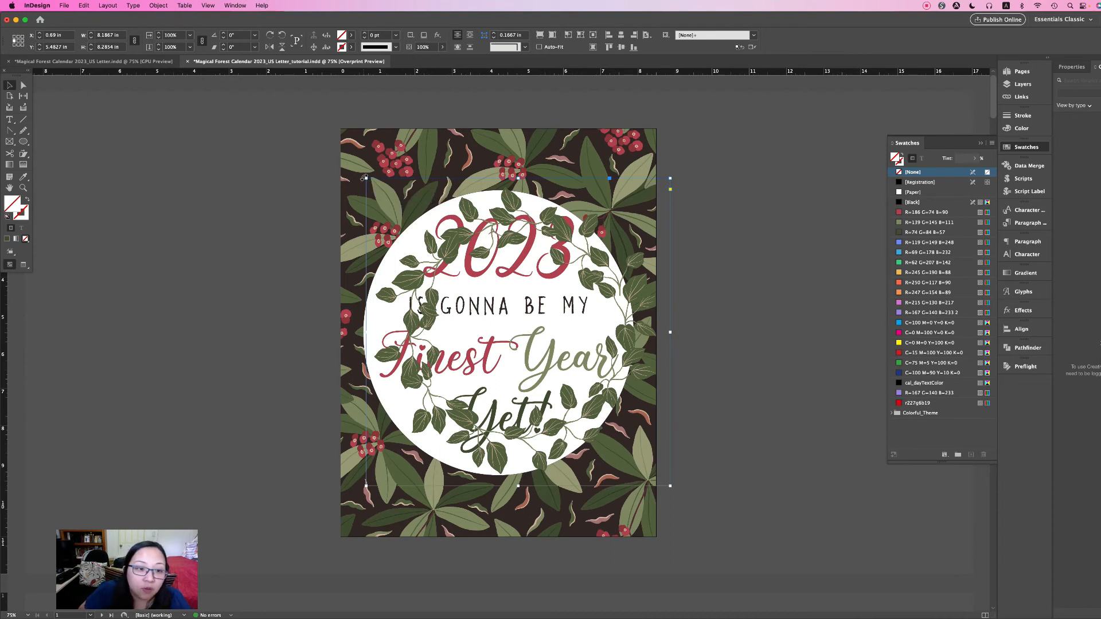
drag(365, 178, 346, 159)
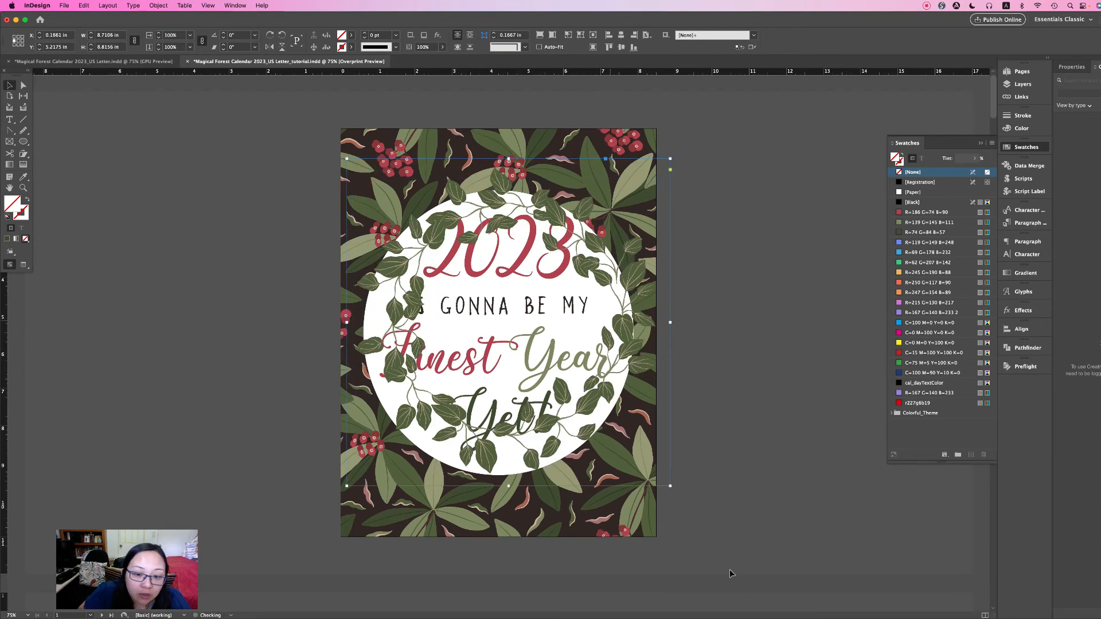
drag(669, 486, 692, 500)
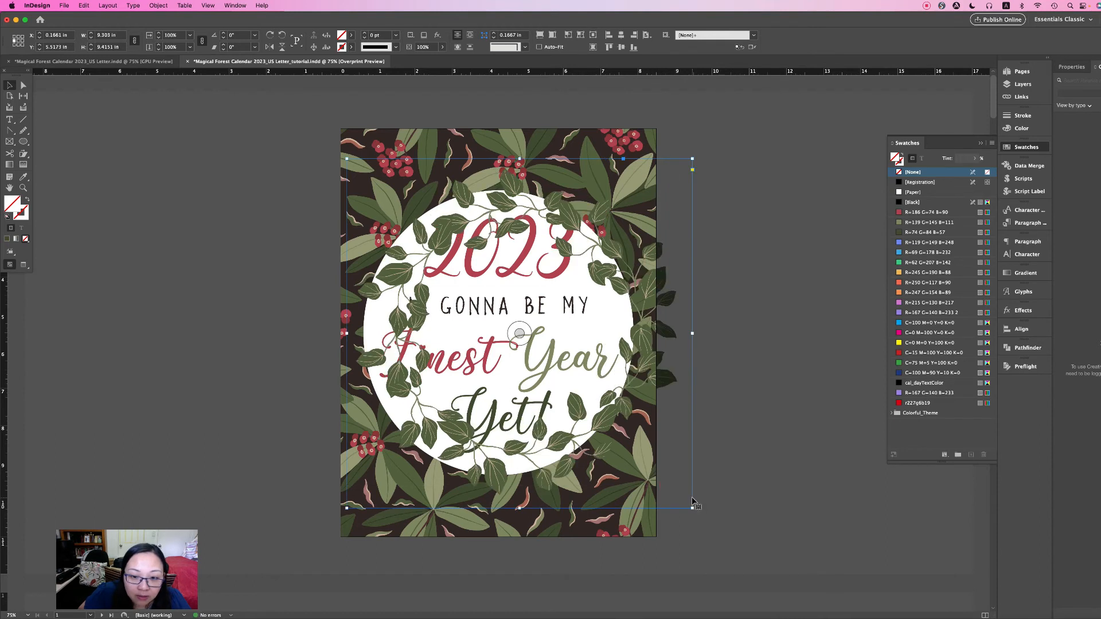
drag(673, 384, 661, 381)
drag(332, 154, 315, 138)
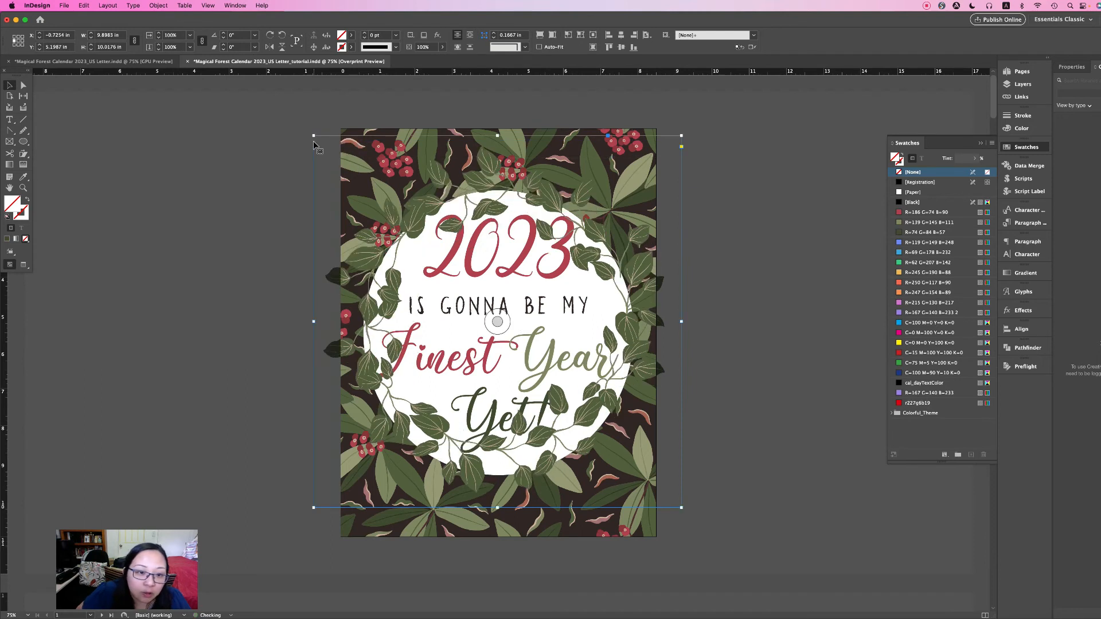
drag(679, 507, 717, 539)
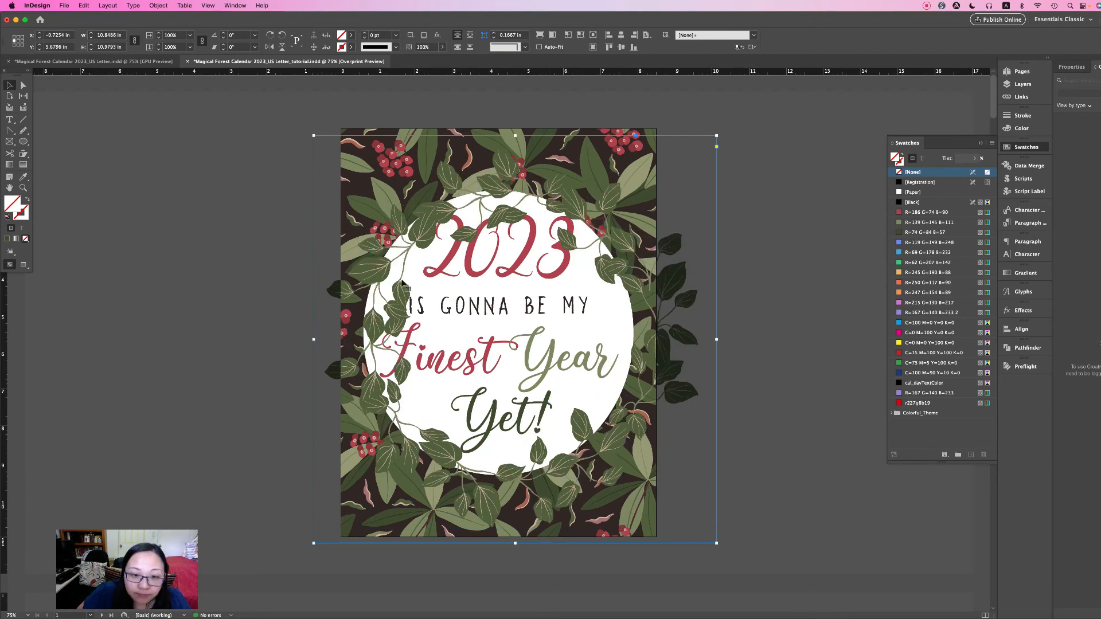
drag(307, 130, 294, 116)
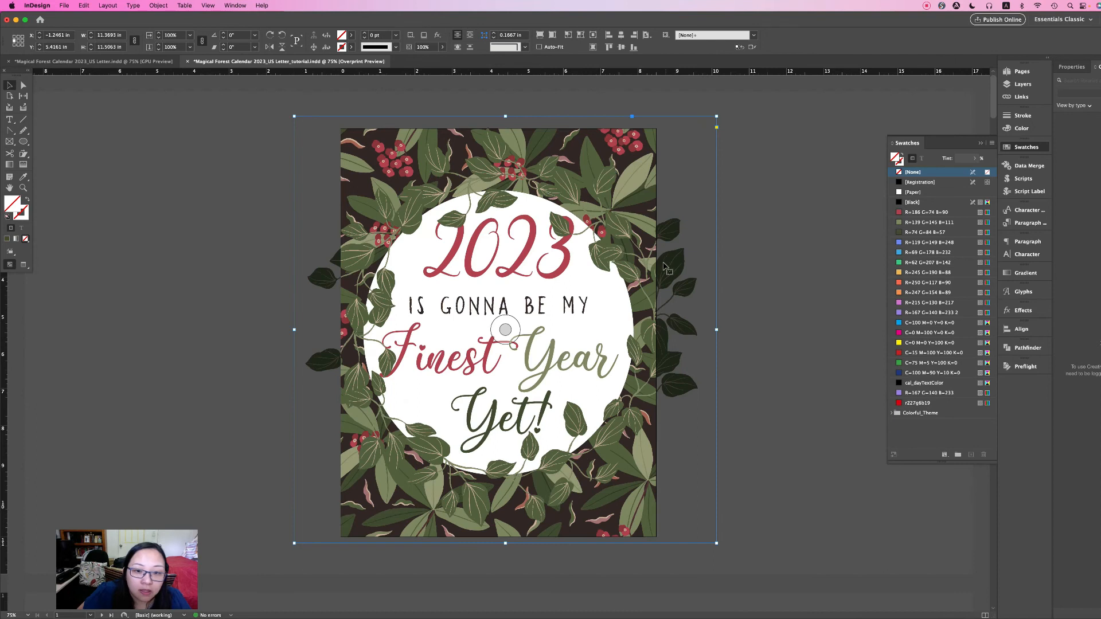
drag(666, 365, 655, 366)
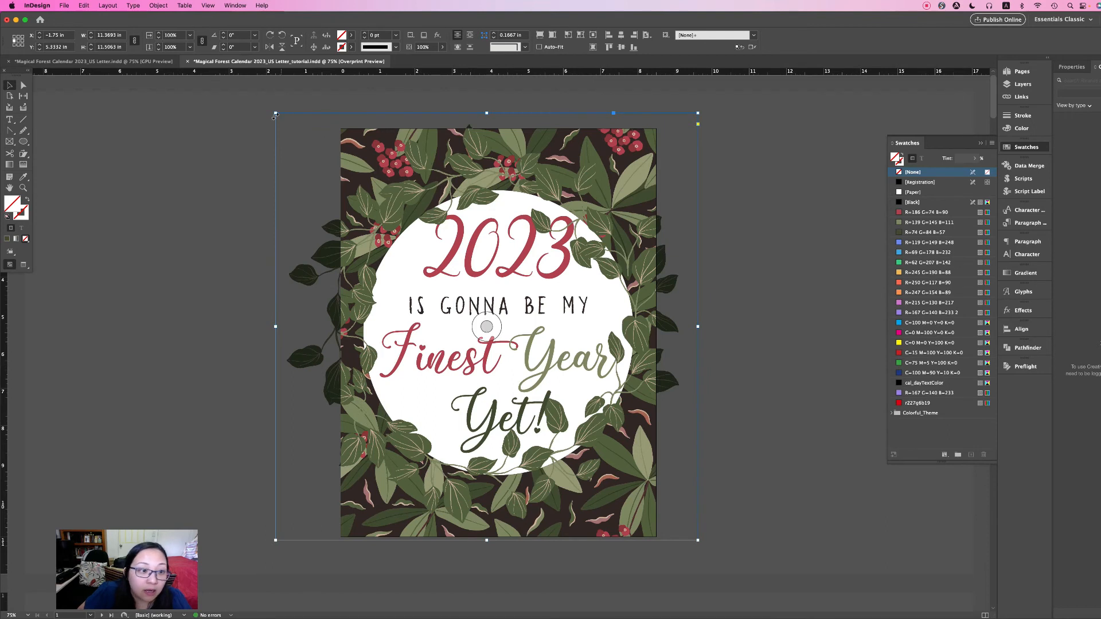
drag(276, 113, 305, 135)
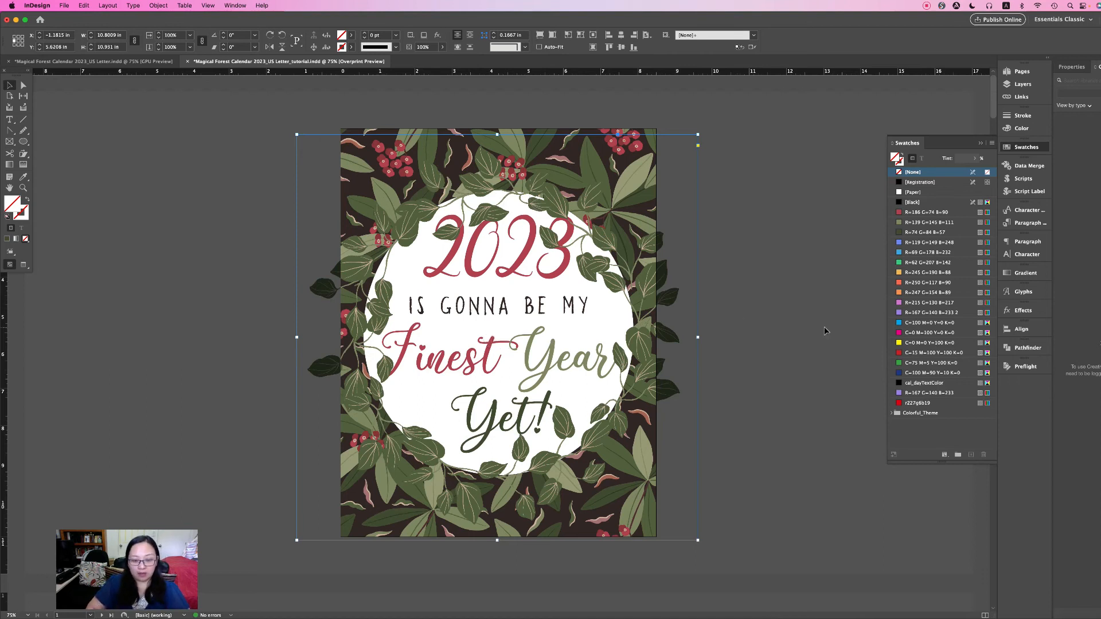
Nudge the leaf wreath slightly upward to line it up with the white circle, and deselect it
key(Up)
key(Up)
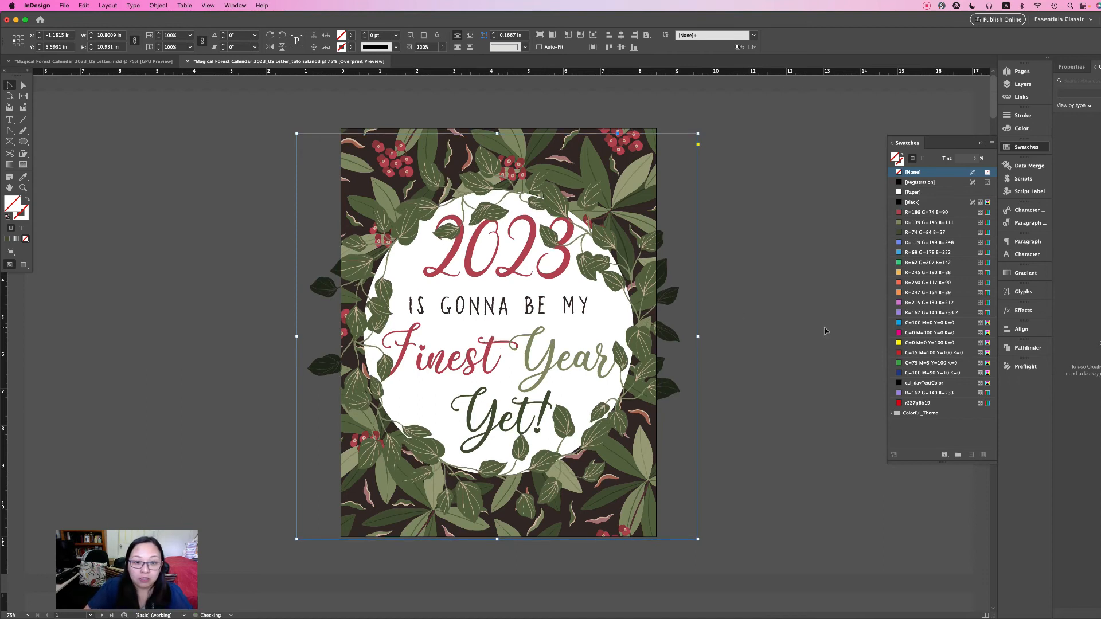
key(Up)
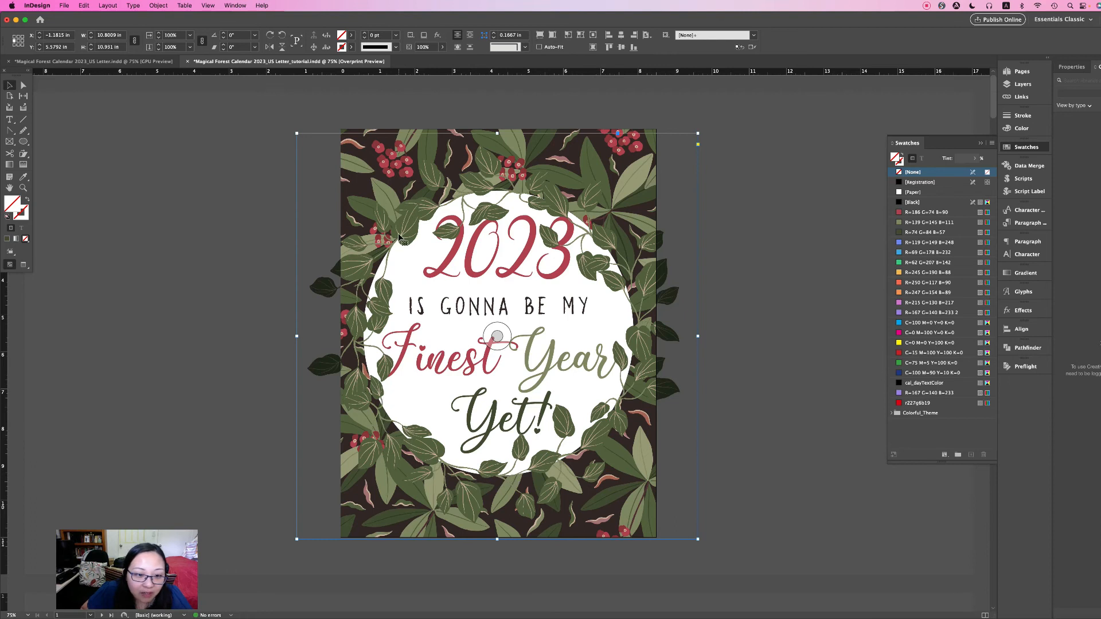
click(777, 243)
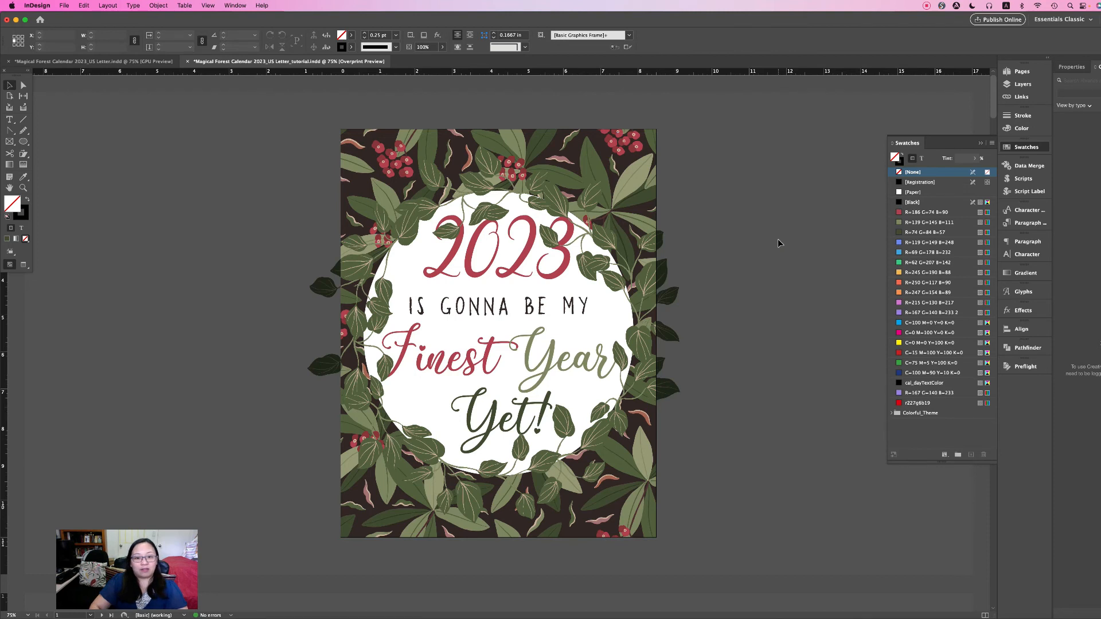
Switch the screen mode to Preview and examine the cover with the overhanging leaves hidden
click(208, 6)
mouse_move(269, 165)
click(366, 178)
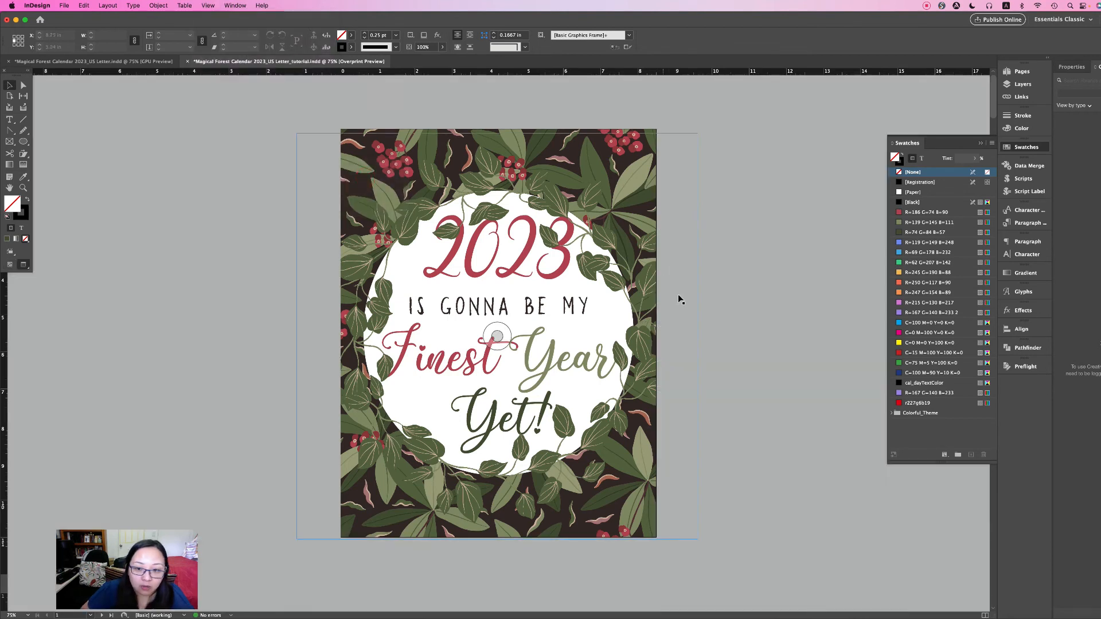
click(750, 309)
click(496, 336)
click(783, 278)
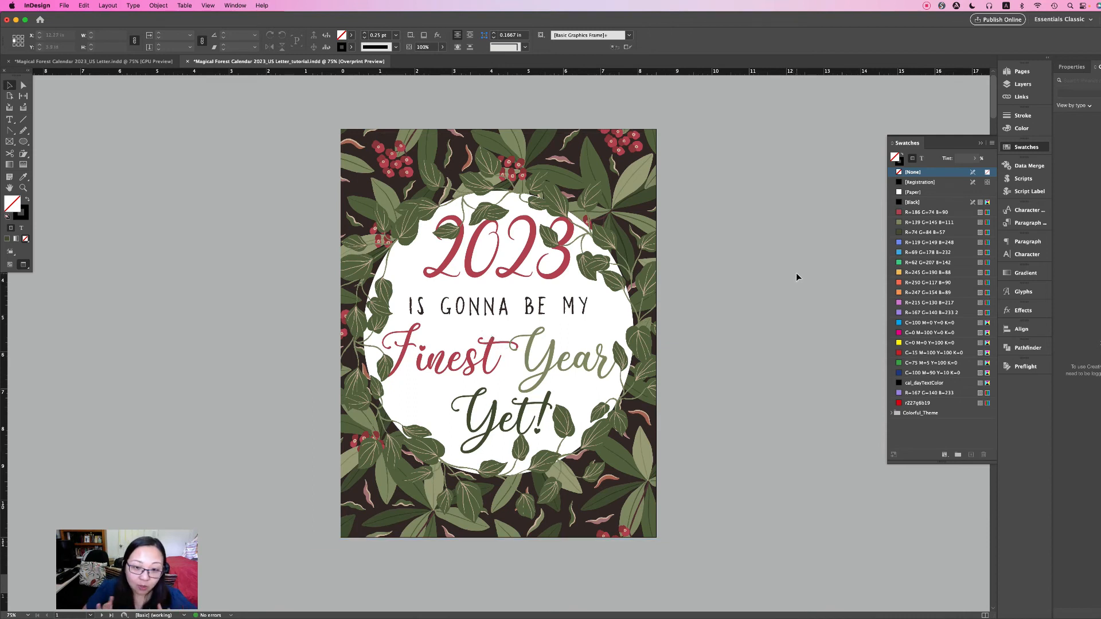
Return the screen mode to Normal
click(210, 5)
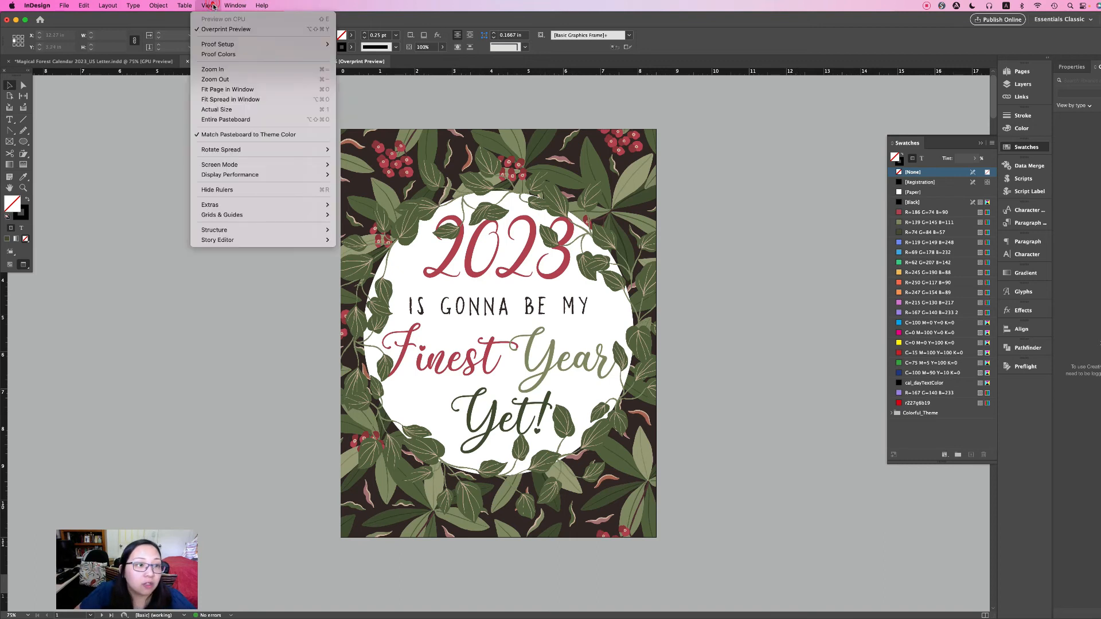
mouse_move(299, 165)
click(349, 166)
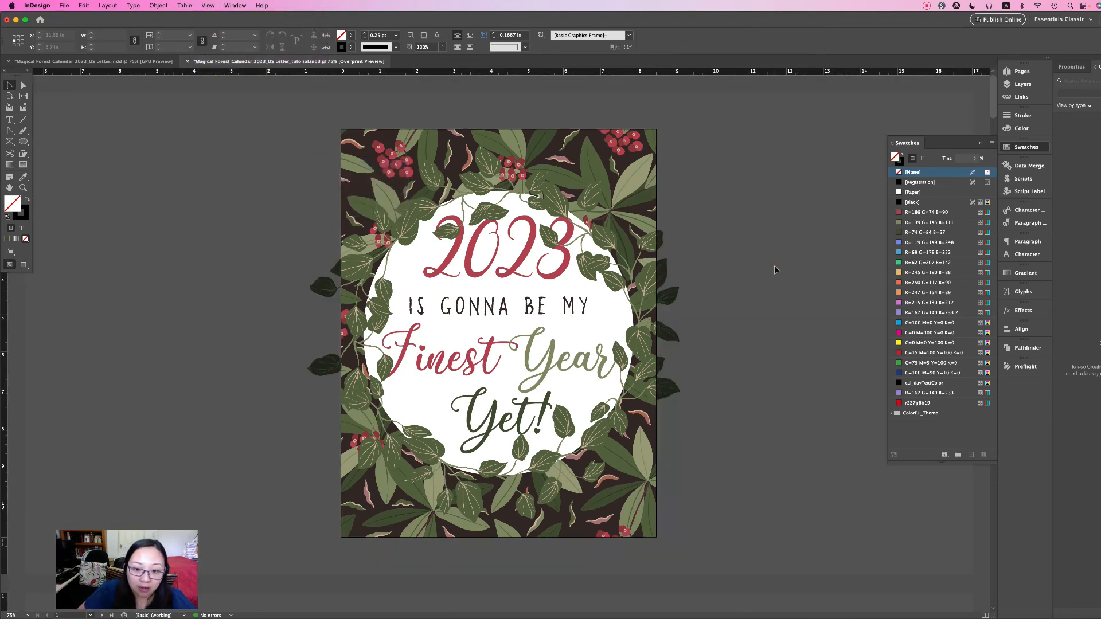
click(774, 266)
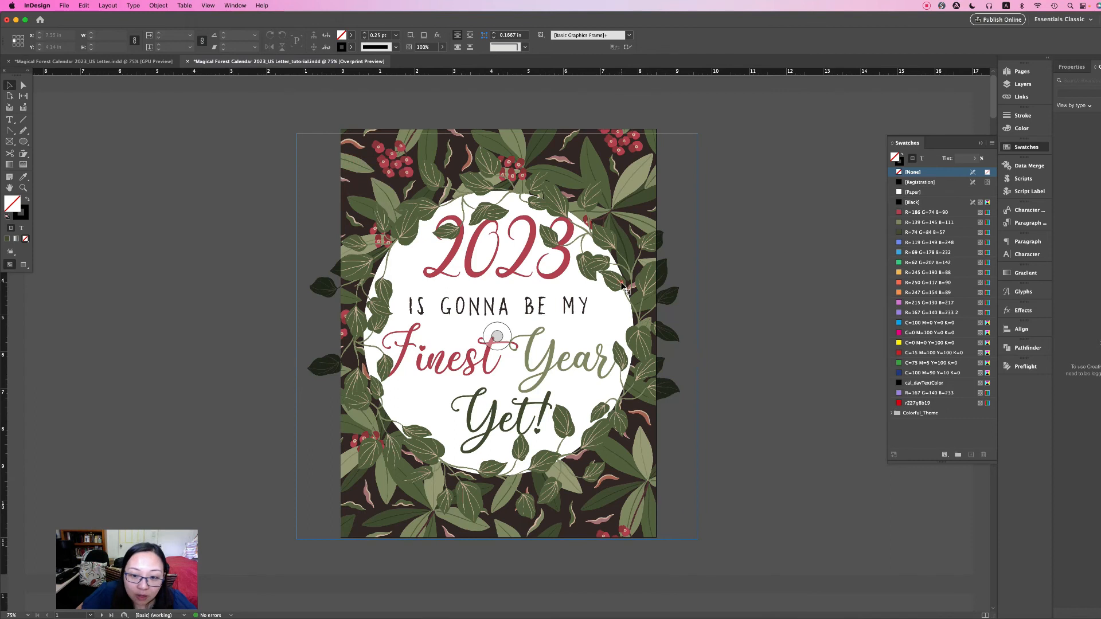
Select the leaf wreath together with the cover's background artwork, send them to the back behind the quote text, and deselect
click(621, 284)
click(785, 209)
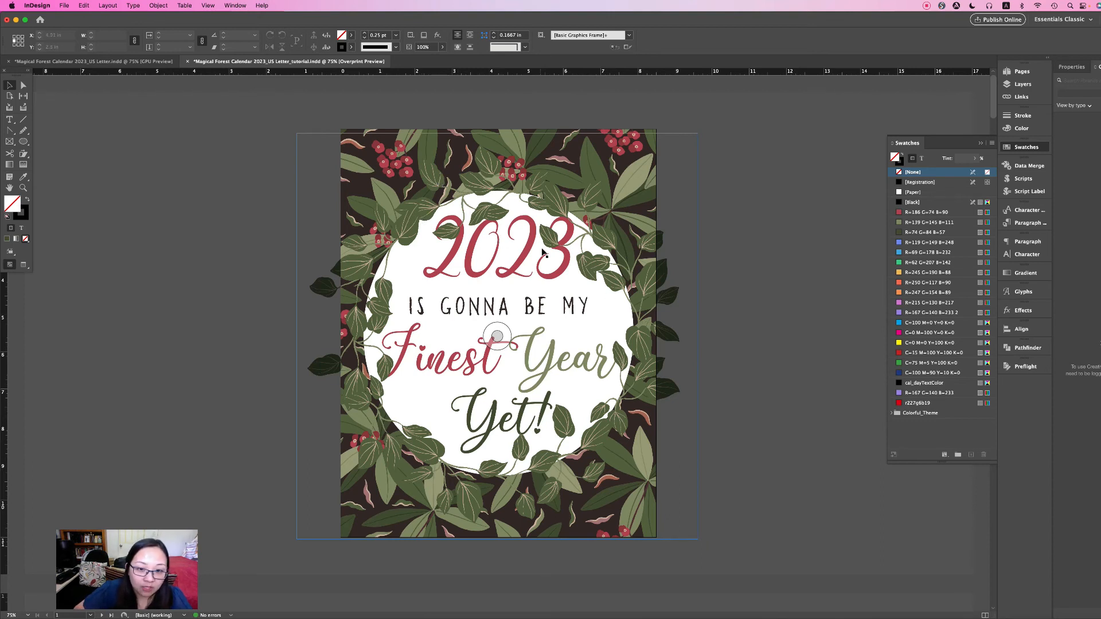
drag(786, 243, 623, 325)
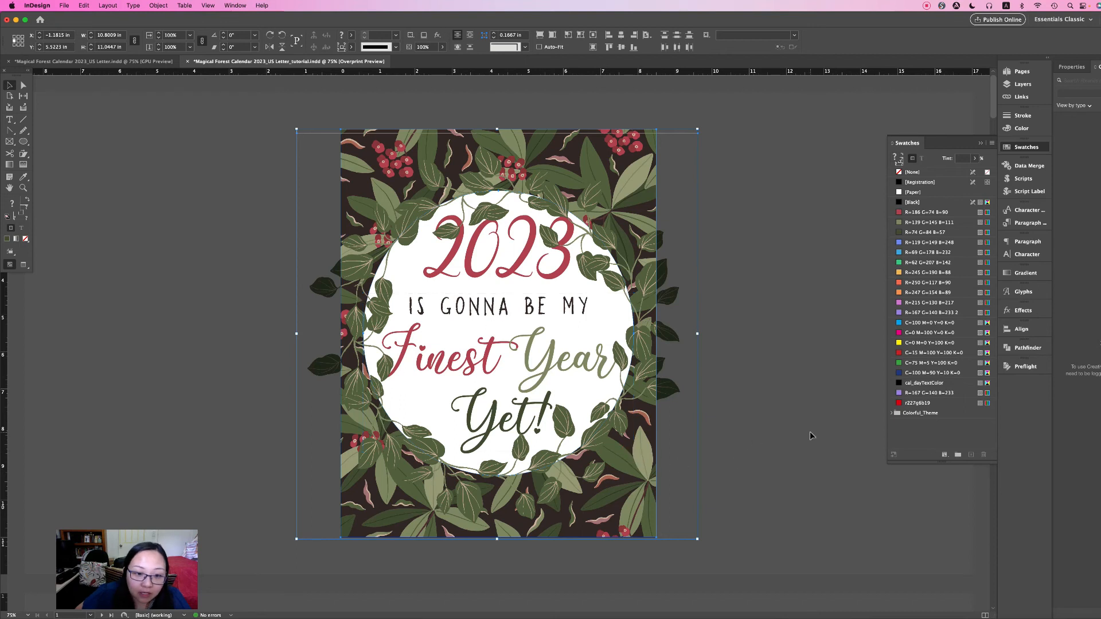
right_click(642, 211)
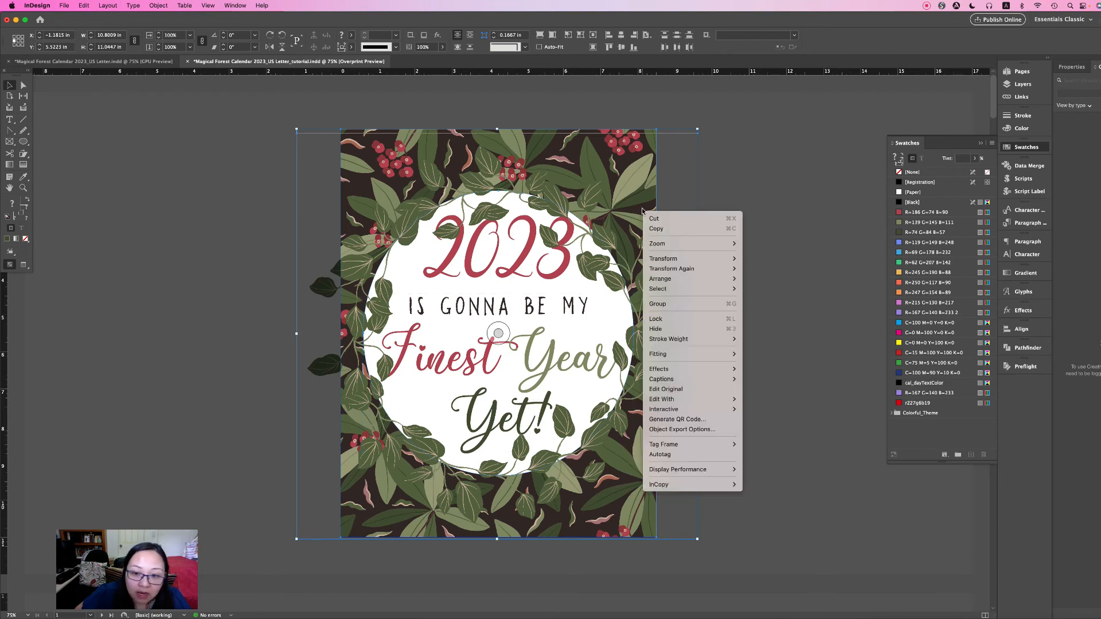
mouse_move(677, 280)
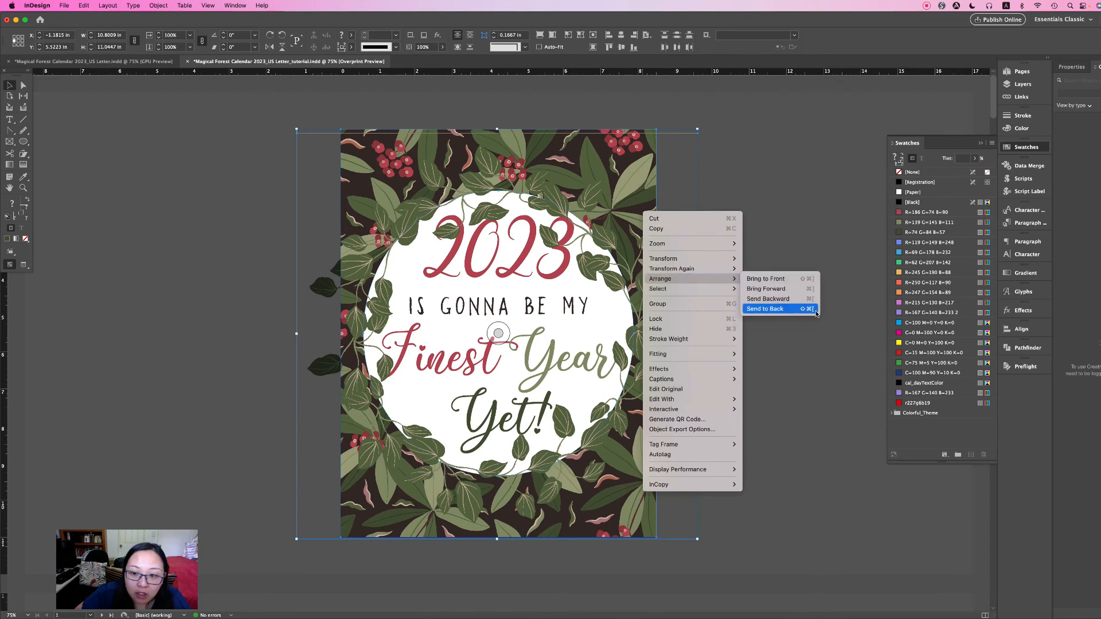
click(786, 310)
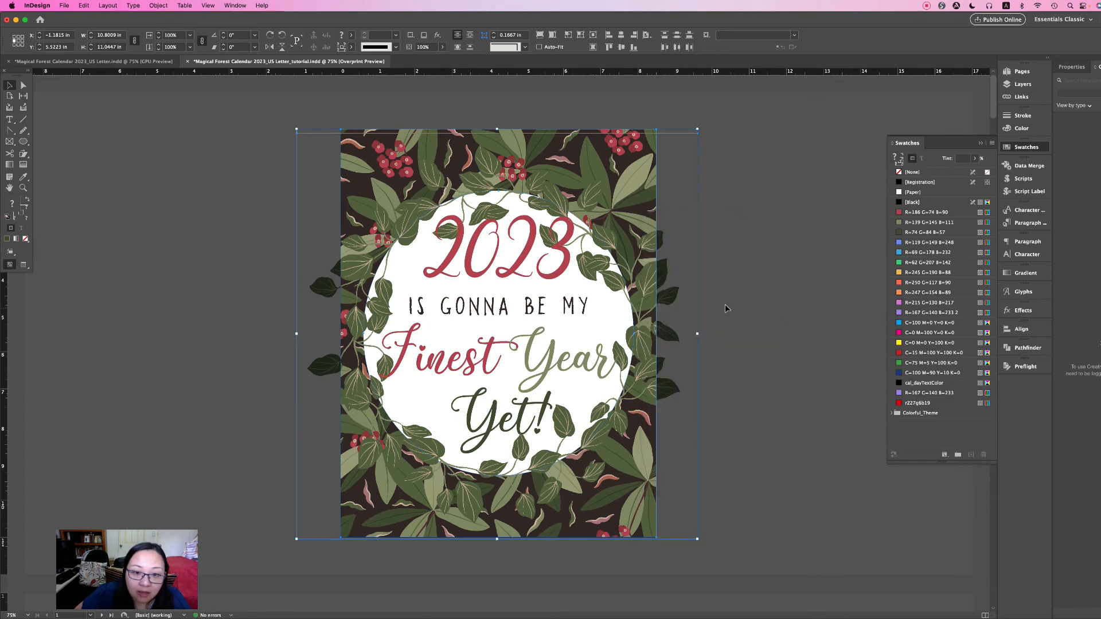
click(749, 248)
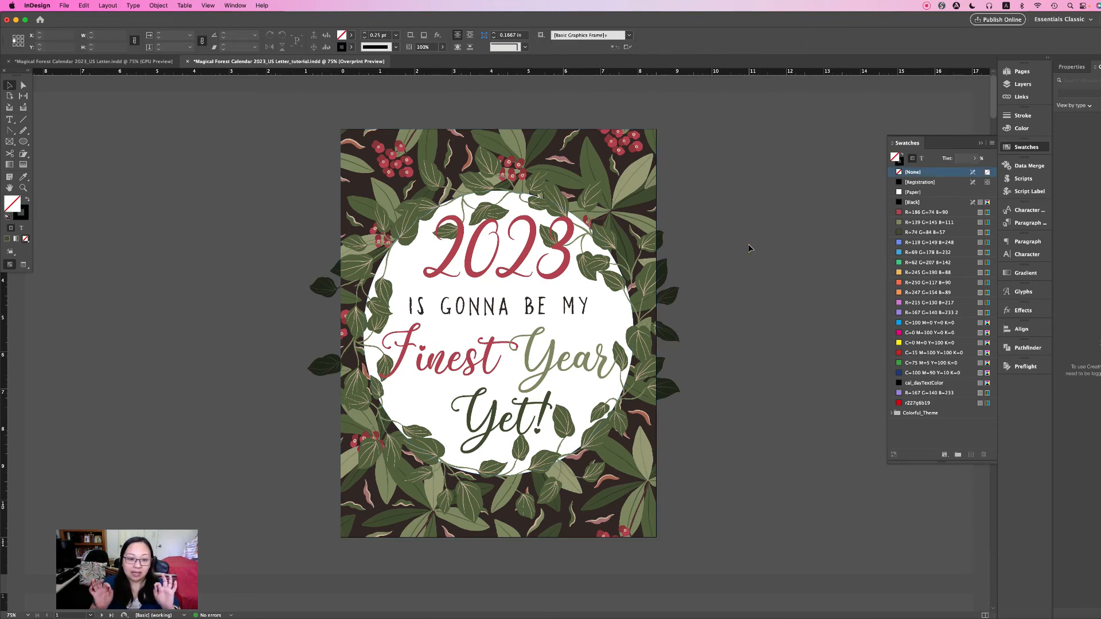
Scale the "2023" text down to about 3.1 by 2 in and center it horizontally on the cover
scroll(751, 246, down, 3)
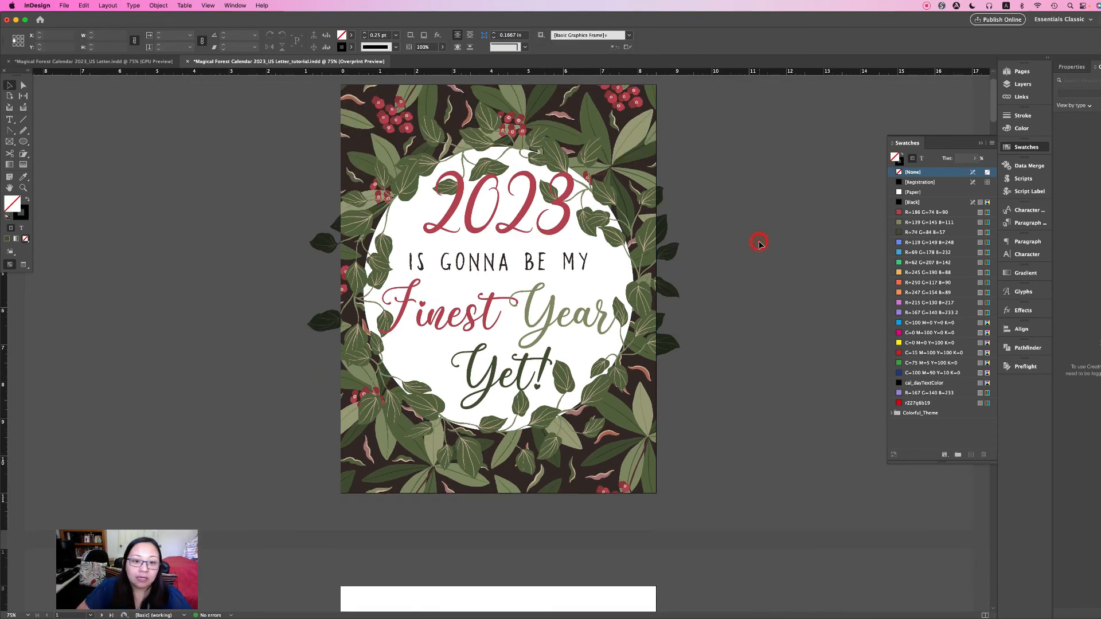
scroll(759, 241, up, 3)
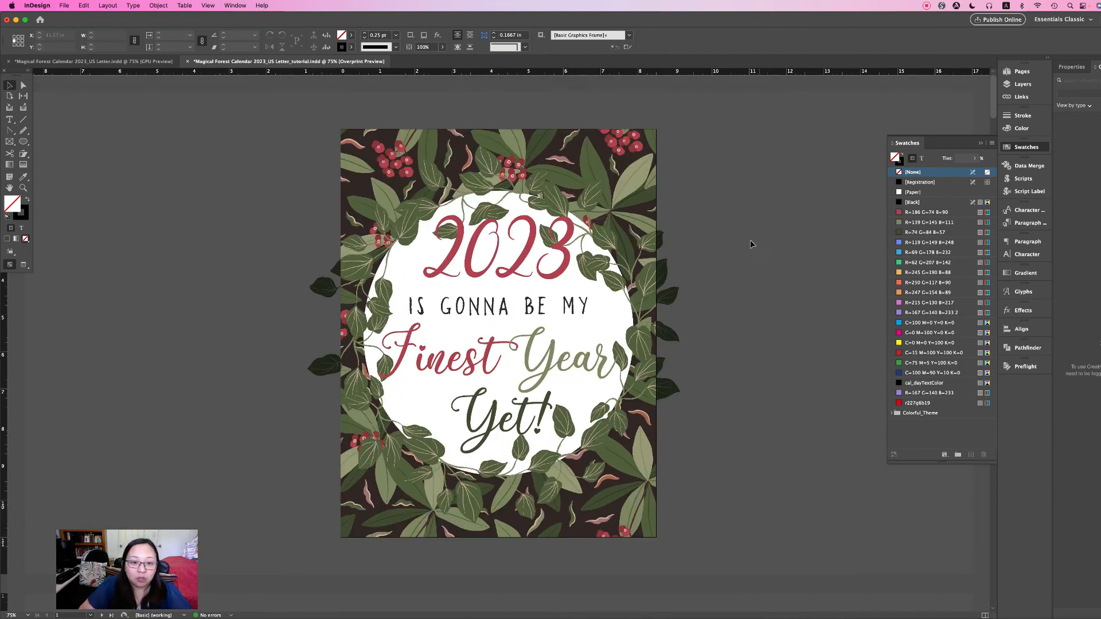
click(568, 252)
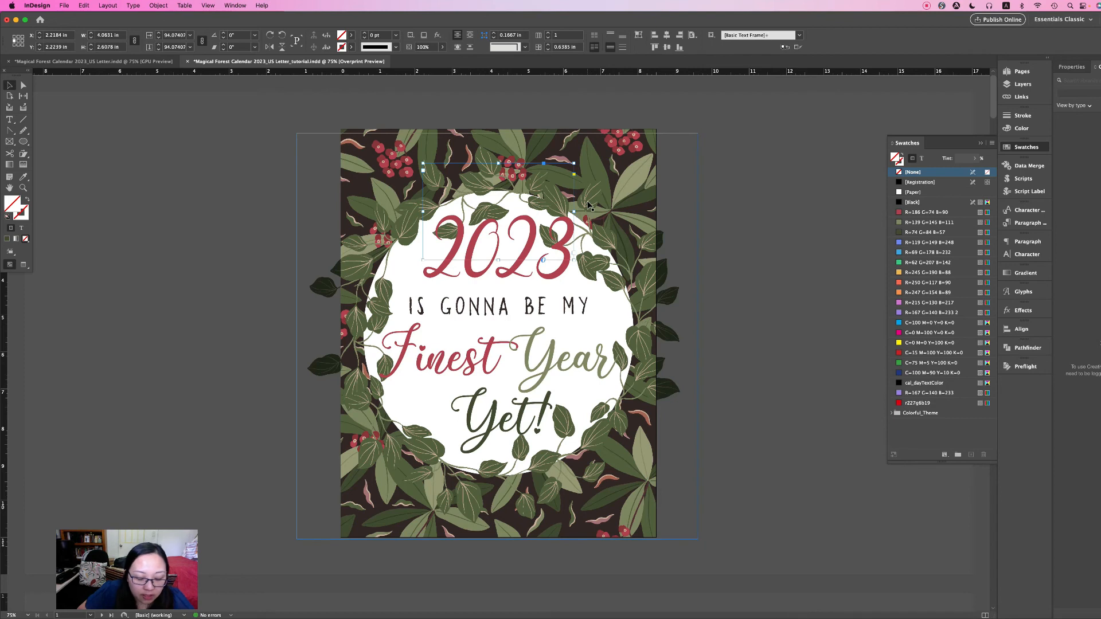
drag(574, 164, 537, 187)
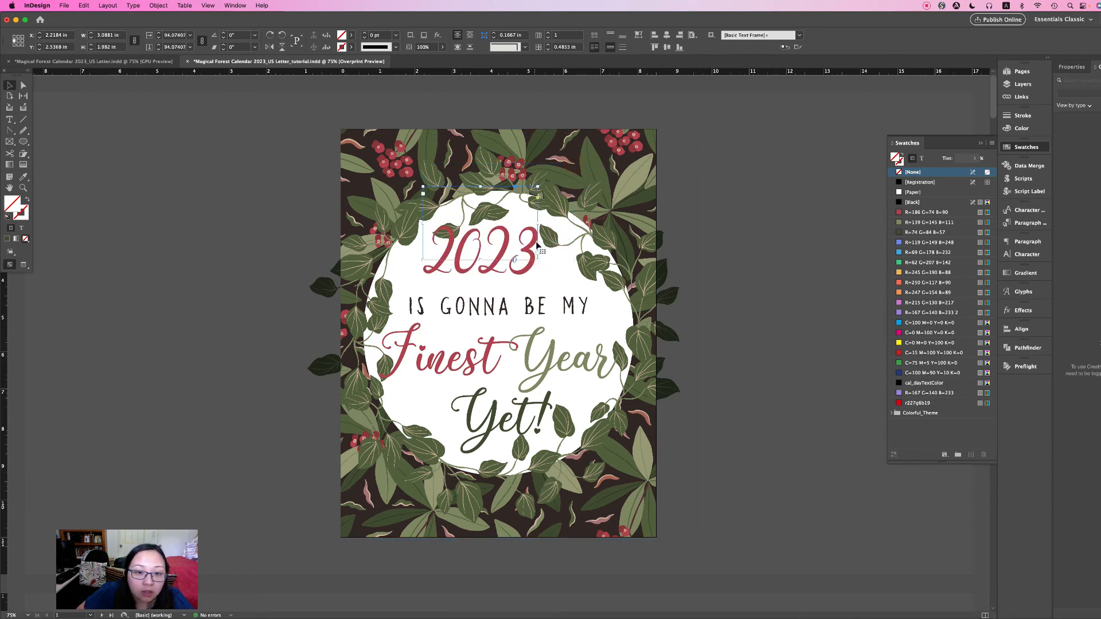
click(666, 35)
click(813, 231)
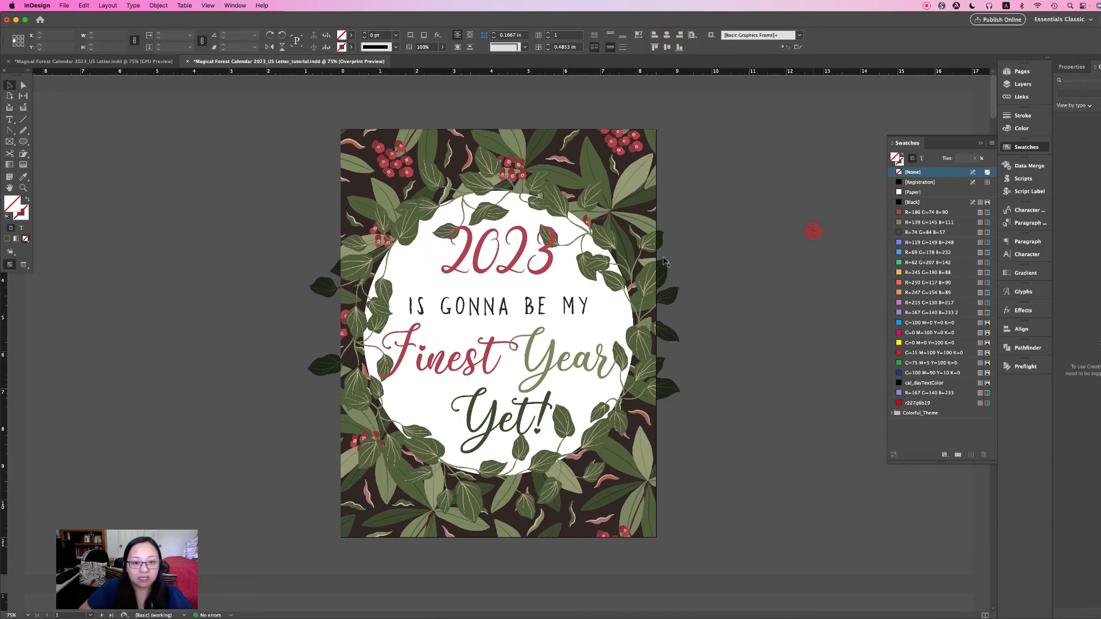
Move the "2023" text slightly down toward the "IS GONNA BE MY" line and deselect it
click(549, 264)
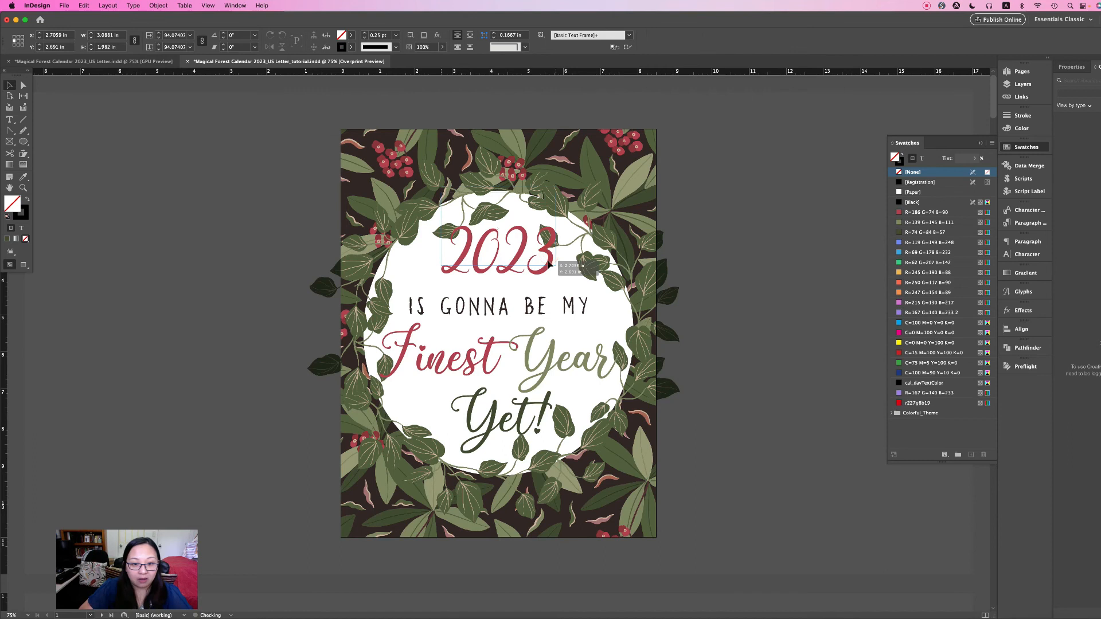
drag(548, 264, 548, 271)
click(737, 250)
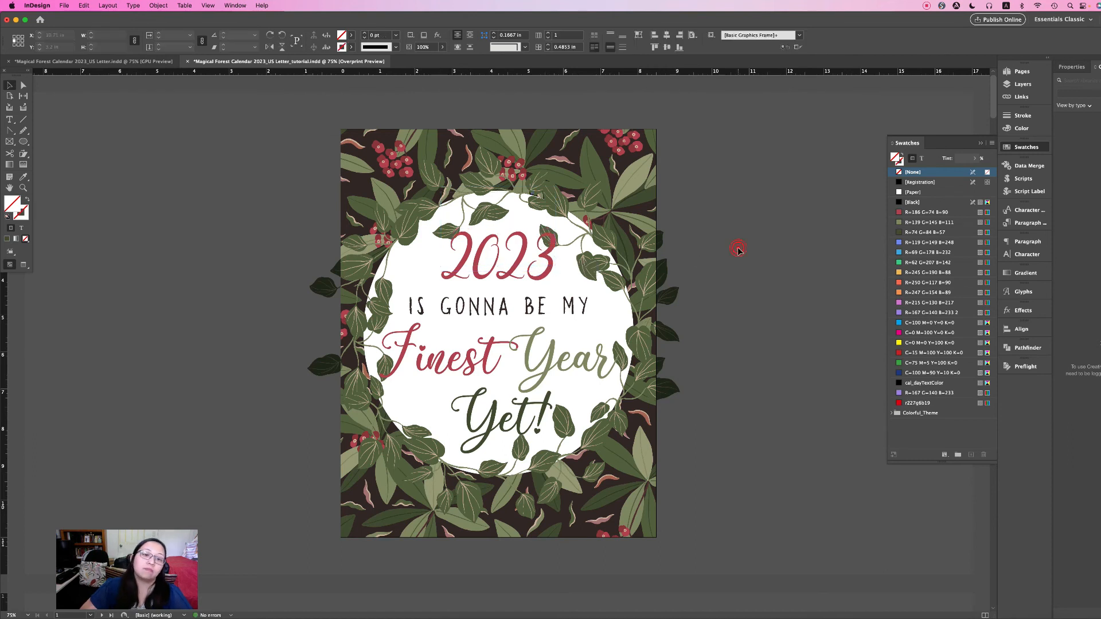
Set the font size of the "IS GONNA BE MY" line in the cover quote to 48 pt
click(556, 362)
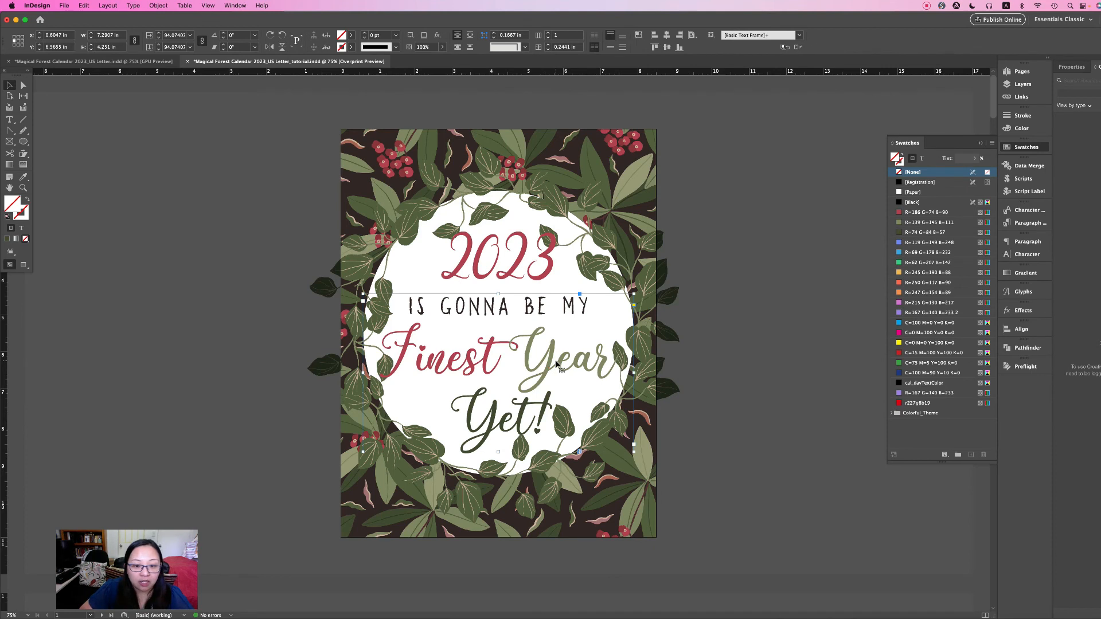
double_click(580, 307)
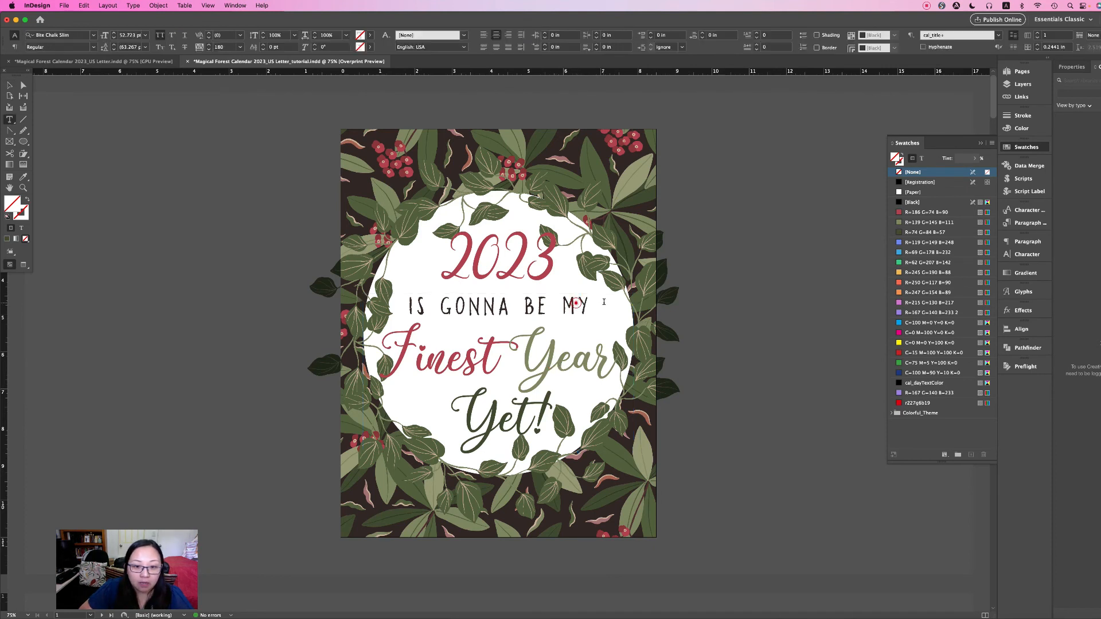
drag(542, 302, 408, 307)
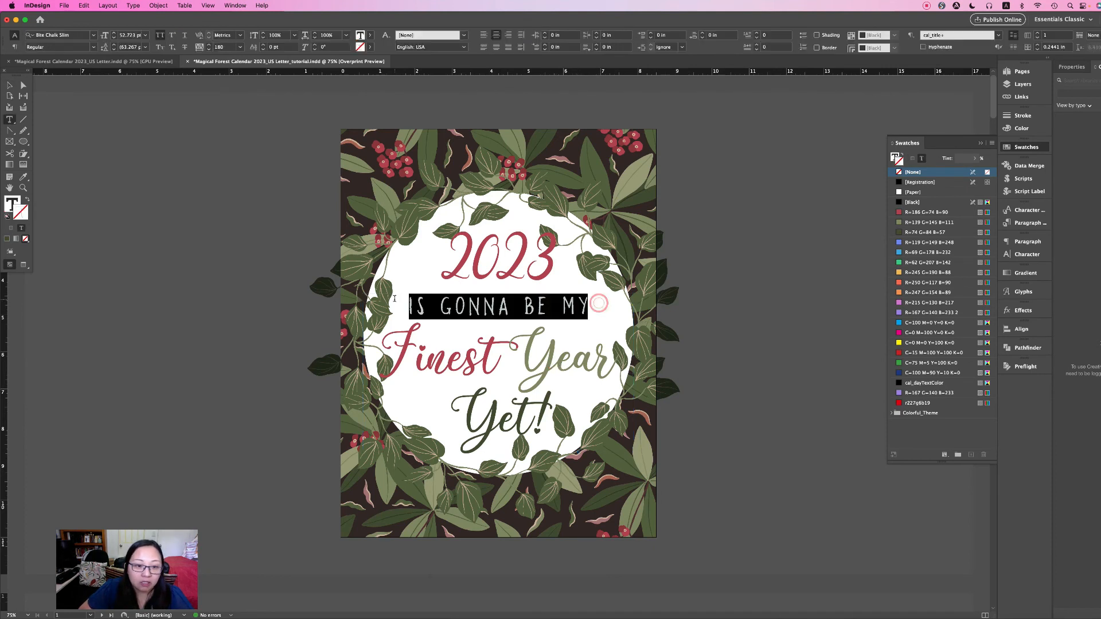
click(122, 35)
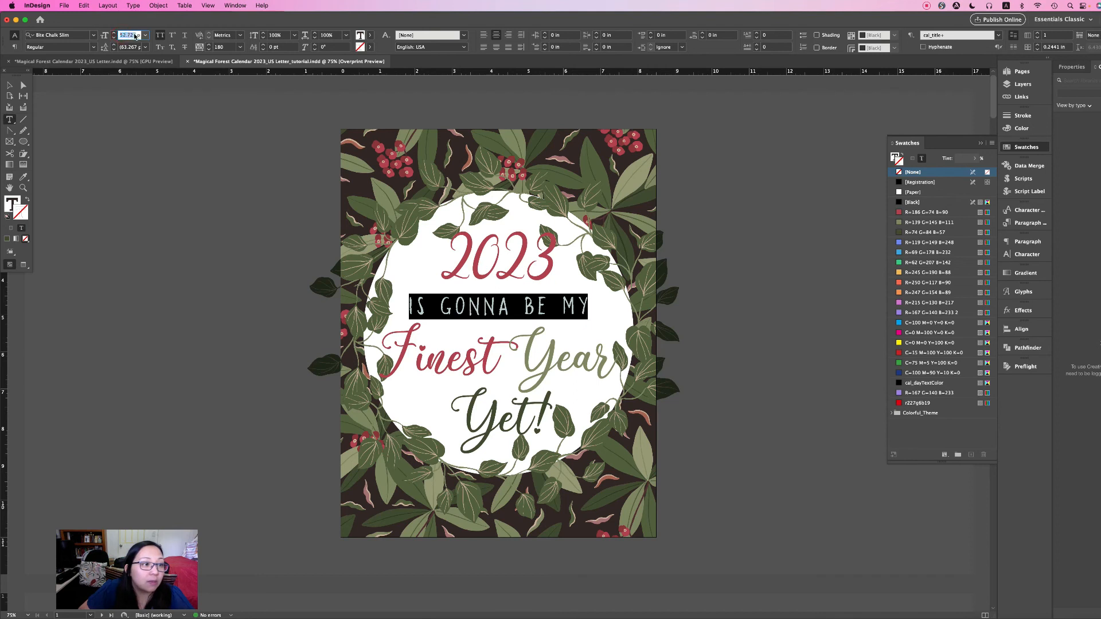
text(48)
key(Return)
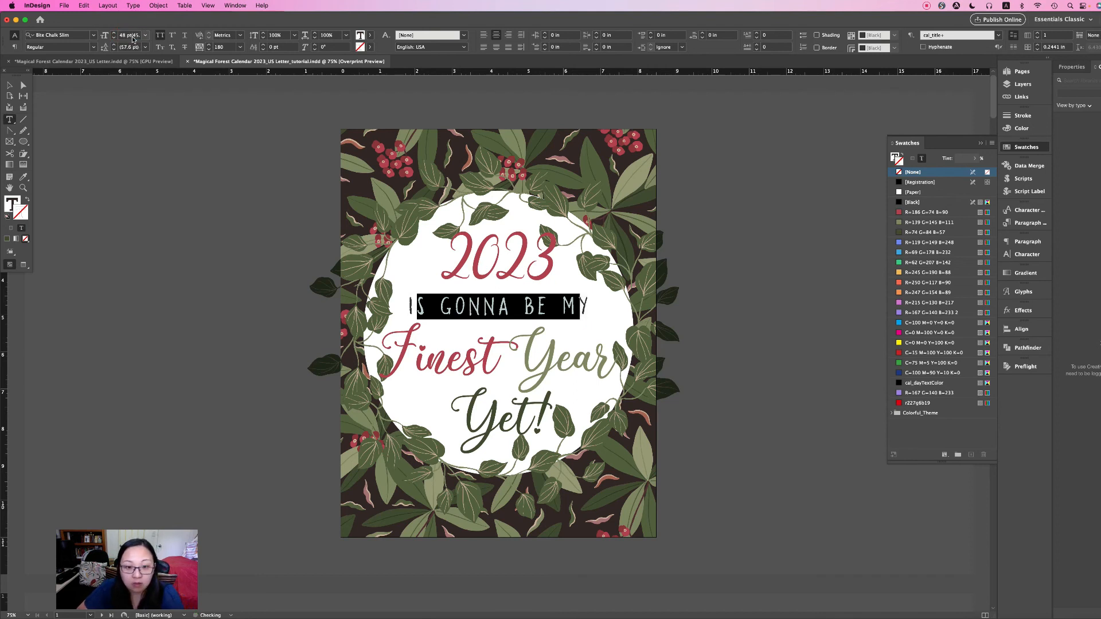
Nudge the quote text frame up about 0.2 in toward the "2023" text and deselect it
click(10, 85)
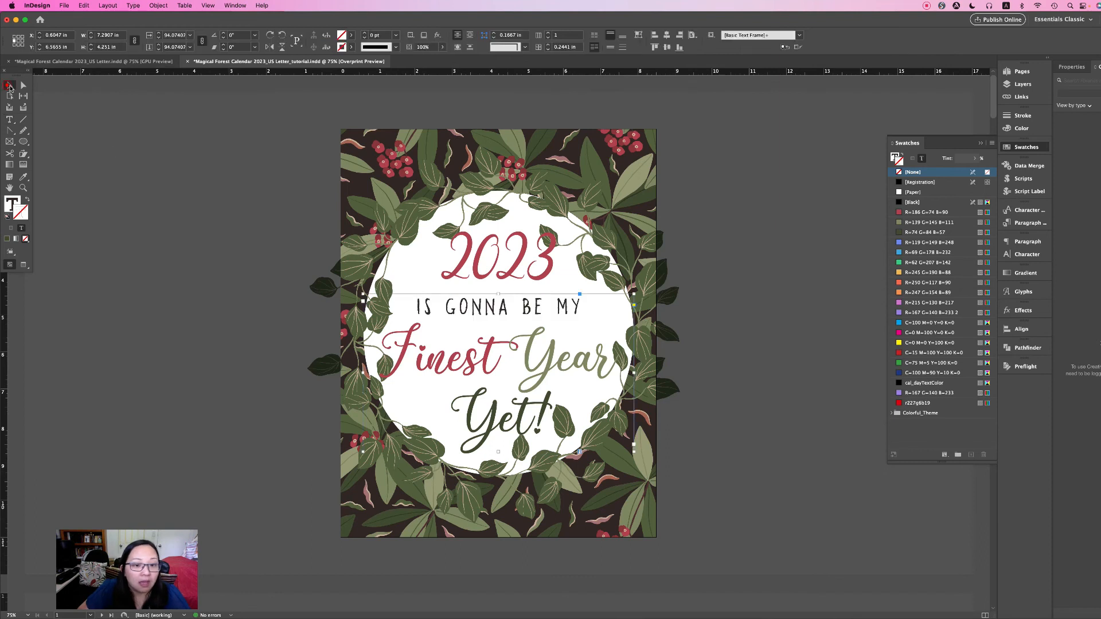
key(Up)
key(Up)
key(Up)
key(Up)
key(Up)
key(Up)
key(Up)
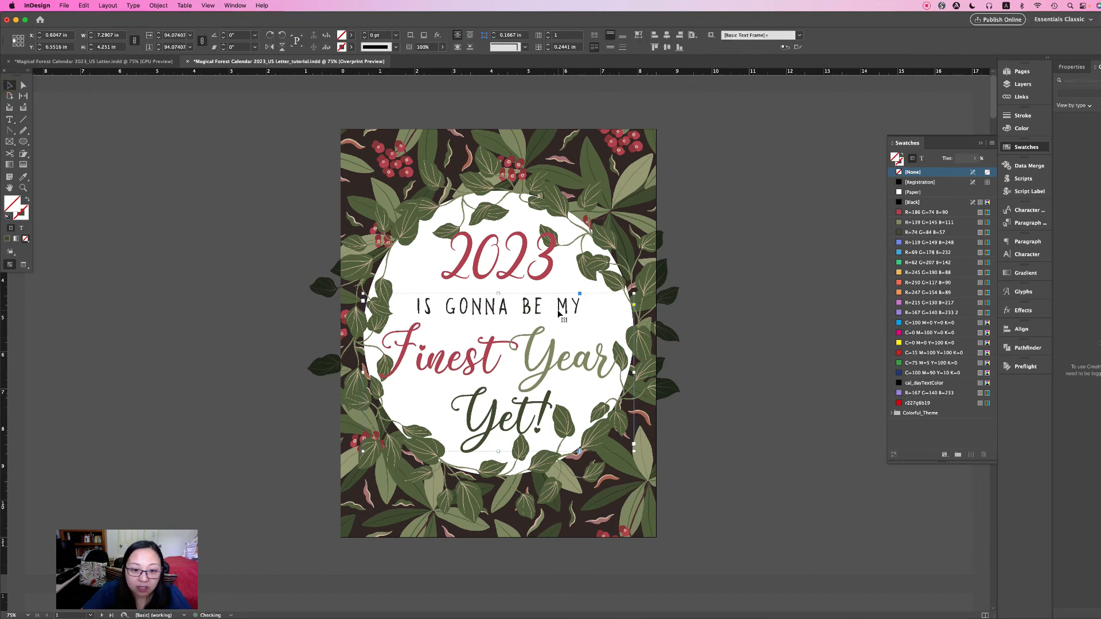
key(Up)
key(Up)
key(Up)
key(Up)
key(Up)
key(Up)
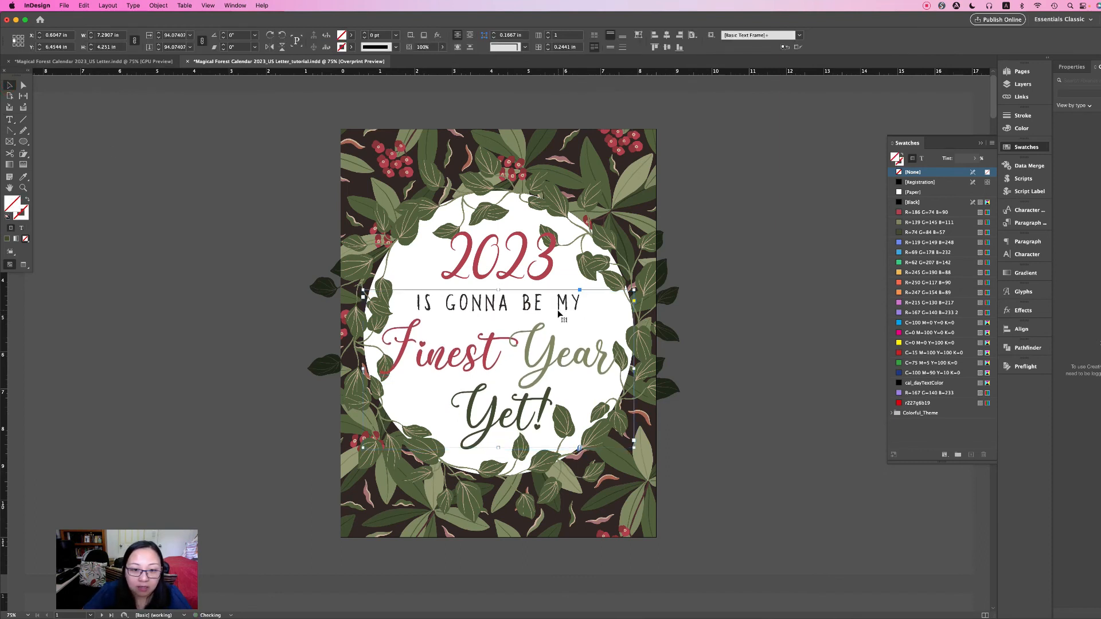
key(Up)
key(Up)
key(Up)
key(Up)
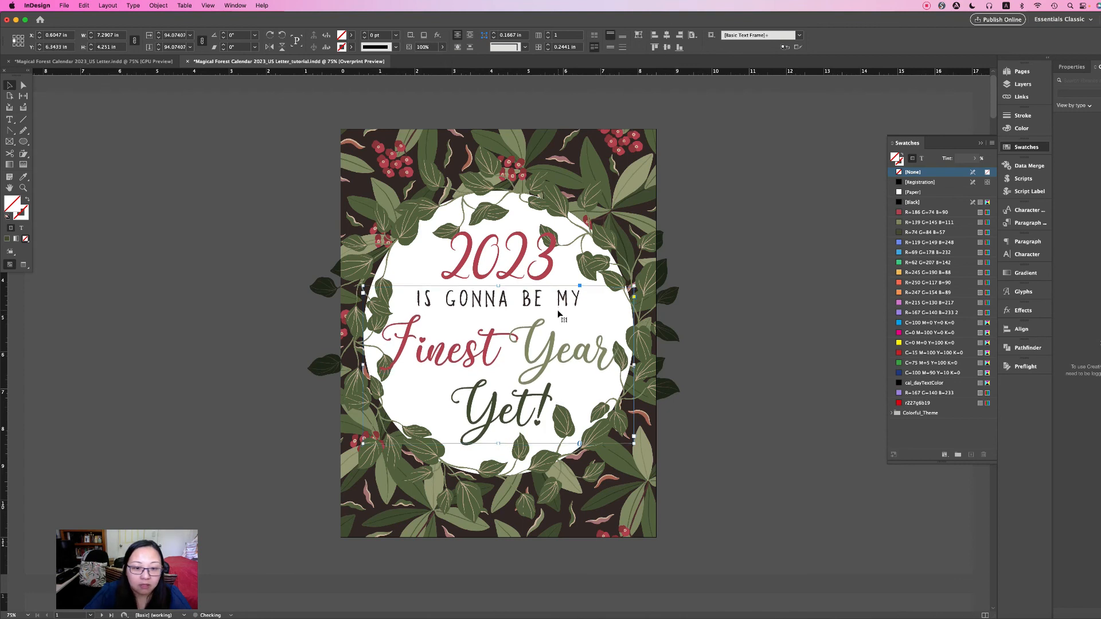
click(745, 354)
Increase the leading of the "Finest Year" line to about 113.5 pt and deselect the text
double_click(564, 334)
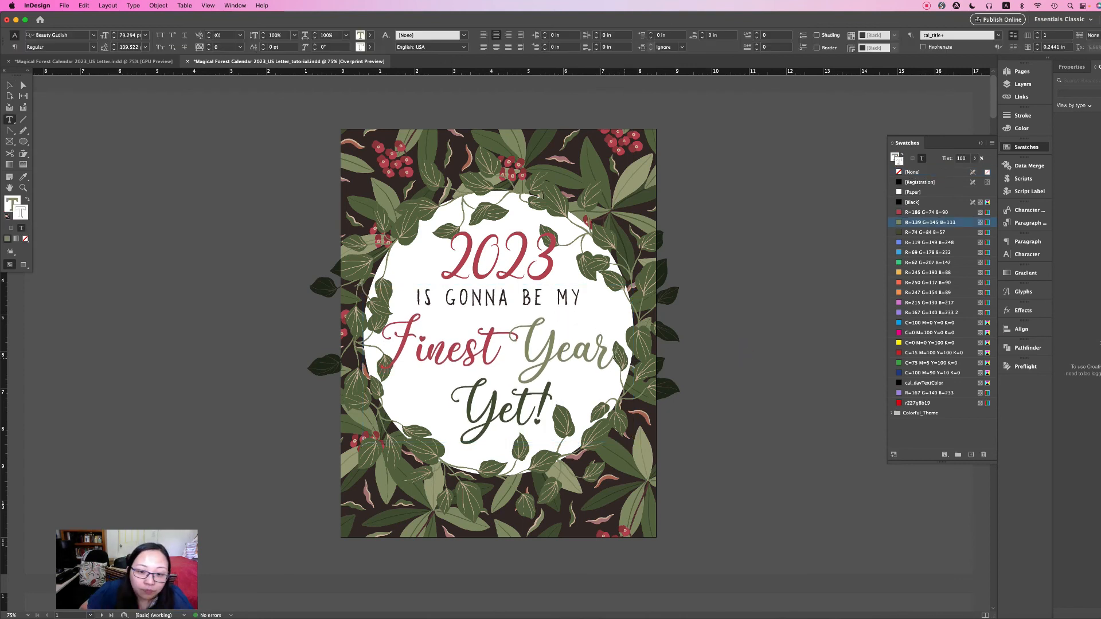
drag(614, 356, 385, 343)
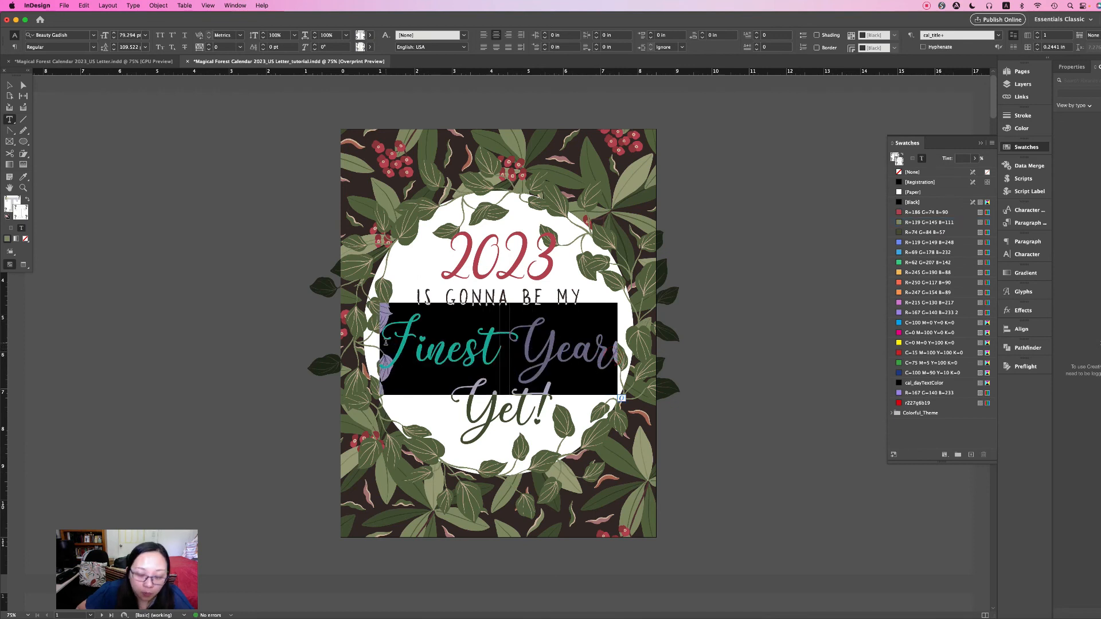
key(alt+Down)
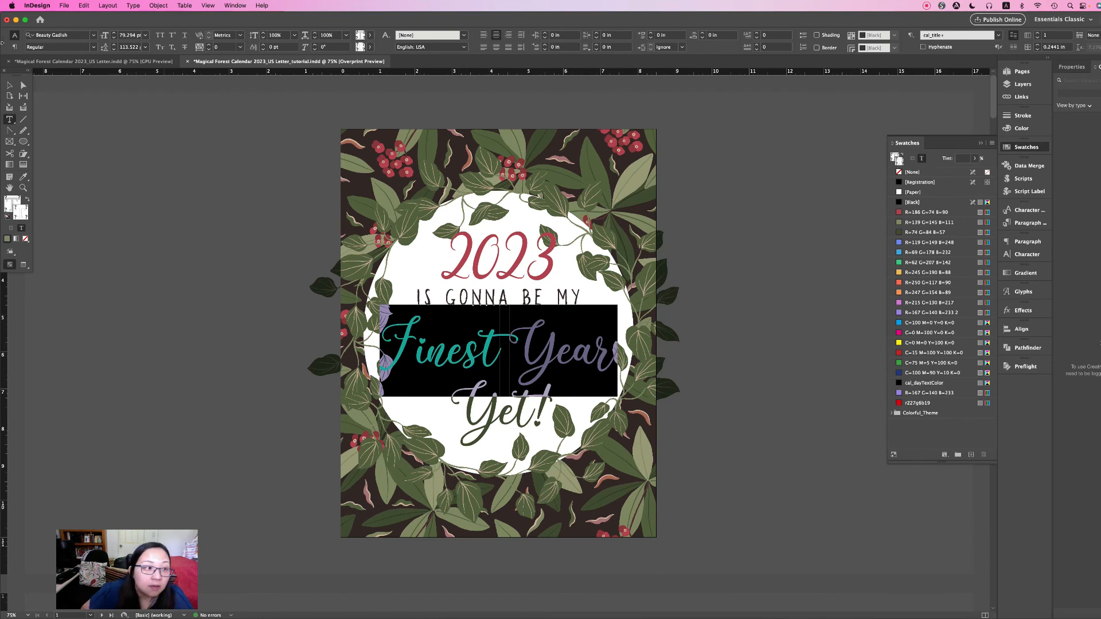
click(10, 86)
click(87, 175)
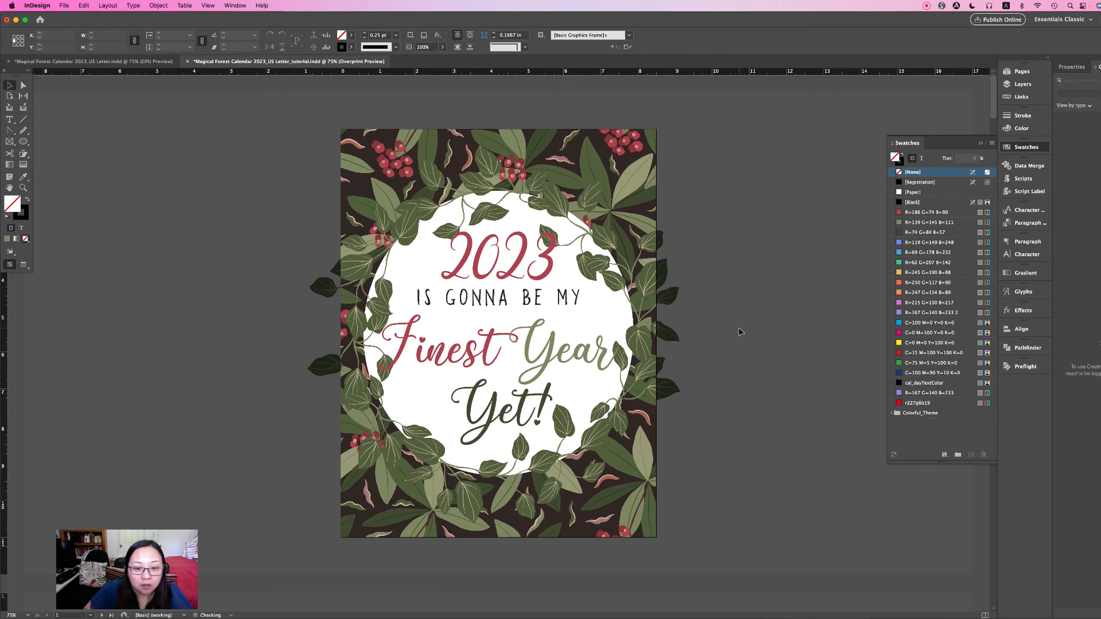
Move the quote text frame slightly down to a Y position of about 6.41 in and deselect it
click(746, 306)
click(534, 297)
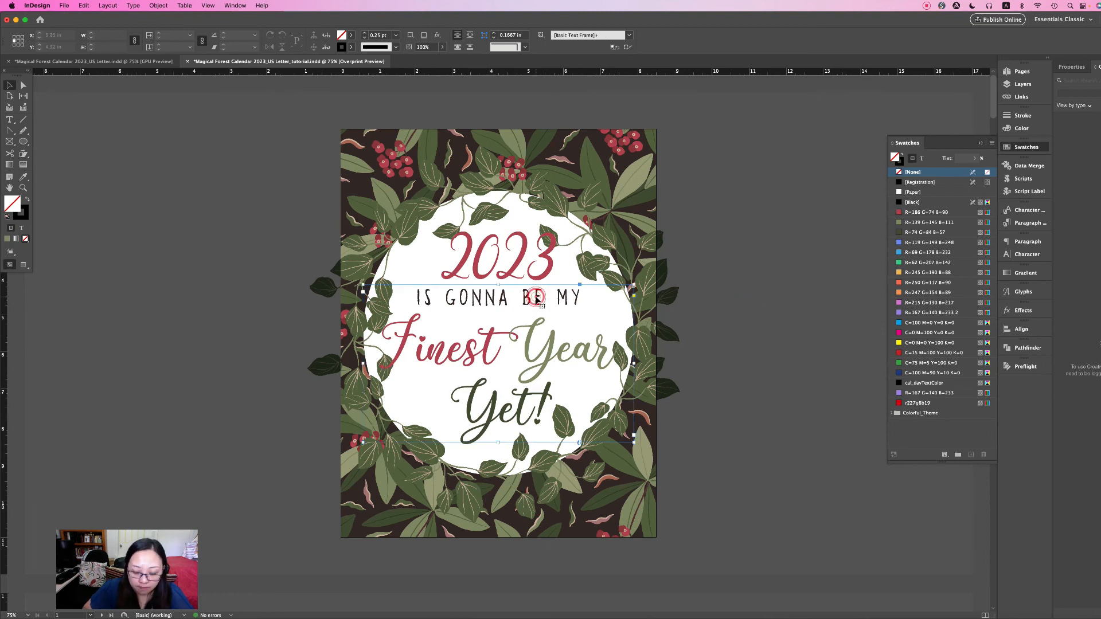
drag(535, 297, 536, 301)
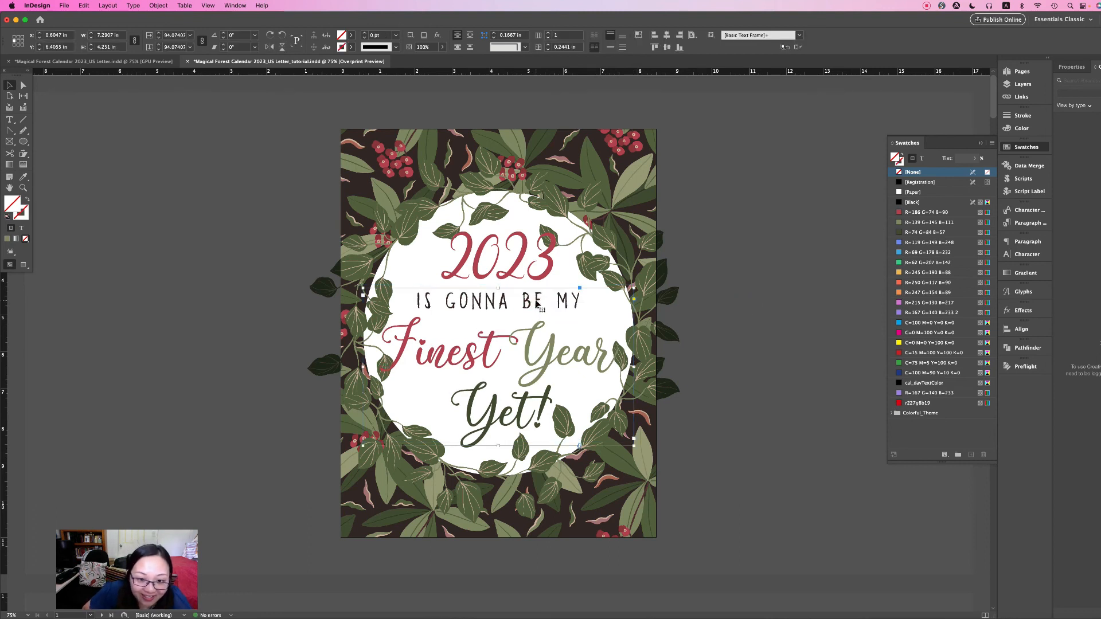
click(755, 308)
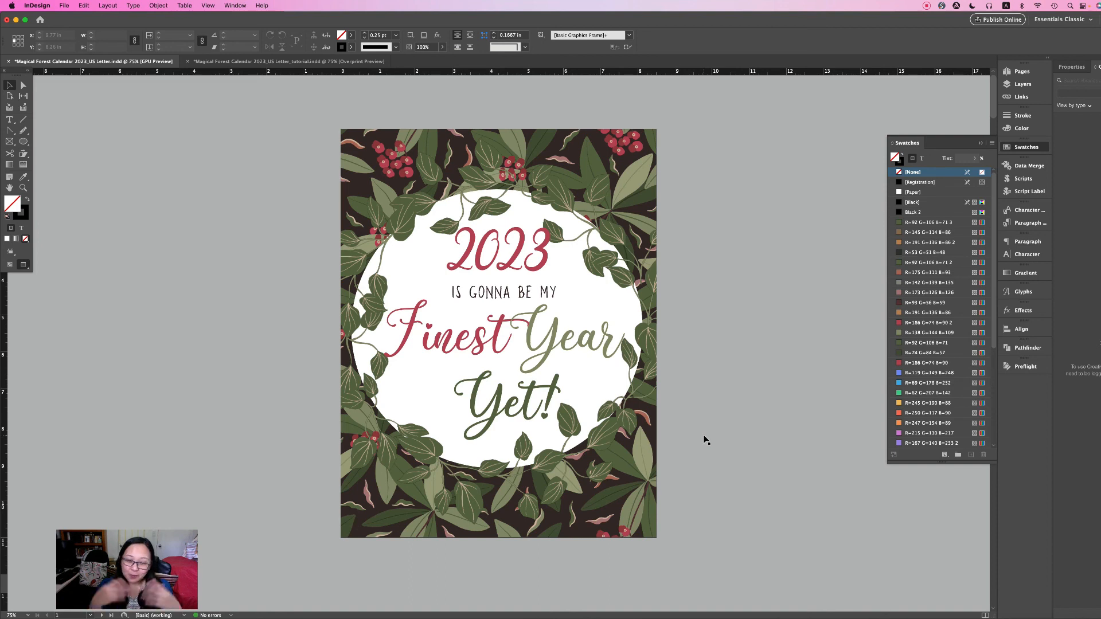
Review the monthly page designs in the finished Magical Forest Calendar 2023_US Letter.indd and return to its cover
scroll(673, 529, down, 20)
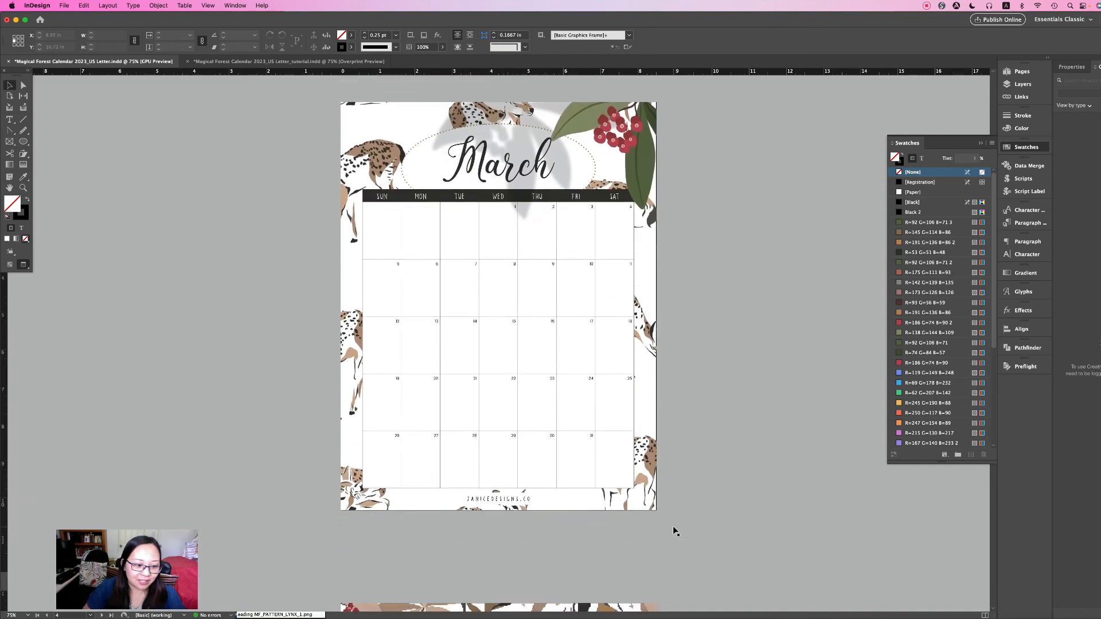
scroll(673, 526, down, 5)
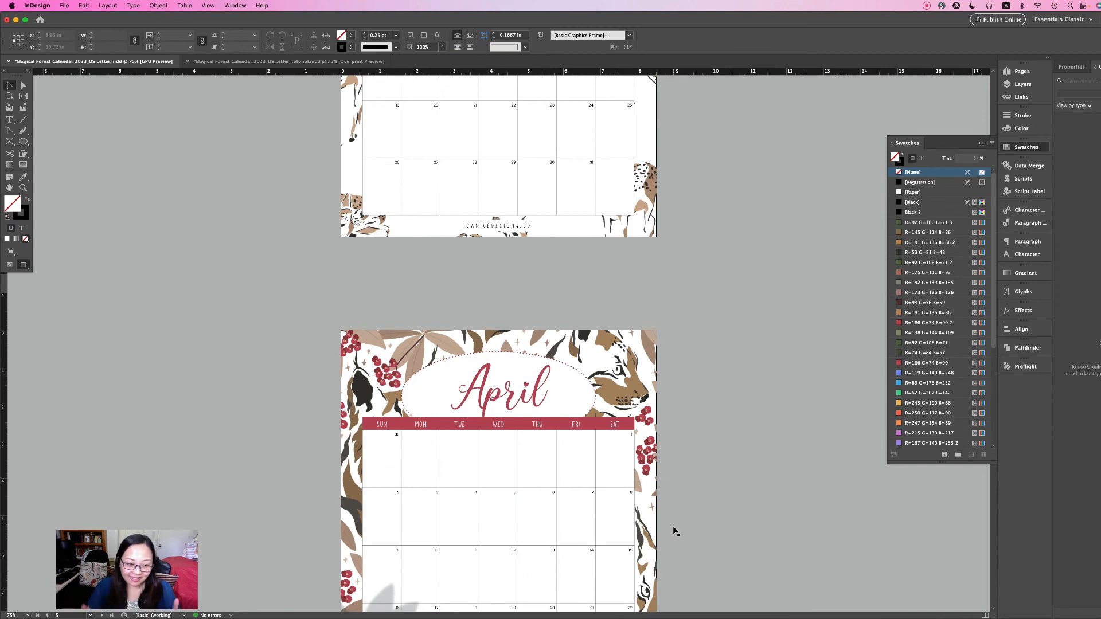
scroll(673, 525, down, 3)
scroll(673, 526, down, 20)
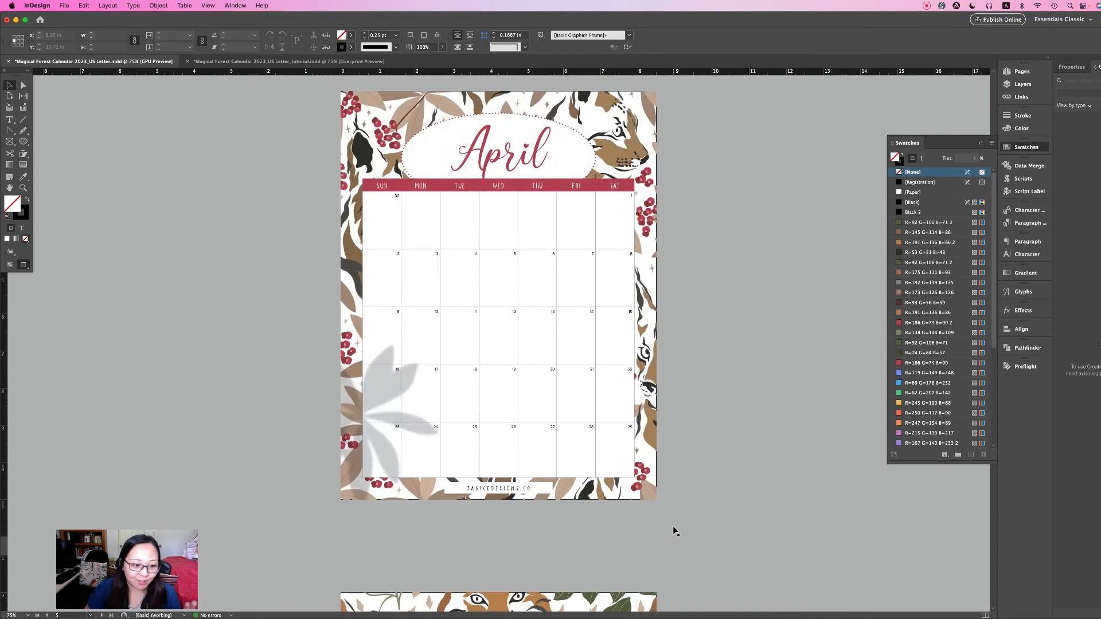
scroll(672, 525, down, 7)
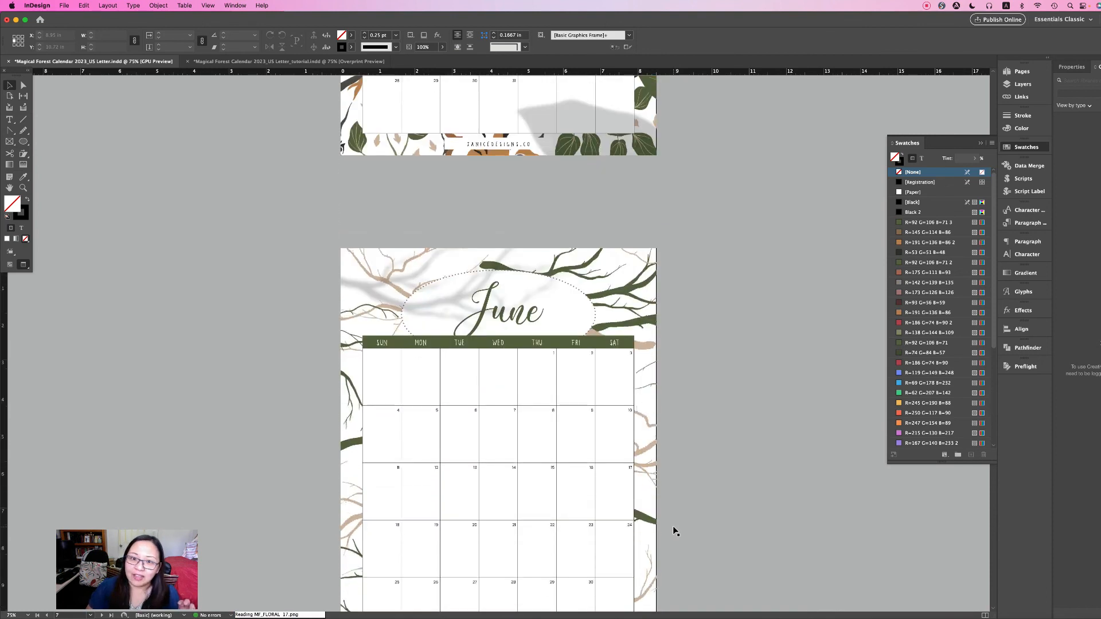
scroll(674, 530, down, 5)
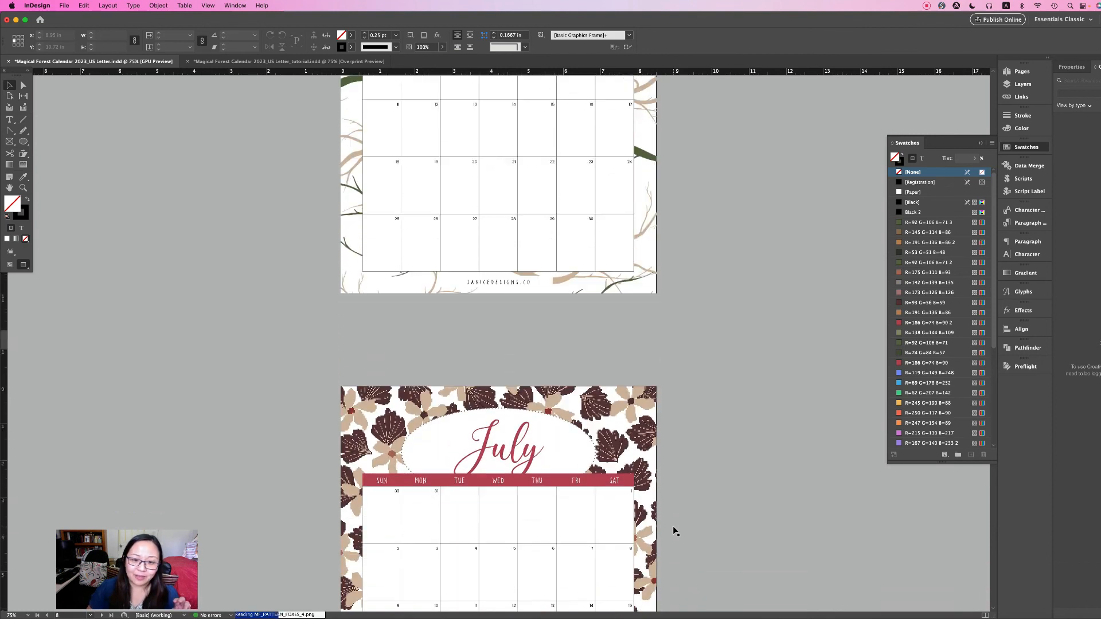
scroll(674, 531, down, 20)
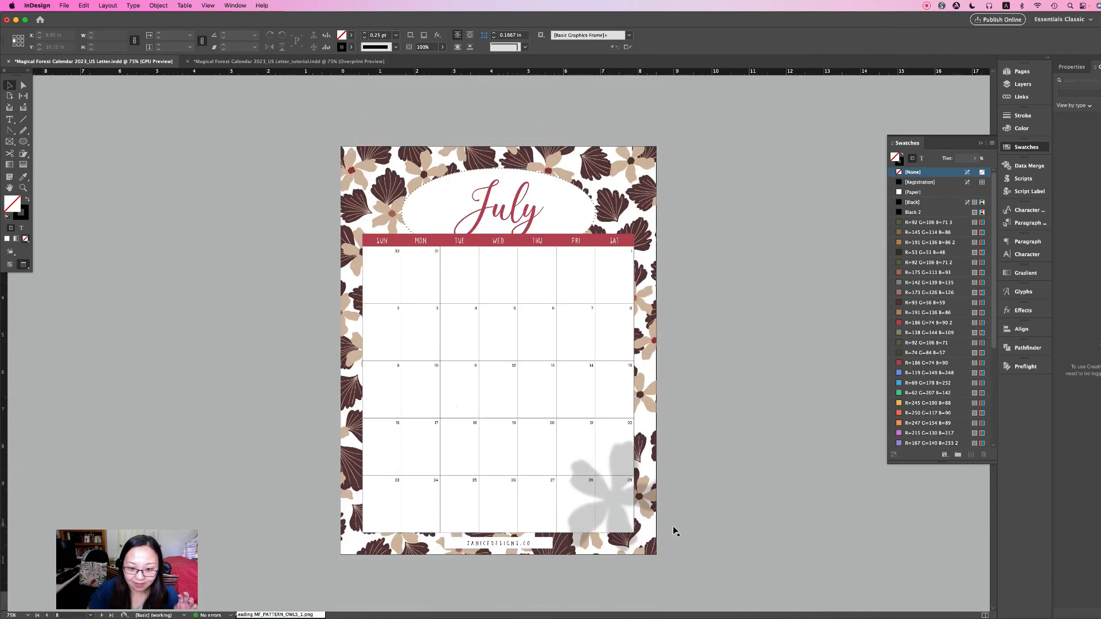
scroll(672, 525, down, 20)
scroll(672, 525, up, 20)
scroll(672, 525, up, 16)
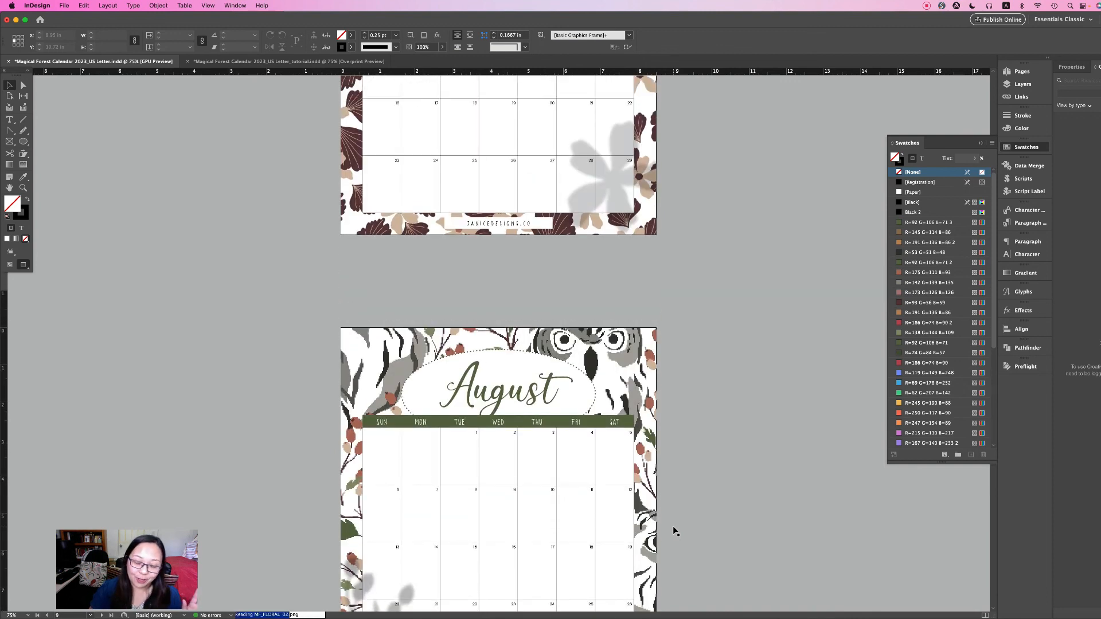
scroll(672, 525, up, 20)
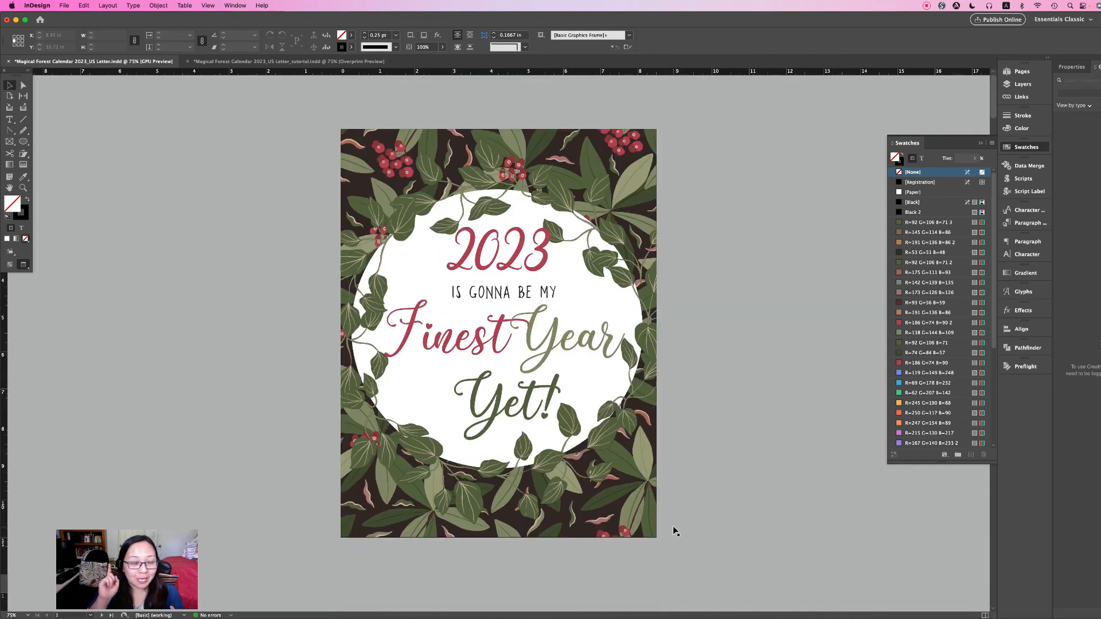